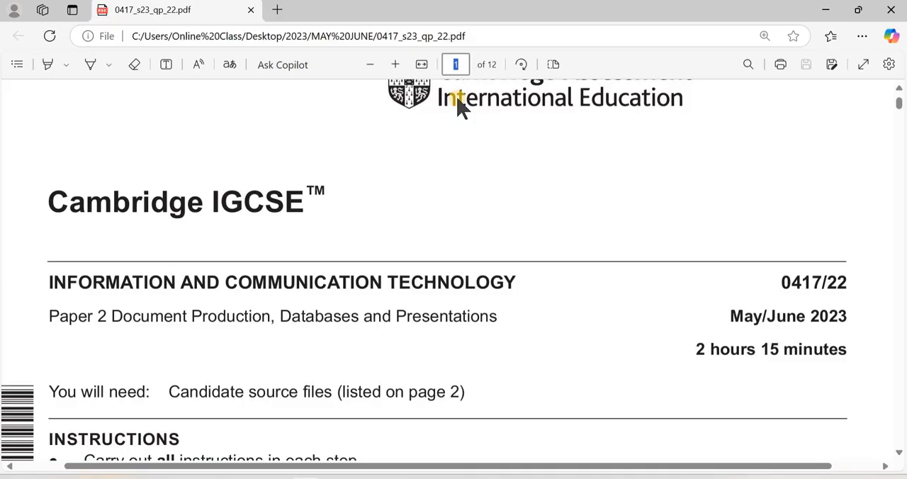
- Bring up the Task 3 database instructions on page 6 of the exam paper and launch Microsoft Access
{"action": "key", "text": "Return"}
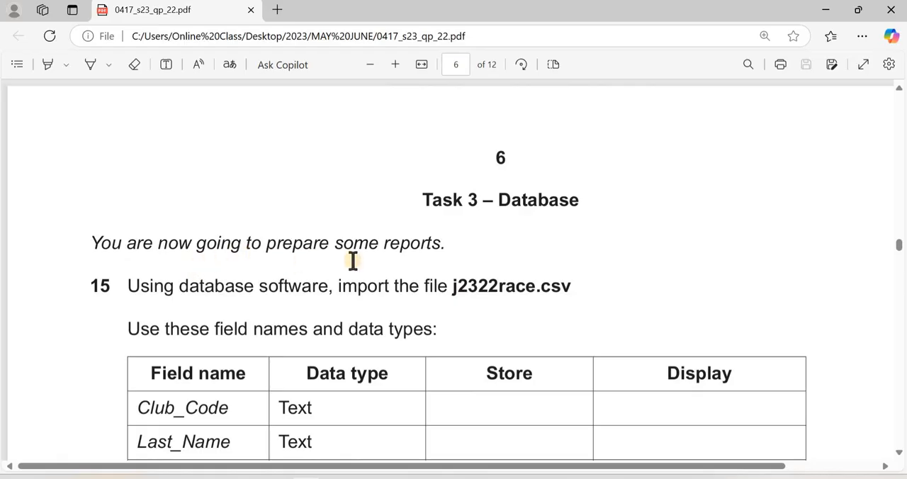
{"action": "scroll", "coordinate": [400, 262], "scroll_direction": "down", "scroll_amount": 3}
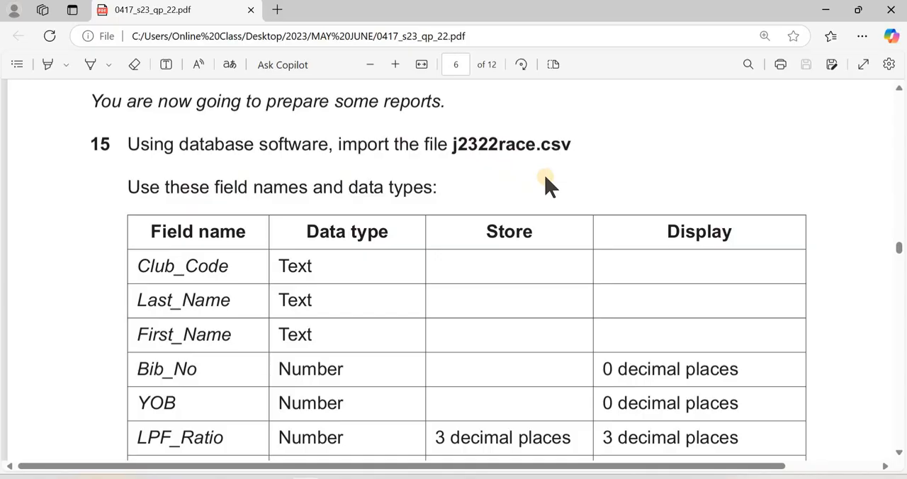
{"action": "key", "text": "super"}
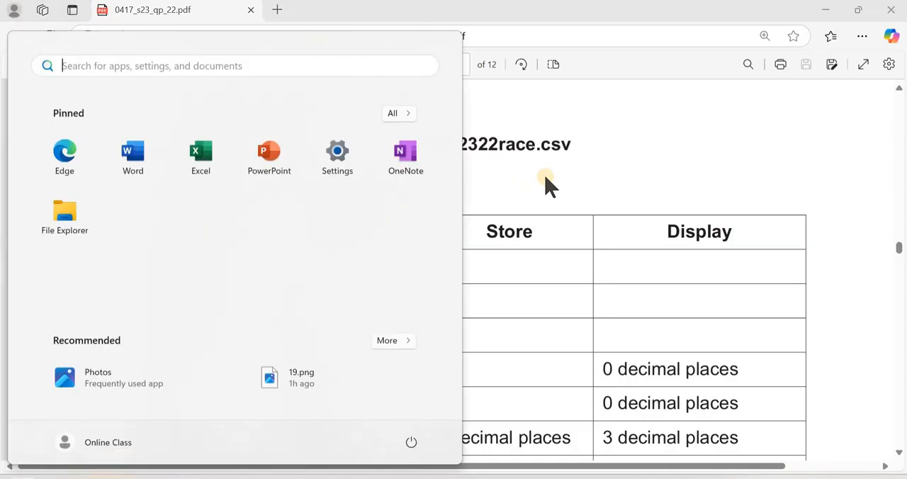
{"action": "type", "text": "xxw"}
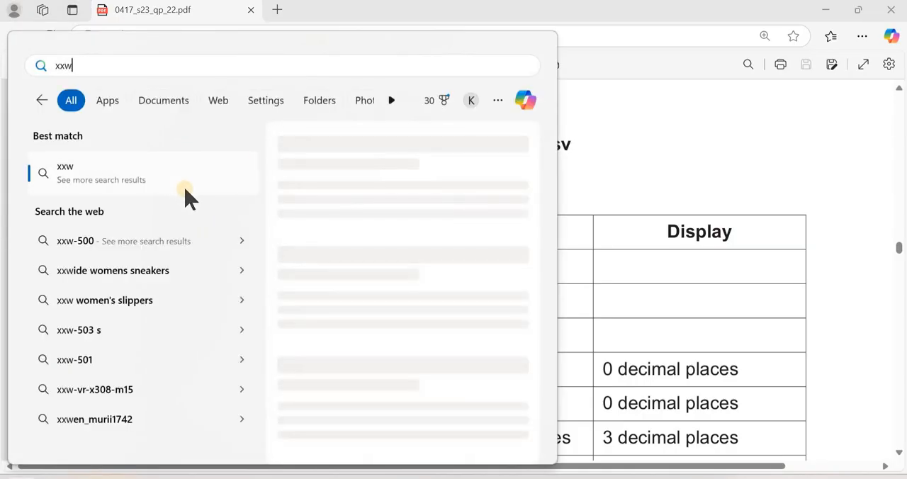
{"action": "key", "text": "BackSpace"}
{"action": "key", "text": "BackSpace"}
{"action": "type", "text": "acc"}
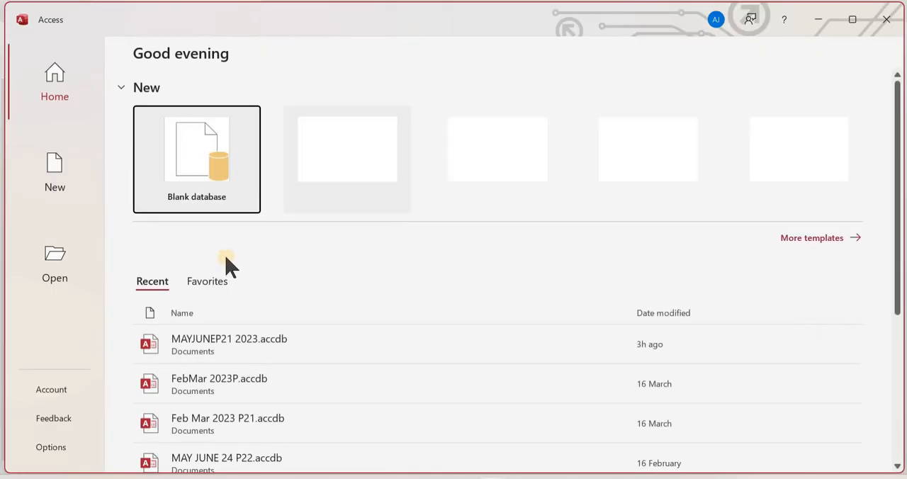
- Create a blank database named mayjune23p22 and maximize its window
{"action": "left_click", "coordinate": [255, 200]}
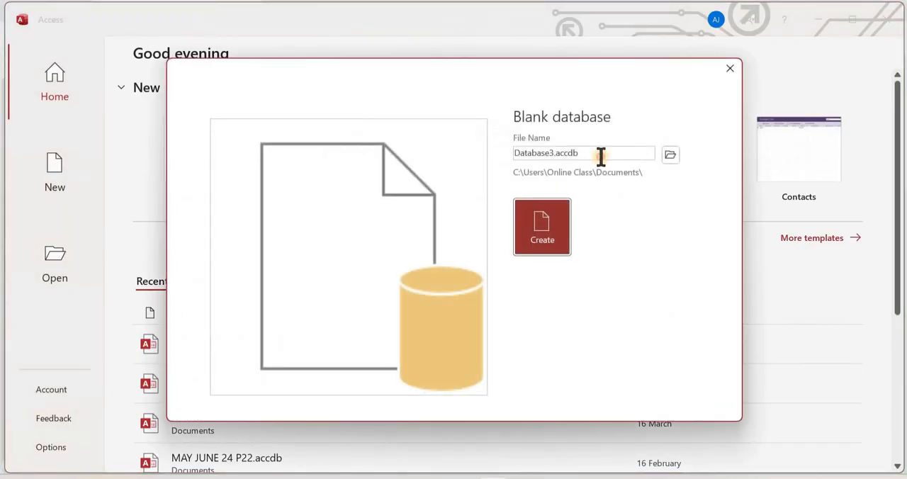
{"action": "left_click", "coordinate": [601, 157]}
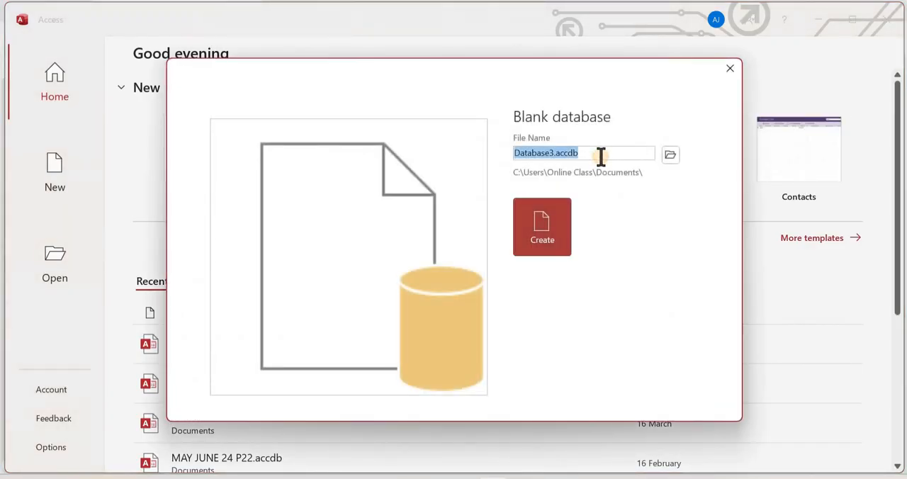
{"action": "type", "text": "may"}
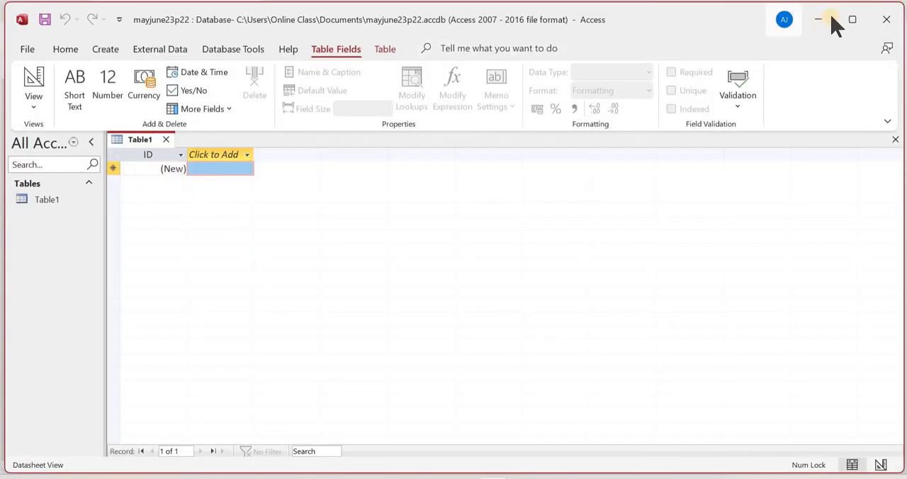
{"action": "left_click", "coordinate": [854, 21]}
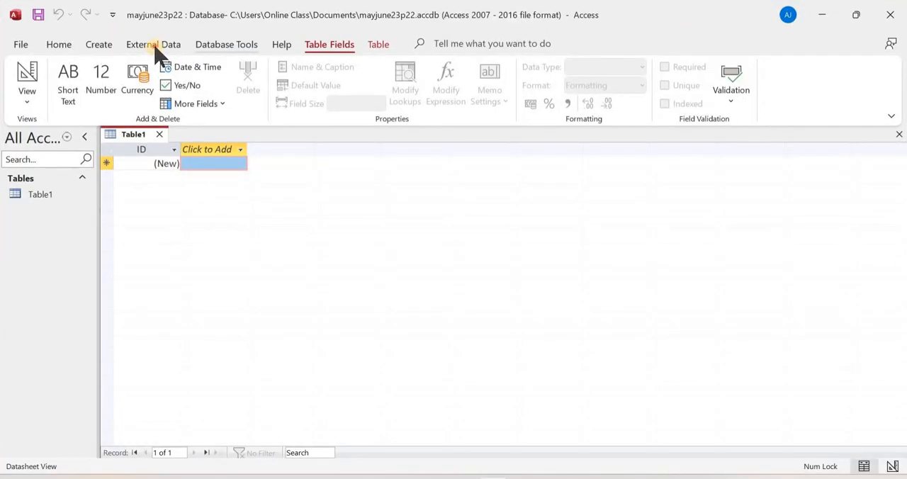
- Start a text file import of j2322race.csv from the 06_0417_22_Confidential Source Files June 2023 desktop folder into a new table
{"action": "left_click", "coordinate": [155, 47]}
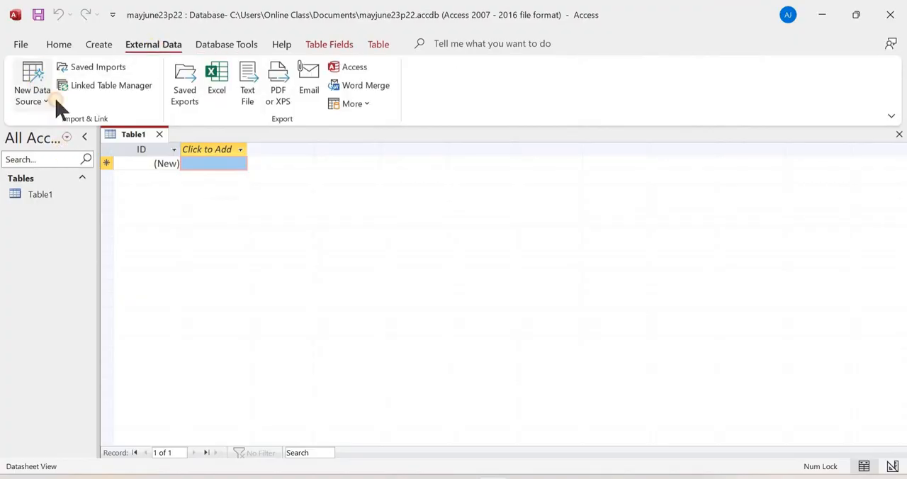
{"action": "left_click", "coordinate": [47, 101]}
{"action": "mouse_move", "coordinate": [80, 131]}
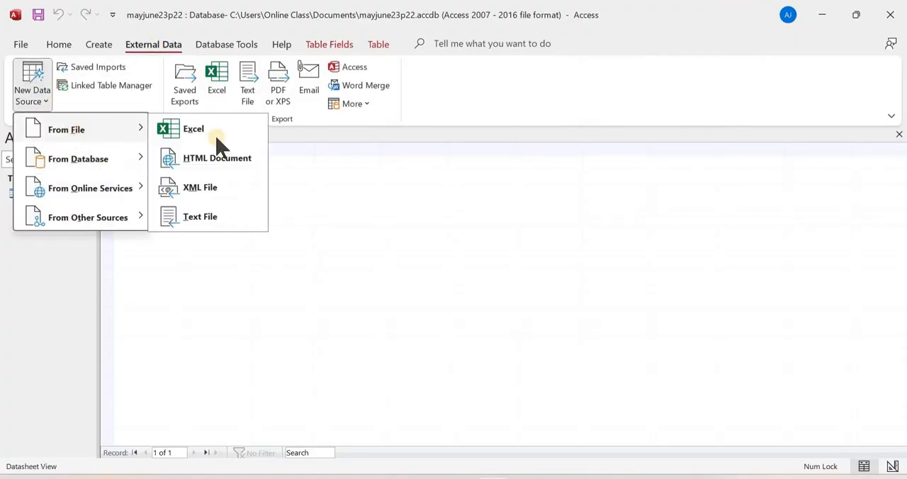
{"action": "left_click", "coordinate": [219, 221]}
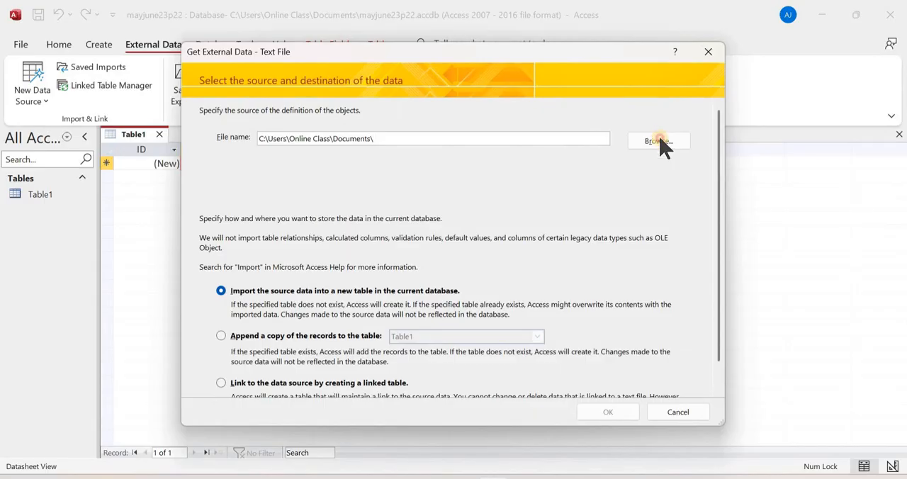
{"action": "left_click", "coordinate": [658, 141]}
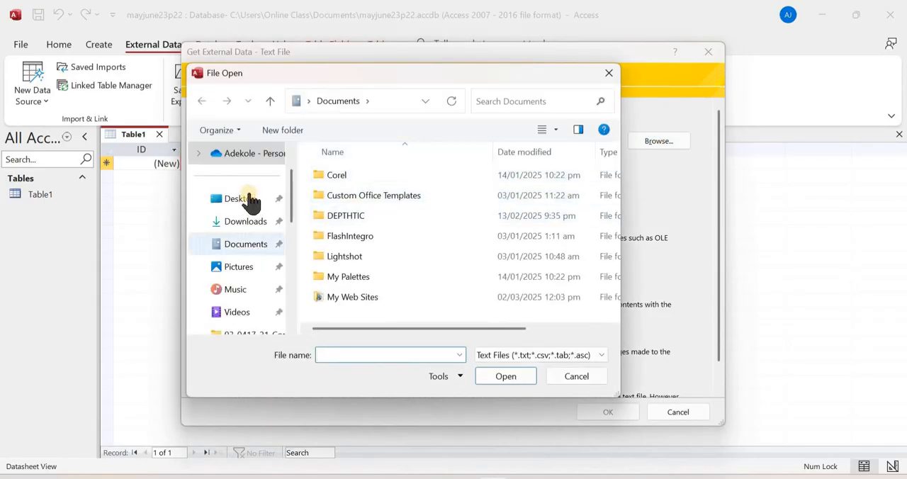
{"action": "left_click", "coordinate": [248, 200]}
{"action": "left_click", "coordinate": [358, 177]}
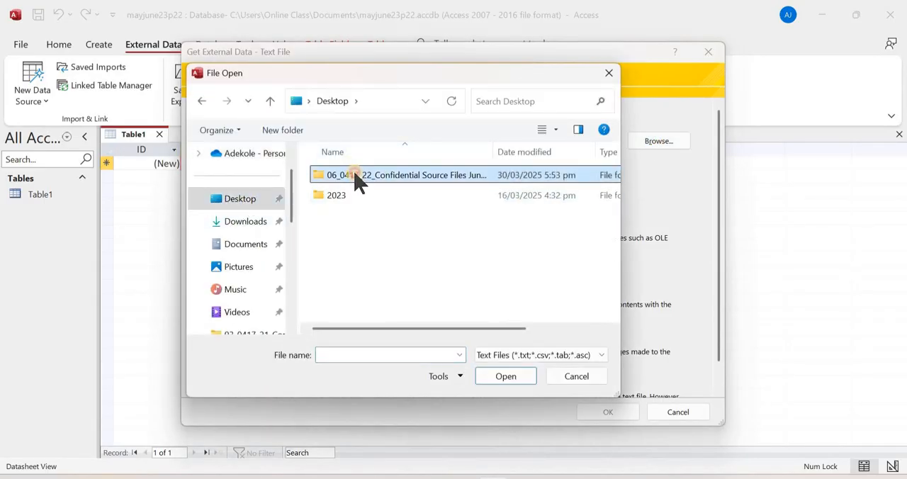
{"action": "double_click", "coordinate": [358, 177]}
{"action": "left_click", "coordinate": [378, 217]}
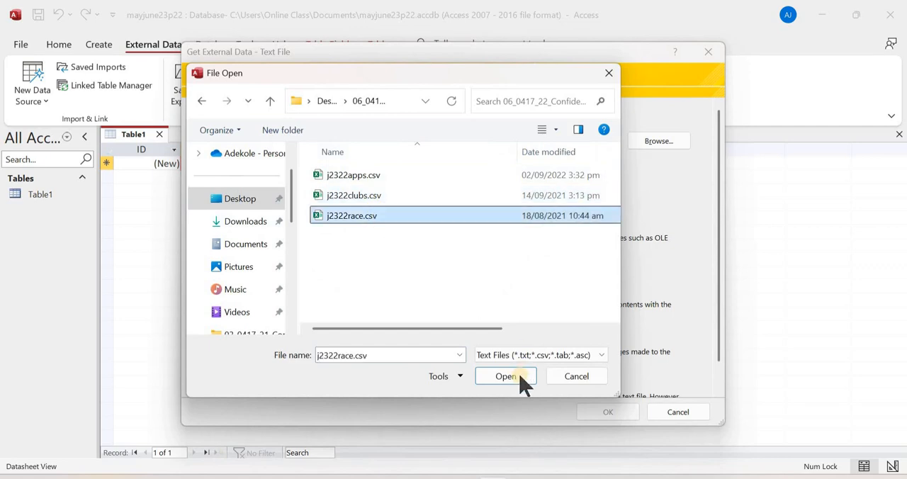
{"action": "left_click", "coordinate": [488, 377]}
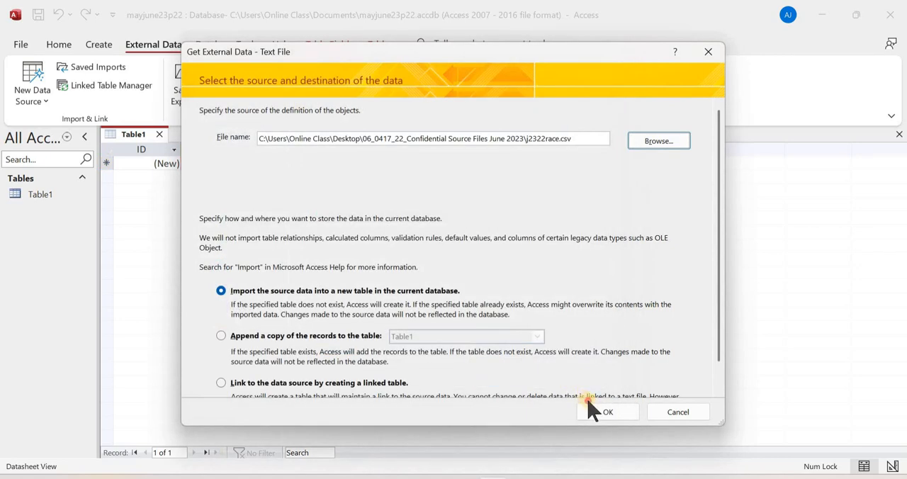
{"action": "left_click", "coordinate": [603, 413]}
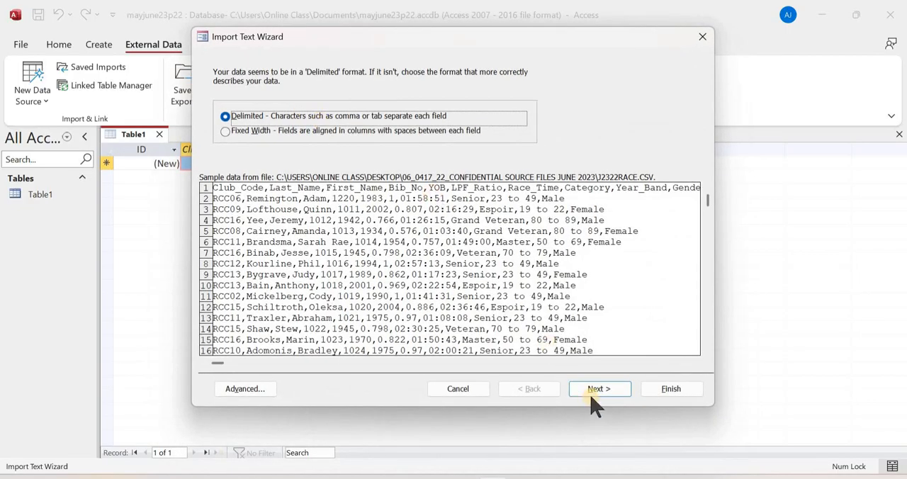
- Keep the import comma-delimited and treat the first row as field names
{"action": "left_click", "coordinate": [589, 391]}
{"action": "left_click", "coordinate": [275, 141]}
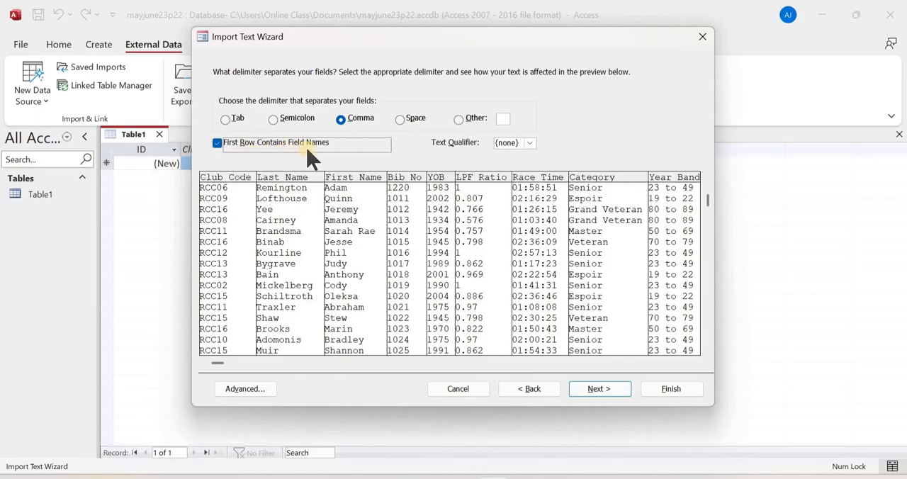
{"action": "left_click", "coordinate": [589, 392]}
- Check the import data types of Club_Code, Last_Name and First_Name against the field table in the exam paper
{"action": "key", "text": "alt+Tab"}
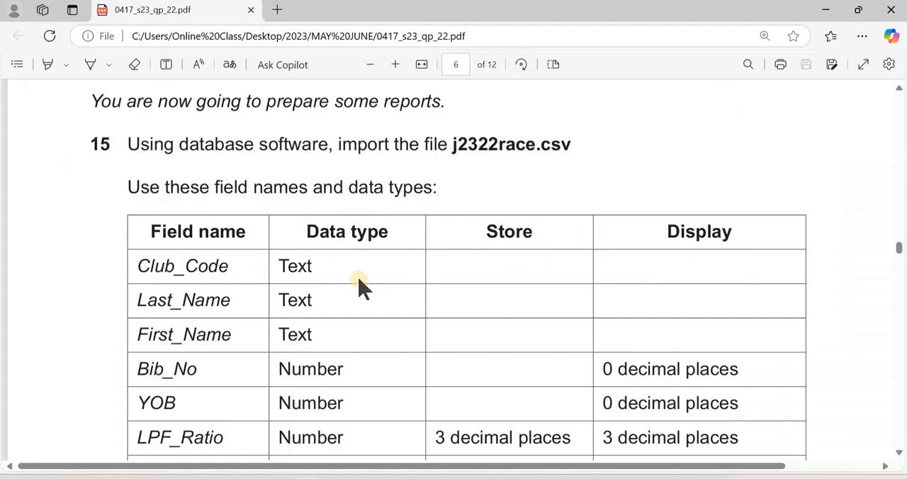
{"action": "scroll", "coordinate": [213, 201], "scroll_direction": "down", "scroll_amount": 1}
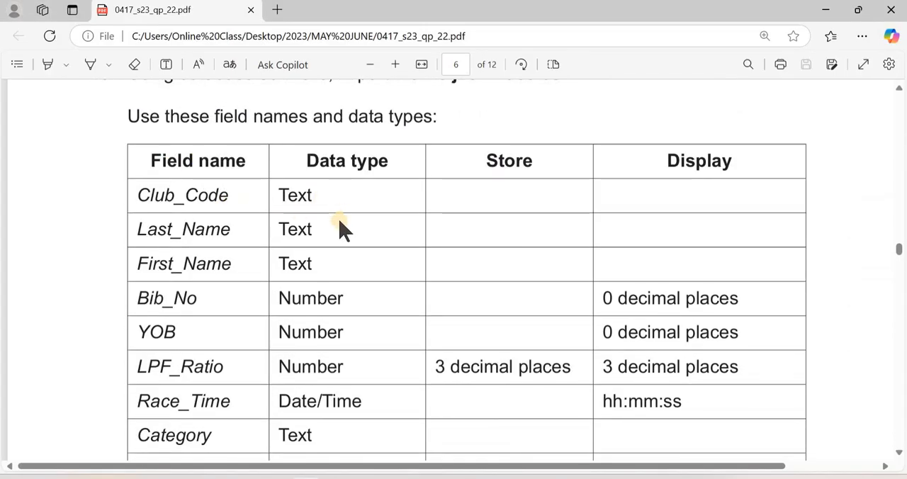
{"action": "key", "text": "alt+Tab"}
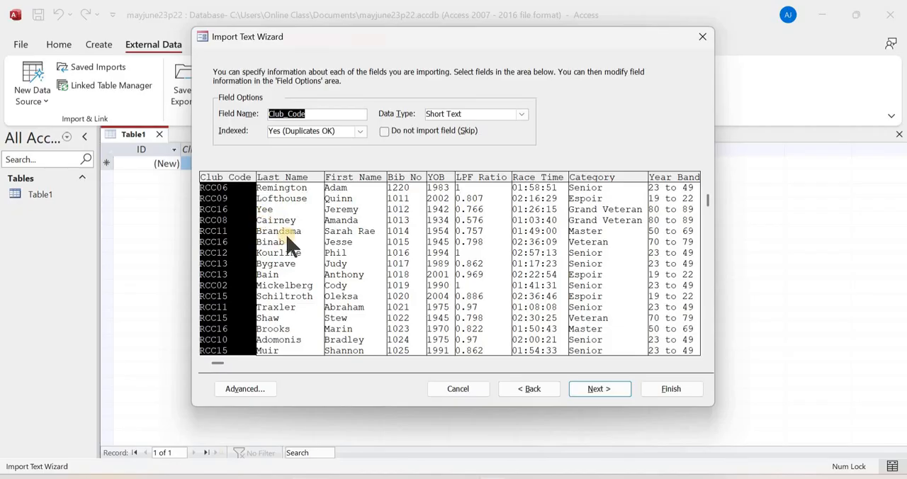
{"action": "left_click", "coordinate": [287, 238]}
{"action": "left_click", "coordinate": [349, 238]}
- Check the import data types of Bib_No, YOB and LPF_Ratio against the exam paper's field table
{"action": "left_click", "coordinate": [415, 220]}
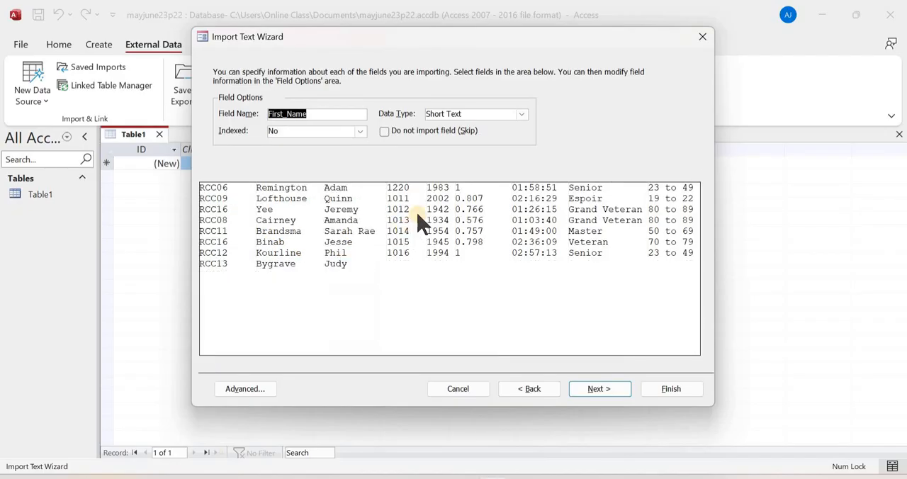
{"action": "key", "text": "alt+Tab"}
{"action": "scroll", "coordinate": [365, 213], "scroll_direction": "down", "scroll_amount": 2}
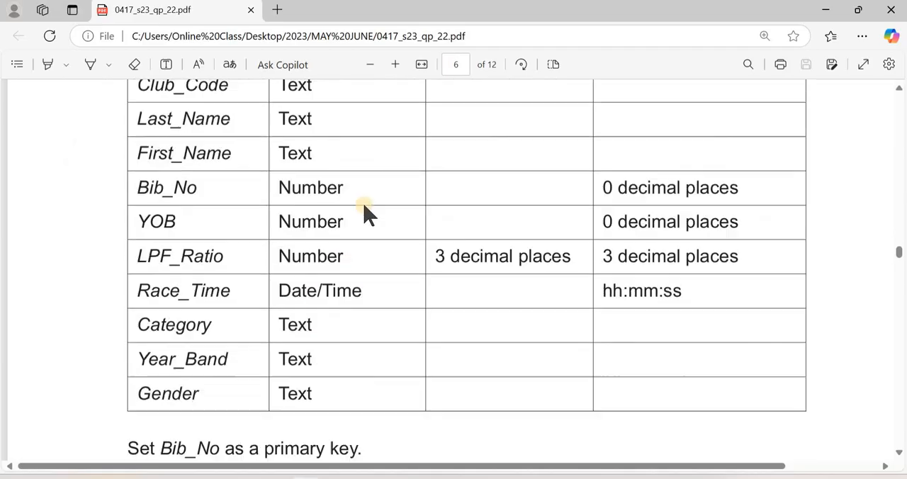
{"action": "scroll", "coordinate": [365, 213], "scroll_direction": "down", "scroll_amount": 1}
{"action": "key", "text": "alt+Tab"}
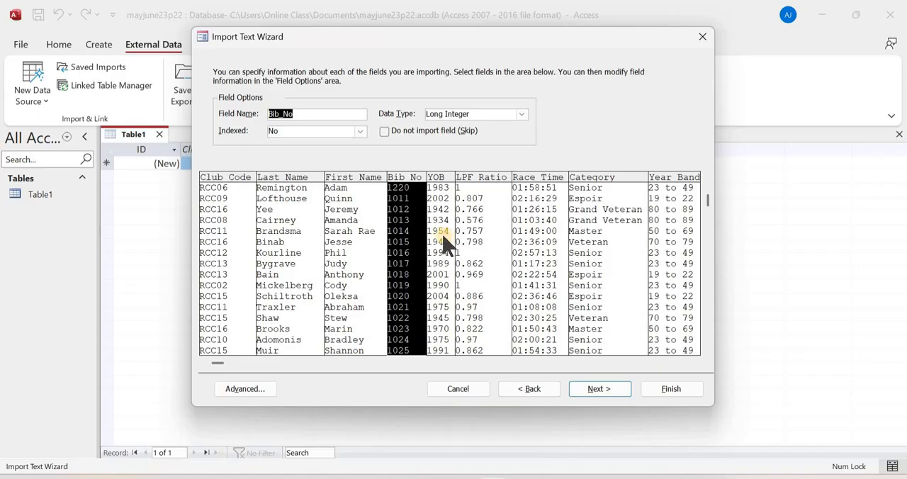
{"action": "left_click", "coordinate": [444, 237]}
{"action": "left_click", "coordinate": [488, 238]}
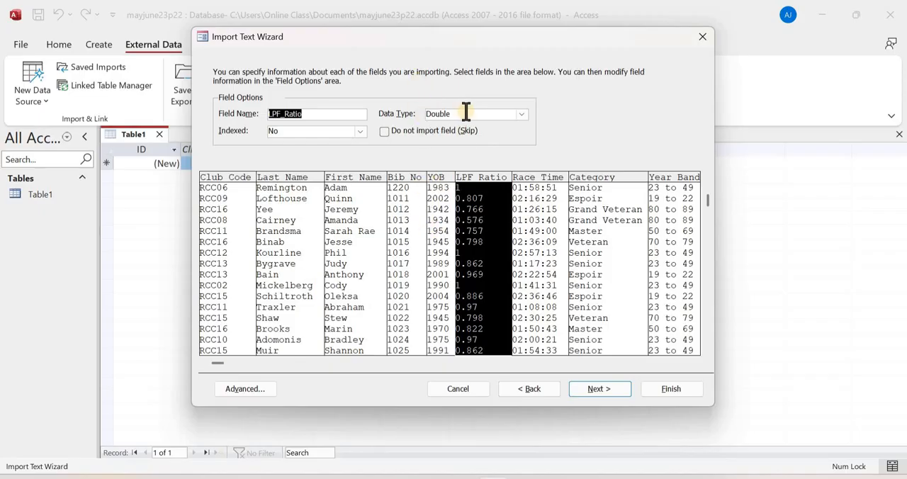
- Check the import data types of Race_Time, Category, Year_Band and Gender against the exam paper's field table
{"action": "key", "text": "alt+Tab"}
{"action": "key", "text": "alt+Tab"}
{"action": "key", "text": "alt+Tab"}
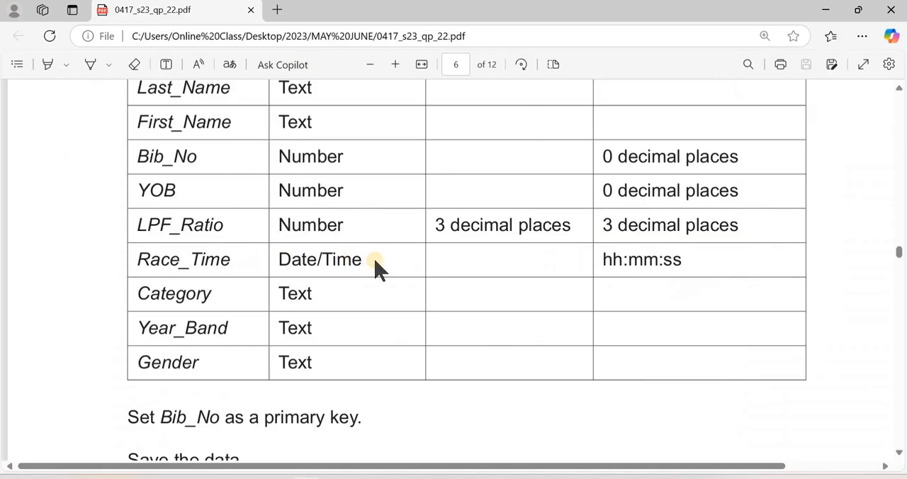
{"action": "key", "text": "alt+Tab"}
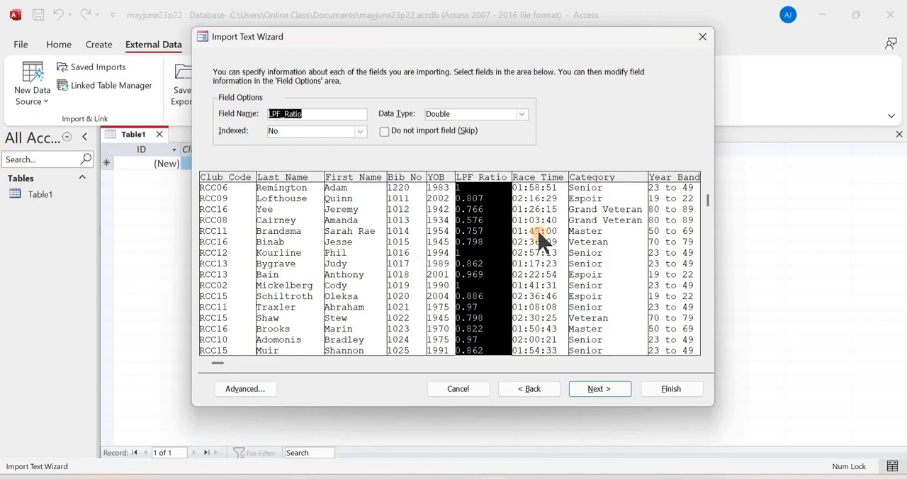
{"action": "left_click", "coordinate": [540, 241]}
{"action": "left_click", "coordinate": [614, 227]}
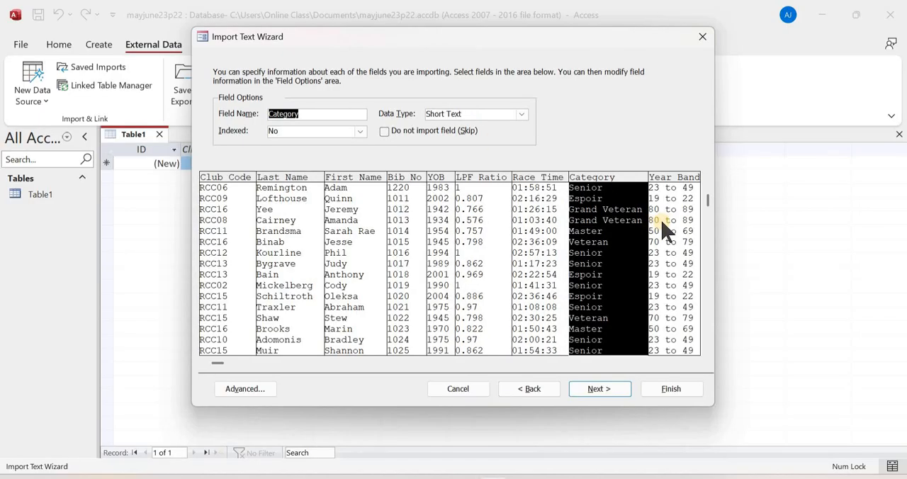
{"action": "left_click", "coordinate": [671, 225]}
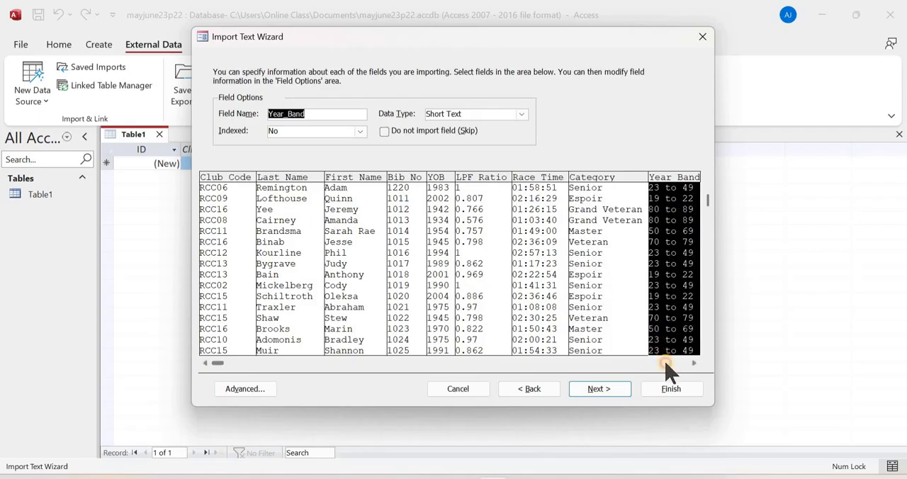
{"action": "left_click", "coordinate": [666, 363]}
{"action": "left_click", "coordinate": [668, 363]}
{"action": "left_click", "coordinate": [686, 364]}
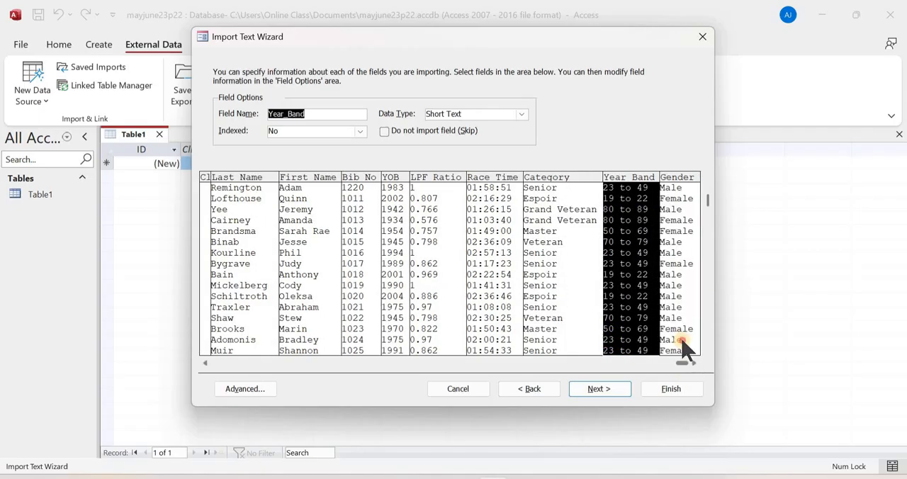
{"action": "left_click", "coordinate": [685, 348]}
- Choose Bib_No as the new table's primary key, as the exam paper requires, and finish the import
{"action": "left_click", "coordinate": [615, 388]}
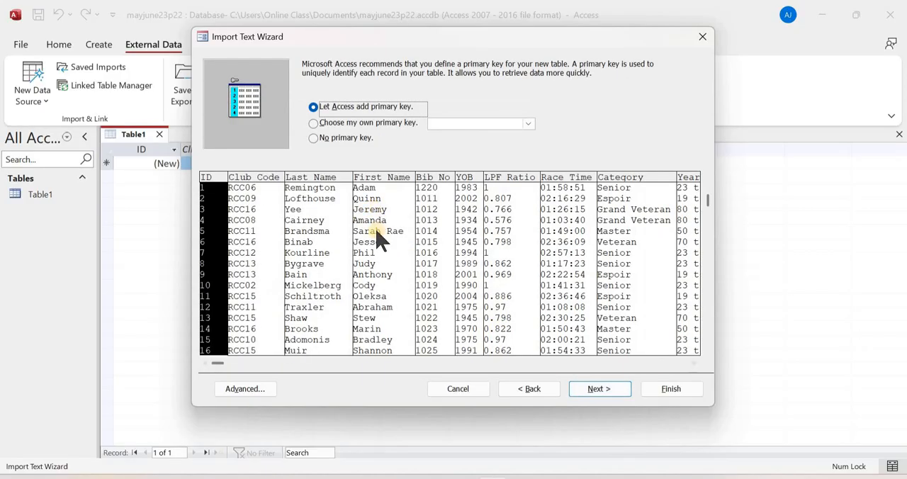
{"action": "key", "text": "alt+Tab"}
{"action": "scroll", "coordinate": [277, 314], "scroll_direction": "down", "scroll_amount": 2}
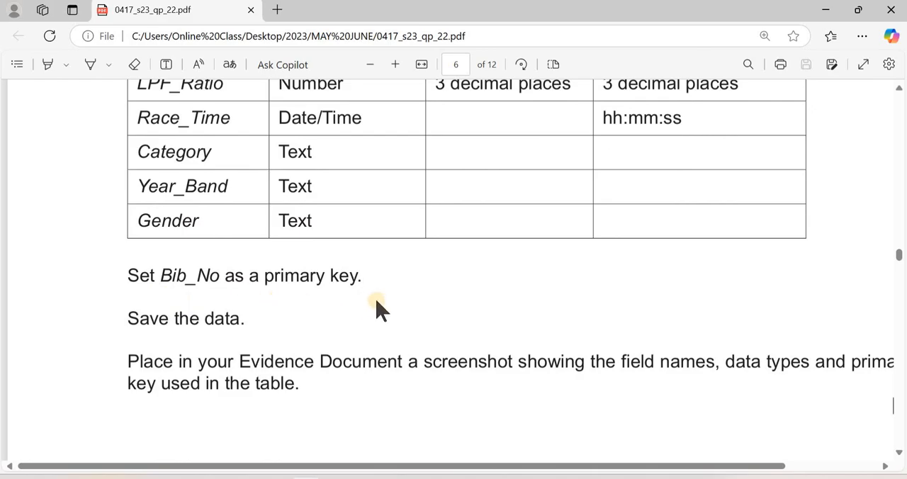
{"action": "key", "text": "alt+Tab"}
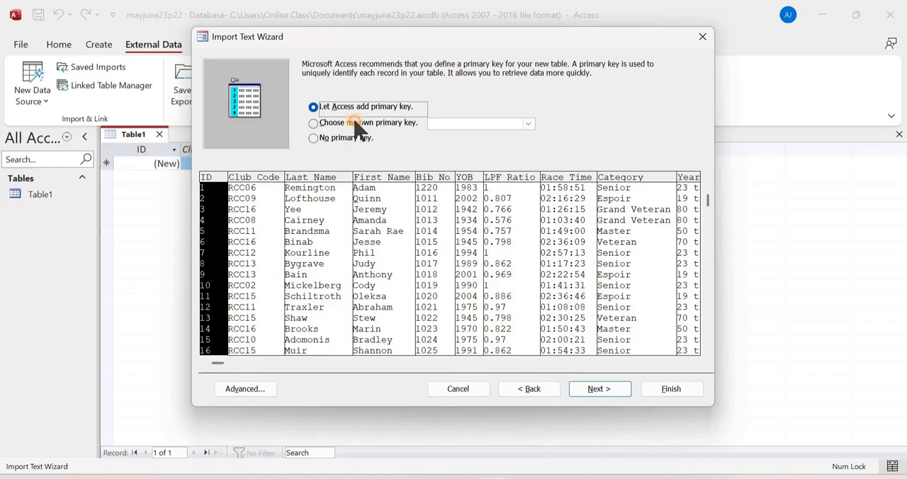
{"action": "left_click", "coordinate": [354, 122]}
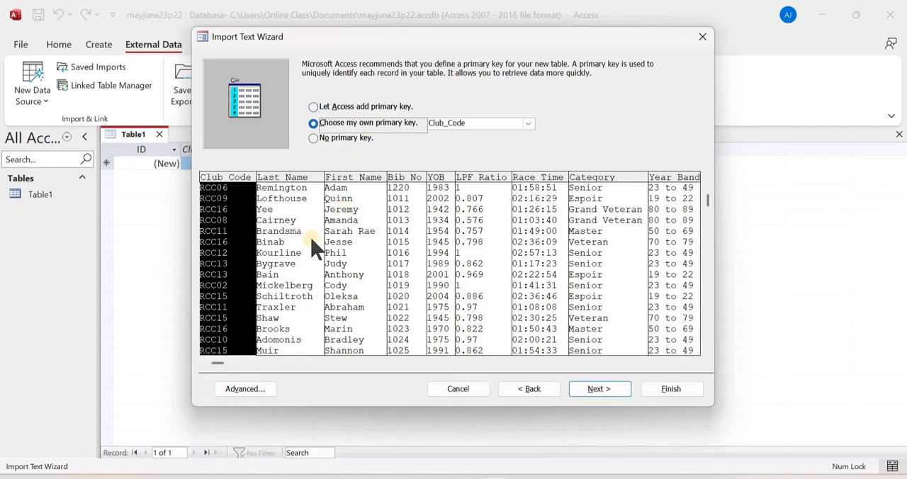
{"action": "left_click", "coordinate": [424, 234]}
{"action": "left_click", "coordinate": [607, 389]}
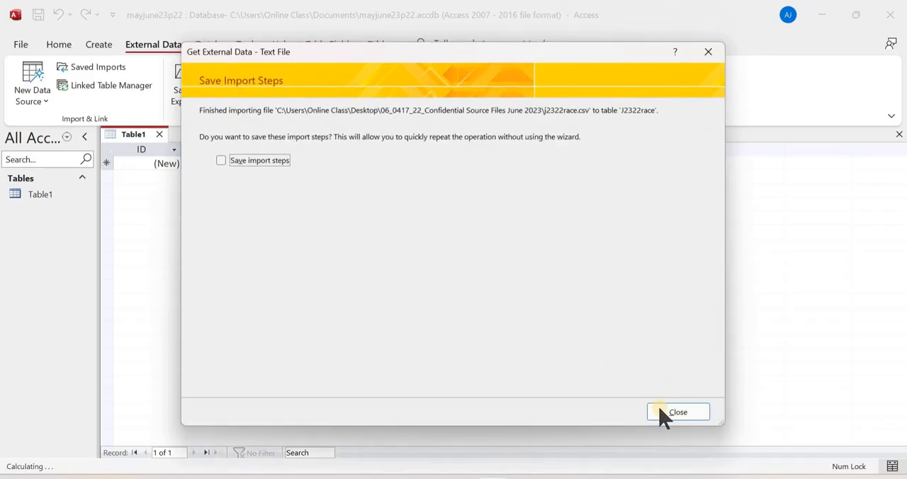
- Close the import wizard without saving the import steps and open the J2322race table
{"action": "left_click", "coordinate": [663, 416]}
{"action": "left_click", "coordinate": [77, 200]}
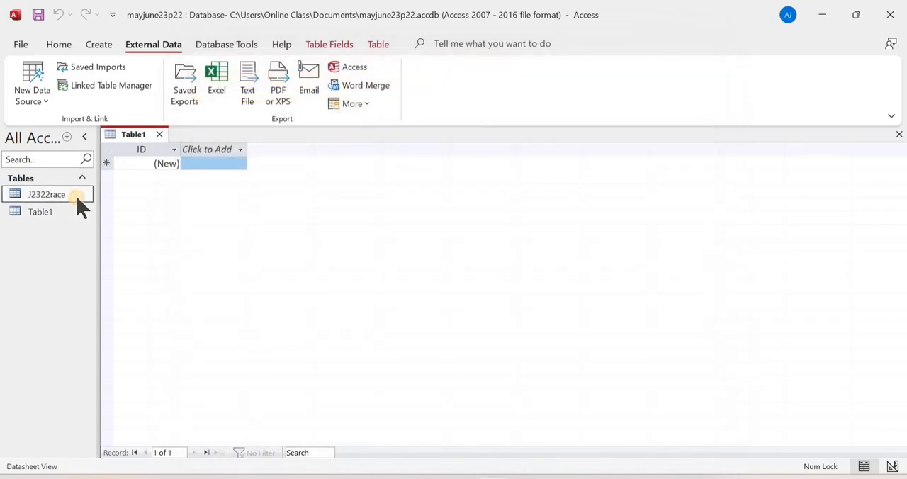
{"action": "double_click", "coordinate": [77, 203]}
- Compare the Bib_No and YOB field properties in the J2322race table's Design view with the exam paper's field table
{"action": "key", "text": "alt+Tab"}
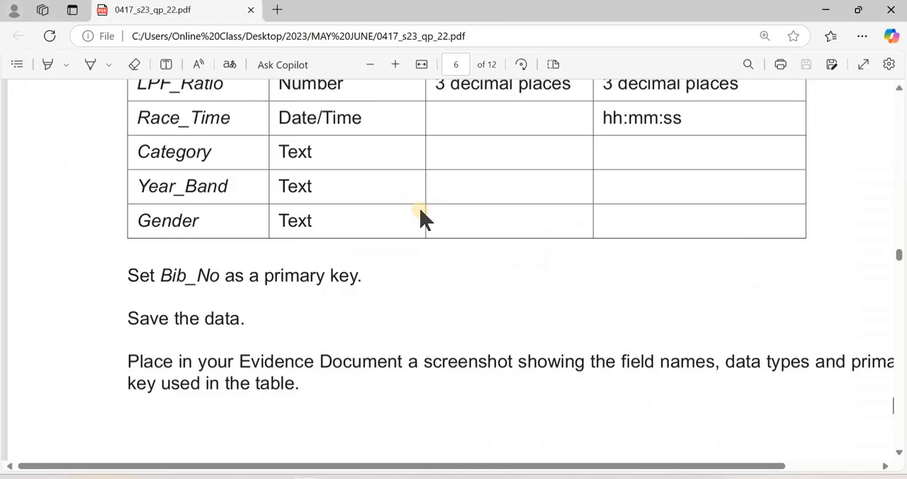
{"action": "scroll", "coordinate": [528, 280], "scroll_direction": "up", "scroll_amount": 3}
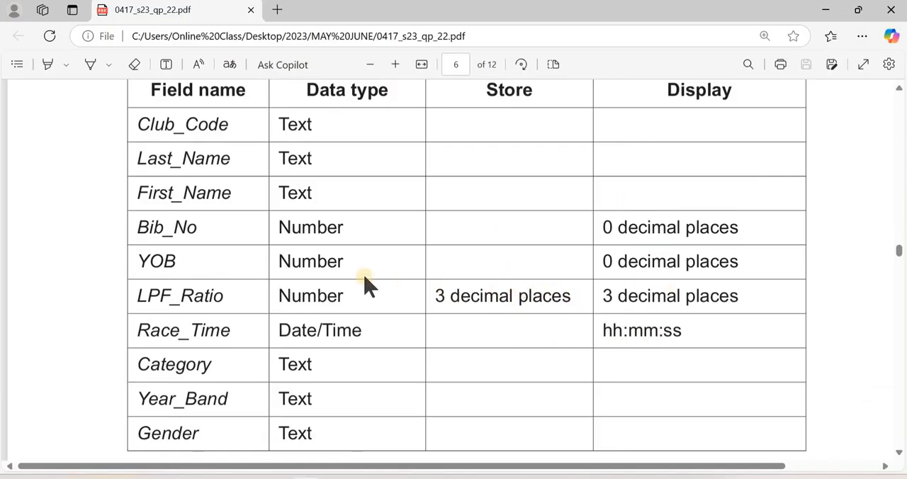
{"action": "key", "text": "alt+Tab"}
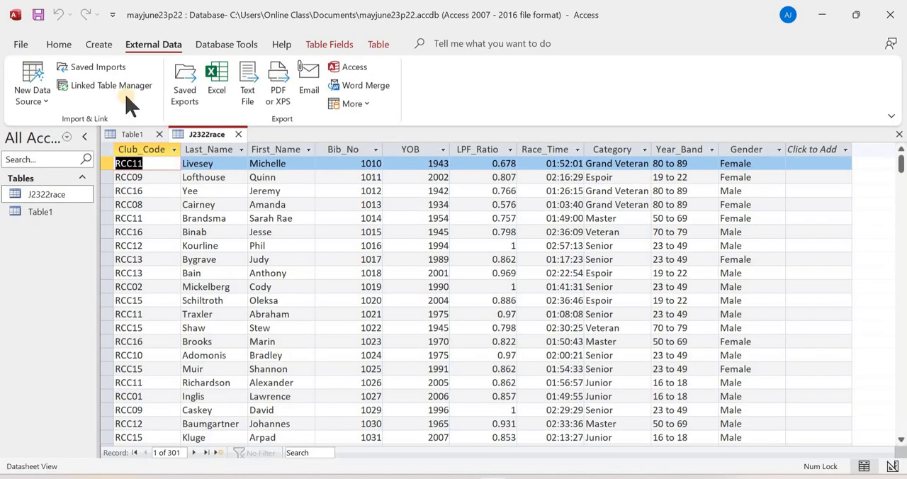
{"action": "left_click", "coordinate": [56, 44]}
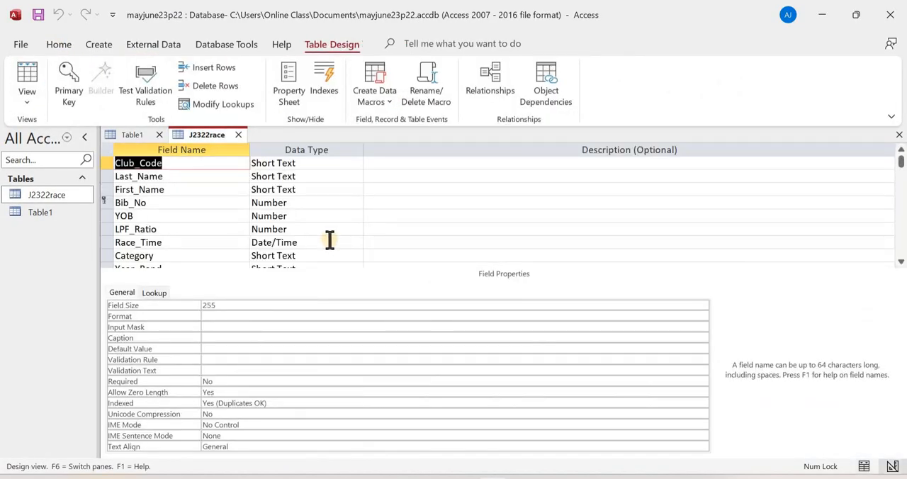
{"action": "left_click", "coordinate": [318, 202]}
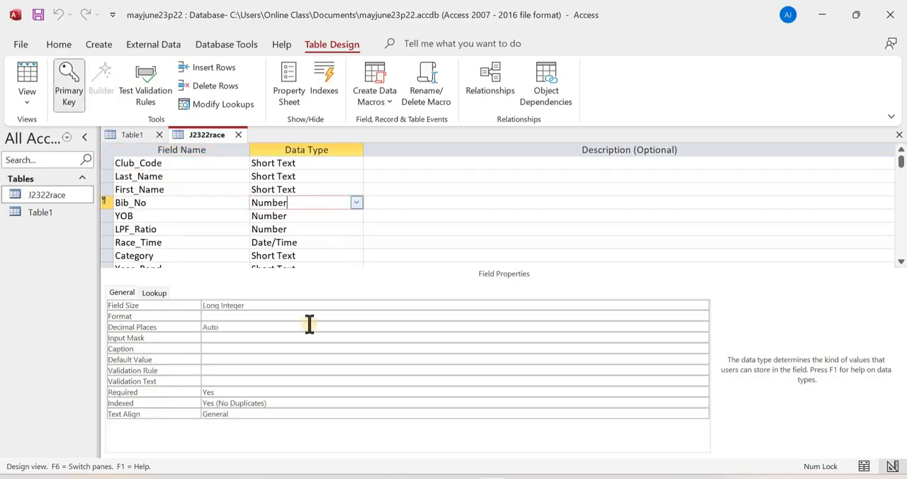
{"action": "left_click", "coordinate": [318, 216]}
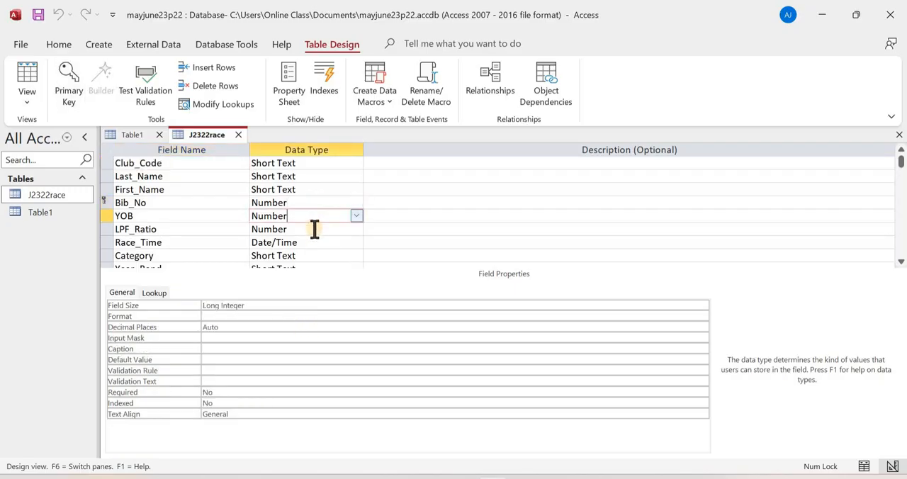
- Set the LPF_Ratio field's display format to Fixed
{"action": "left_click", "coordinate": [314, 229]}
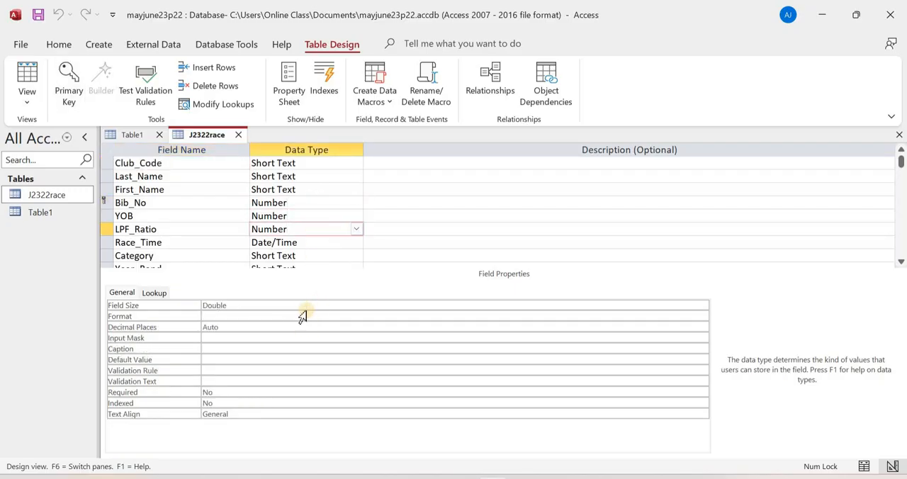
{"action": "left_click", "coordinate": [439, 317]}
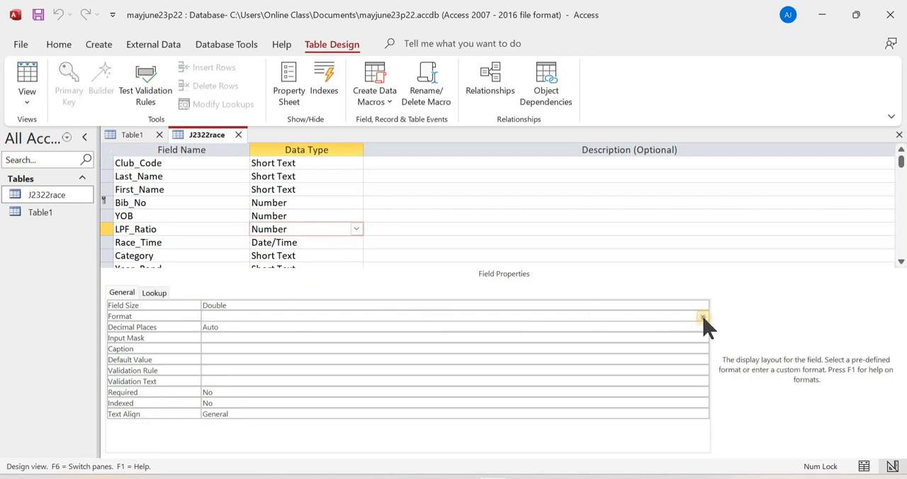
{"action": "left_click", "coordinate": [702, 316]}
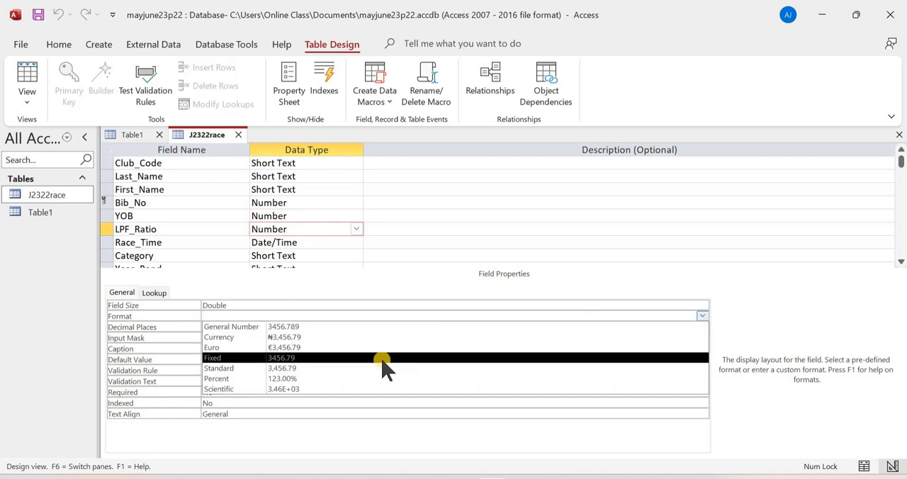
{"action": "left_click", "coordinate": [387, 357]}
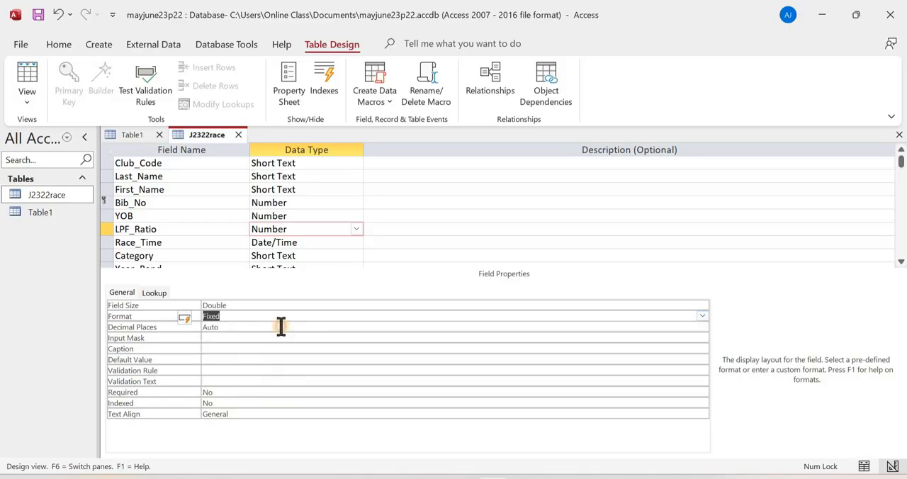
- Set the LPF_Ratio field's decimal places to 3
{"action": "left_click", "coordinate": [280, 327]}
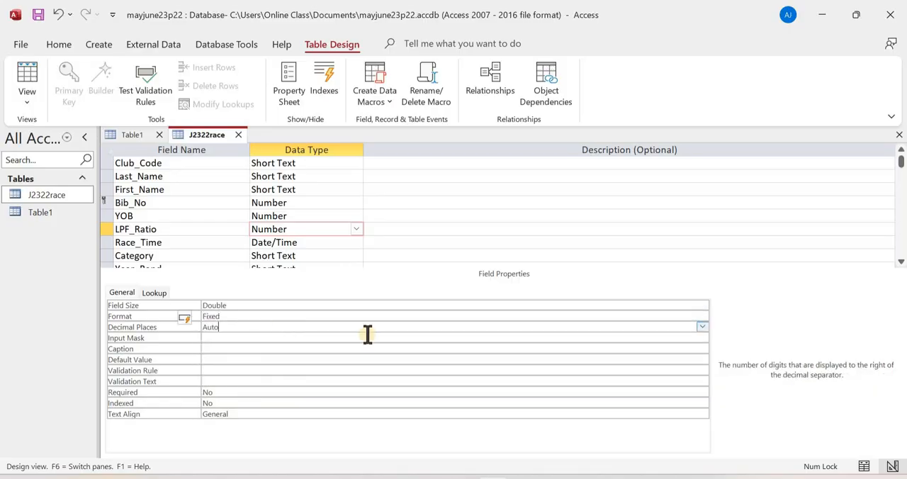
{"action": "left_click", "coordinate": [701, 327]}
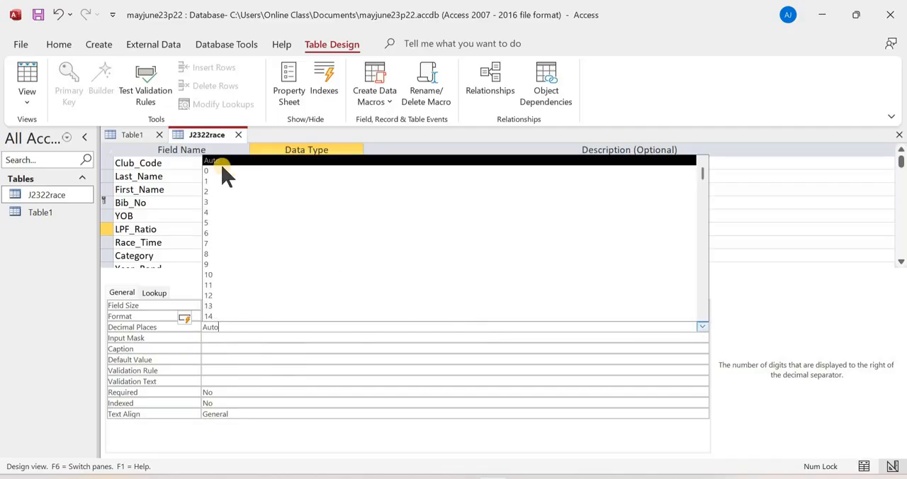
{"action": "left_click", "coordinate": [245, 192]}
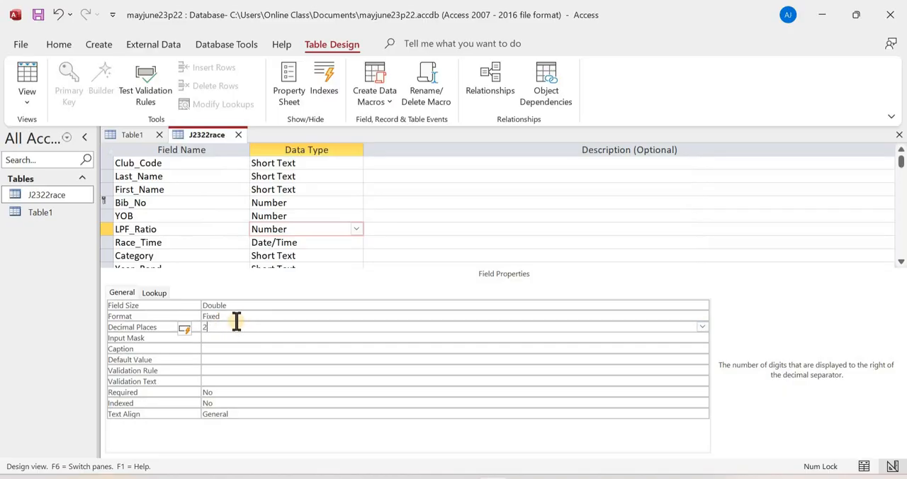
{"action": "key", "text": "Return"}
{"action": "left_click", "coordinate": [249, 320]}
{"action": "left_click", "coordinate": [256, 326]}
{"action": "left_click", "coordinate": [702, 327]}
{"action": "left_click", "coordinate": [229, 192]}
{"action": "left_click", "coordinate": [251, 320]}
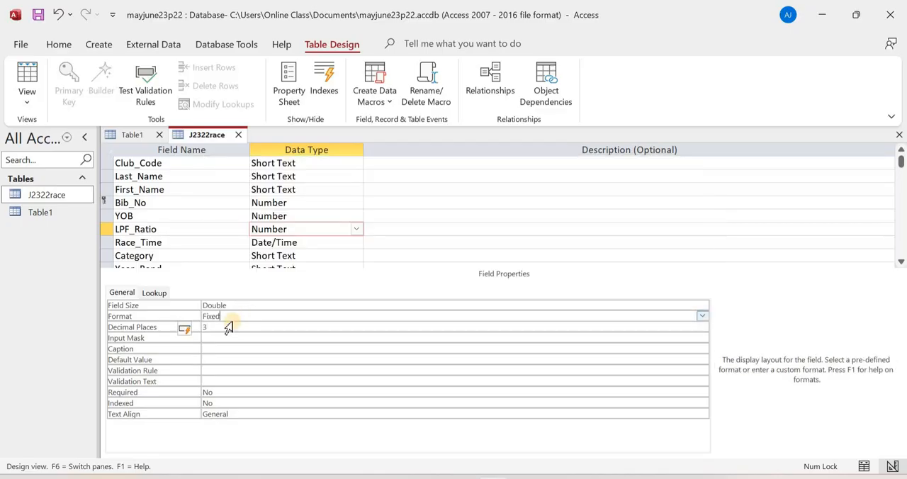
- Check the exam paper's hh:mm:ss requirement and set the Race_Time field's format to Long Time
{"action": "key", "text": "alt+Tab"}
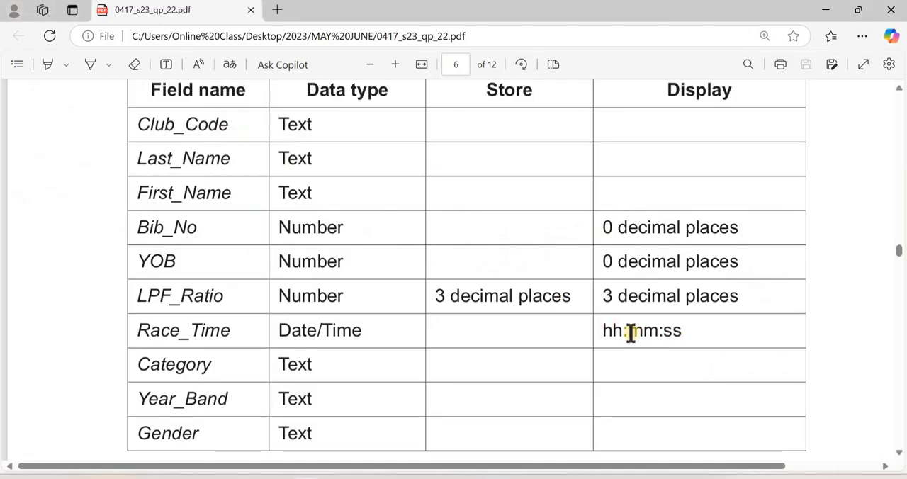
{"action": "key", "text": "alt+Tab"}
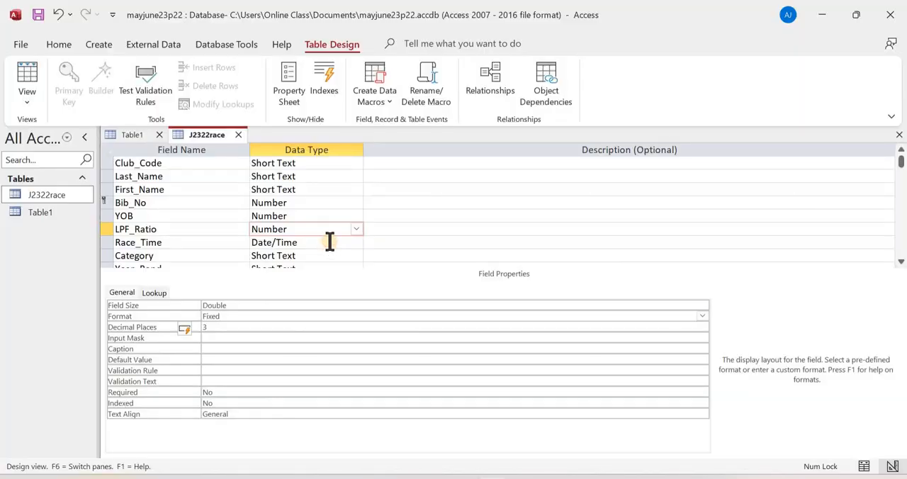
{"action": "left_click", "coordinate": [330, 241]}
{"action": "left_click", "coordinate": [292, 307]}
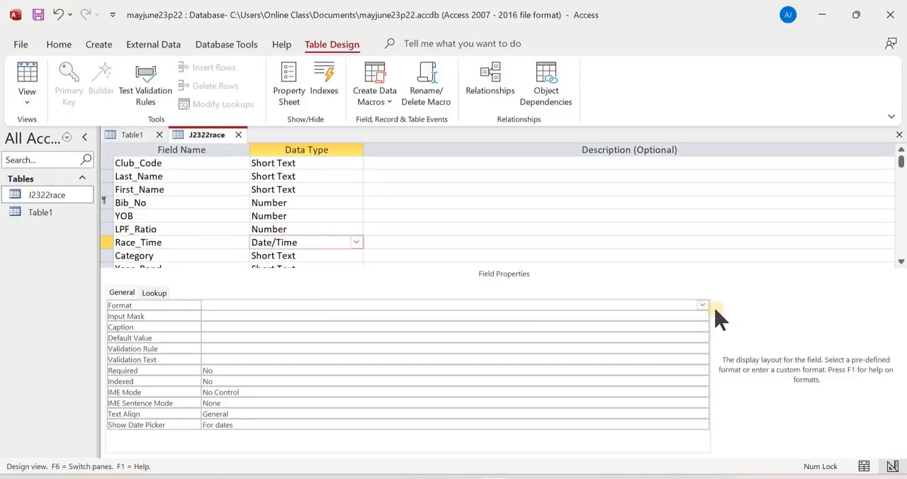
{"action": "left_click", "coordinate": [702, 305]}
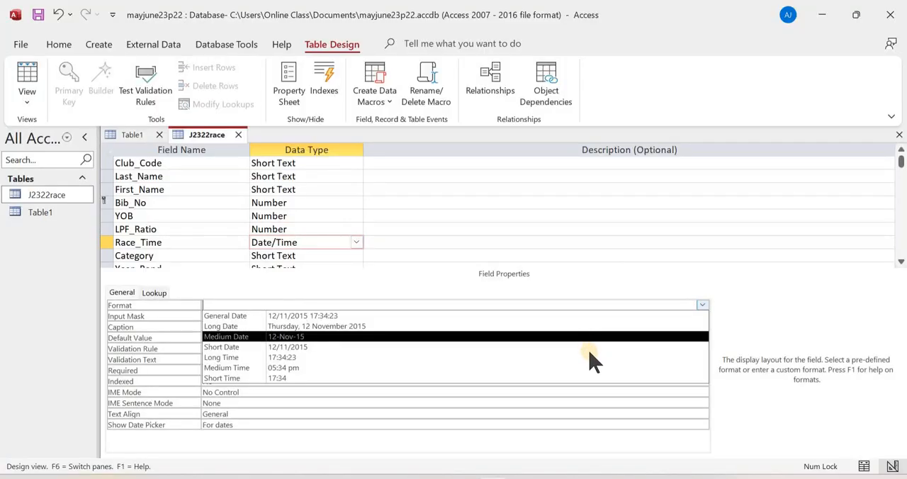
{"action": "left_click", "coordinate": [590, 355]}
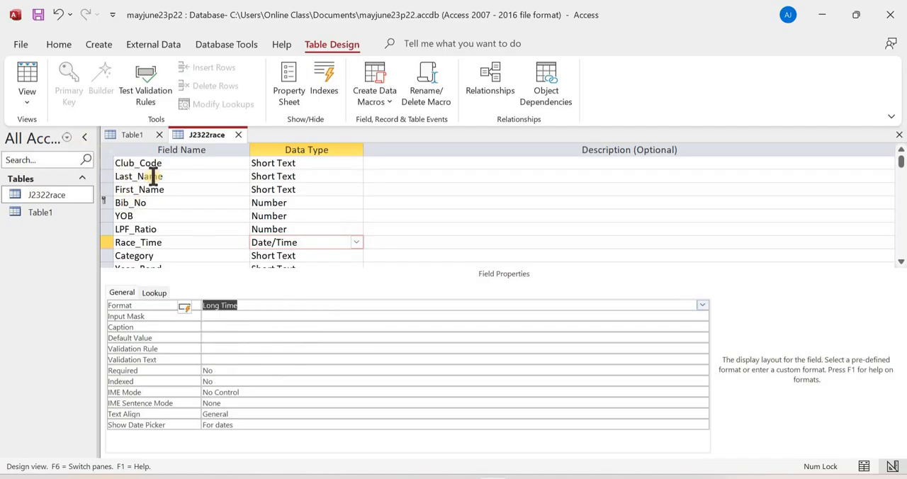
- Save the table design, view the J2322race records in Datasheet view, and read the exam paper's evidence instruction for step 15
{"action": "left_click", "coordinate": [28, 77]}
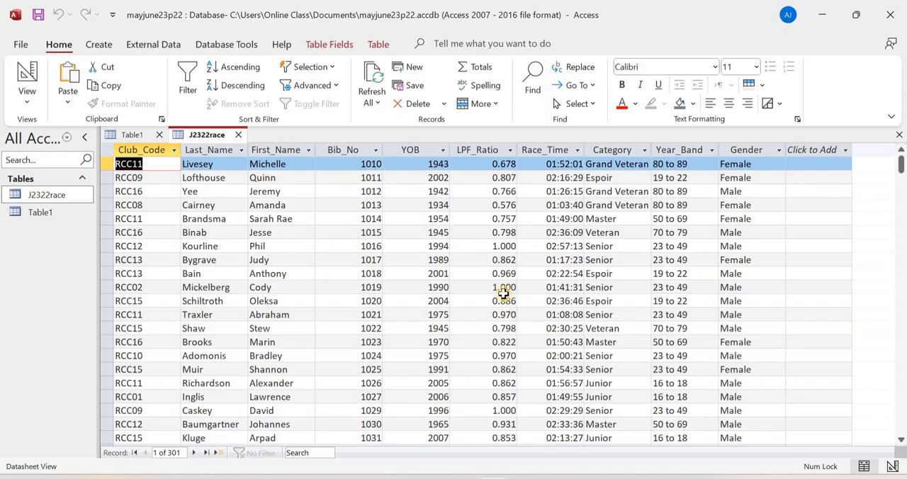
{"action": "key", "text": "alt+Tab"}
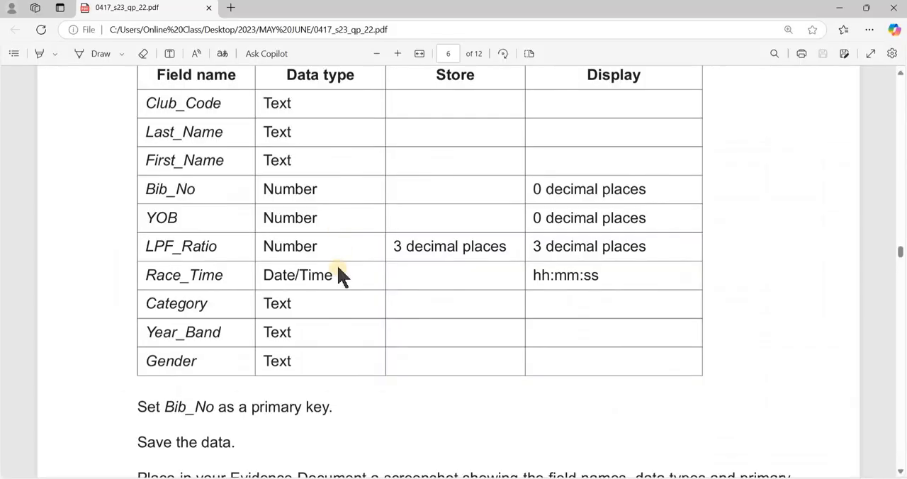
{"action": "scroll", "coordinate": [339, 275], "scroll_direction": "down", "scroll_amount": 5}
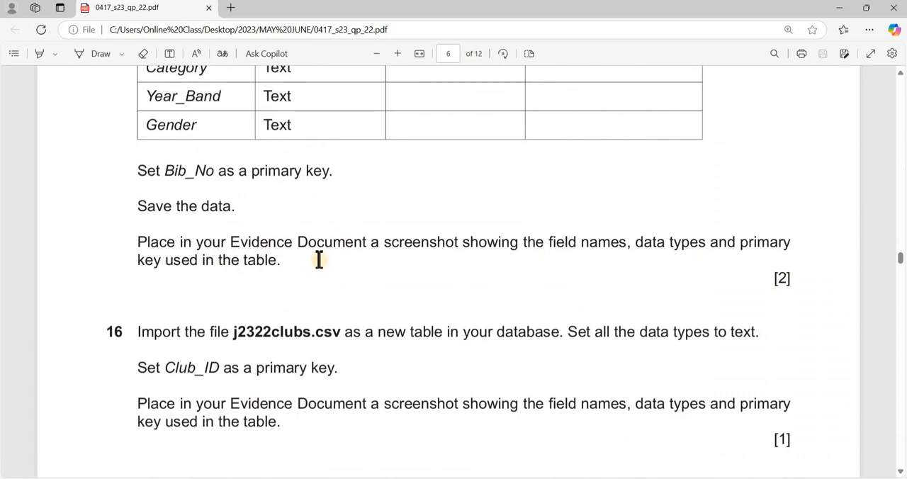
{"action": "key", "text": "alt+Tab"}
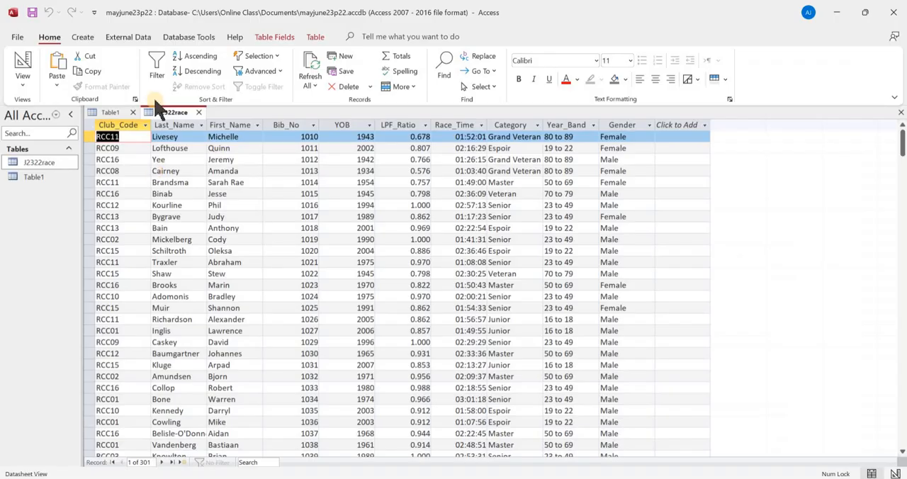
- Capture a screenshot of the J2322race field names, data types and primary key in Design view
{"action": "left_click", "coordinate": [23, 67]}
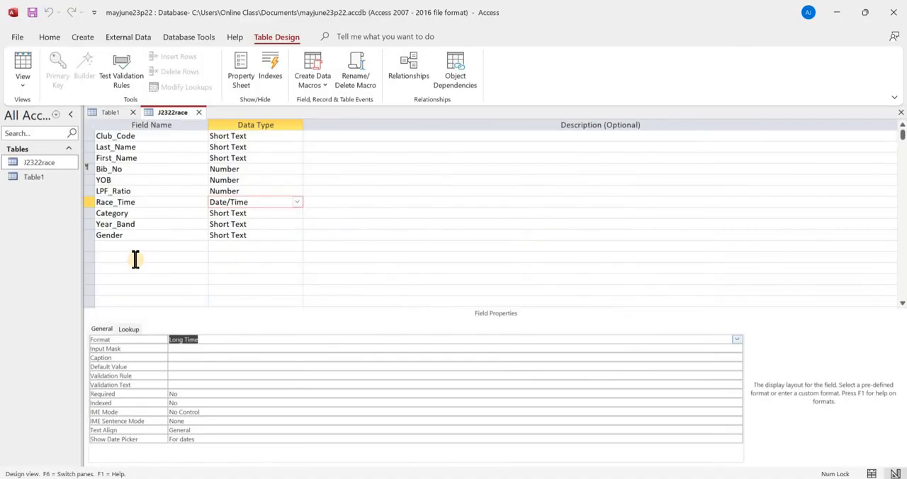
{"action": "key", "text": "super+shift+s"}
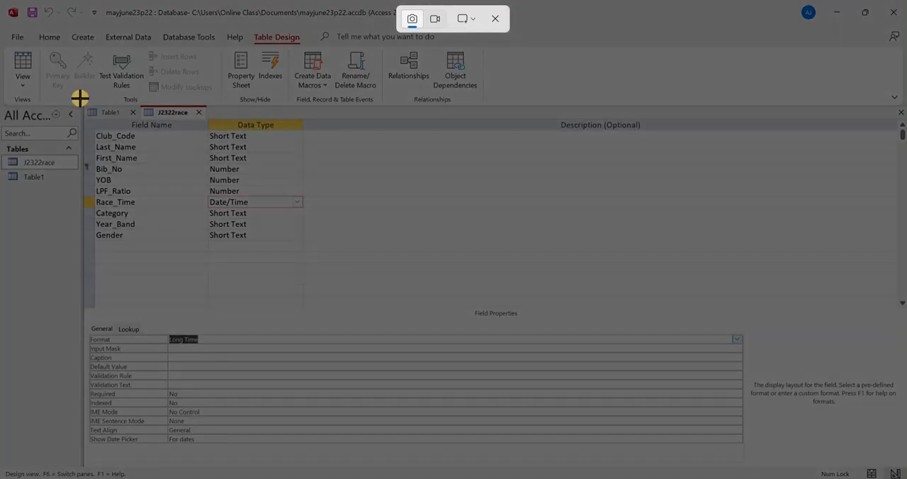
{"action": "left_click_drag", "start_coordinate": [79, 98], "coordinate": [318, 271]}
- Switch to EVIDENCE00001.rtf in Word and paste the table design screenshot below the Step 15 evidence heading
{"action": "key", "text": "alt+Tab"}
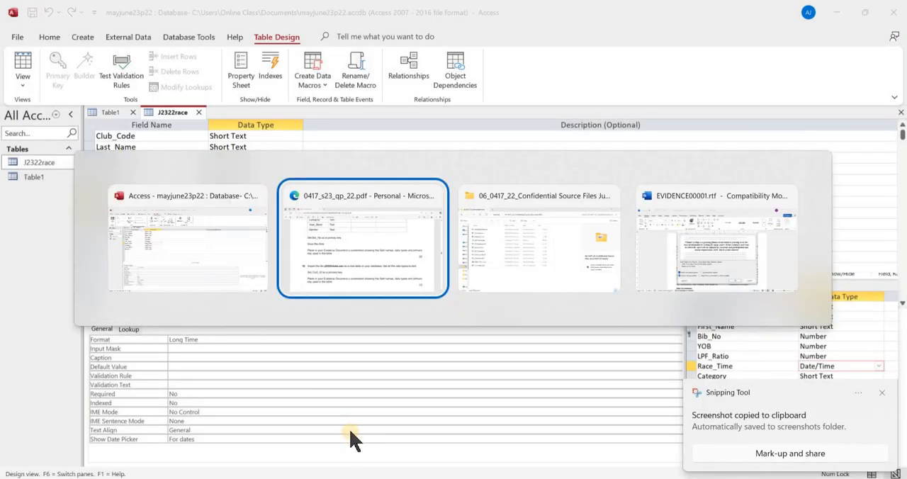
{"action": "key", "text": "Tab"}
{"action": "key", "text": "Tab"}
{"action": "scroll", "coordinate": [312, 328], "scroll_direction": "down", "scroll_amount": 5}
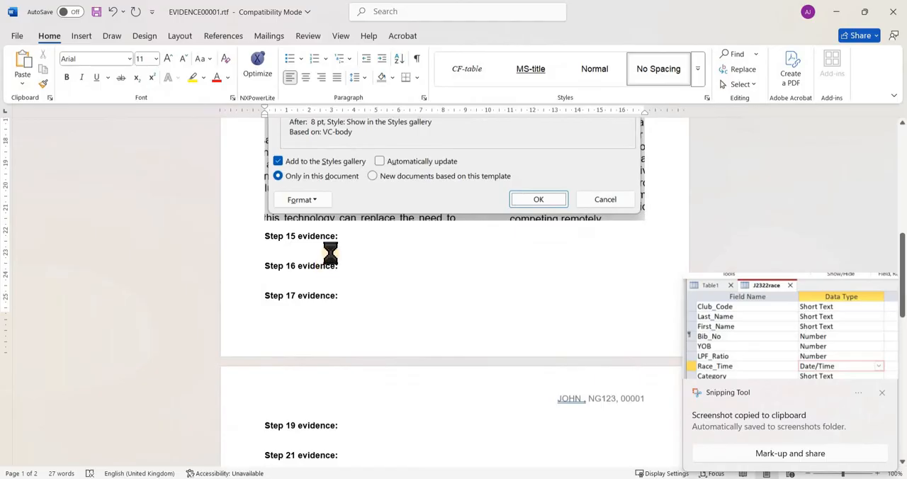
{"action": "key", "text": "ctrl+v"}
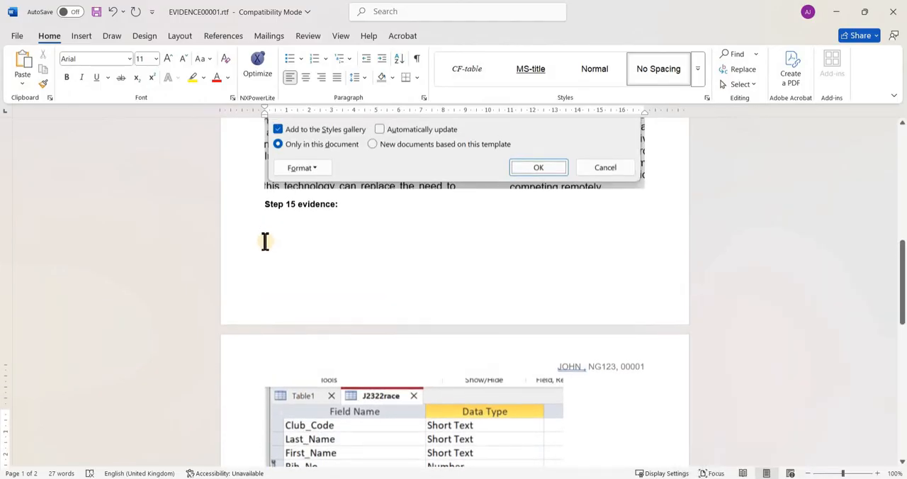
- Insert blank lines before the Step 15 evidence heading to move it onto the same page as its screenshot
{"action": "scroll", "coordinate": [265, 242], "scroll_direction": "up", "scroll_amount": 1}
{"action": "left_click", "coordinate": [263, 235]}
{"action": "key", "text": "Return"}
{"action": "key", "text": "Return"}
{"action": "key", "text": "Return"}
{"action": "key", "text": "Return"}
{"action": "key", "text": "Return"}
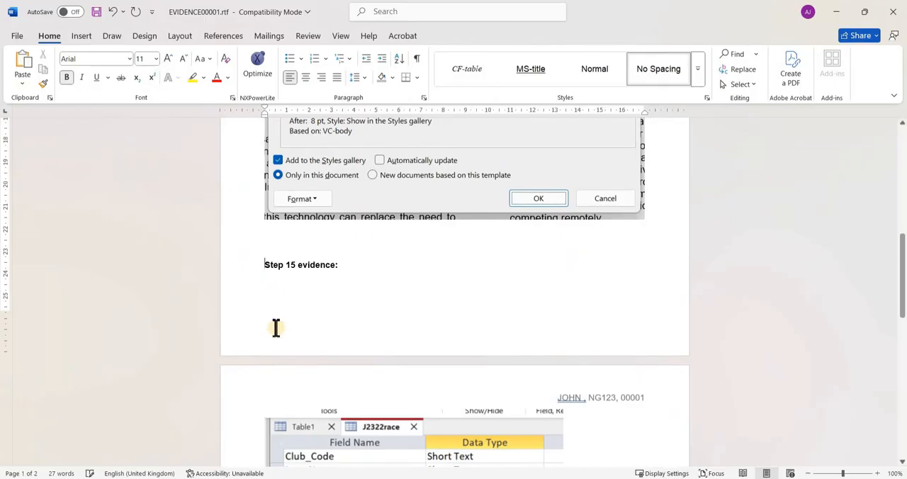
{"action": "key", "text": "Return"}
{"action": "scroll", "coordinate": [273, 331], "scroll_direction": "down", "scroll_amount": 7}
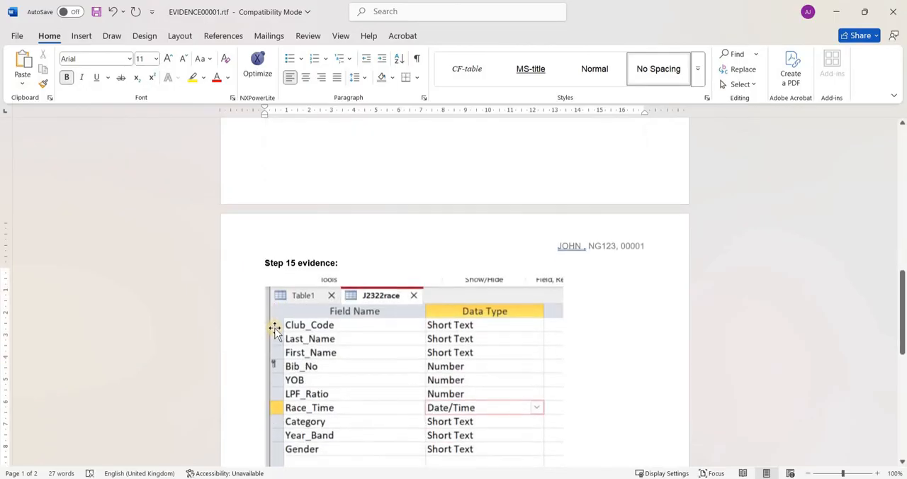
- Read steps 16 and 17 in the exam paper, and return to Access with J2322race in Datasheet view
{"action": "key", "text": "alt+Tab"}
{"action": "key", "text": "alt+Tab"}
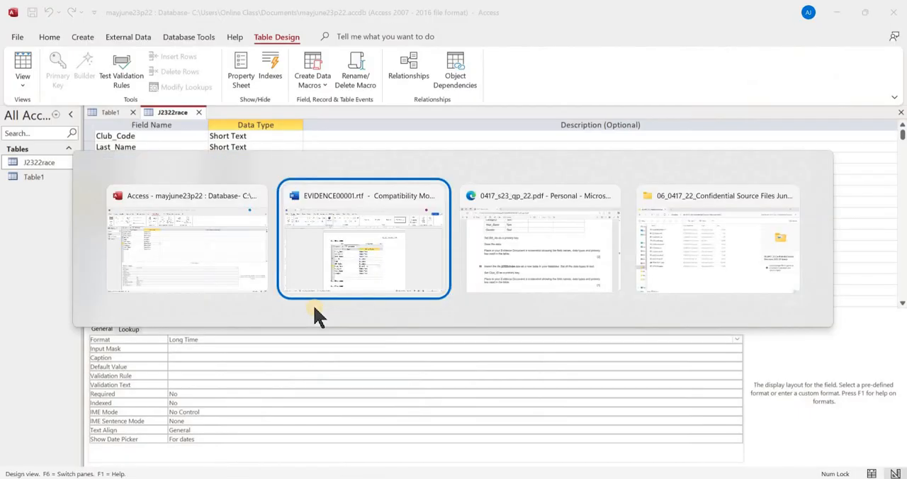
{"action": "key", "text": "alt+Tab"}
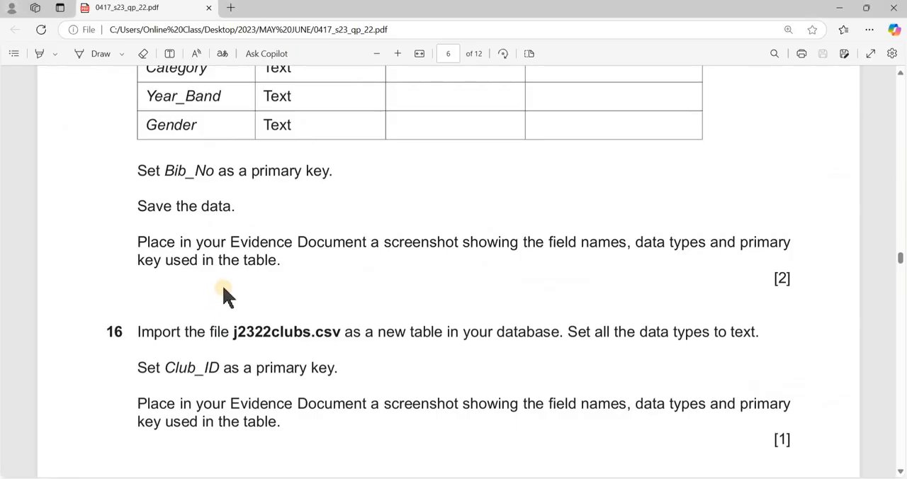
{"action": "scroll", "coordinate": [277, 234], "scroll_direction": "down", "scroll_amount": 5}
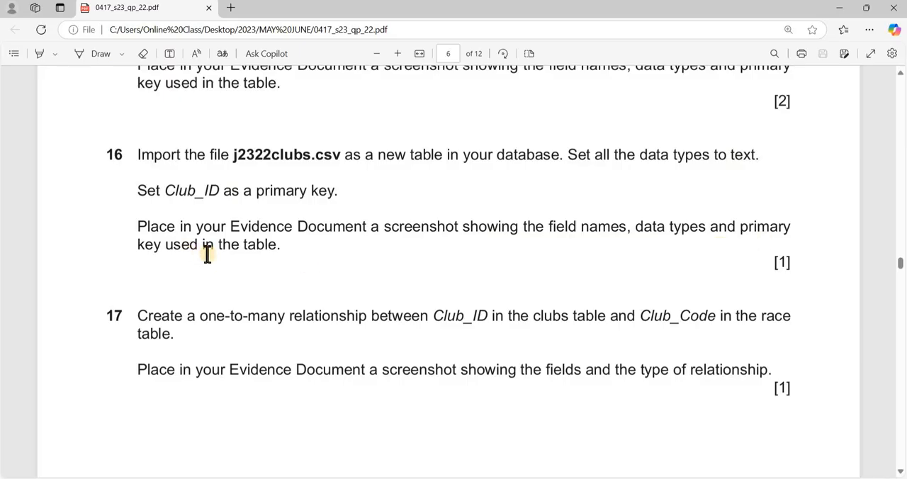
{"action": "key", "text": "alt+Tab"}
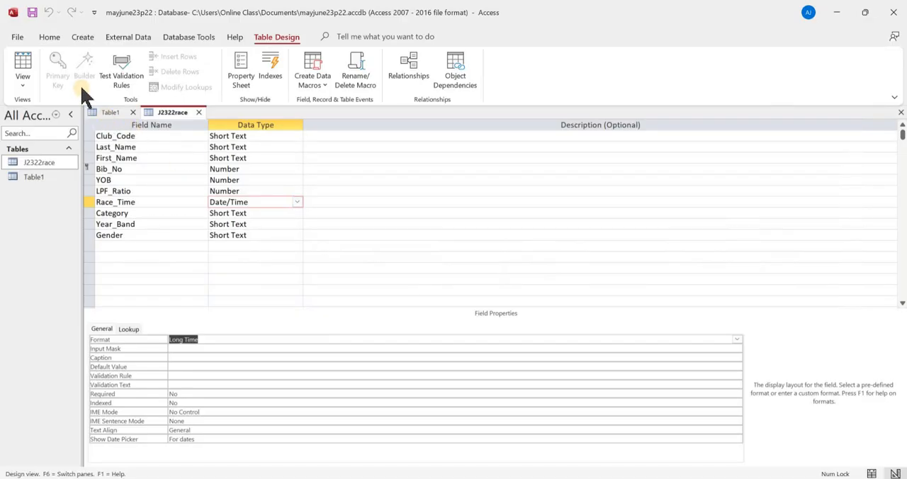
{"action": "left_click", "coordinate": [22, 64]}
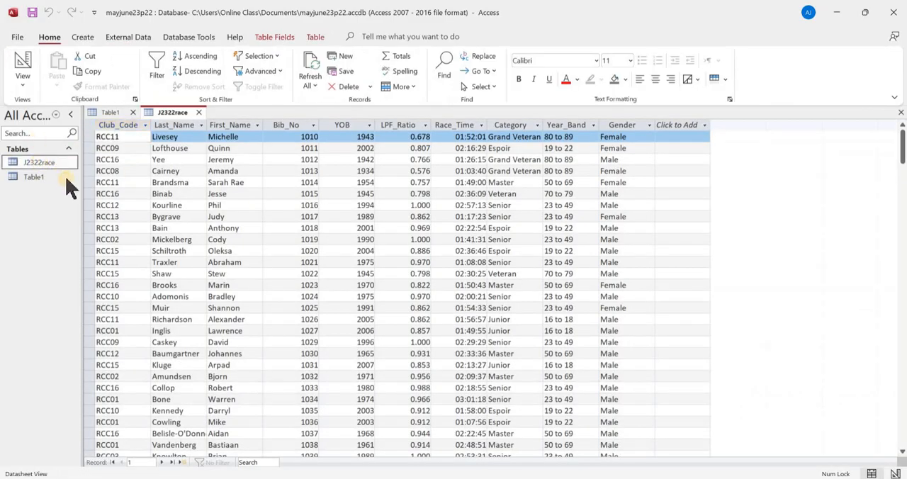
- Start a text-file import of j2322clubs.csv from the June 2023 source files folder into a new table in the database
{"action": "right_click", "coordinate": [40, 165]}
{"action": "mouse_move", "coordinate": [102, 209]}
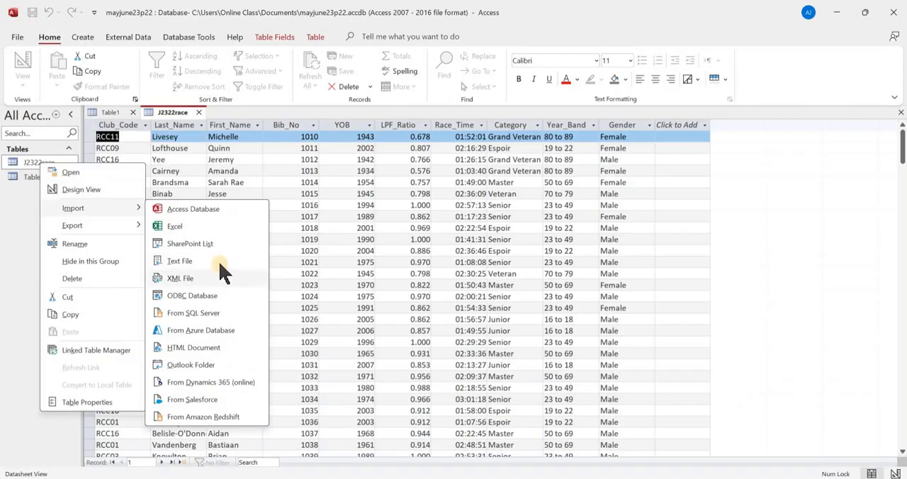
{"action": "left_click", "coordinate": [241, 262]}
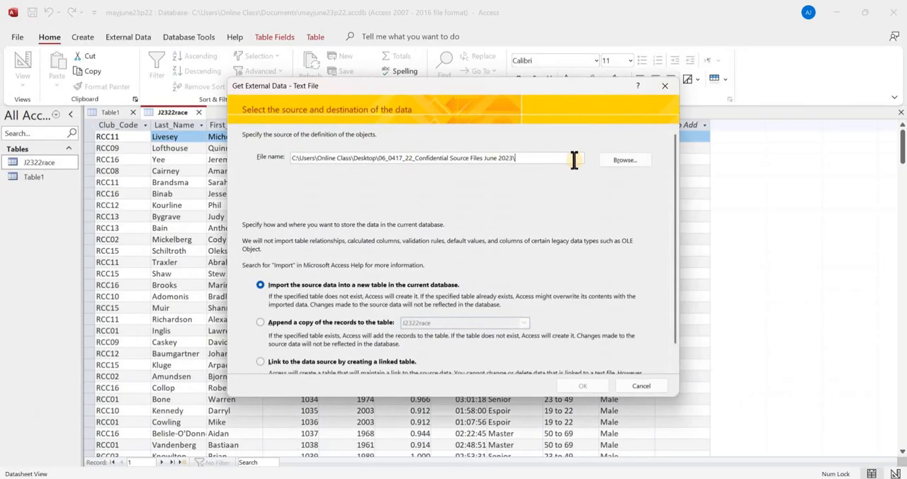
{"action": "left_click", "coordinate": [623, 161]}
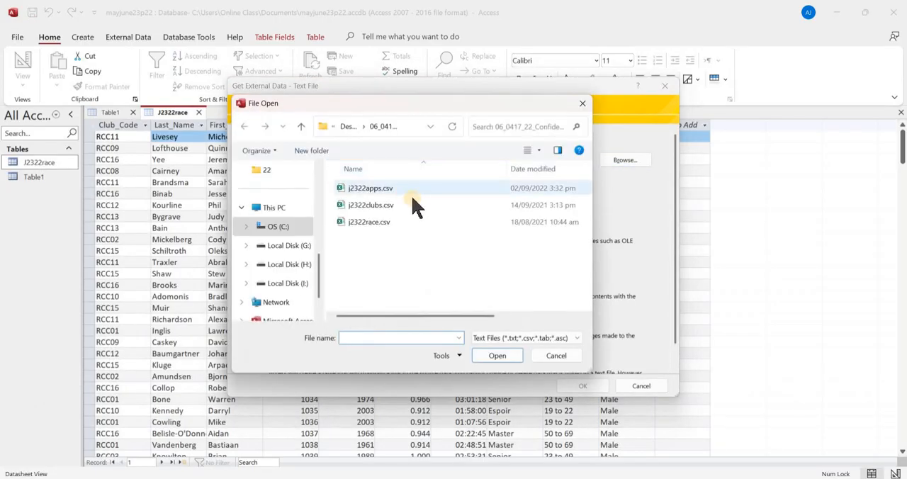
{"action": "left_click", "coordinate": [415, 207]}
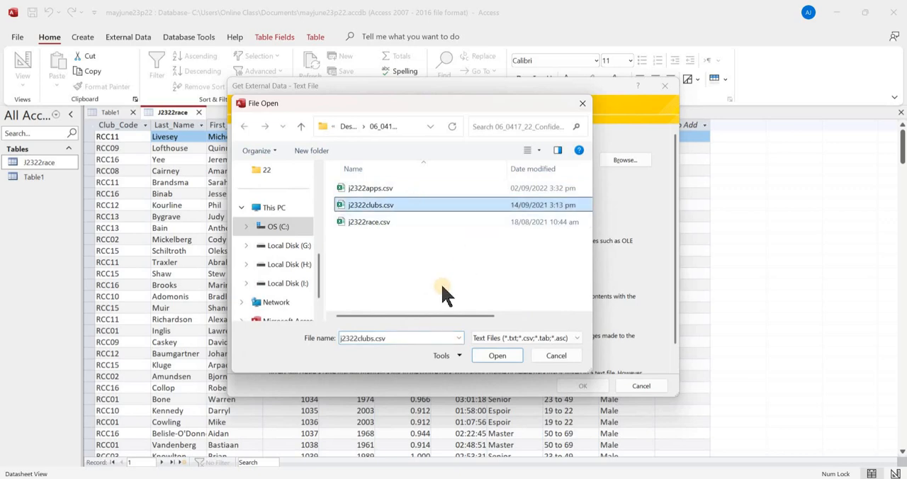
{"action": "left_click", "coordinate": [499, 356]}
{"action": "left_click", "coordinate": [581, 387]}
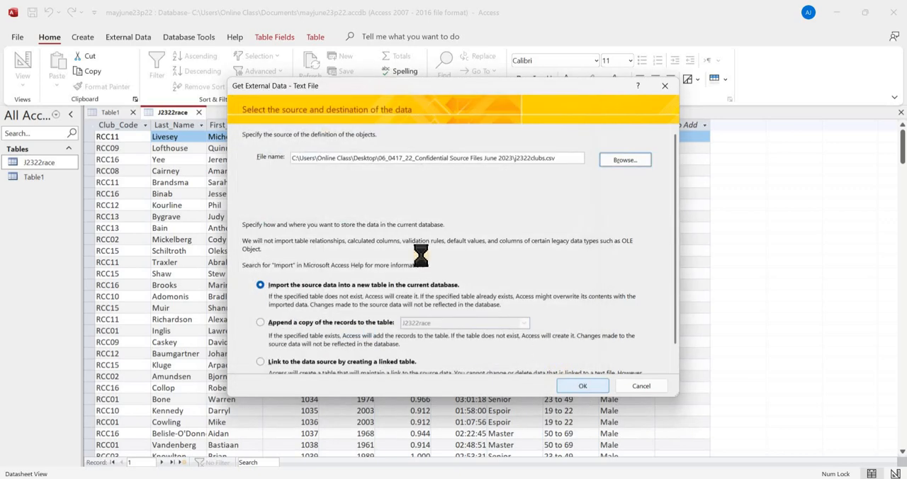
- Import the clubs data as comma-delimited text with the first row used as field names
{"action": "left_click", "coordinate": [570, 354]}
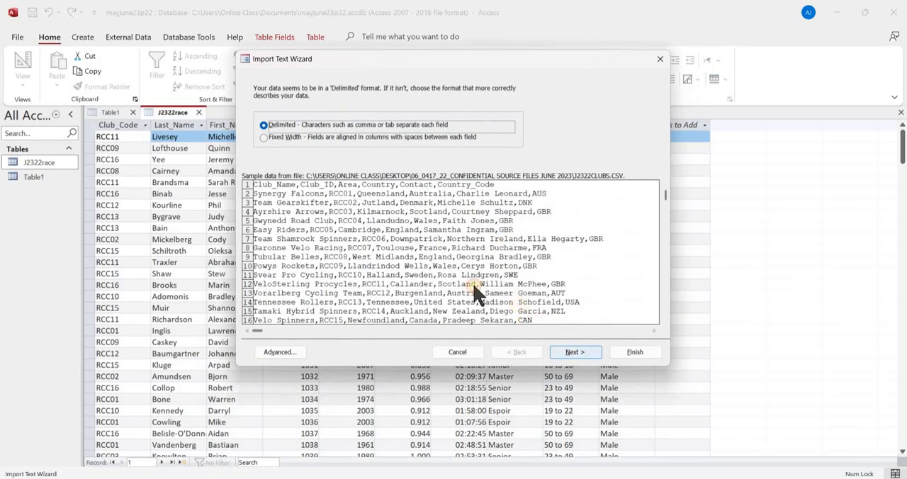
{"action": "left_click", "coordinate": [303, 149]}
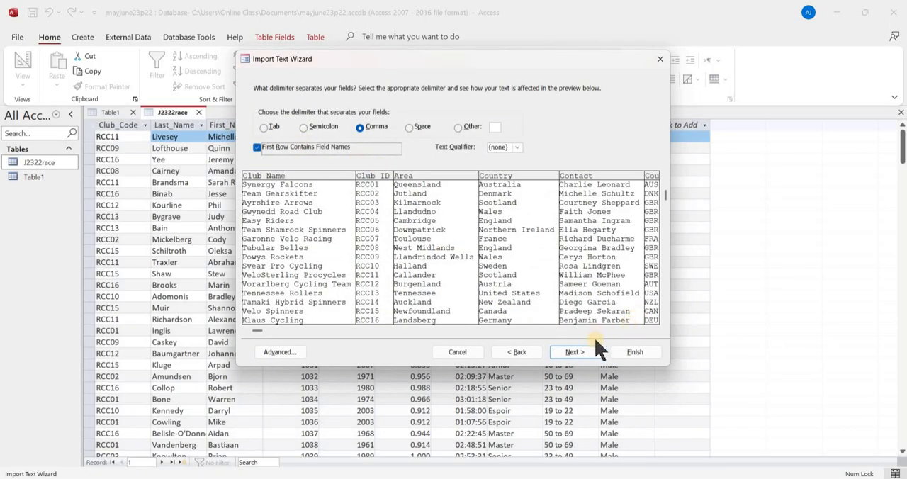
{"action": "left_click", "coordinate": [575, 354]}
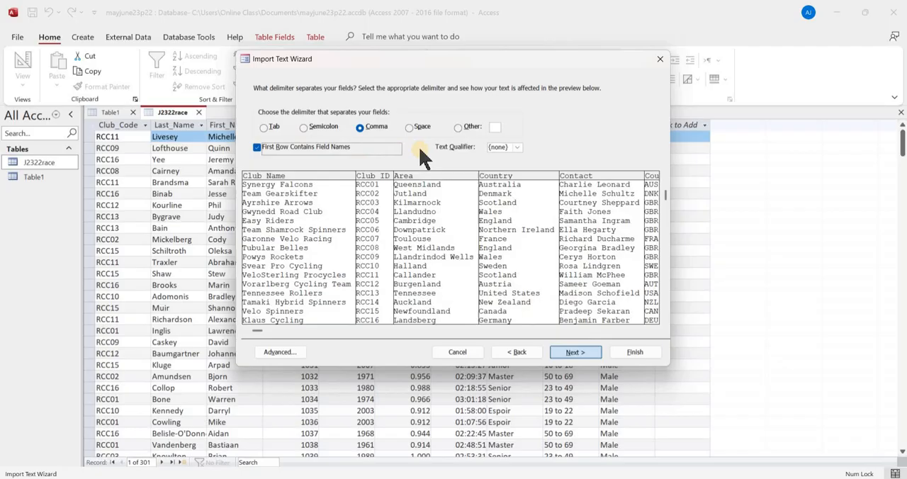
- Check the Short Text data type of each clubs field from Club_ID through Country_Code
{"action": "left_click", "coordinate": [374, 239]}
{"action": "left_click", "coordinate": [435, 224]}
{"action": "left_click", "coordinate": [521, 234]}
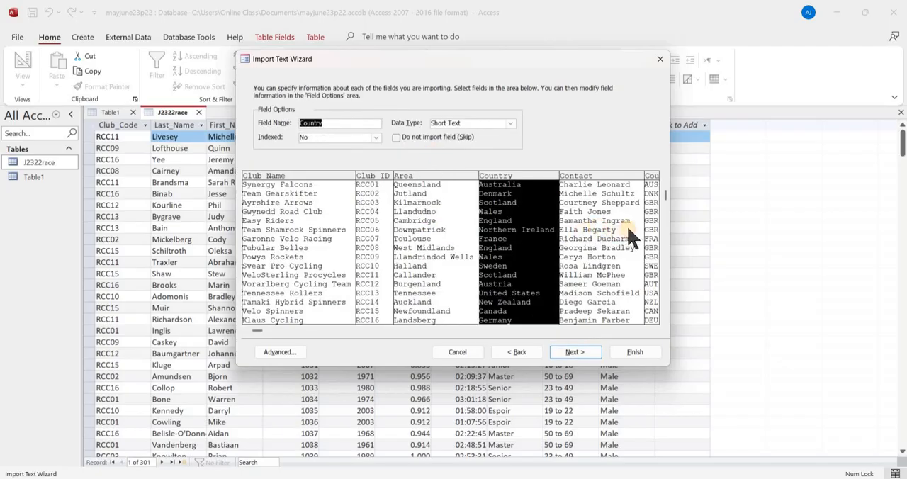
{"action": "left_click", "coordinate": [630, 234]}
{"action": "left_click", "coordinate": [650, 230]}
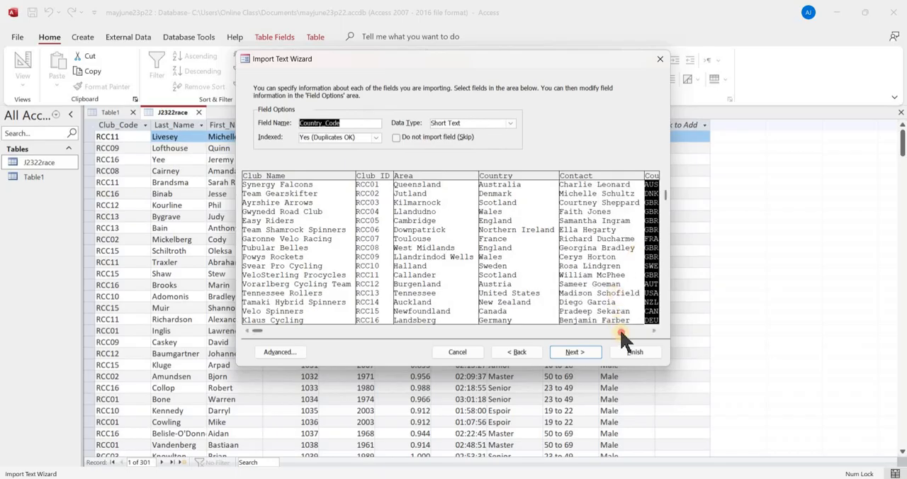
{"action": "left_click", "coordinate": [621, 331]}
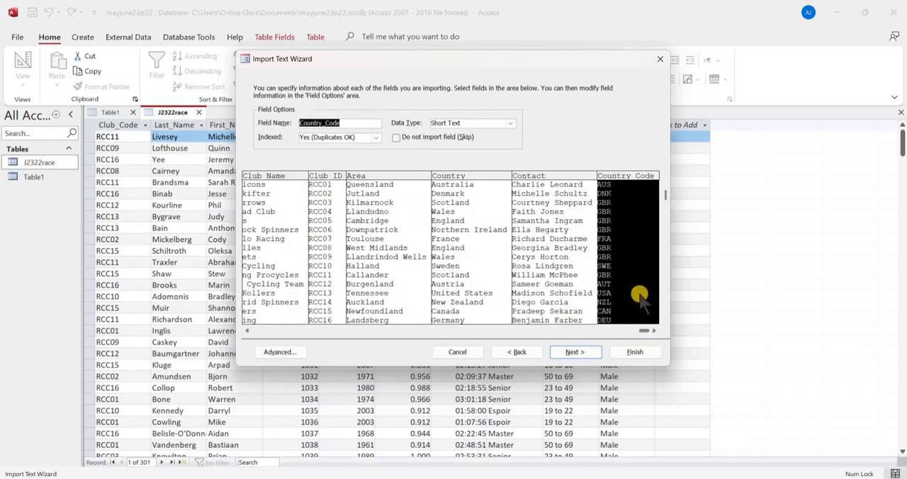
- Check the required key in the exam paper, choose Club_ID as primary key, and finish importing J2322clubs without saving the import steps
{"action": "left_click", "coordinate": [571, 351]}
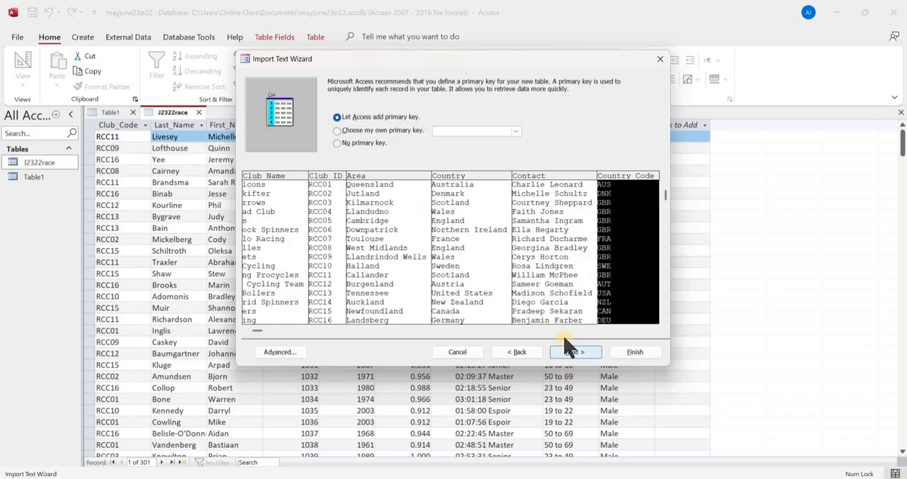
{"action": "key", "text": "alt+Tab"}
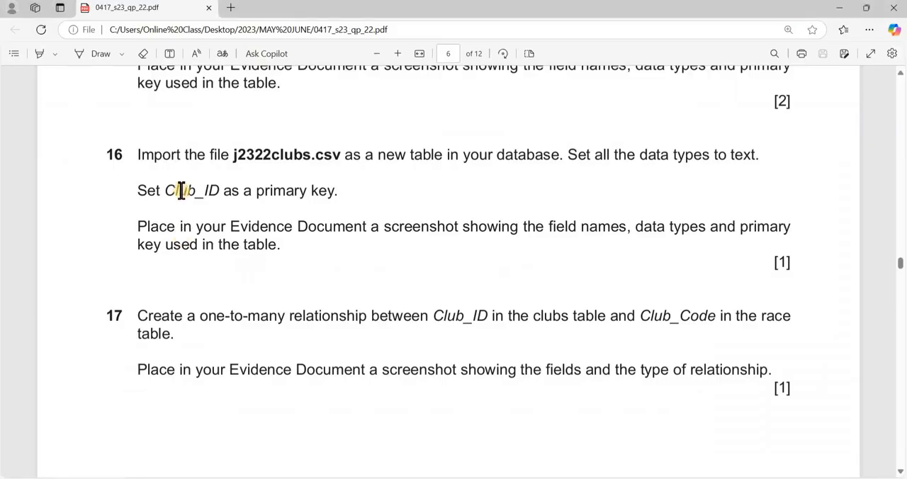
{"action": "key", "text": "alt+Tab"}
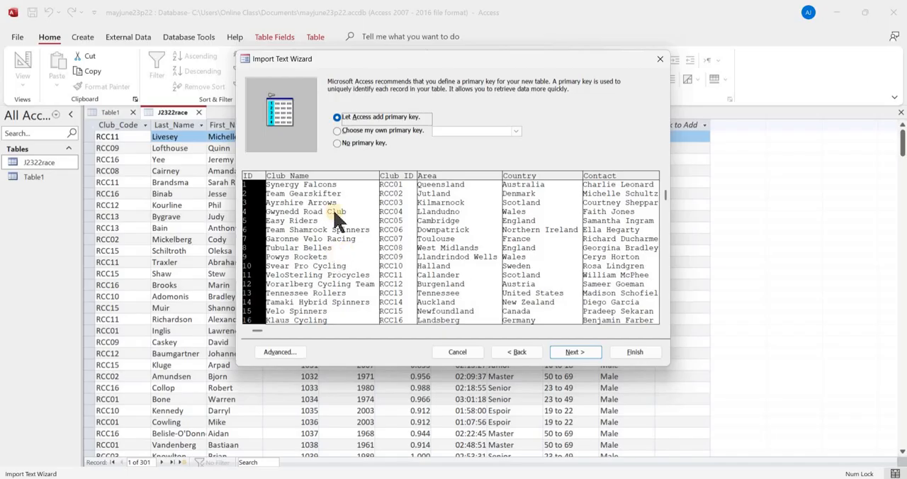
{"action": "left_click", "coordinate": [391, 135]}
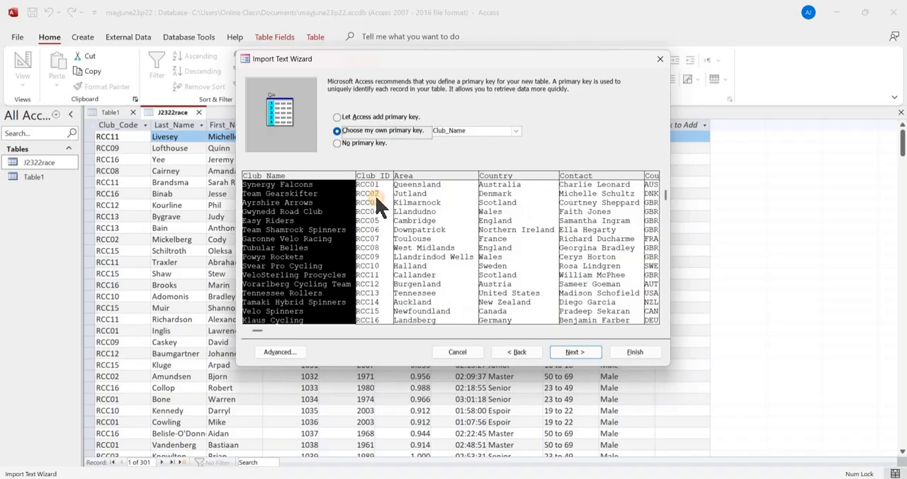
{"action": "left_click", "coordinate": [578, 357]}
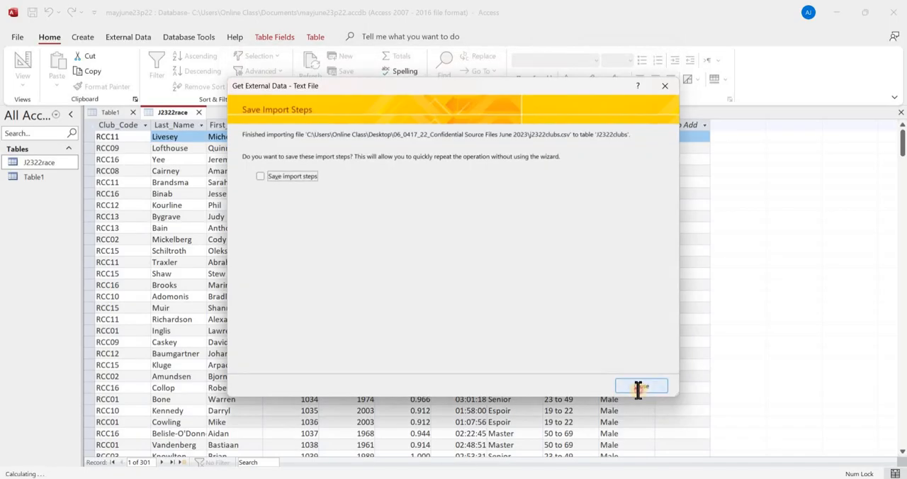
{"action": "left_click", "coordinate": [641, 387]}
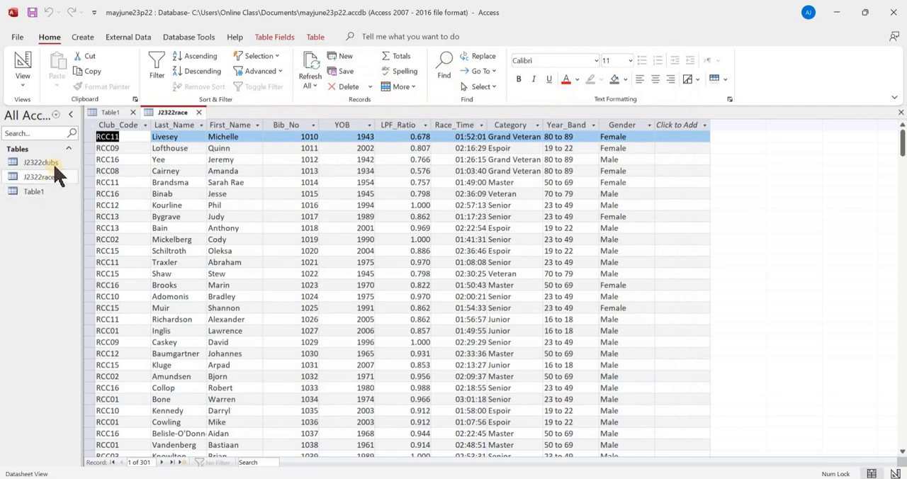
- Open J2322clubs in Design view and capture a screenshot of its field names, data types and primary key
{"action": "double_click", "coordinate": [54, 163]}
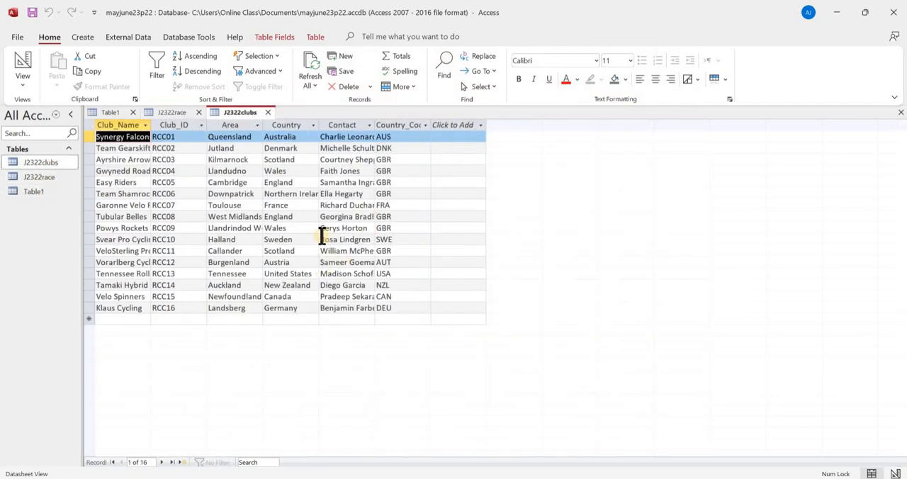
{"action": "key", "text": "alt+Tab"}
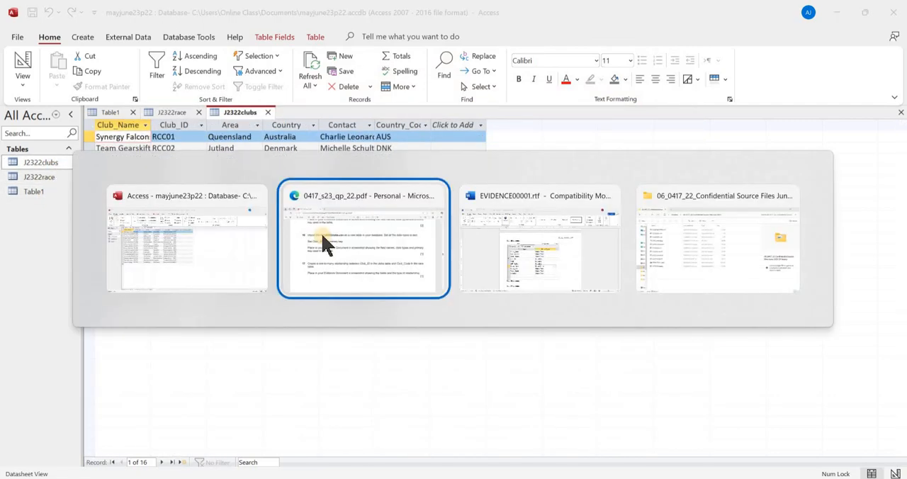
{"action": "left_click", "coordinate": [246, 193]}
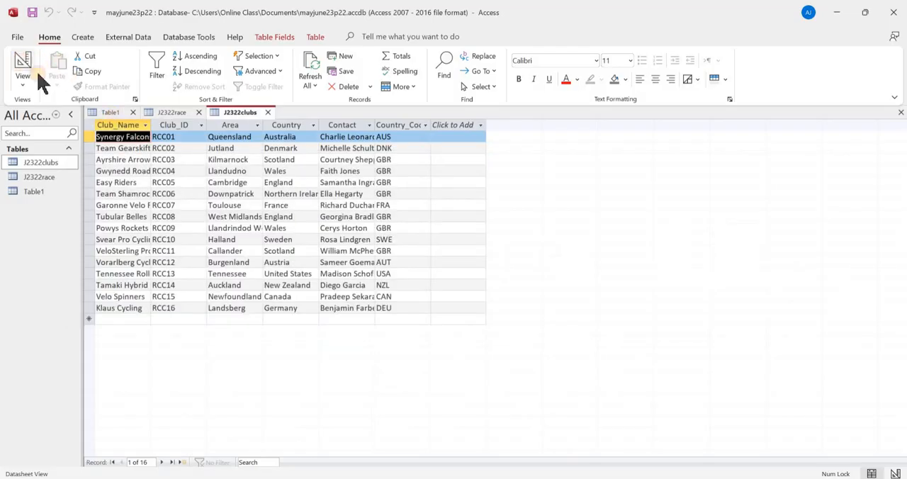
{"action": "left_click", "coordinate": [22, 65]}
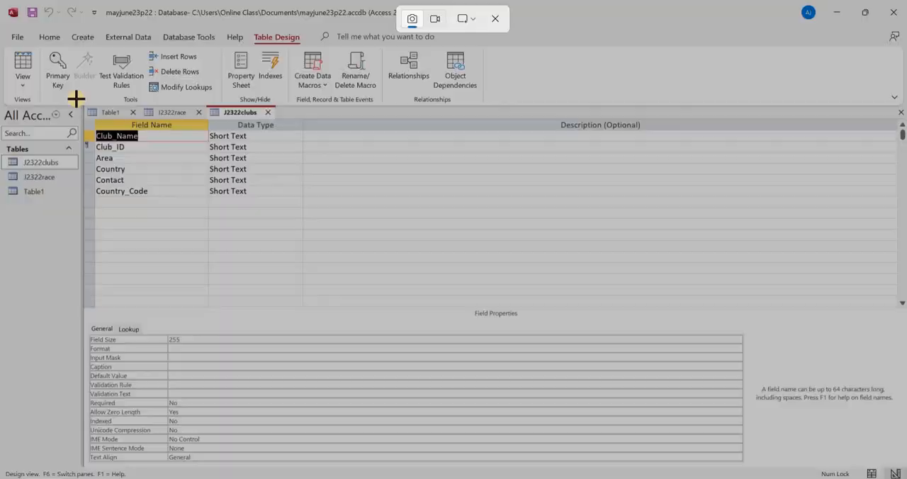
{"action": "left_click_drag", "start_coordinate": [75, 98], "coordinate": [284, 219]}
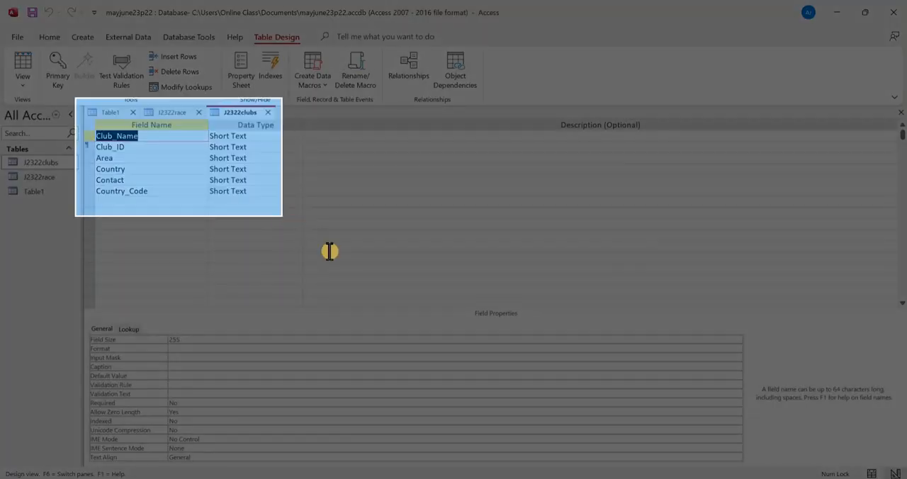
- Switch to EVIDENCE00001.rtf in Word and paste the clubs table design screenshot below the Step 16 evidence heading
{"action": "key", "text": "alt+Tab"}
{"action": "key", "text": "Tab"}
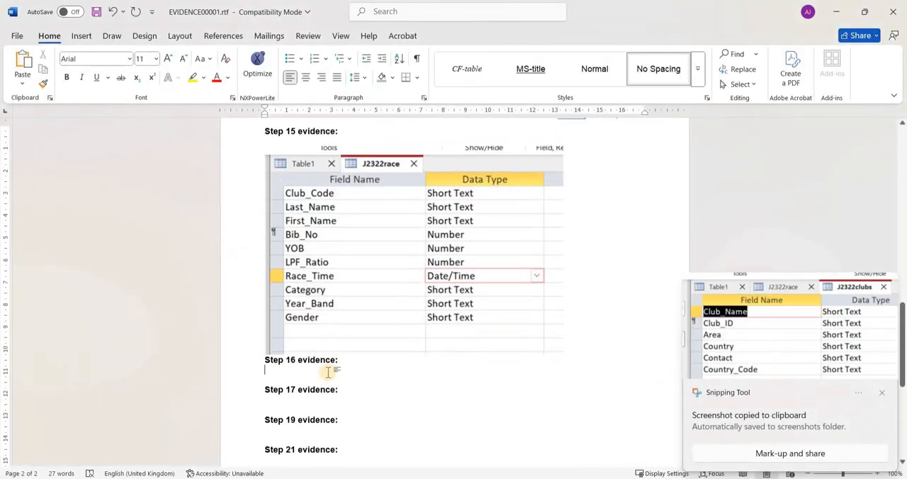
{"action": "key", "text": "ctrl+v"}
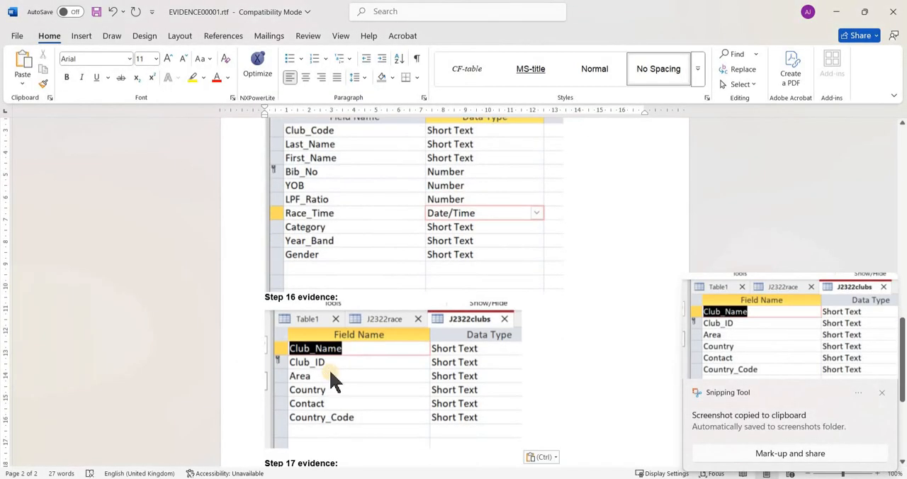
- Return to J2322clubs in Access, and read step 17 on the required table relationship in the exam paper
{"action": "key", "text": "alt+Tab"}
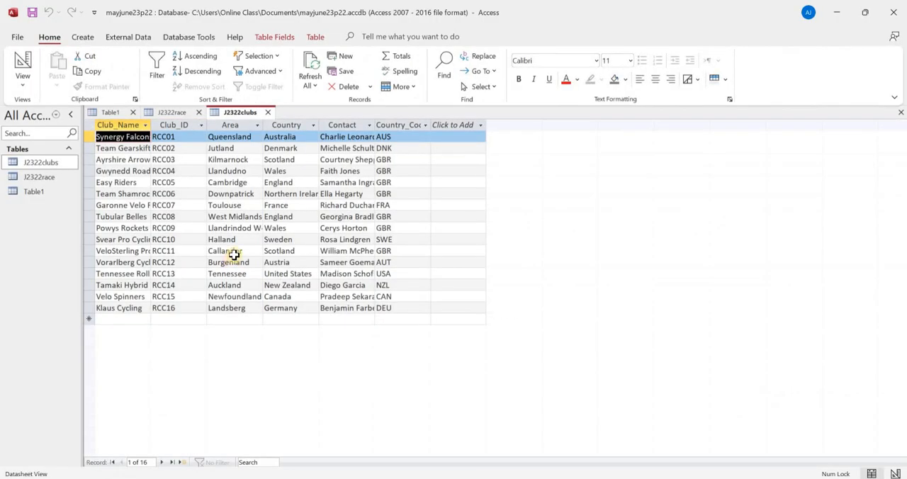
{"action": "key", "text": "alt+Tab"}
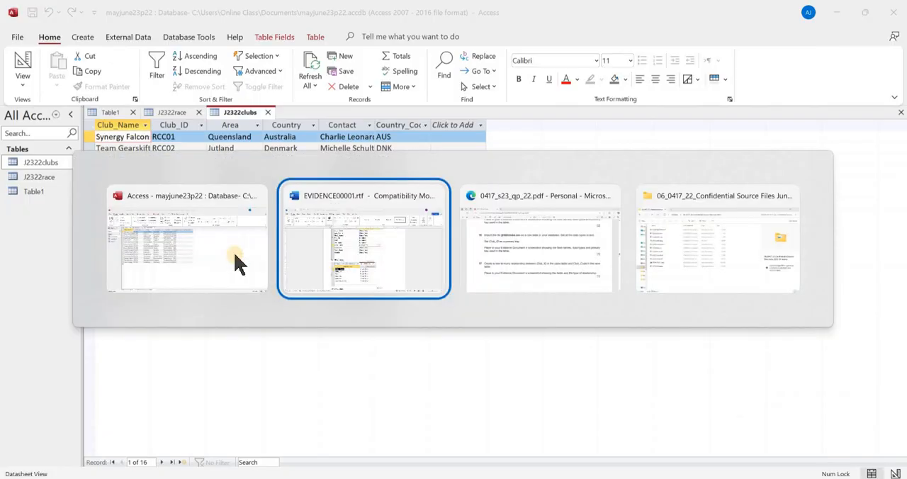
{"action": "key", "text": "alt+Tab"}
{"action": "scroll", "coordinate": [314, 266], "scroll_direction": "down", "scroll_amount": 1}
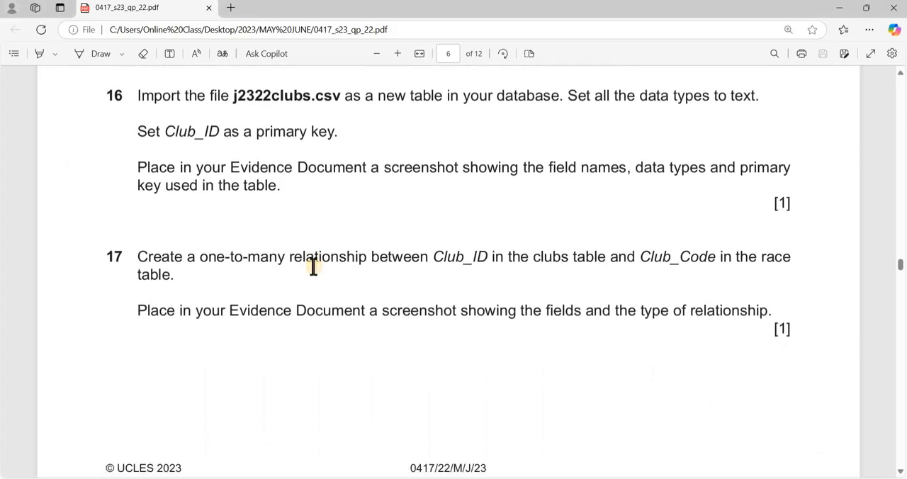
{"action": "scroll", "coordinate": [314, 271], "scroll_direction": "down", "scroll_amount": 3}
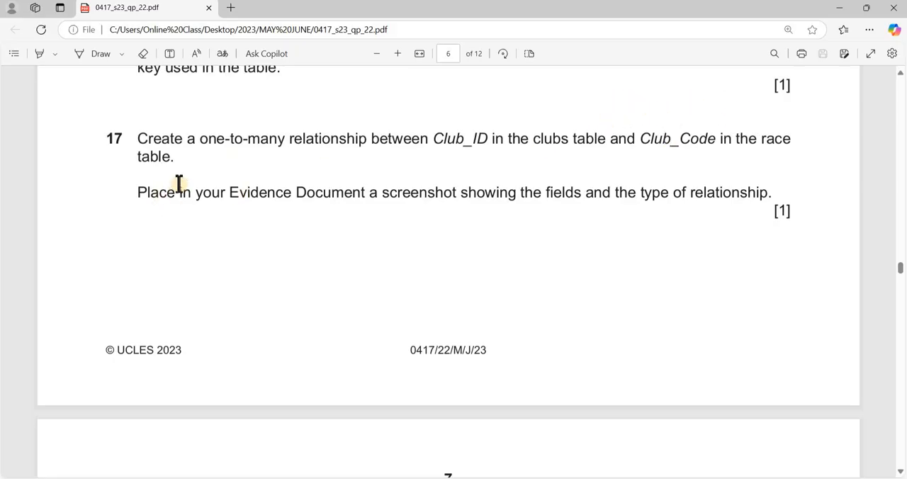
- Switch back to Access, open the Relationships window and add the J2322clubs and J2322race tables to it
{"action": "key", "text": "alt+Tab"}
{"action": "left_click", "coordinate": [184, 39]}
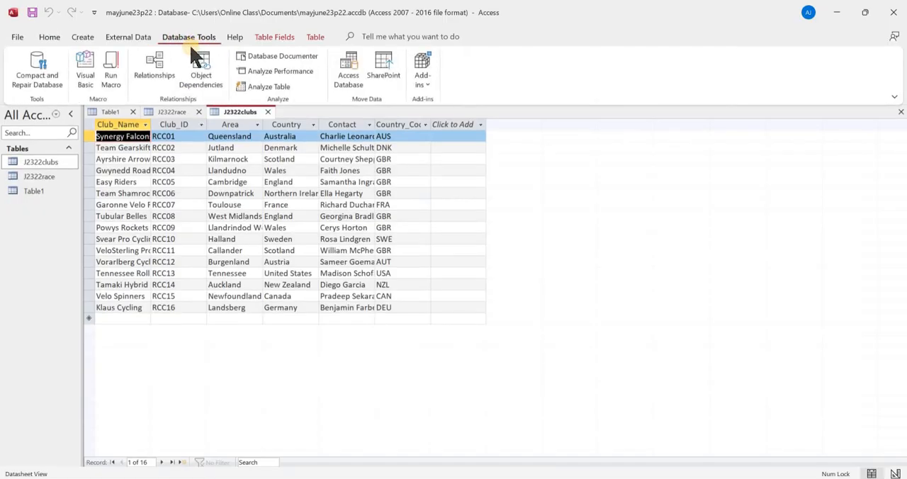
{"action": "left_click", "coordinate": [155, 65]}
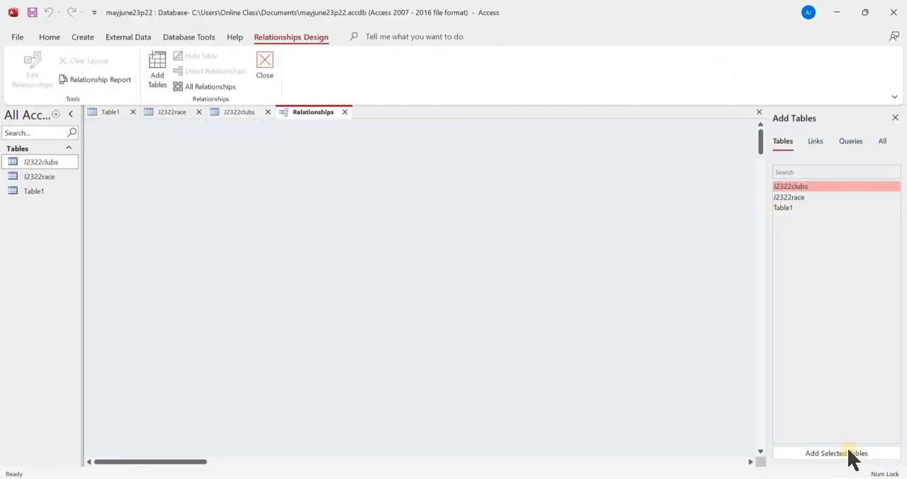
{"action": "left_click", "coordinate": [850, 453]}
{"action": "left_click", "coordinate": [799, 196]}
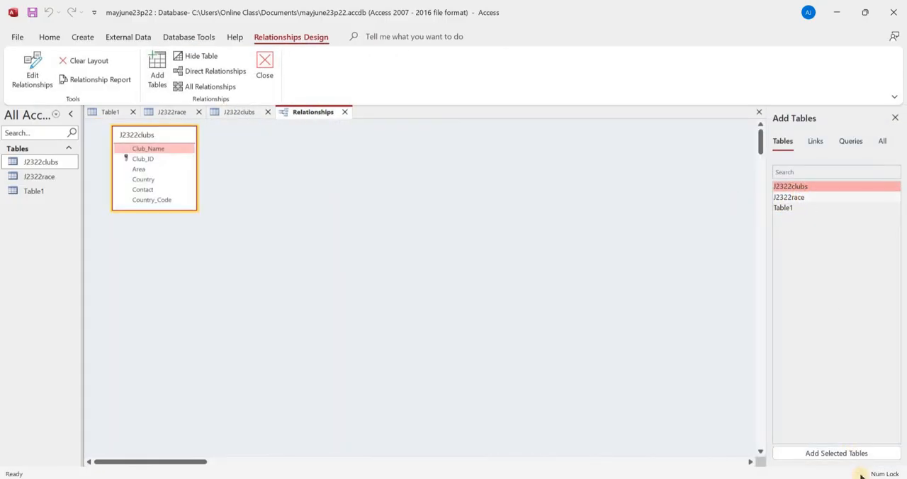
{"action": "left_click", "coordinate": [826, 451]}
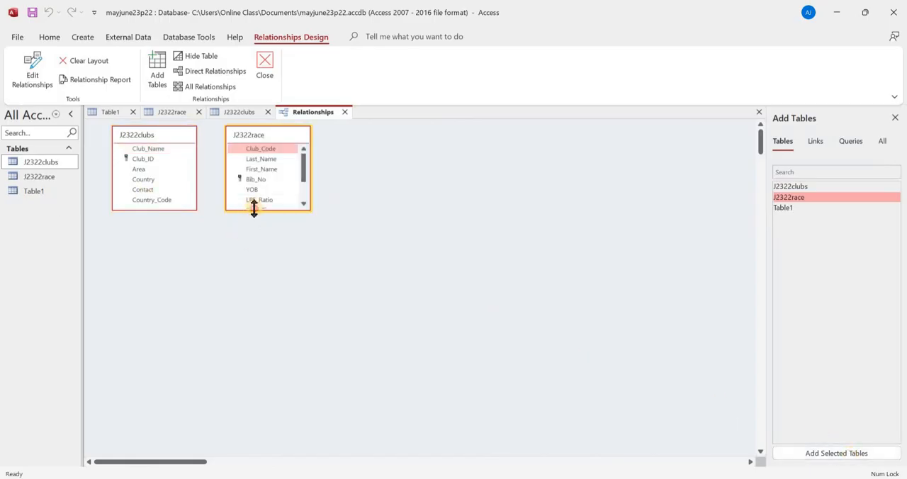
- Enlarge the J2322race and J2322clubs boxes to show all their fields, and recheck step 17 in the exam paper
{"action": "left_click_drag", "start_coordinate": [254, 209], "coordinate": [253, 256]}
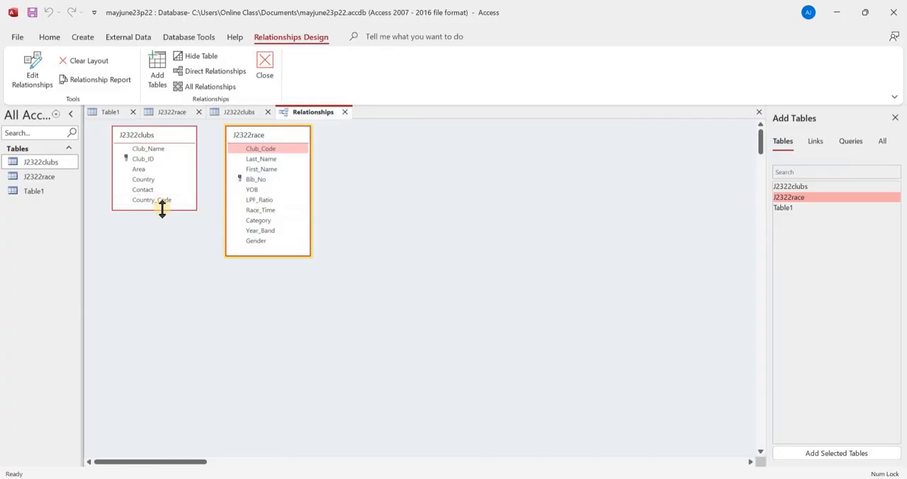
{"action": "left_click_drag", "start_coordinate": [162, 208], "coordinate": [162, 215]}
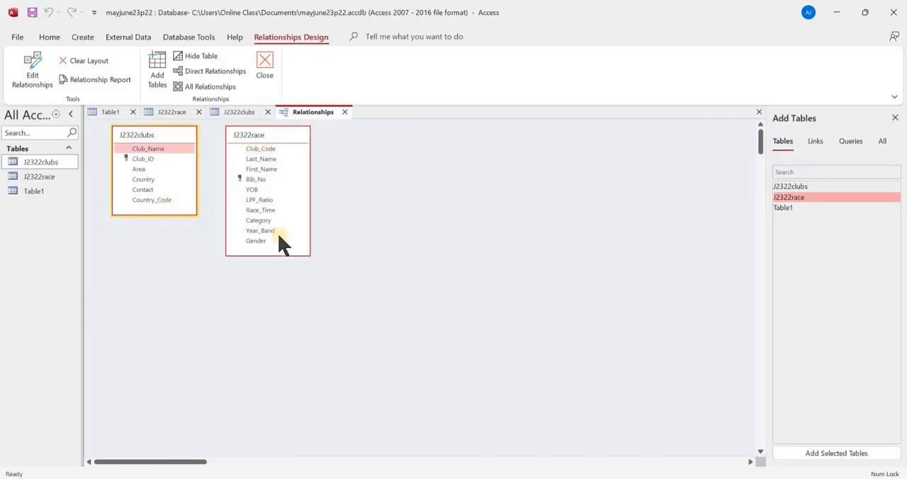
{"action": "key", "text": "alt+Tab"}
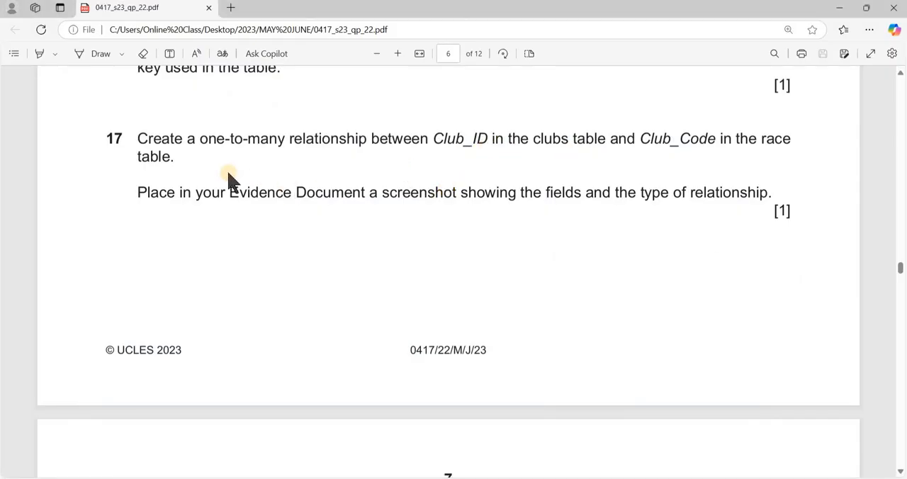
- Switch to Access and create a one-to-many relationship from Club_ID in J2322clubs to Club_Code in J2322race, rechecking step 17 in the exam paper
{"action": "key", "text": "alt+Tab"}
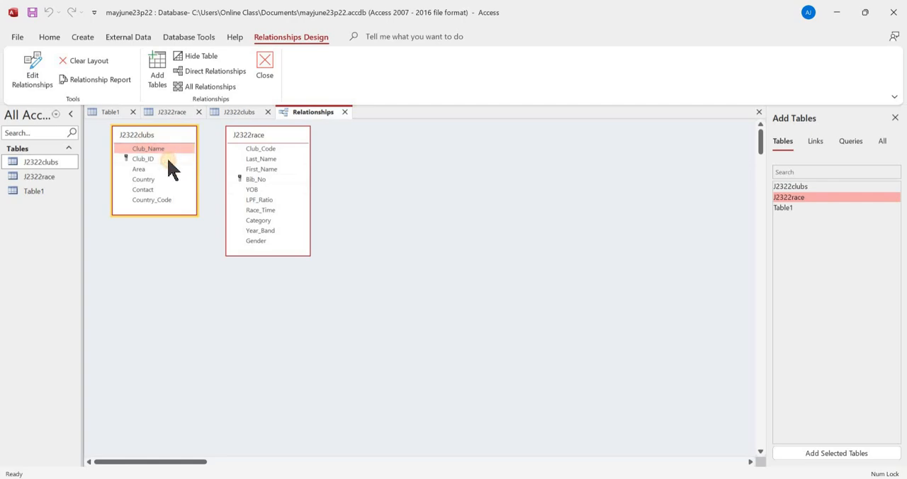
{"action": "left_click", "coordinate": [168, 159]}
{"action": "key", "text": "alt+Tab"}
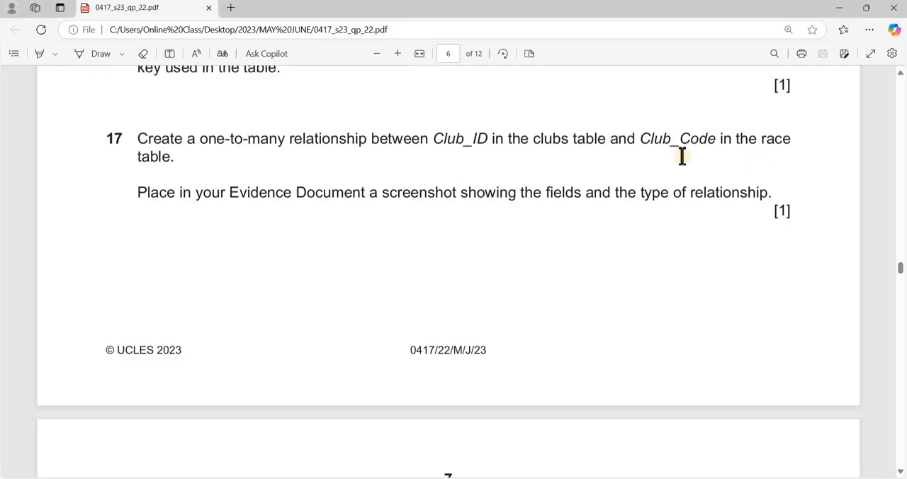
{"action": "key", "text": "alt+Tab"}
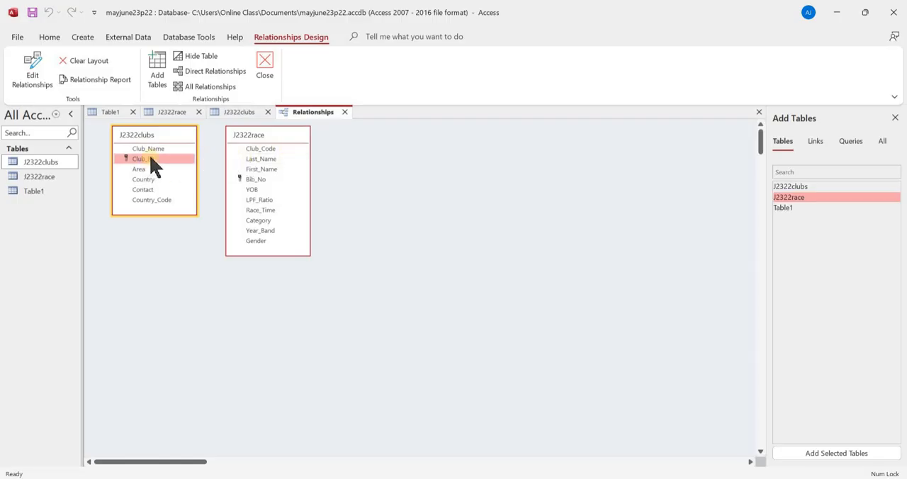
{"action": "left_click_drag", "start_coordinate": [229, 160], "coordinate": [265, 149]}
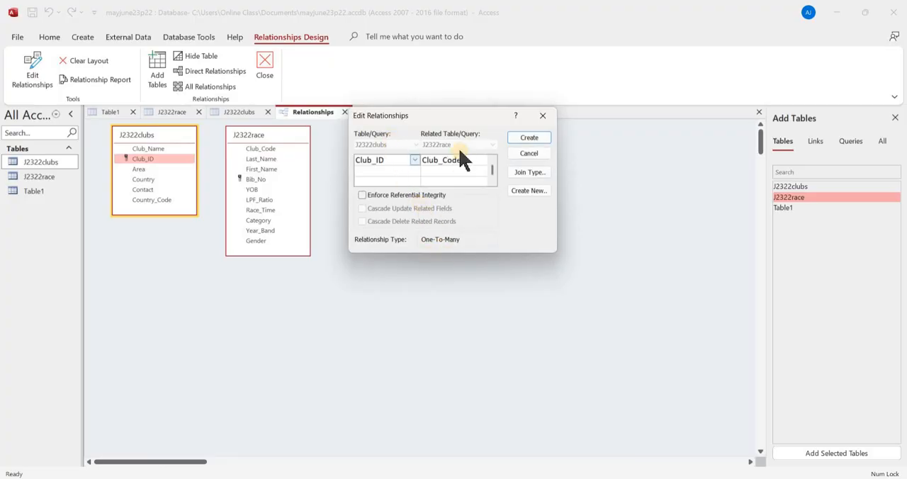
{"action": "left_click", "coordinate": [527, 138]}
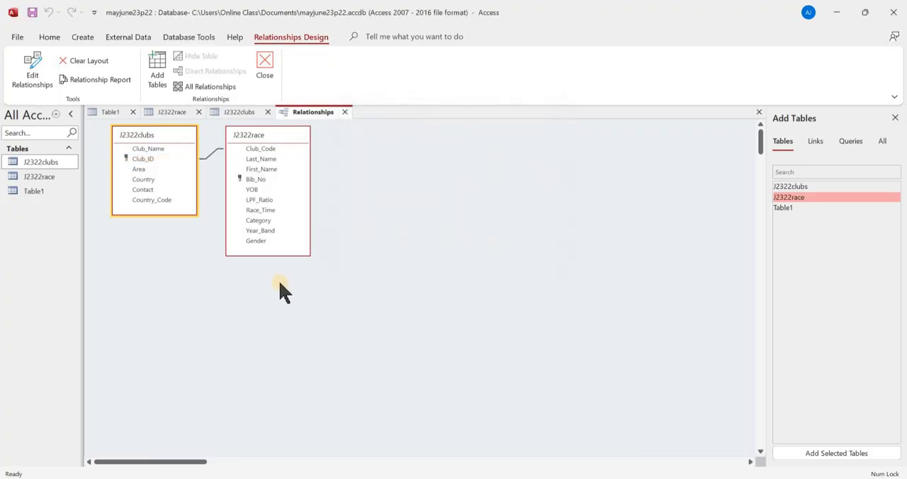
- Recheck step 17 in the exam paper, and back in Access open the Club_ID to Club_Code relationship's settings, placing the dialog below the tables
{"action": "key", "text": "alt+Tab"}
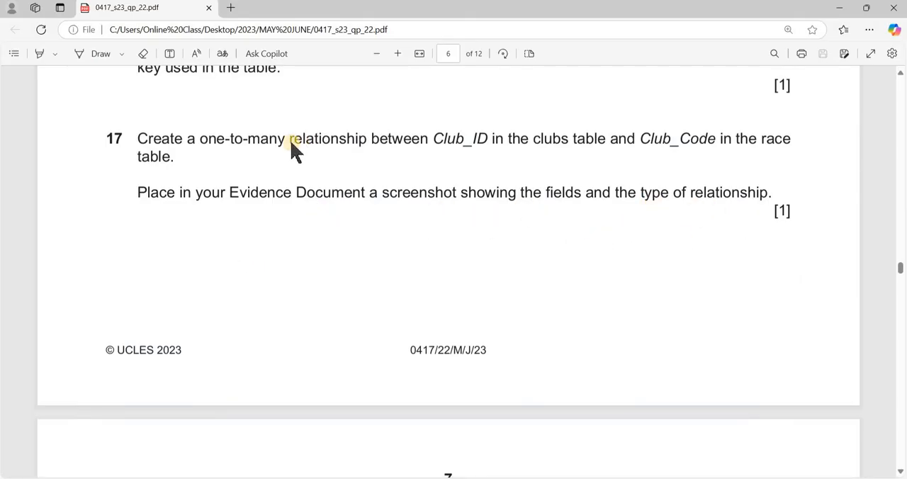
{"action": "key", "text": "alt+Tab"}
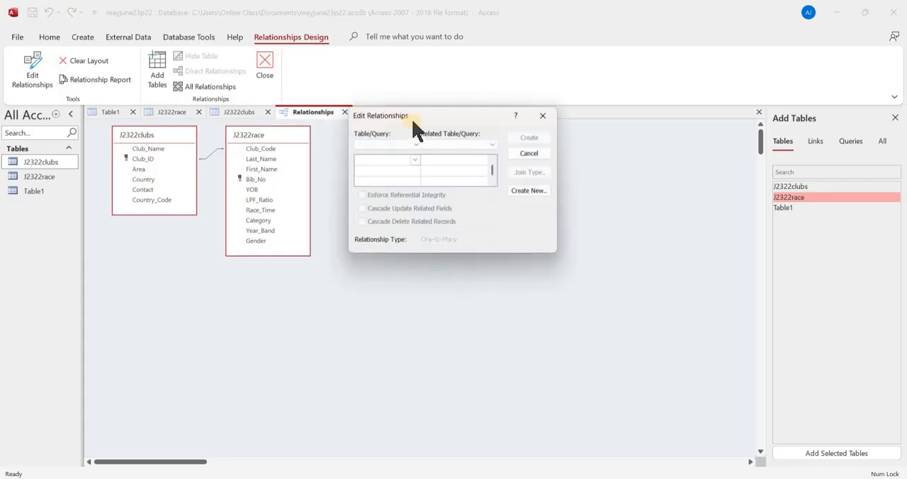
{"action": "left_click", "coordinate": [542, 114]}
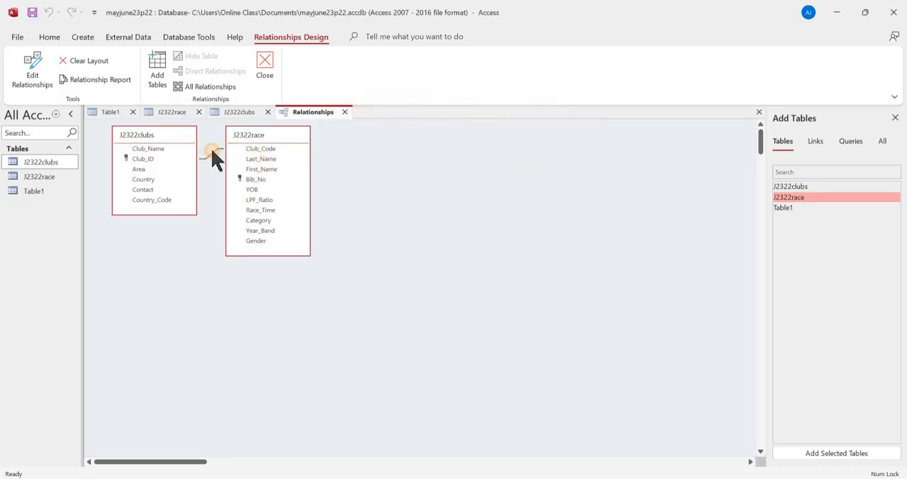
{"action": "left_click_drag", "start_coordinate": [215, 160], "coordinate": [256, 149]}
{"action": "left_click_drag", "start_coordinate": [421, 119], "coordinate": [196, 270]}
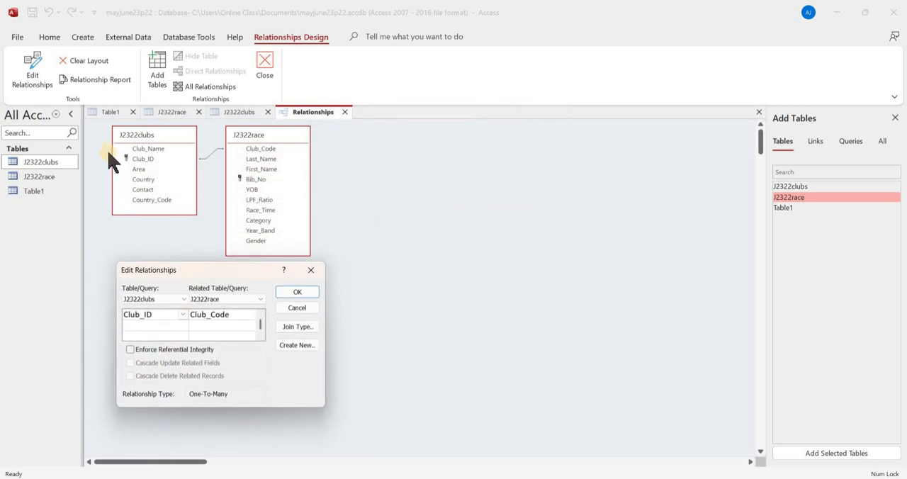
- Capture a screenshot of the two linked tables together with the Edit Relationships dialog, and accept the dialog
{"action": "key", "text": "super+shift+s"}
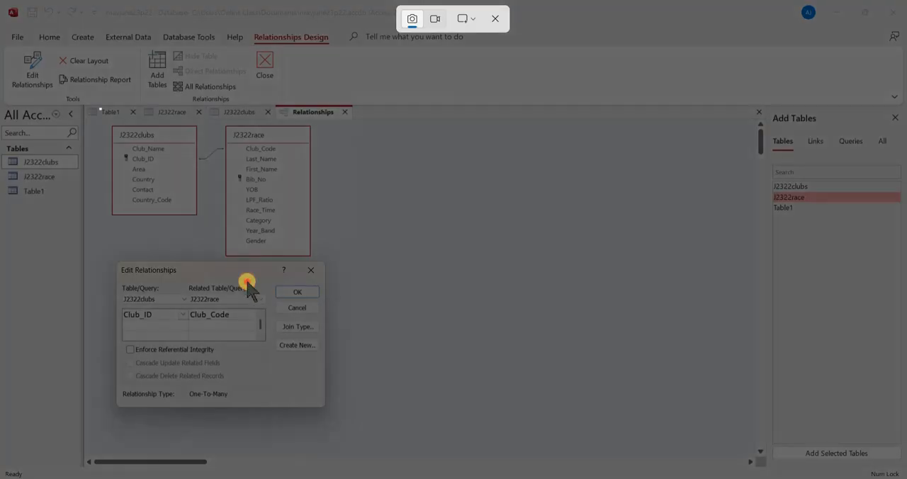
{"action": "left_click_drag", "start_coordinate": [247, 283], "coordinate": [336, 428]}
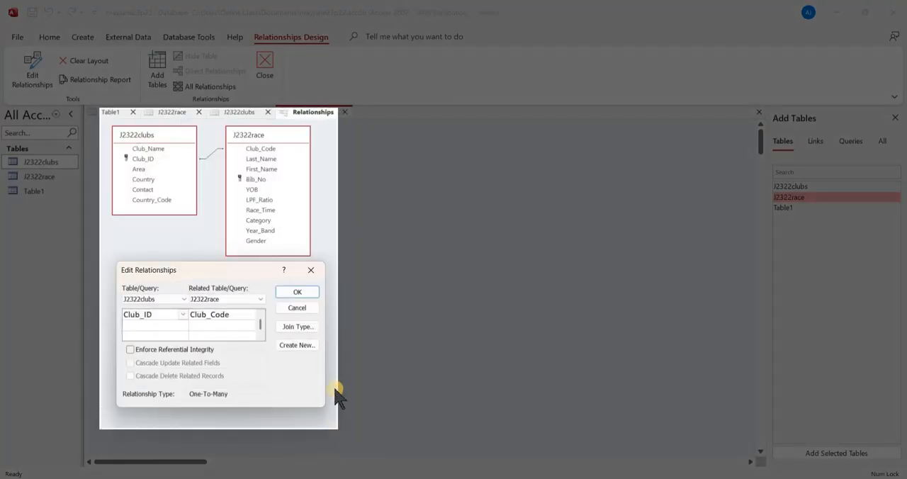
{"action": "left_click", "coordinate": [301, 290]}
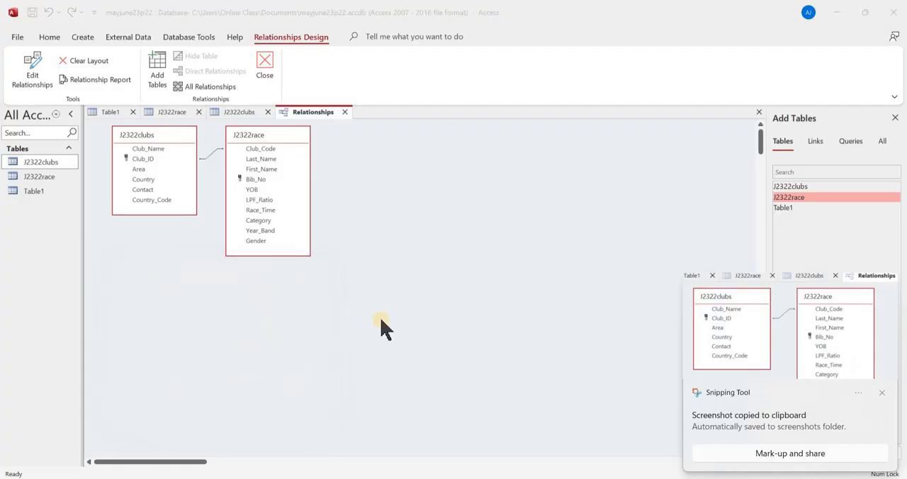
- Switch to EVIDENCE00001.rtf in Word and paste the relationship screenshot below the Step 17 evidence heading
{"action": "key", "text": "alt+Tab"}
{"action": "key", "text": "alt+Tab"}
{"action": "scroll", "coordinate": [339, 355], "scroll_direction": "down", "scroll_amount": 3}
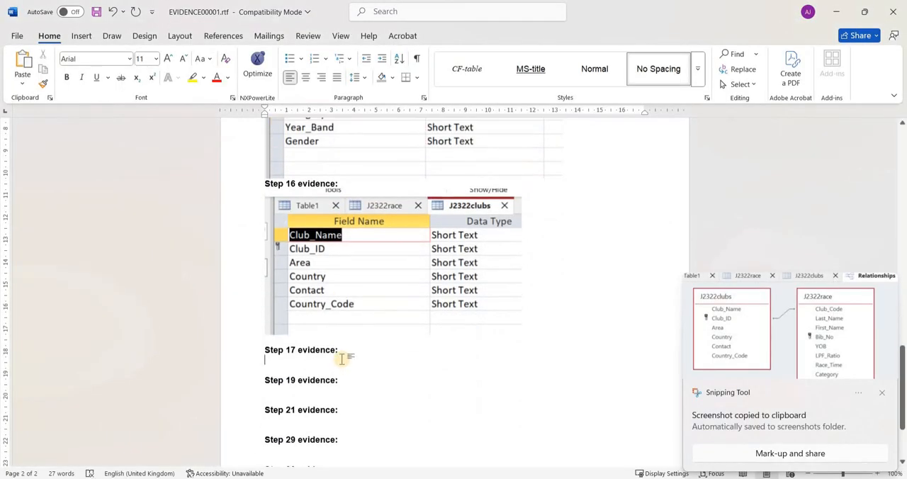
{"action": "key", "text": "ctrl+v"}
- Insert blank lines before the Step 17 evidence heading to move it onto the same page as its screenshot
{"action": "scroll", "coordinate": [324, 346], "scroll_direction": "up", "scroll_amount": 5}
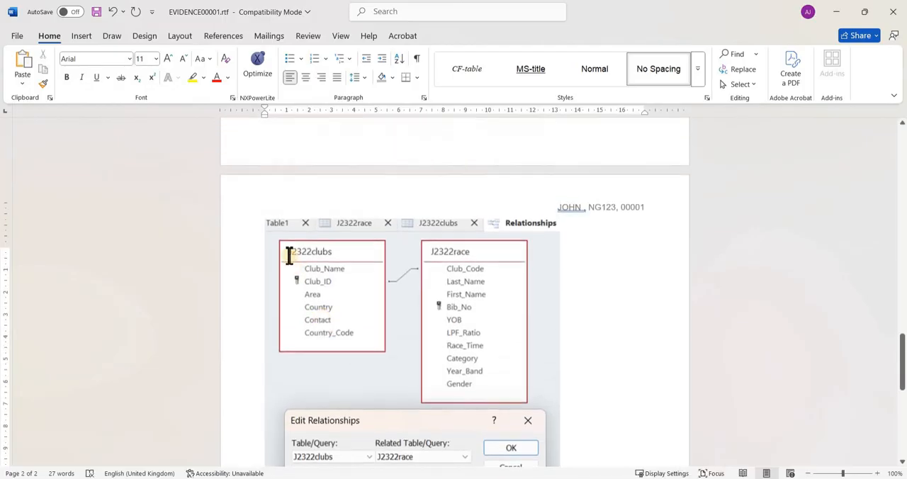
{"action": "scroll", "coordinate": [289, 256], "scroll_direction": "up", "scroll_amount": 8}
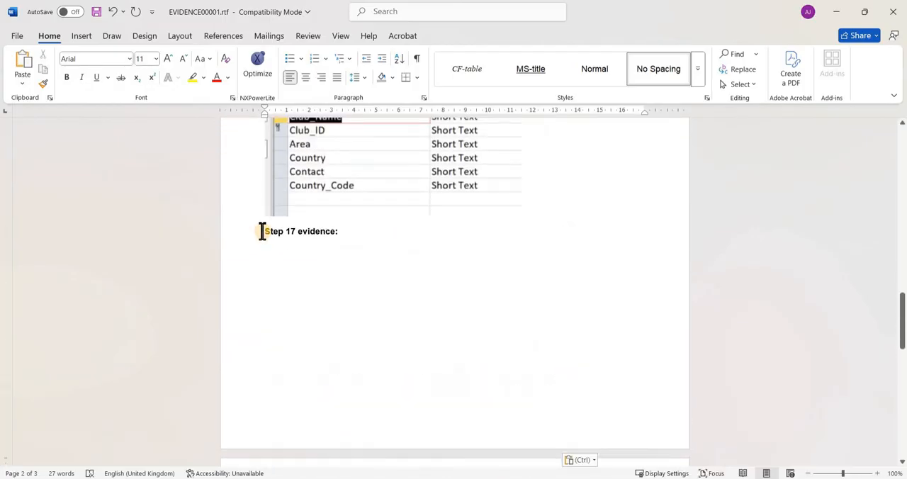
{"action": "left_click", "coordinate": [263, 231]}
{"action": "key", "text": "Return"}
{"action": "key", "text": "Return"}
{"action": "key", "text": "Return"}
{"action": "key", "text": "Return"}
{"action": "key", "text": "Return"}
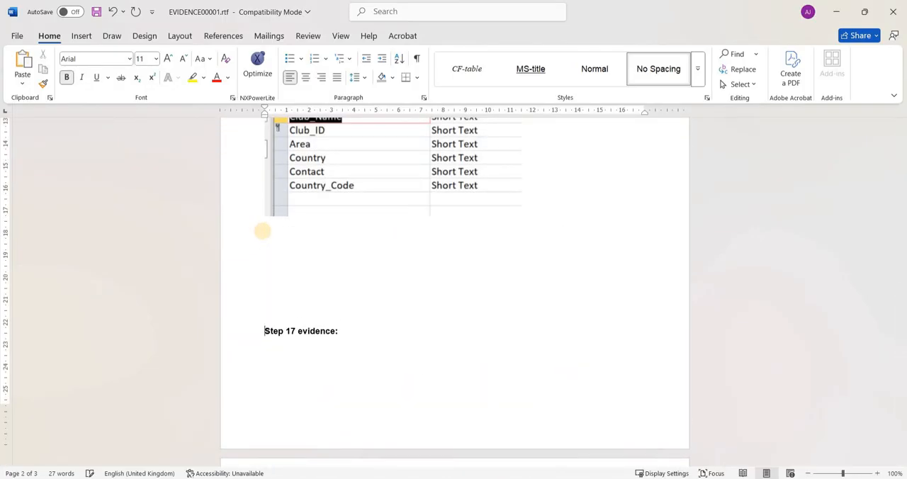
{"action": "key", "text": "Return"}
{"action": "key", "text": "Return"}
{"action": "key", "text": "Return"}
{"action": "key", "text": "Return"}
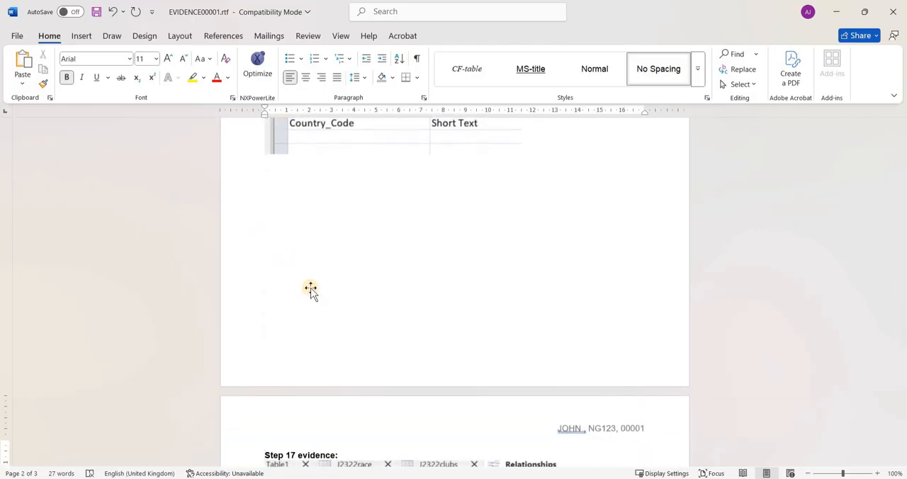
{"action": "scroll", "coordinate": [338, 304], "scroll_direction": "down", "scroll_amount": 8}
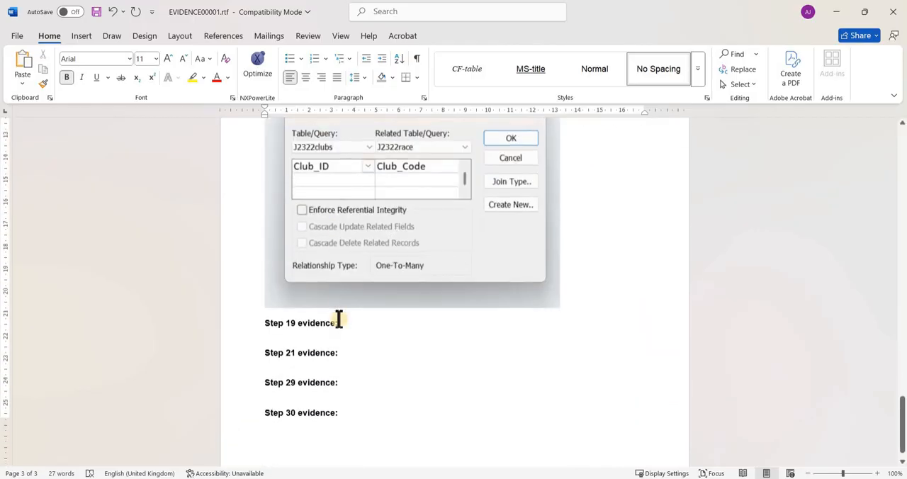
{"action": "scroll", "coordinate": [347, 326], "scroll_direction": "down", "scroll_amount": 1}
- Switch to the exam paper and read step 18 on the required data entry form
{"action": "key", "text": "alt+Tab"}
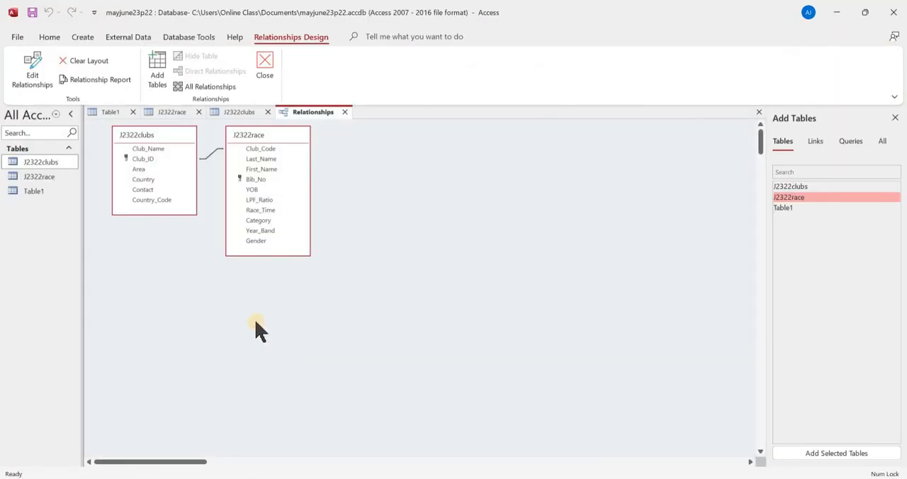
{"action": "key", "text": "alt+Tab"}
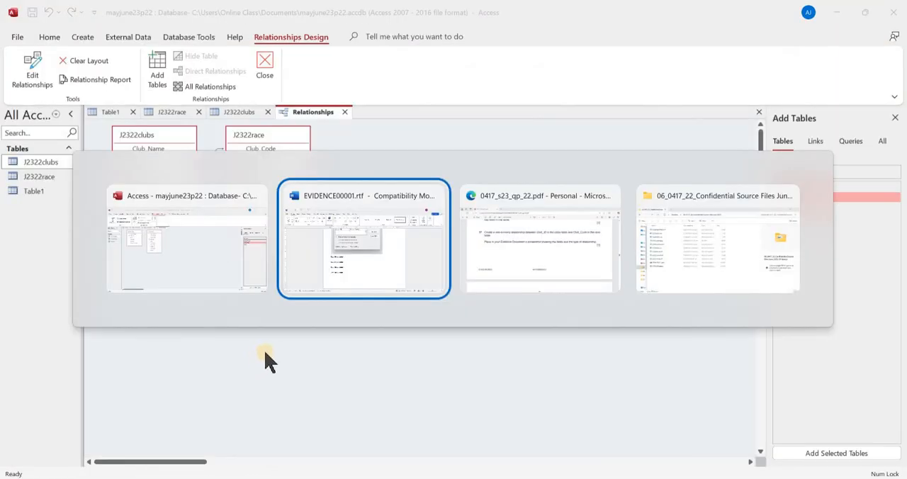
{"action": "key", "text": "alt+Tab"}
{"action": "scroll", "coordinate": [273, 306], "scroll_direction": "down", "scroll_amount": 5}
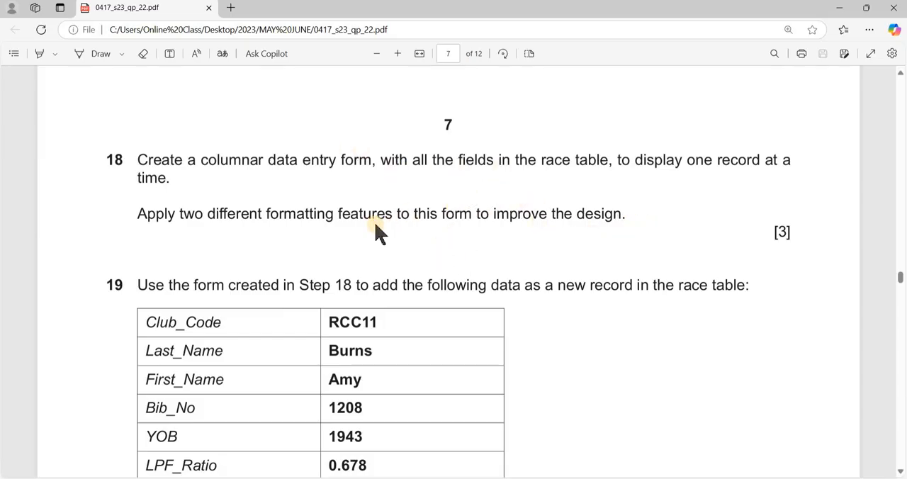
- Switch to Access and create a columnar form with all fields of the J2322race table using the Form Wizard, titled J2322race
{"action": "key", "text": "alt+Tab"}
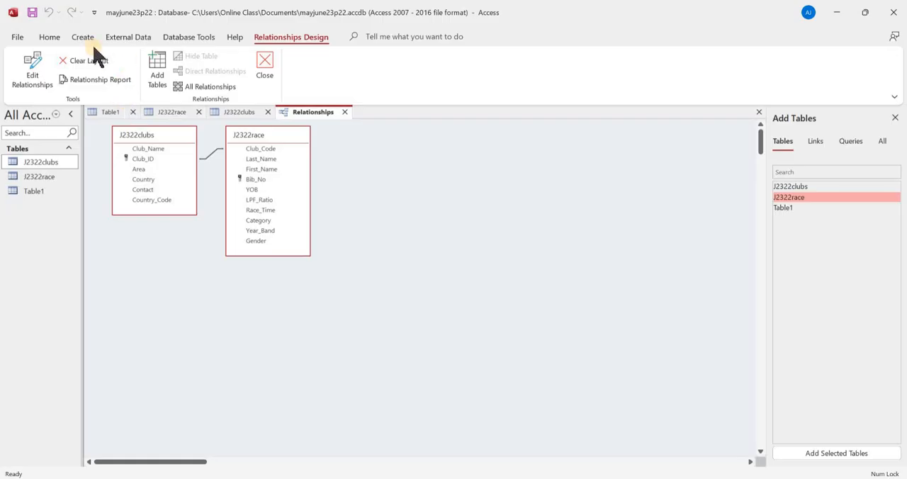
{"action": "left_click", "coordinate": [84, 38]}
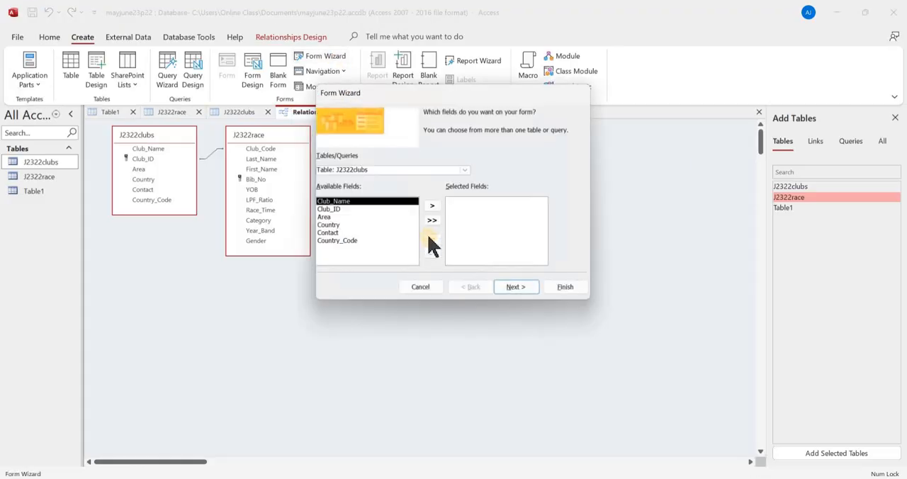
{"action": "left_click", "coordinate": [464, 172]}
{"action": "left_click", "coordinate": [461, 187]}
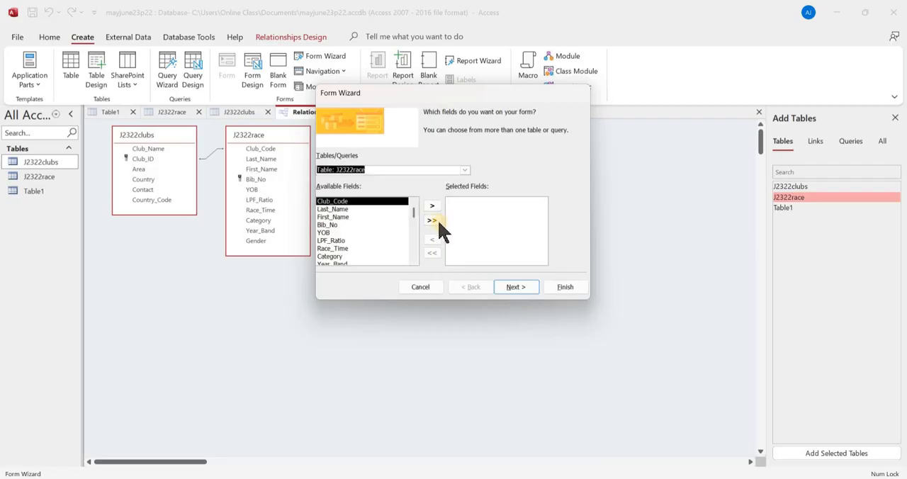
{"action": "left_click", "coordinate": [433, 221]}
{"action": "left_click", "coordinate": [516, 287]}
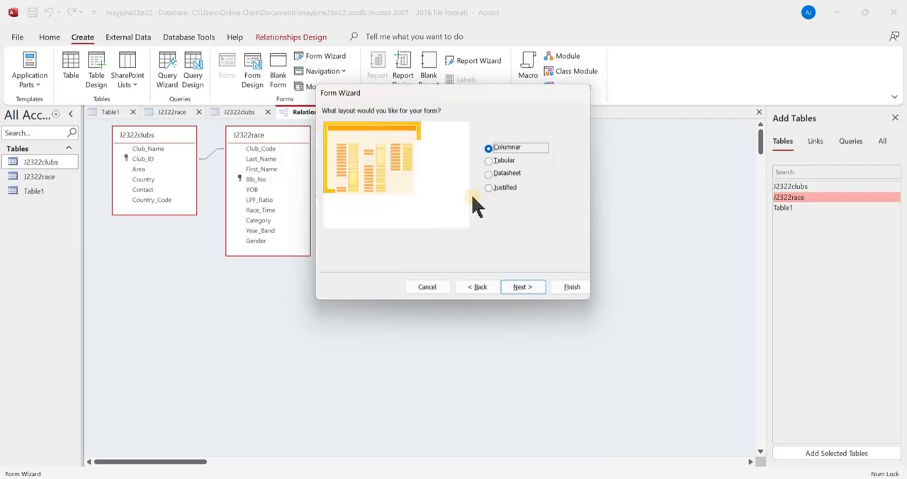
{"action": "left_click", "coordinate": [524, 288]}
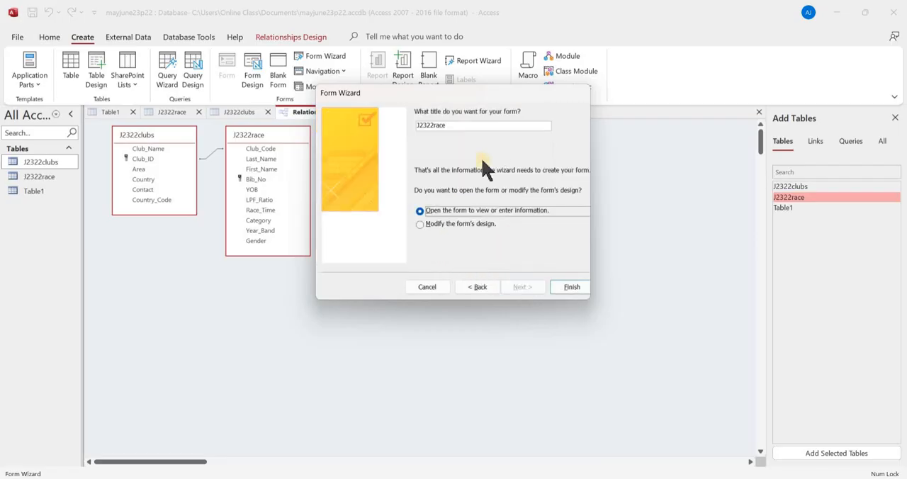
{"action": "left_click", "coordinate": [573, 287]}
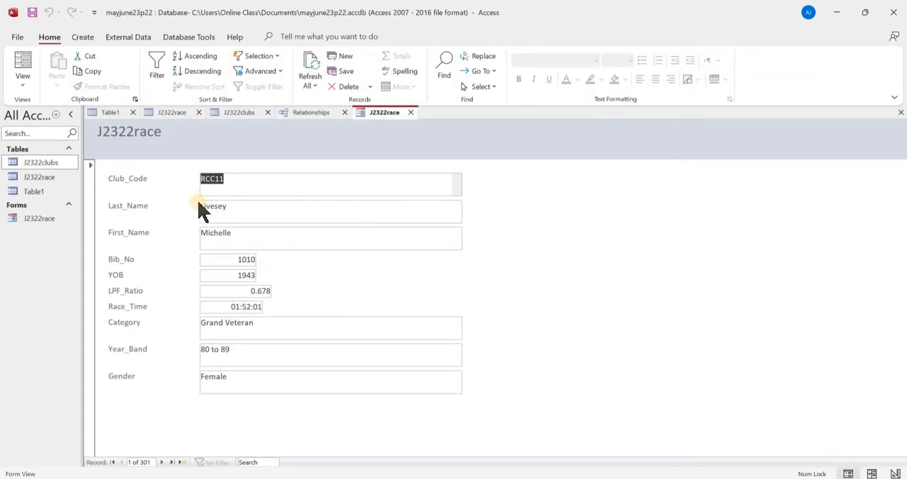
- Recheck step 18's formatting requirement in the exam paper, and in the Access form's Design View change the header title to Race Form
{"action": "key", "text": "alt+Tab"}
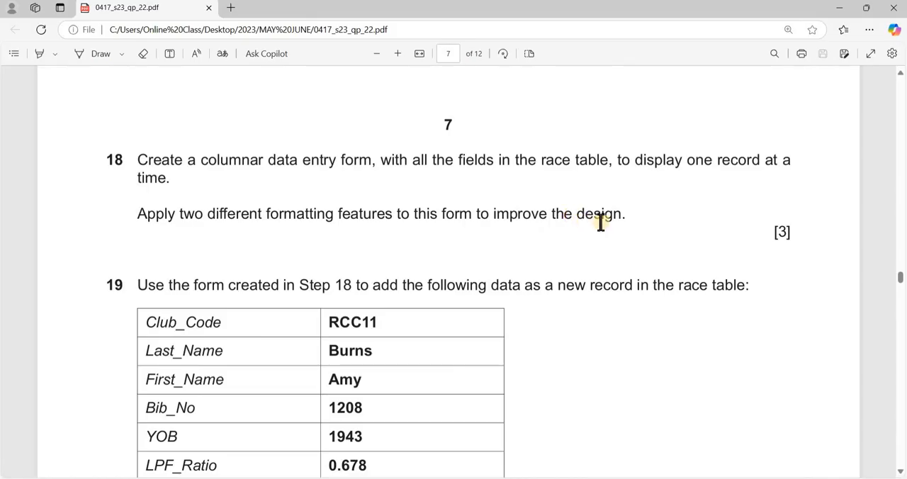
{"action": "key", "text": "alt+Tab"}
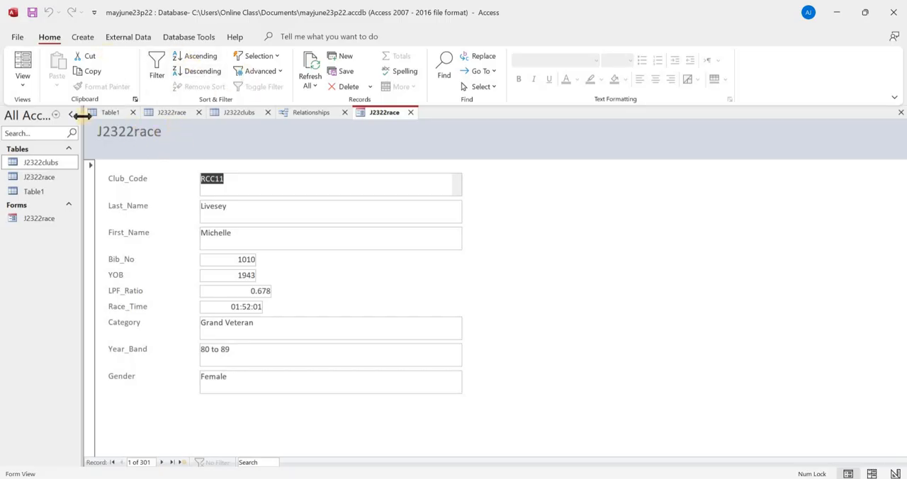
{"action": "left_click", "coordinate": [23, 84]}
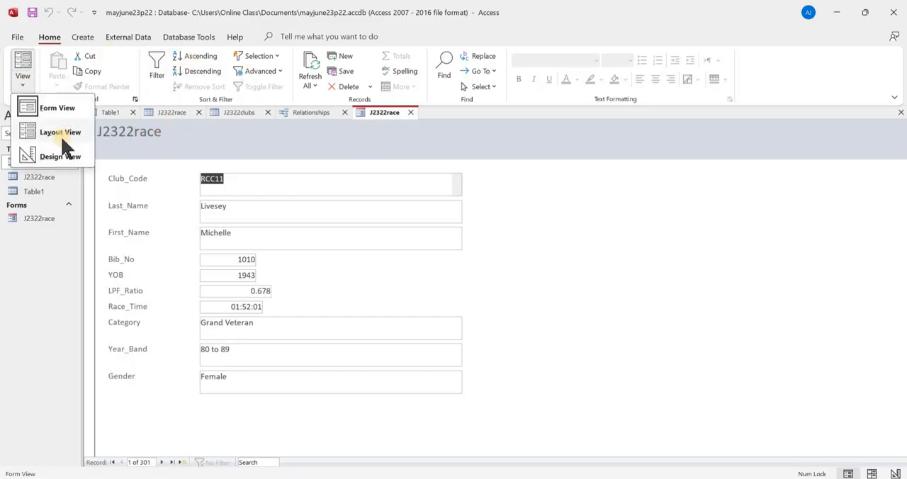
{"action": "left_click", "coordinate": [71, 157]}
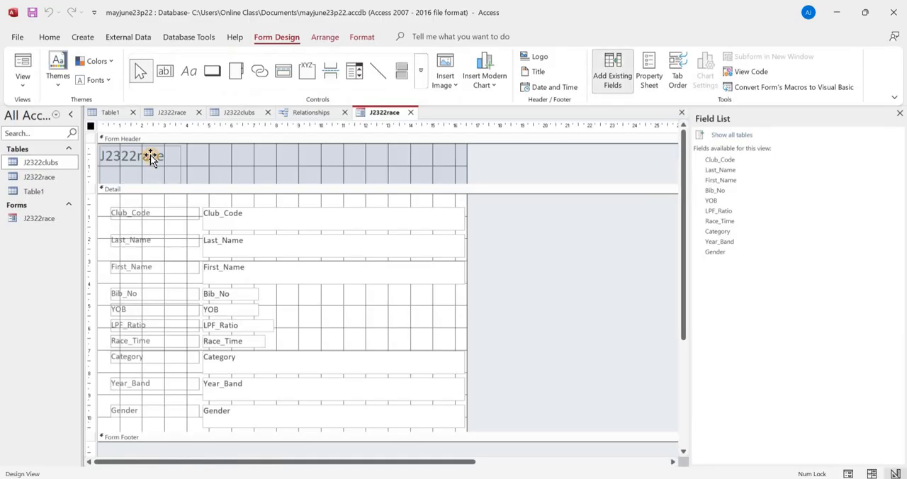
{"action": "double_click", "coordinate": [150, 156]}
{"action": "left_click_drag", "start_coordinate": [172, 161], "coordinate": [84, 124]}
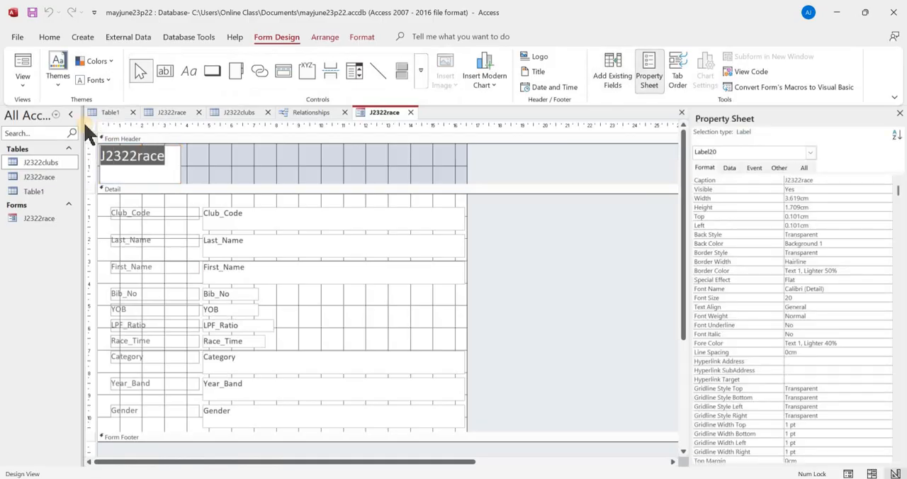
{"action": "type", "text": "Race Form"}
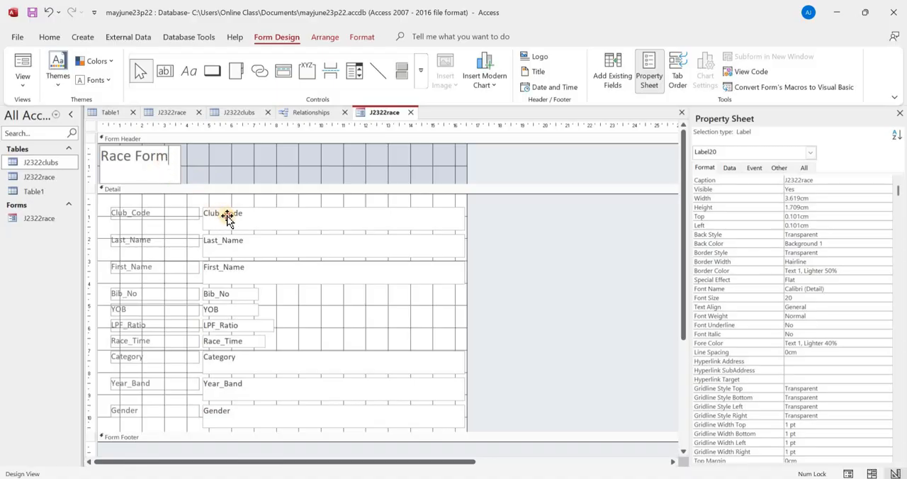
- Reduce the height of the Club_Code, Last_Name and First_Name text boxes together to about 0.72 cm
{"action": "left_click", "coordinate": [227, 220]}
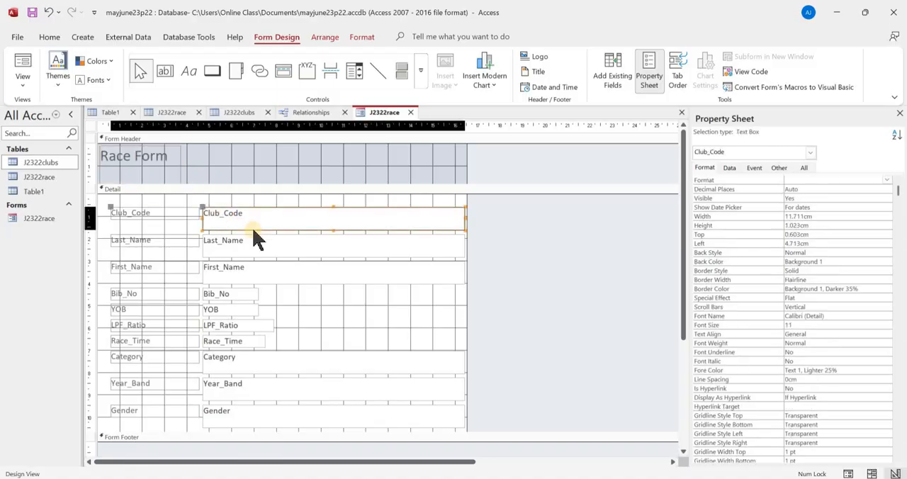
{"action": "left_click", "coordinate": [295, 249], "text": "shift"}
{"action": "left_click", "coordinate": [298, 271], "text": "shift"}
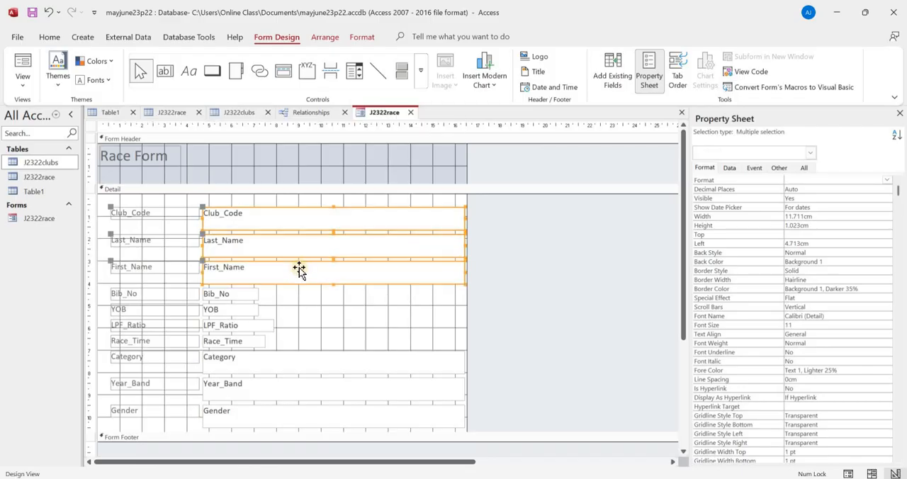
{"action": "key", "text": "shift+Up"}
{"action": "key", "text": "shift+Up"}
{"action": "key", "text": "shift+Up"}
{"action": "key", "text": "shift+Up"}
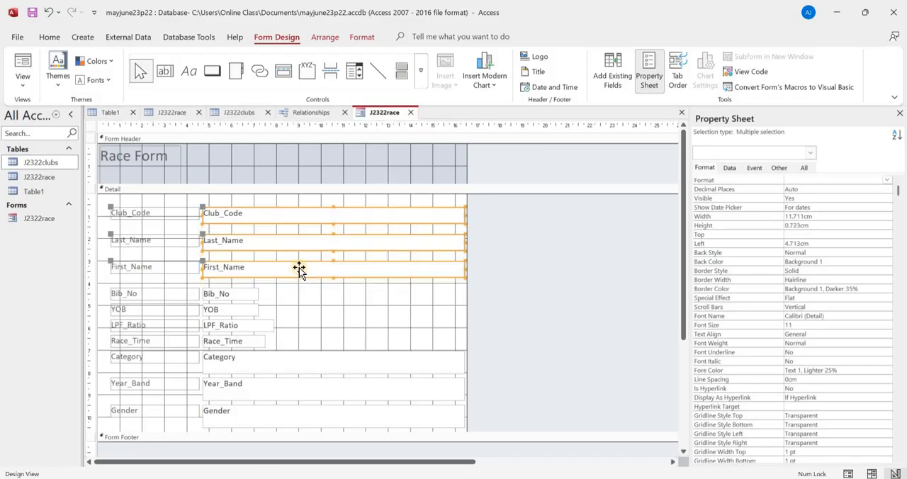
- Resize the Club_Code, Last_Name and First_Name text boxes together to about 0.62 cm high and 3.3 cm wide
{"action": "key", "text": "shift+Up"}
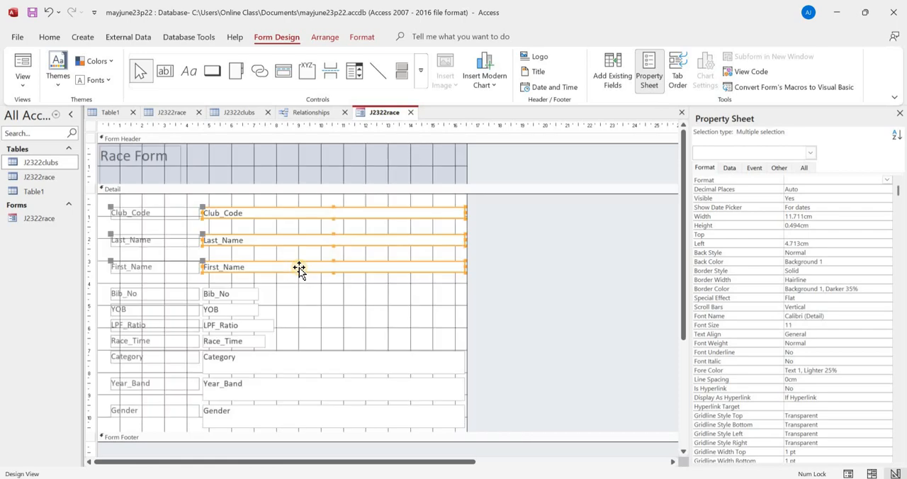
{"action": "key", "text": "shift+Down"}
{"action": "key", "text": "shift+Left"}
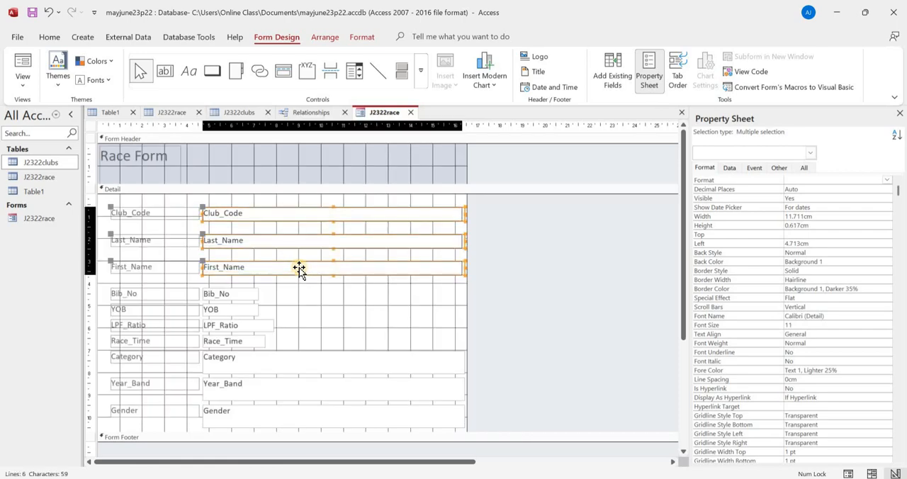
{"action": "key", "text": "shift+Left"}
{"action": "key", "text": "shift+Left"}
{"action": "key", "text": "shift+Left"}
{"action": "key", "text": "shift+Left"}
{"action": "key", "text": "shift+Left"}
{"action": "key", "text": "shift+Left"}
{"action": "key", "text": "shift+Left"}
{"action": "key", "text": "shift+Left"}
{"action": "key", "text": "shift+Left"}
{"action": "key", "text": "shift+Left"}
{"action": "key", "text": "shift+Left"}
{"action": "key", "text": "shift+Left"}
{"action": "key", "text": "shift+Left"}
{"action": "key", "text": "shift+Left"}
{"action": "key", "text": "shift+Left"}
{"action": "key", "text": "shift+Left"}
{"action": "key", "text": "shift+Left"}
{"action": "key", "text": "shift+Left"}
{"action": "key", "text": "shift+Left"}
{"action": "key", "text": "shift+Left"}
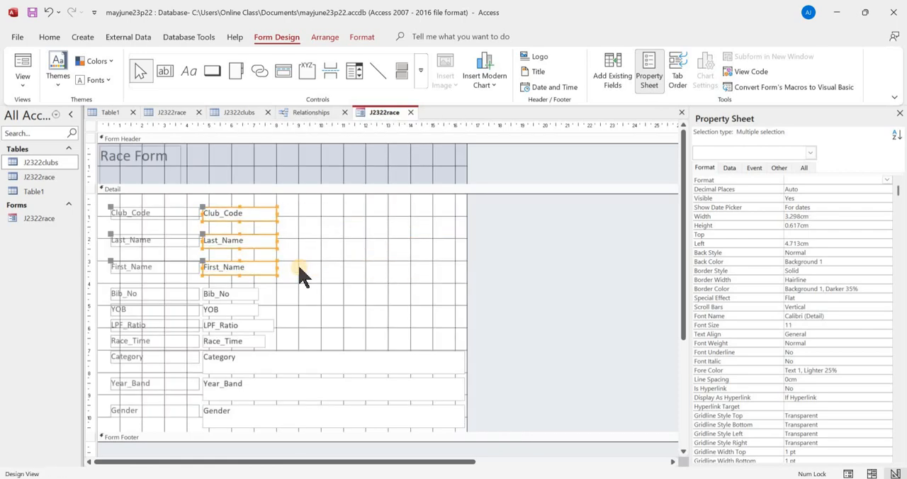
- Resize the Category, Year_Band and Gender text boxes together to about 0.67 cm high and 3.3 cm wide
{"action": "left_click", "coordinate": [282, 369]}
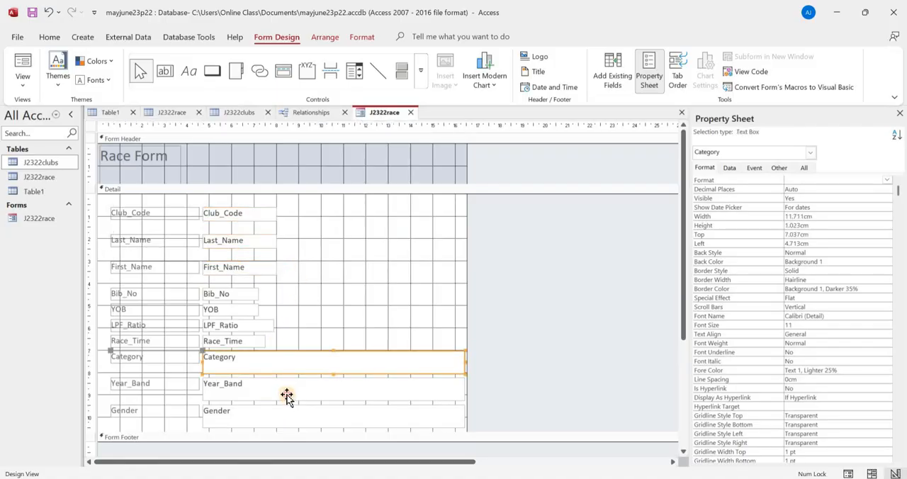
{"action": "left_click", "coordinate": [286, 397], "text": "shift"}
{"action": "left_click", "coordinate": [299, 411], "text": "shift"}
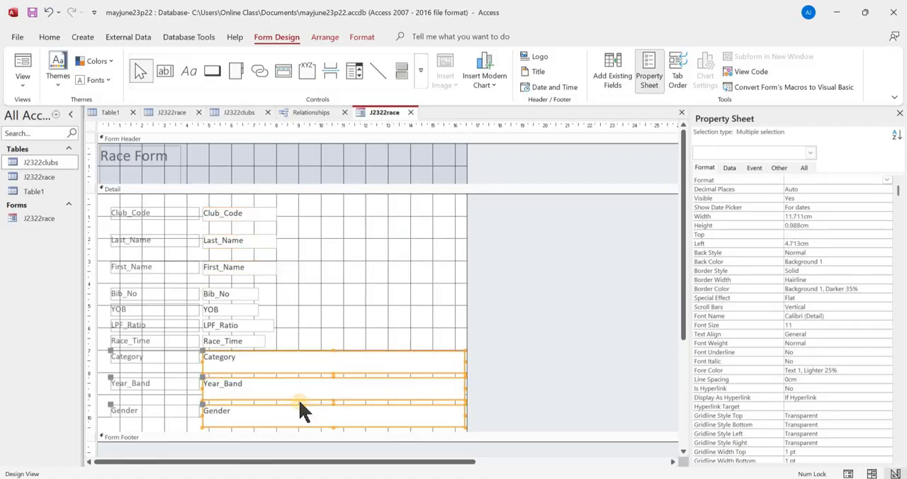
{"action": "key", "text": "shift+Up"}
{"action": "key", "text": "shift+Up"}
{"action": "key", "text": "shift+Up"}
{"action": "key", "text": "shift+Up"}
{"action": "key", "text": "shift+Up"}
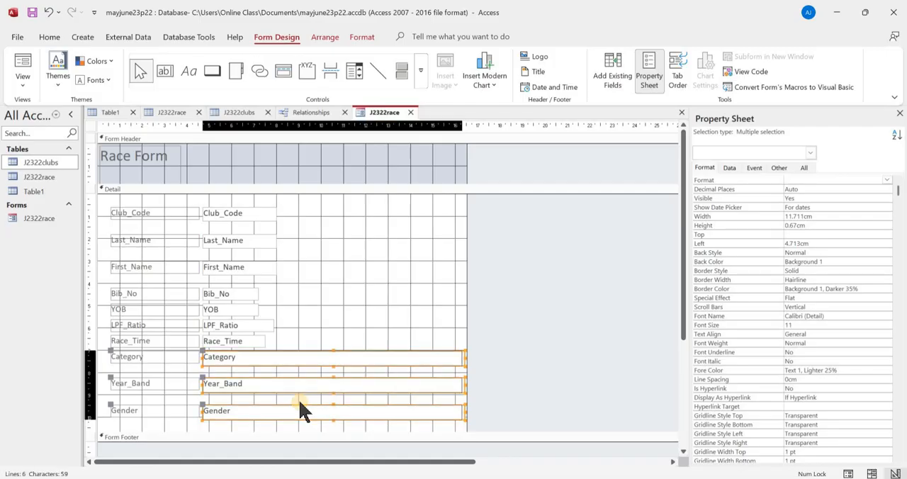
{"action": "key", "text": "shift+Left"}
{"action": "key", "text": "shift+Left"}
{"action": "key", "text": "shift+Left"}
{"action": "key", "text": "shift+Left"}
{"action": "key", "text": "shift+Left"}
{"action": "key", "text": "shift+Left"}
{"action": "key", "text": "shift+Left"}
{"action": "key", "text": "shift+Left"}
{"action": "key", "text": "shift+Left"}
{"action": "key", "text": "shift+Left"}
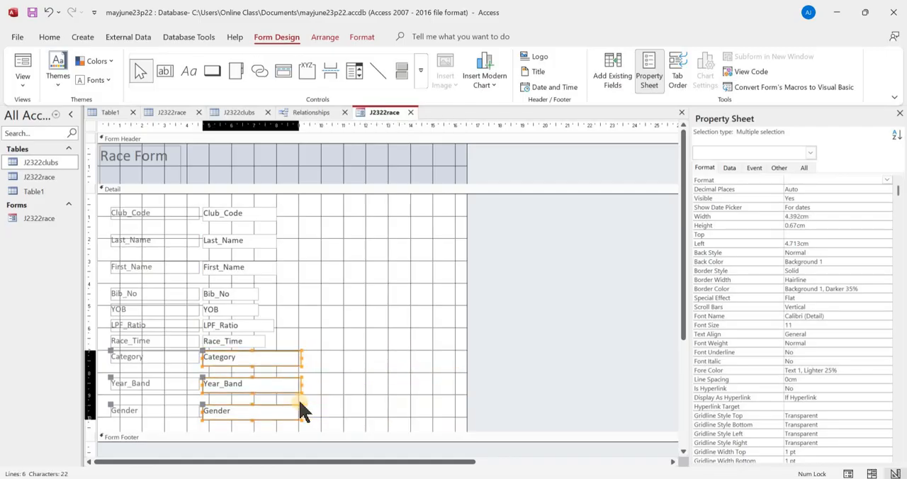
{"action": "key", "text": "shift+Left"}
{"action": "key", "text": "shift+Left"}
{"action": "key", "text": "shift+Left"}
{"action": "key", "text": "shift+Left"}
{"action": "key", "text": "shift+Left"}
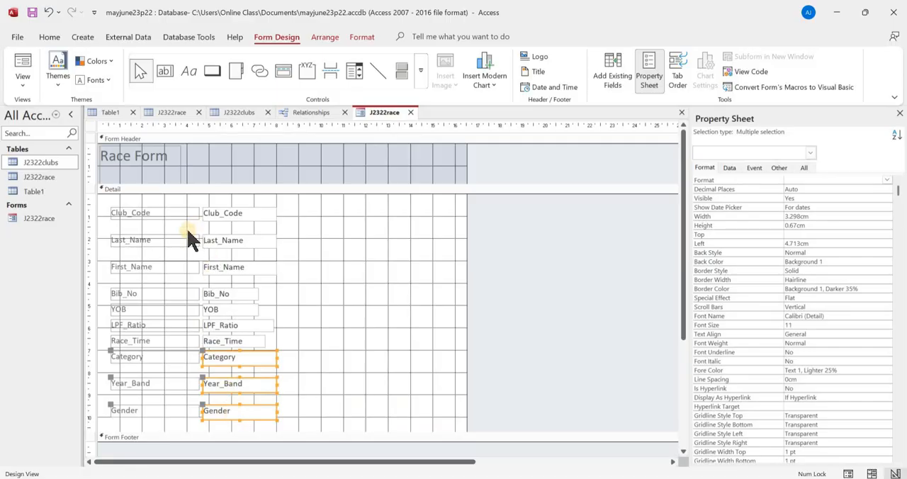
- Move the Last_Name and First_Name labels and text boxes up together so Last_Name sits directly below Club_Code
{"action": "left_click", "coordinate": [189, 247]}
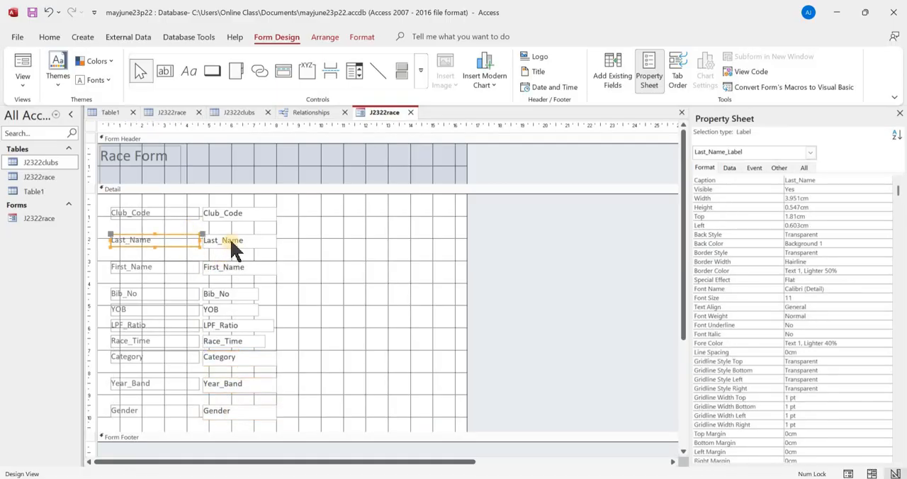
{"action": "left_click", "coordinate": [230, 242], "text": "shift"}
{"action": "left_click", "coordinate": [191, 266], "text": "shift"}
{"action": "left_click", "coordinate": [221, 263], "text": "shift"}
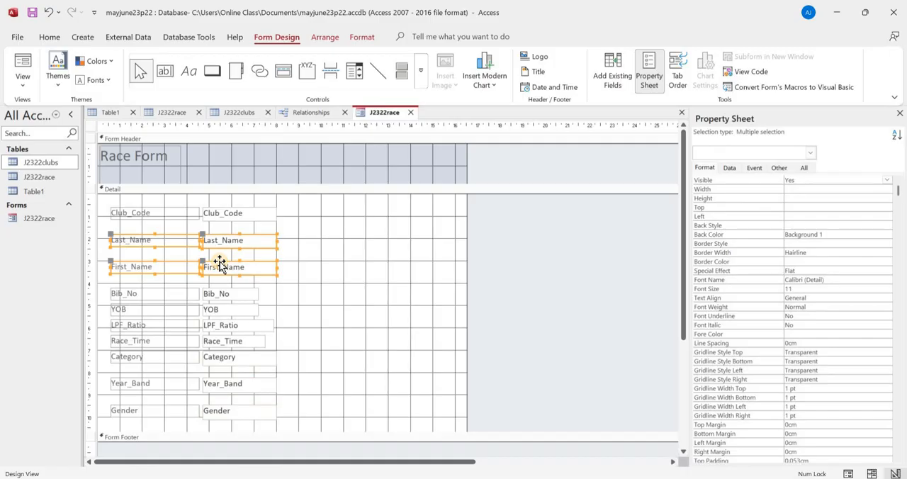
{"action": "key", "text": "Up"}
{"action": "key", "text": "Up"}
{"action": "key", "text": "Up"}
{"action": "key", "text": "Up"}
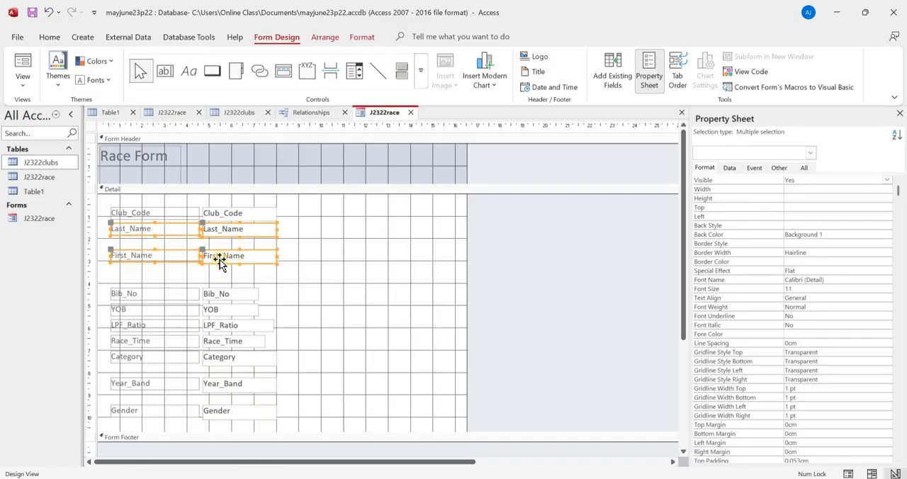
- Move the First_Name label and text box up to directly below Last_Name, with their top at about 2.1 cm
{"action": "left_click", "coordinate": [186, 256]}
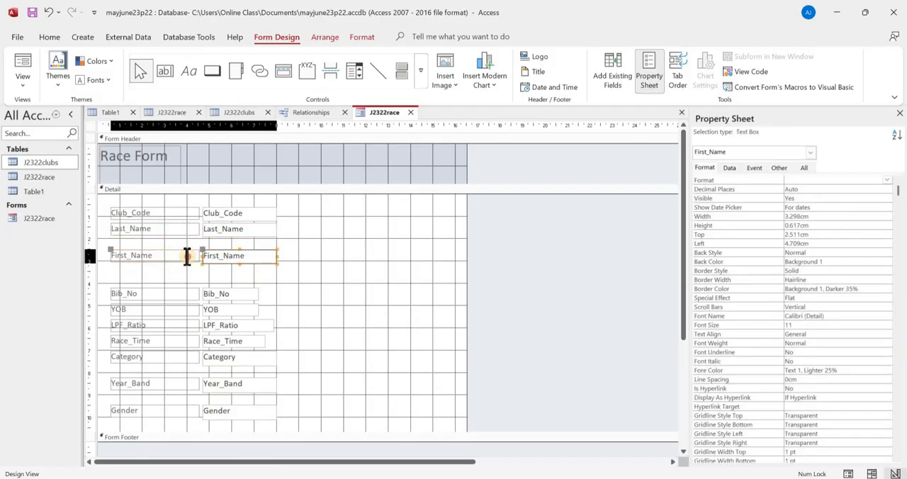
{"action": "left_click_drag", "start_coordinate": [263, 279], "coordinate": [177, 251]}
{"action": "key", "text": "Up"}
{"action": "key", "text": "Up"}
{"action": "key", "text": "Up"}
{"action": "key", "text": "Up"}
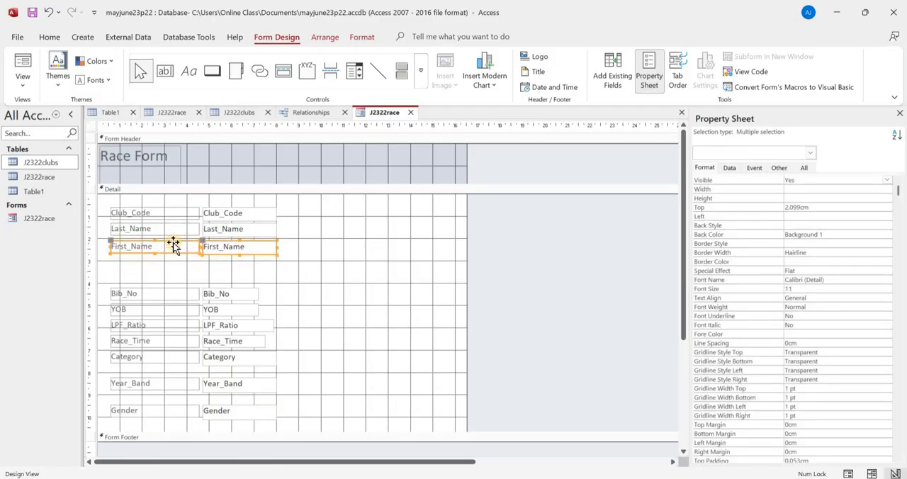
{"action": "key", "text": "Down"}
- Move the labels and text boxes from Bib_No through Category up together, directly below First_Name
{"action": "left_click_drag", "start_coordinate": [292, 374], "coordinate": [145, 284]}
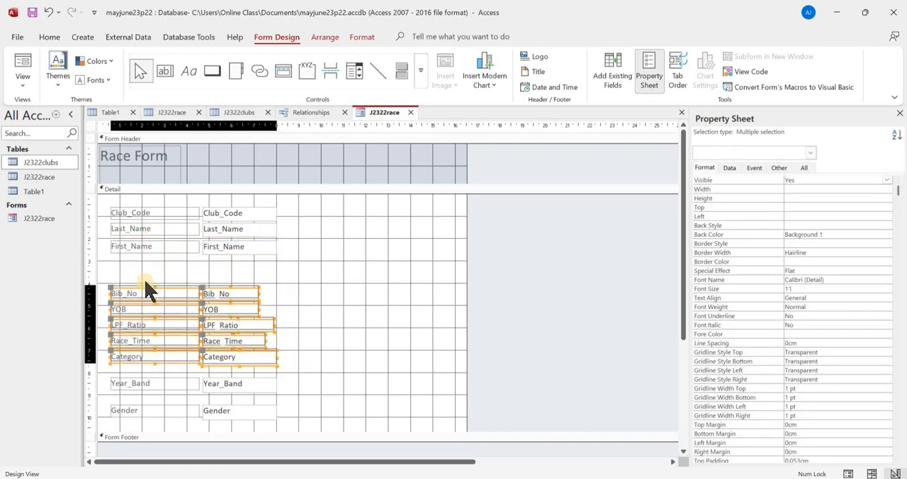
{"action": "key", "text": "Up"}
{"action": "key", "text": "Up"}
{"action": "key", "text": "Up"}
{"action": "key", "text": "Up"}
{"action": "key", "text": "Up"}
{"action": "key", "text": "Up"}
{"action": "key", "text": "Up"}
{"action": "key", "text": "Up"}
{"action": "key", "text": "Up"}
{"action": "key", "text": "Up"}
{"action": "key", "text": "Up"}
{"action": "key", "text": "Up"}
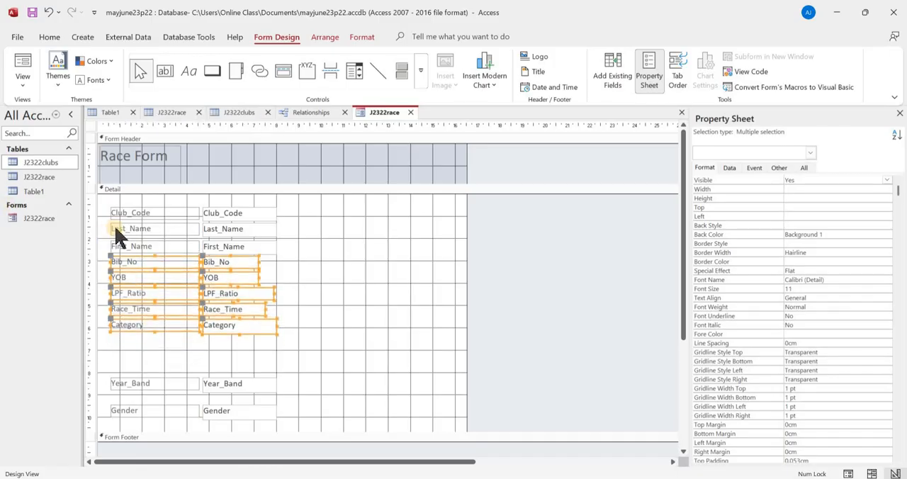
- Move the Year_Band label and text box up to directly below Category, with their top at about 6.3 cm
{"action": "left_click", "coordinate": [215, 387]}
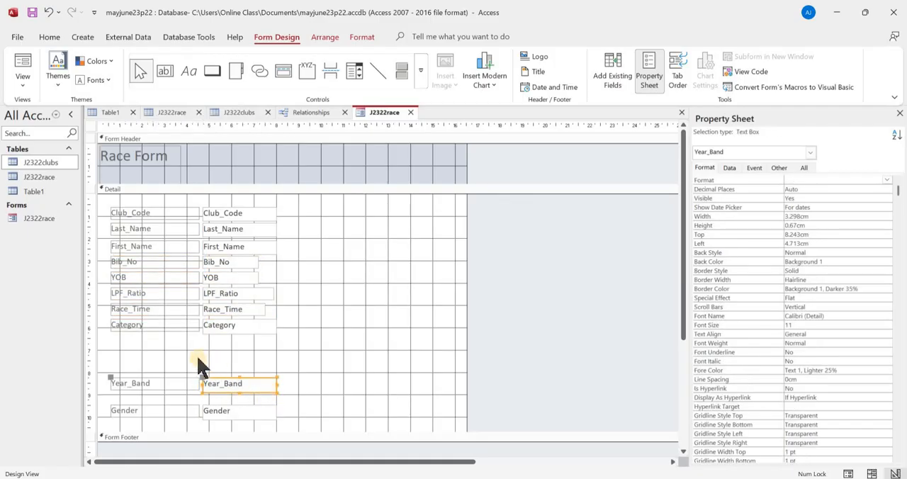
{"action": "left_click_drag", "start_coordinate": [196, 359], "coordinate": [217, 391]}
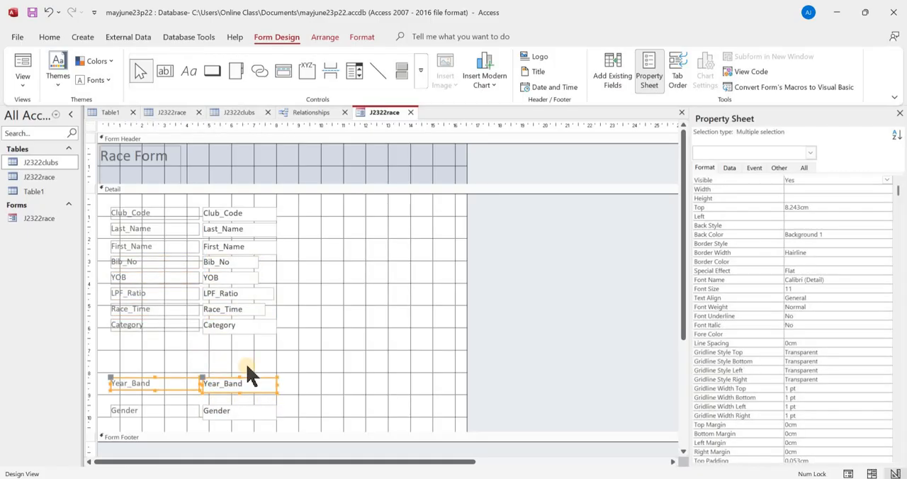
{"action": "key", "text": "Up"}
{"action": "key", "text": "Up"}
{"action": "key", "text": "Up"}
{"action": "key", "text": "Up"}
{"action": "key", "text": "Up"}
{"action": "key", "text": "Up"}
{"action": "key", "text": "Up"}
{"action": "key", "text": "Up"}
{"action": "key", "text": "Up"}
{"action": "key", "text": "Up"}
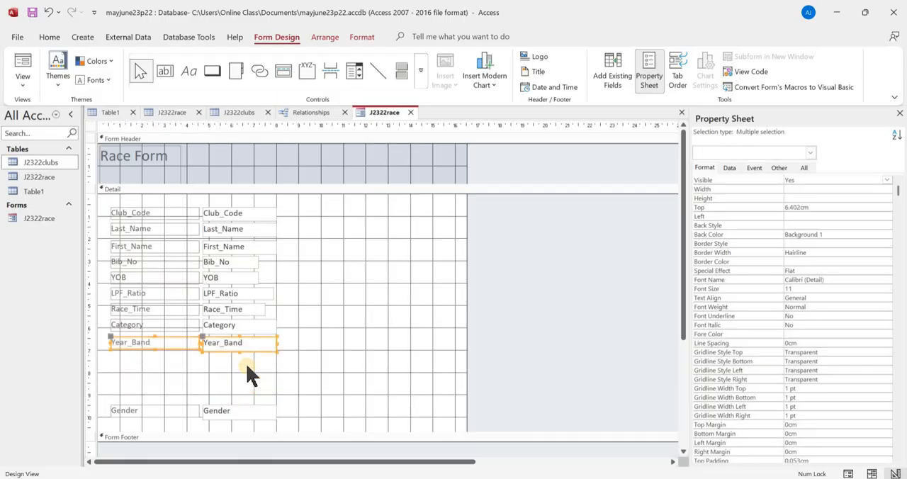
{"action": "key", "text": "Up"}
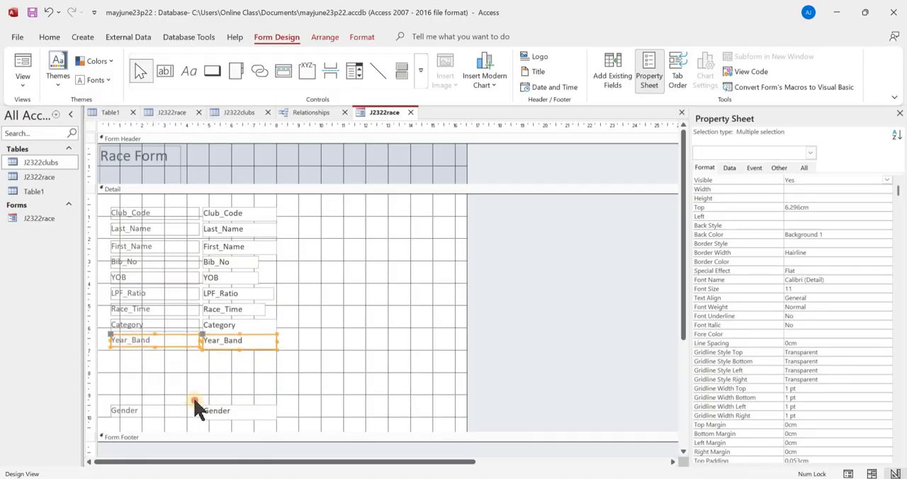
- Move the Gender label and text box up to directly below Year_Band, with their top at about 7 cm
{"action": "left_click_drag", "start_coordinate": [196, 404], "coordinate": [236, 409]}
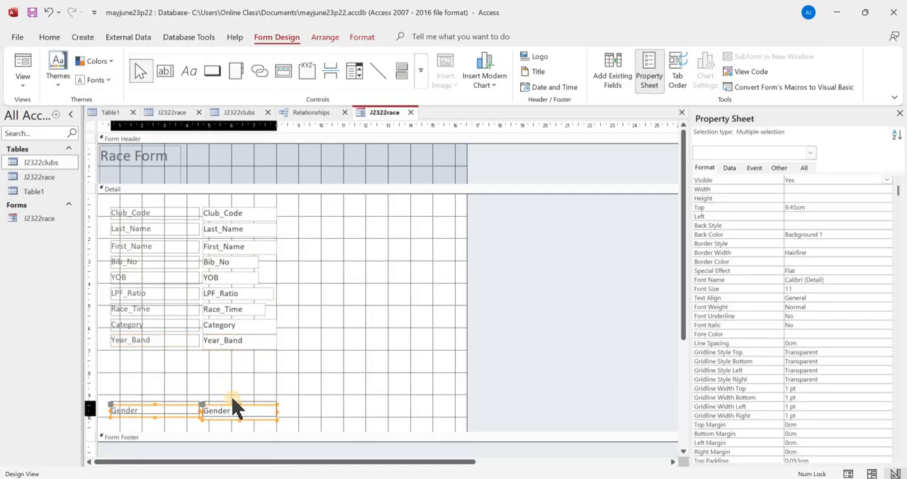
{"action": "key", "text": "Up"}
{"action": "key", "text": "Up"}
{"action": "key", "text": "Up"}
{"action": "key", "text": "Up"}
{"action": "key", "text": "Up"}
{"action": "key", "text": "Up"}
{"action": "key", "text": "Up"}
{"action": "key", "text": "Up"}
{"action": "key", "text": "Up"}
{"action": "key", "text": "Up"}
{"action": "key", "text": "Up"}
{"action": "key", "text": "Up"}
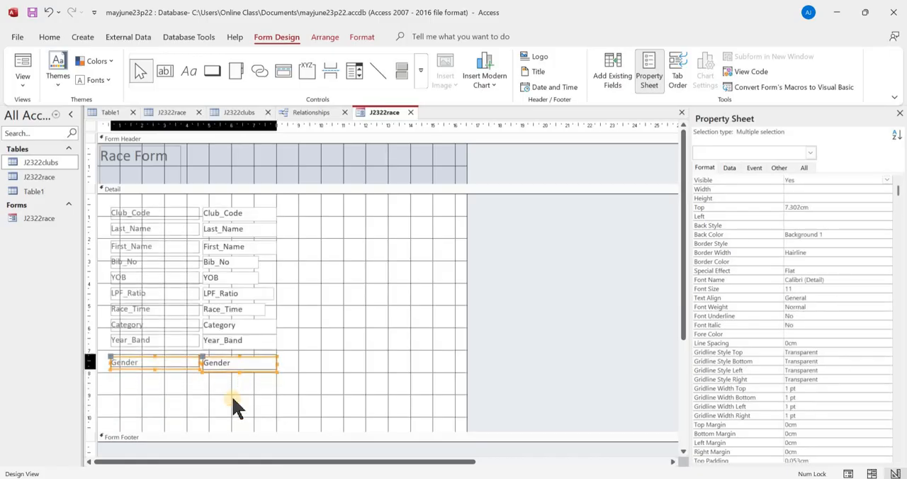
{"action": "key", "text": "Up"}
{"action": "key", "text": "Up"}
{"action": "key", "text": "Up"}
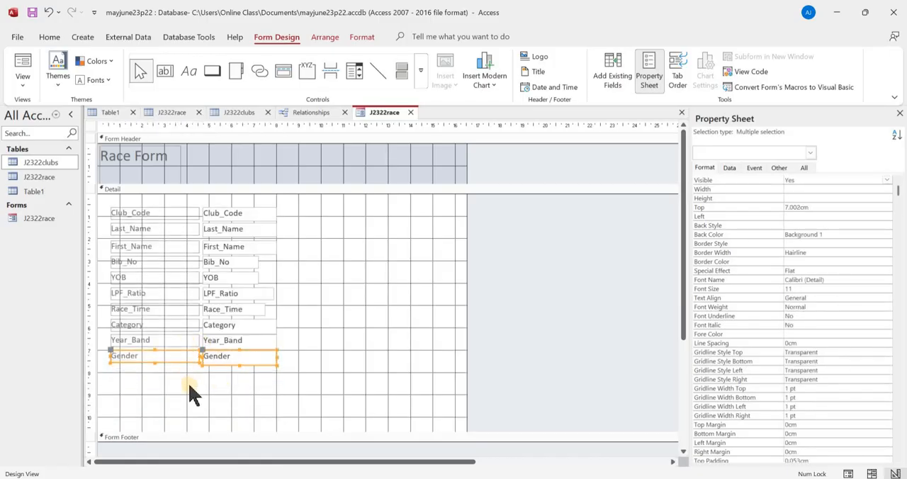
- Format all ten field labels in the Detail section, from Club_Code to Gender, as bold with font size 12
{"action": "left_click", "coordinate": [183, 386]}
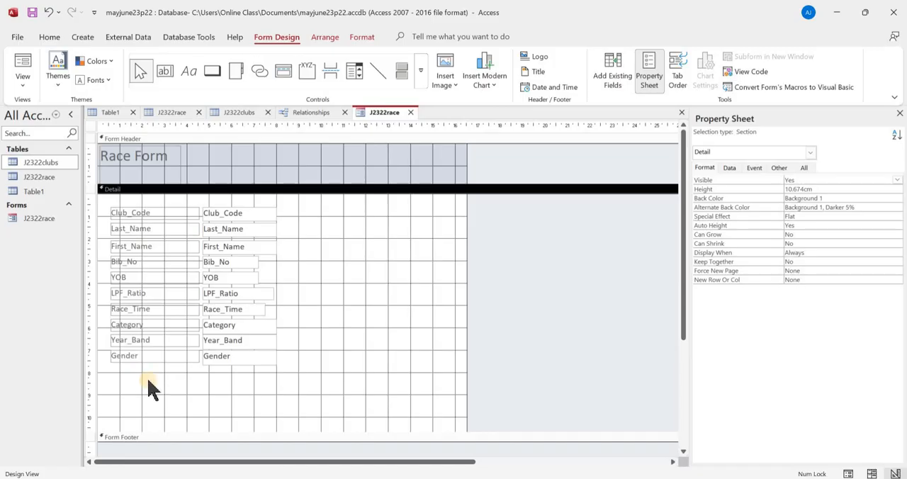
{"action": "left_click_drag", "start_coordinate": [154, 358], "coordinate": [178, 196]}
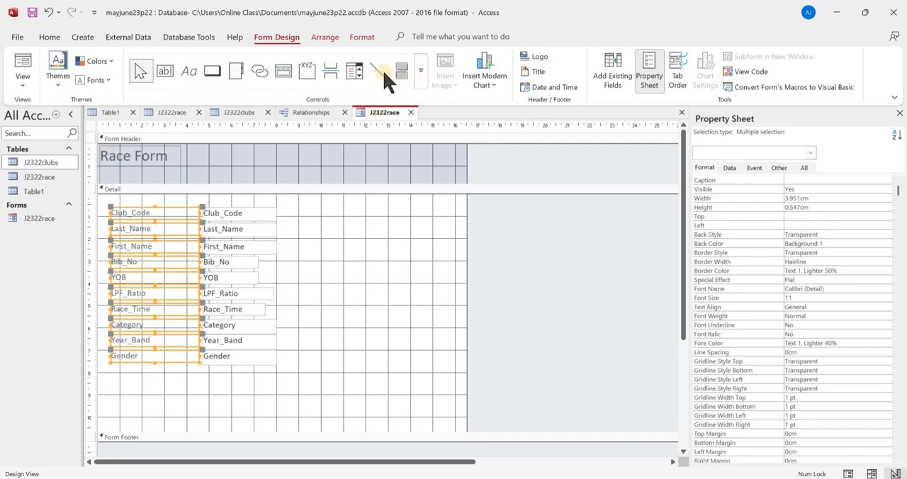
{"action": "left_click", "coordinate": [51, 37]}
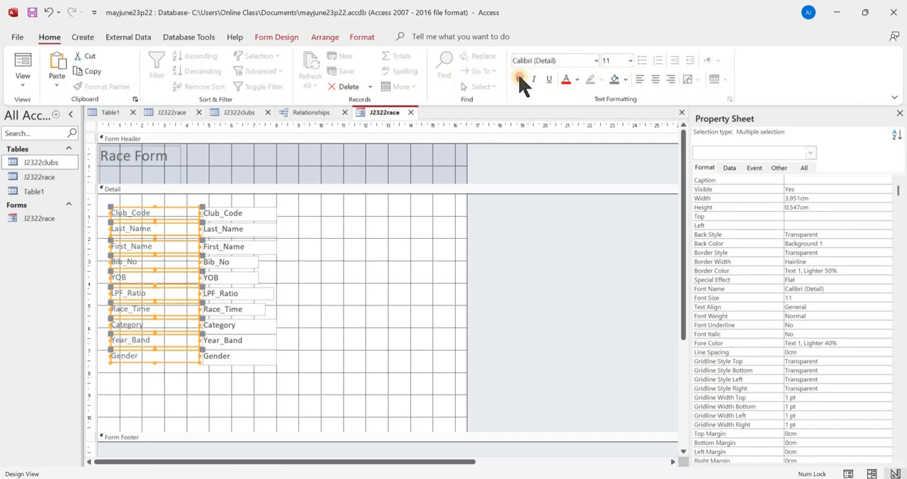
{"action": "left_click", "coordinate": [519, 79]}
{"action": "left_click", "coordinate": [630, 61]}
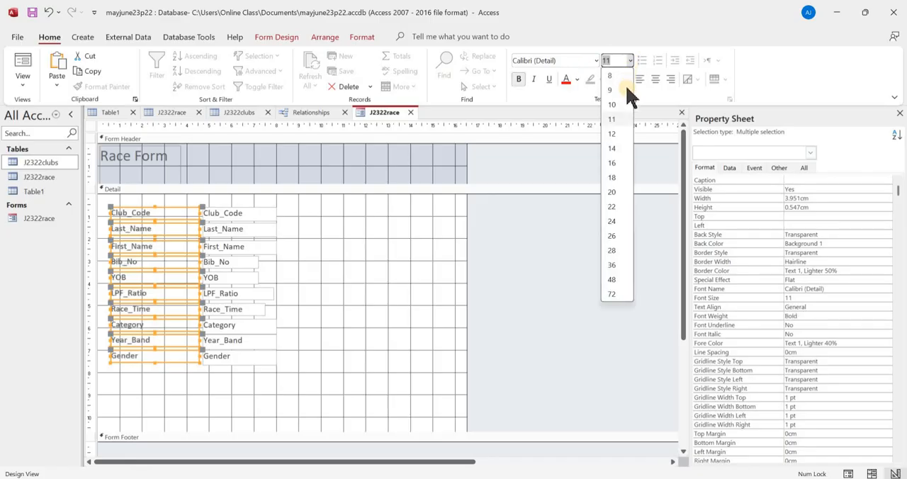
{"action": "left_click", "coordinate": [614, 133]}
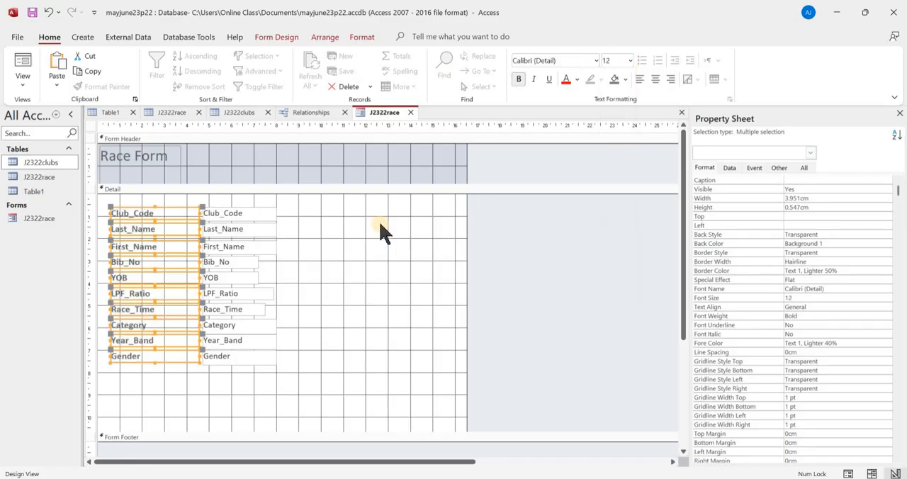
{"action": "left_click", "coordinate": [341, 256]}
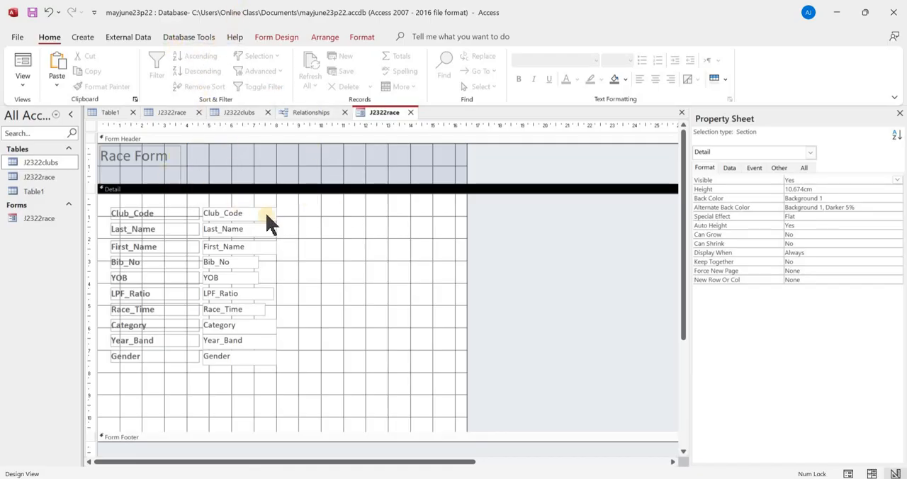
{"action": "left_click", "coordinate": [294, 255]}
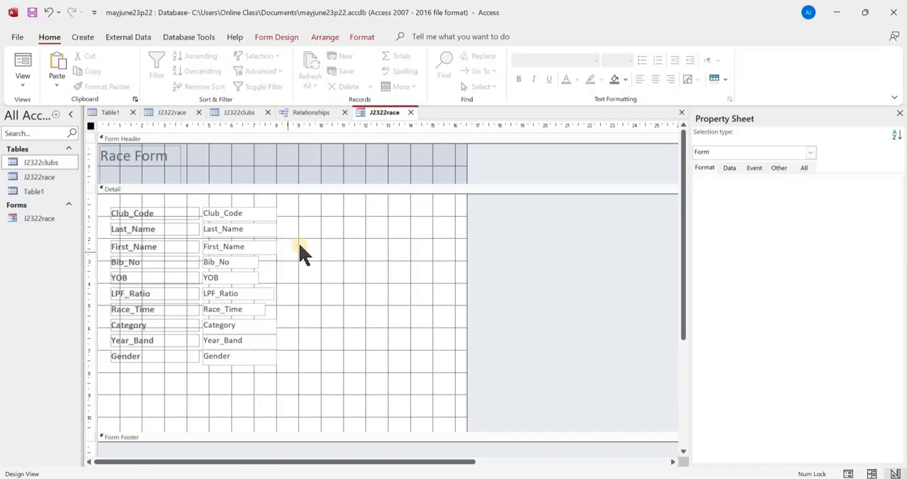
- Add a command button below the Gender label that performs Go To Previous Record, using the Go To Previous picture
{"action": "left_click", "coordinate": [302, 37]}
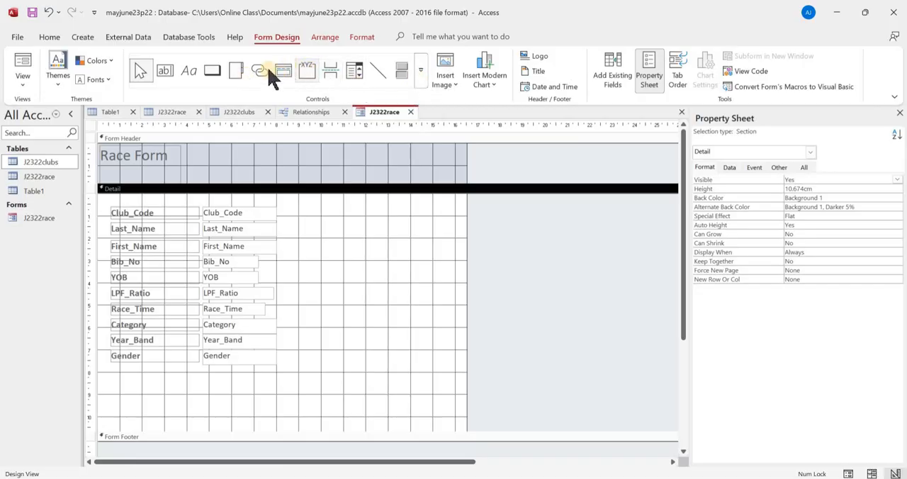
{"action": "left_click", "coordinate": [211, 74]}
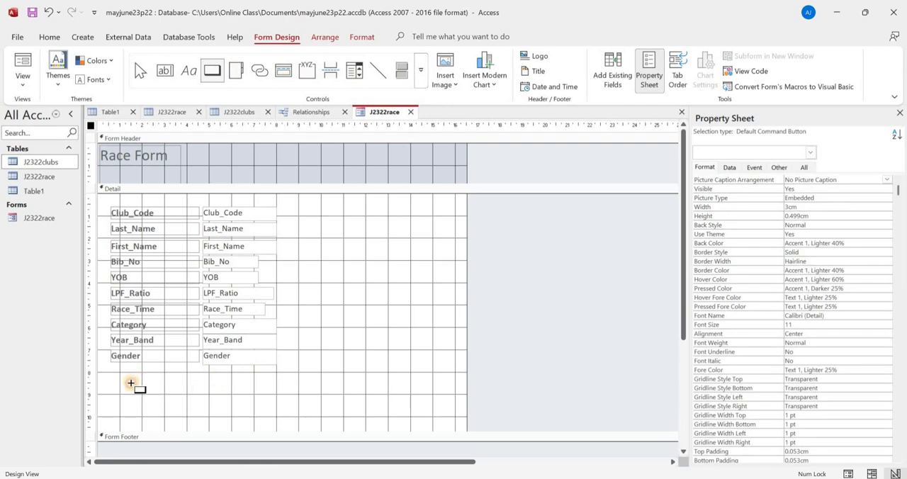
{"action": "left_click_drag", "start_coordinate": [131, 384], "coordinate": [167, 401]}
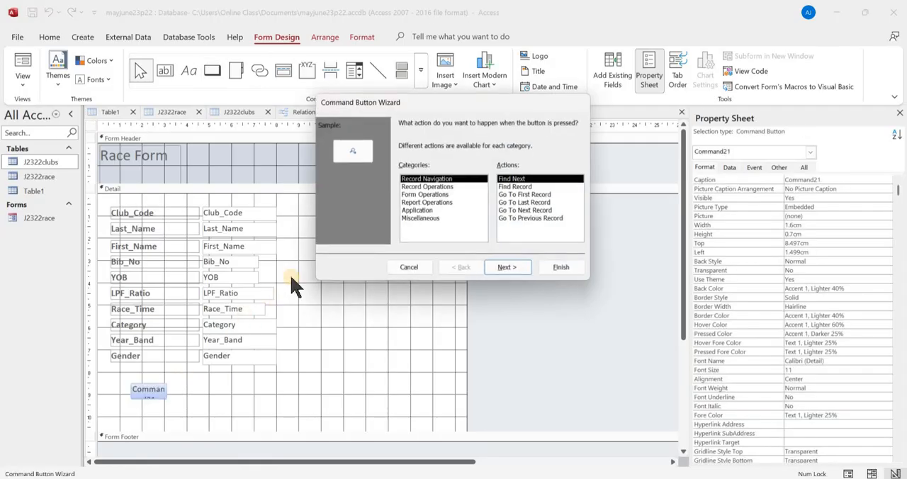
{"action": "left_click", "coordinate": [537, 211]}
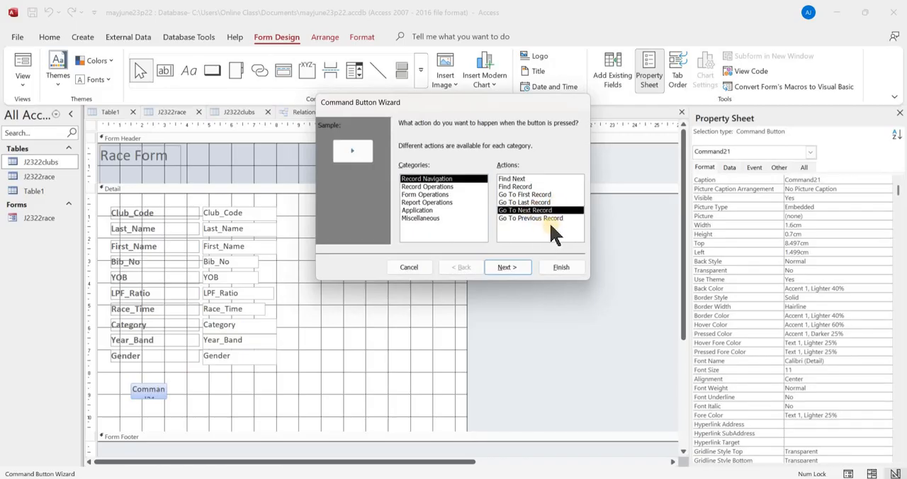
{"action": "left_click", "coordinate": [557, 218]}
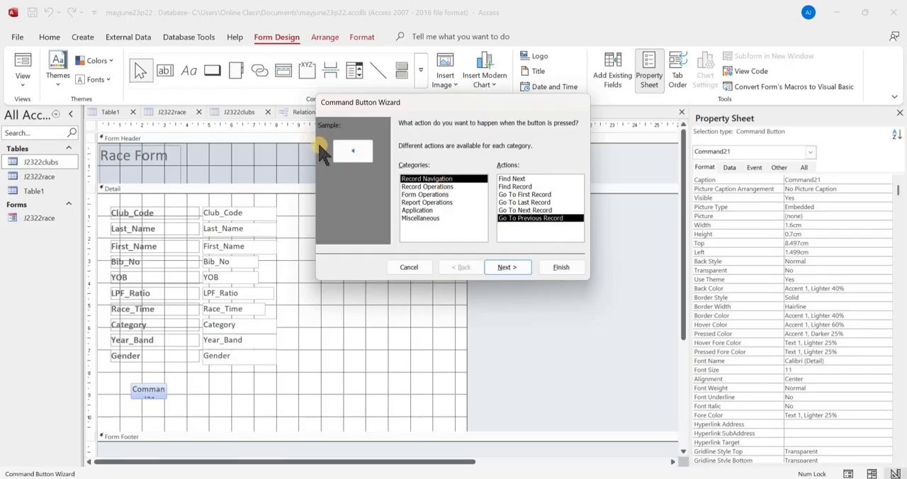
{"action": "left_click", "coordinate": [504, 267]}
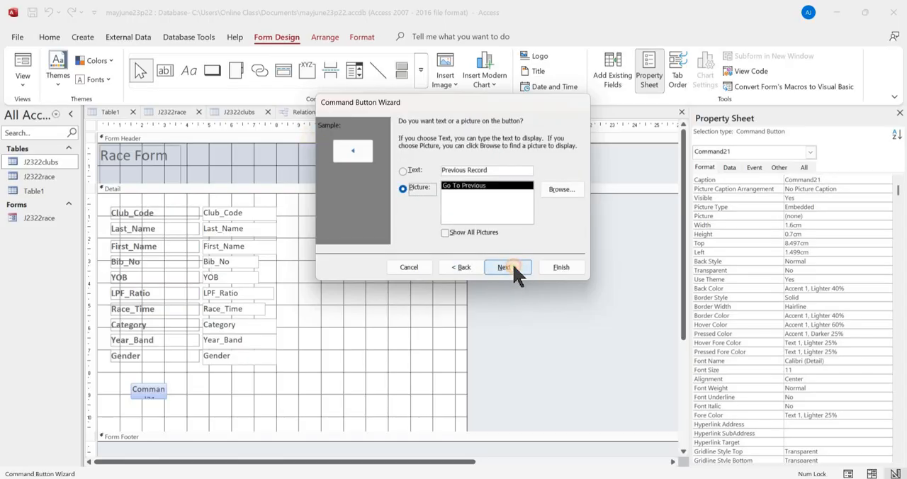
{"action": "left_click", "coordinate": [507, 267]}
{"action": "left_click", "coordinate": [561, 268]}
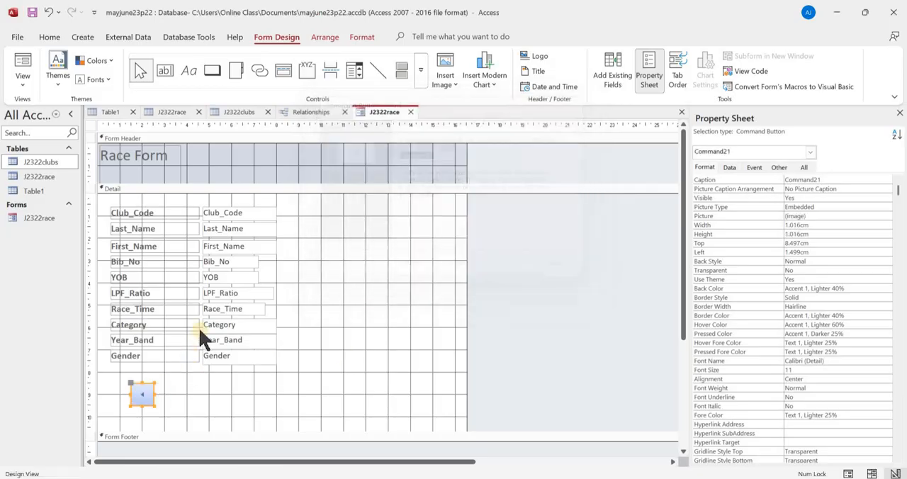
- Add a Go To Next Record command button with the Go To Next picture, level with the previous-record button at about 8.5 cm top
{"action": "left_click", "coordinate": [212, 70]}
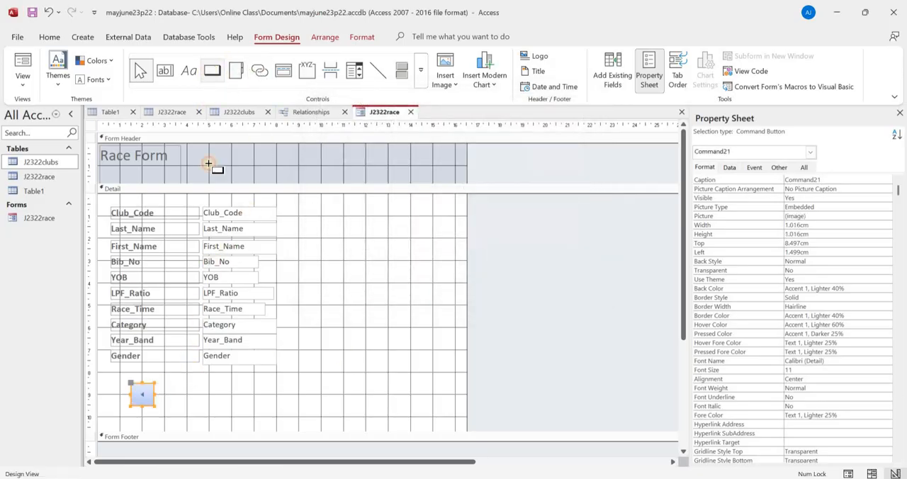
{"action": "left_click_drag", "start_coordinate": [225, 388], "coordinate": [254, 410]}
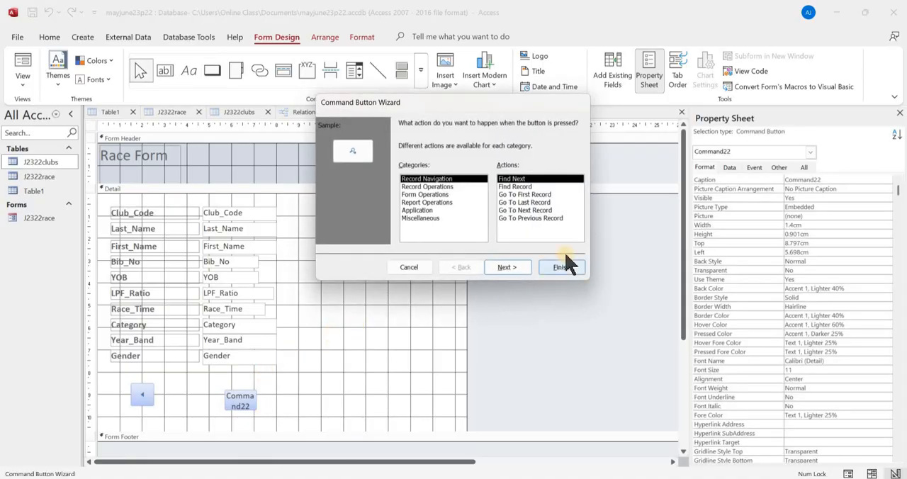
{"action": "left_click", "coordinate": [544, 210]}
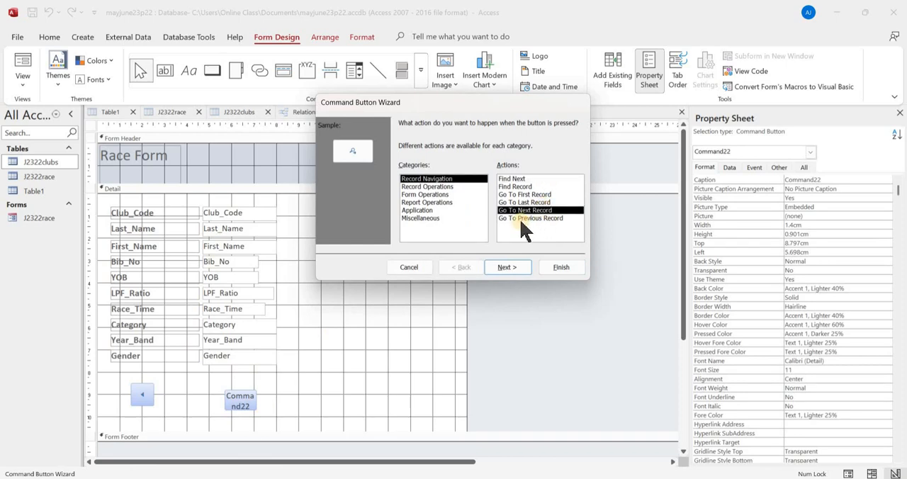
{"action": "left_click", "coordinate": [517, 267]}
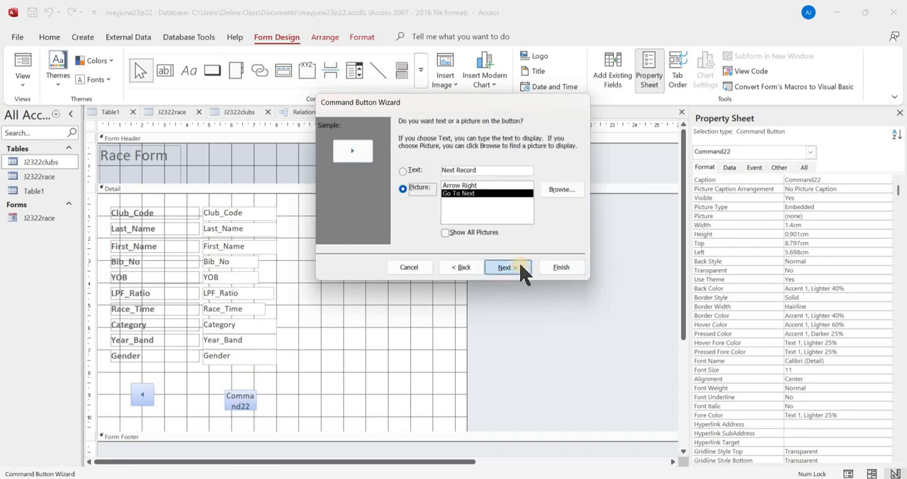
{"action": "left_click", "coordinate": [518, 268]}
{"action": "left_click", "coordinate": [554, 270]}
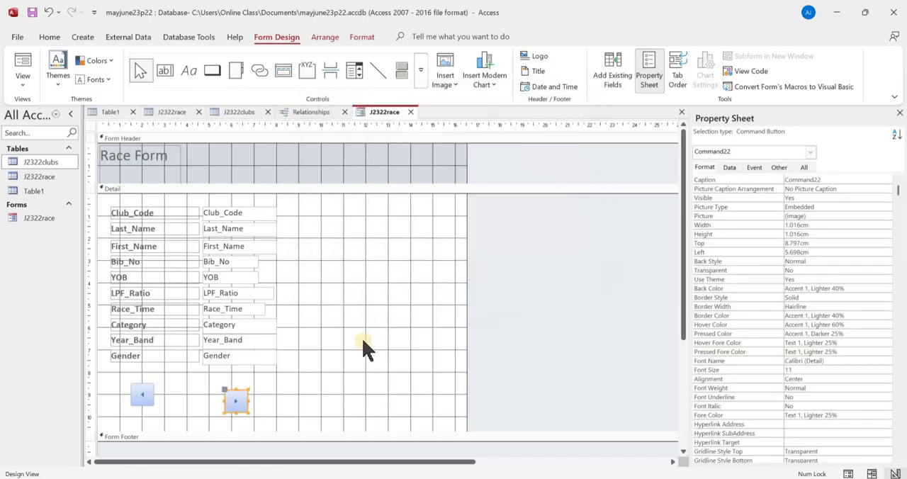
{"action": "key", "text": "Up"}
{"action": "key", "text": "Up"}
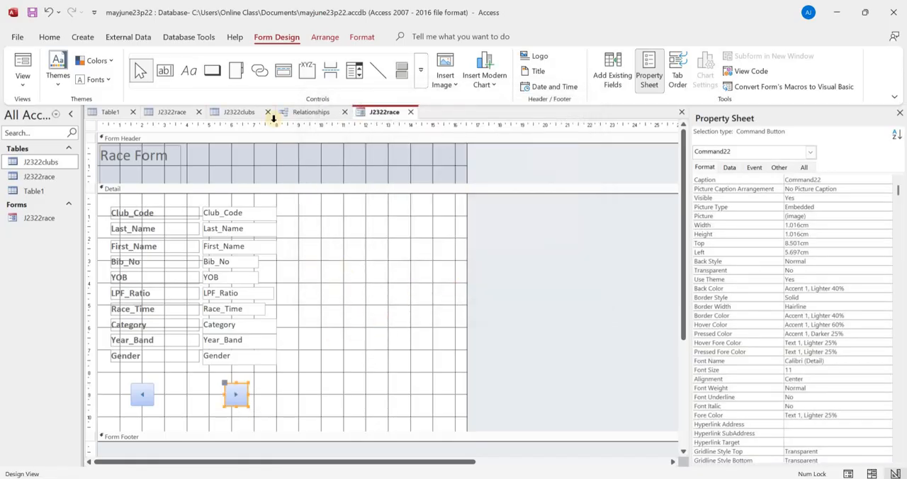
- Draw a command button between the two arrow buttons and assign it the Add New Record action from Record Operations
{"action": "left_click", "coordinate": [212, 71]}
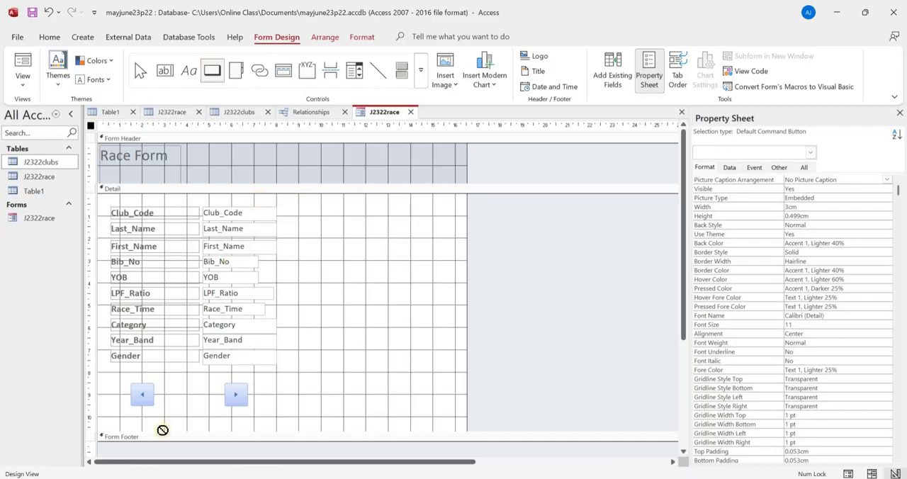
{"action": "left_click_drag", "start_coordinate": [173, 386], "coordinate": [215, 406]}
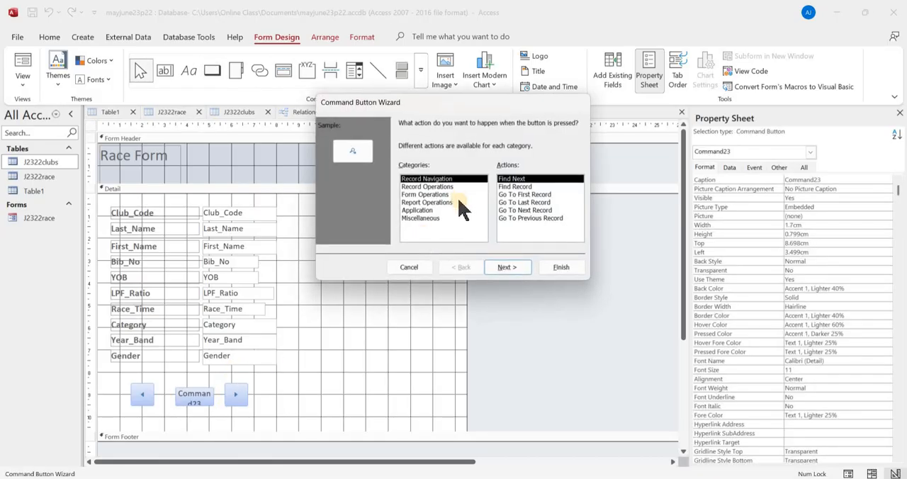
{"action": "left_click", "coordinate": [512, 210]}
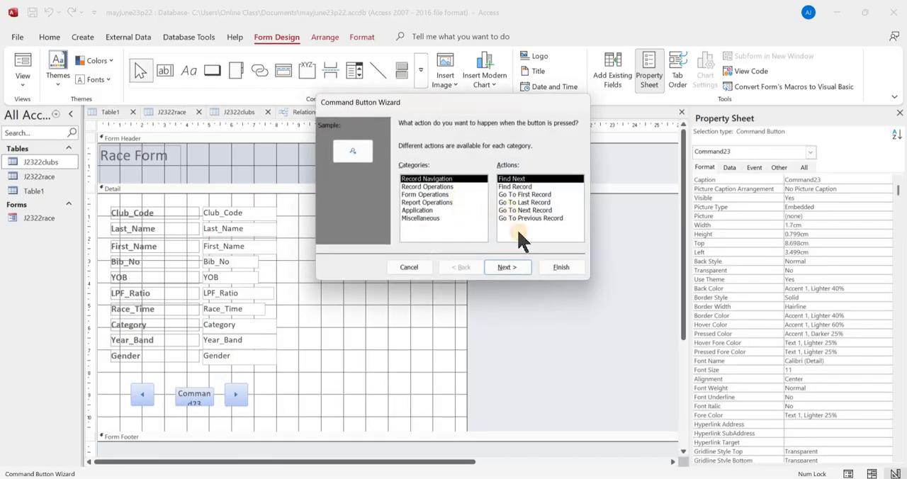
{"action": "left_click", "coordinate": [511, 275]}
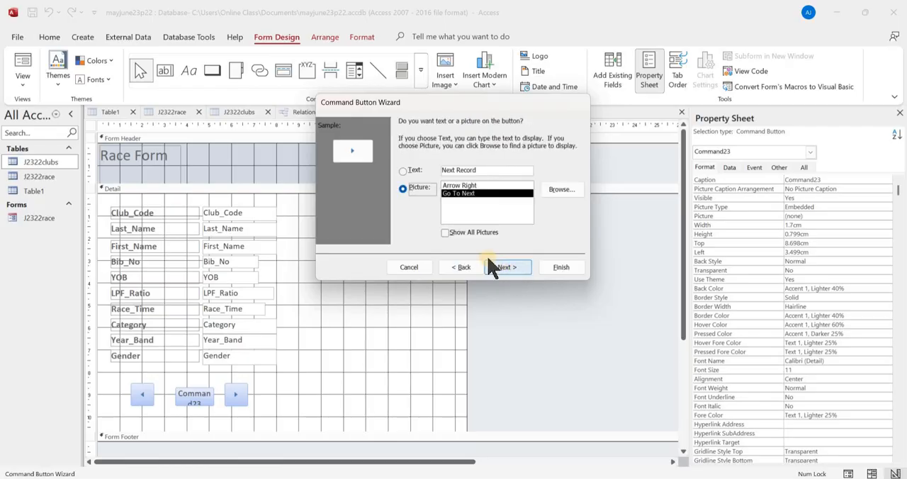
{"action": "left_click", "coordinate": [462, 267]}
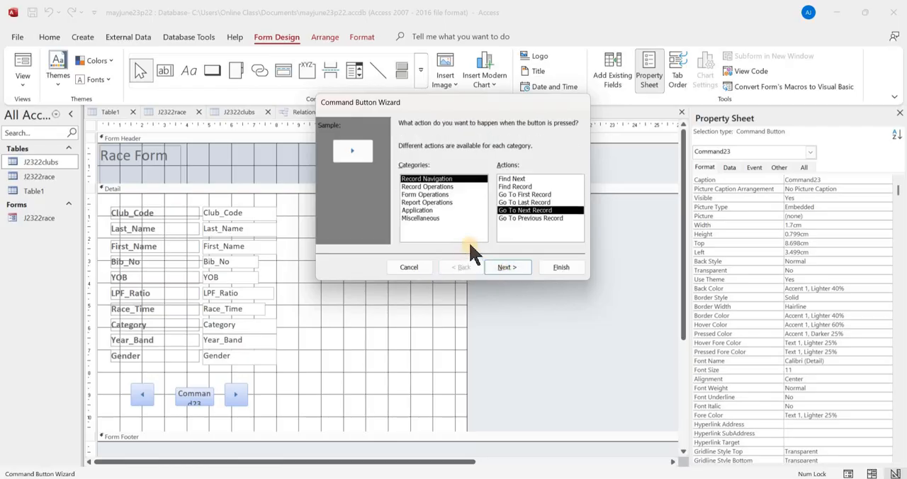
{"action": "left_click", "coordinate": [467, 188]}
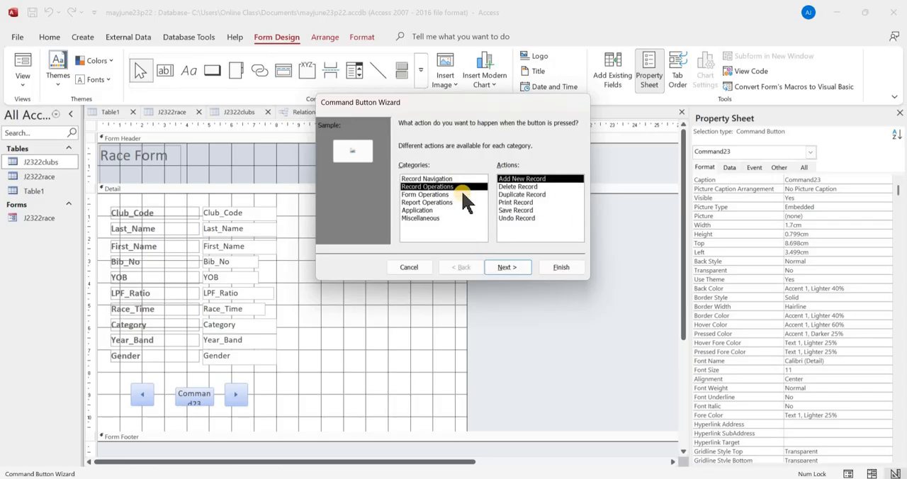
{"action": "left_click", "coordinate": [464, 194]}
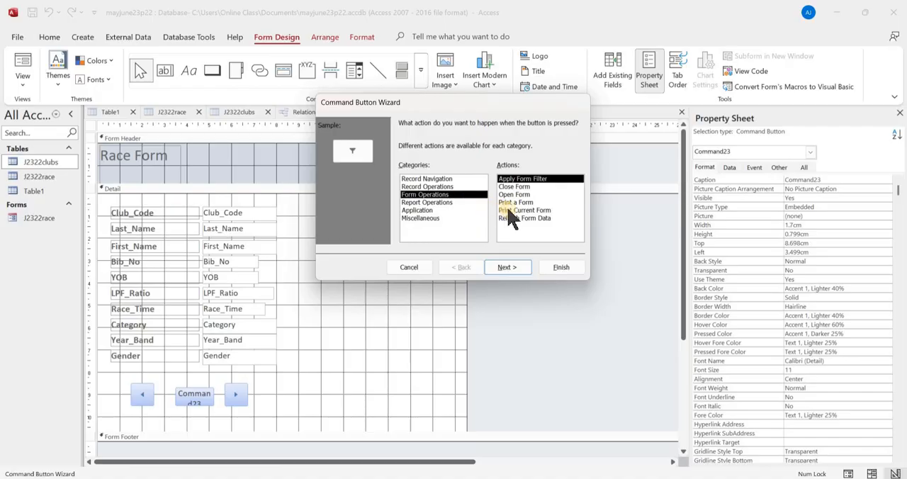
{"action": "left_click", "coordinate": [466, 186]}
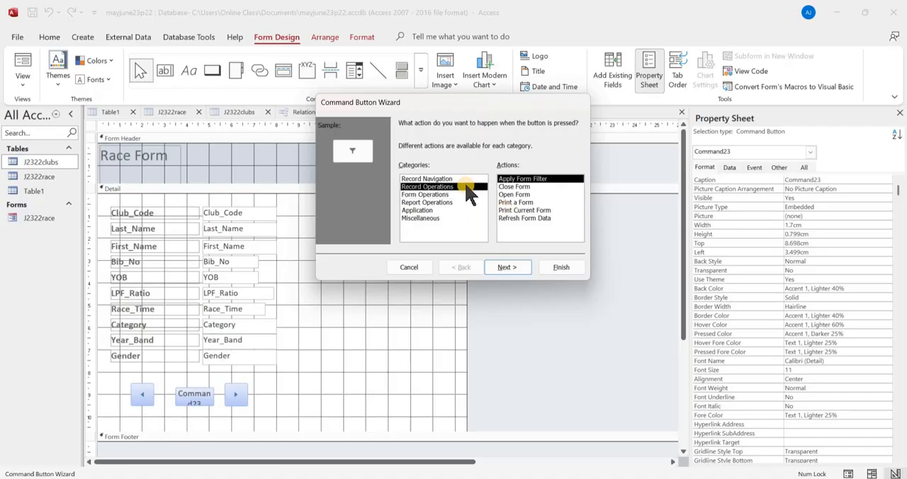
{"action": "left_click", "coordinate": [504, 179]}
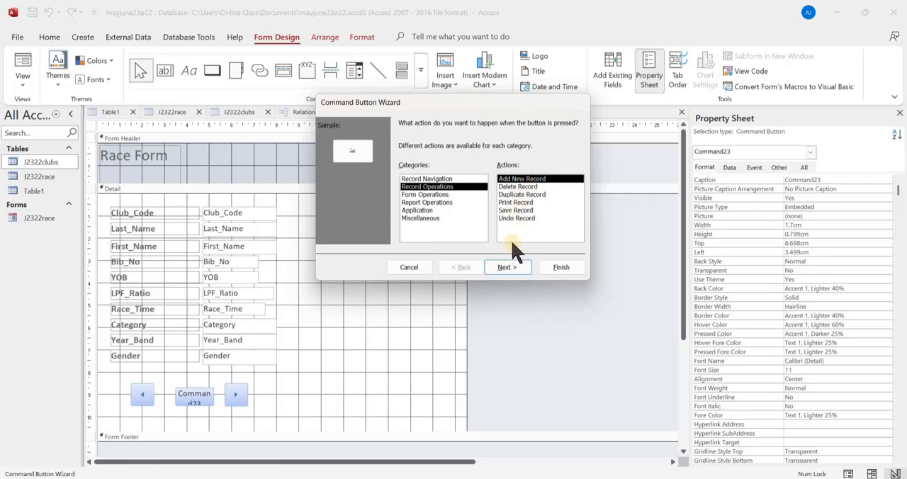
{"action": "left_click", "coordinate": [516, 267]}
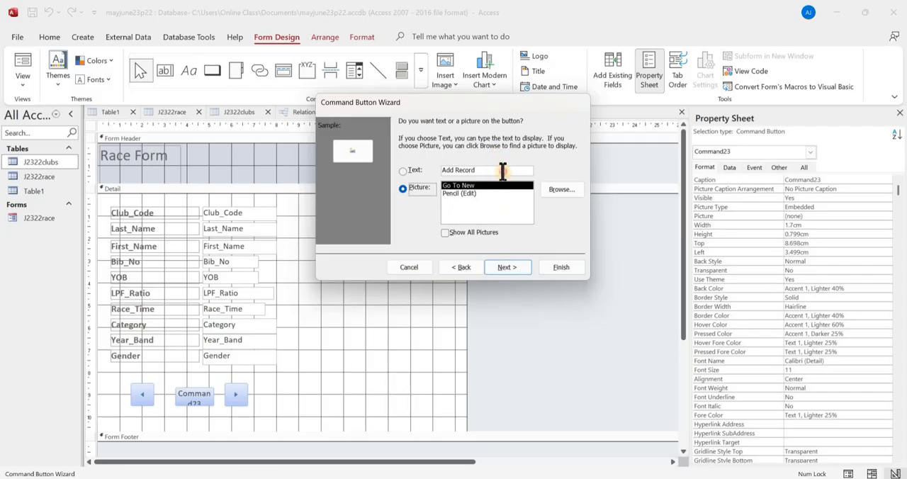
- Give the new command button the text New Form instead of a picture and finish the wizard
{"action": "left_click", "coordinate": [403, 171]}
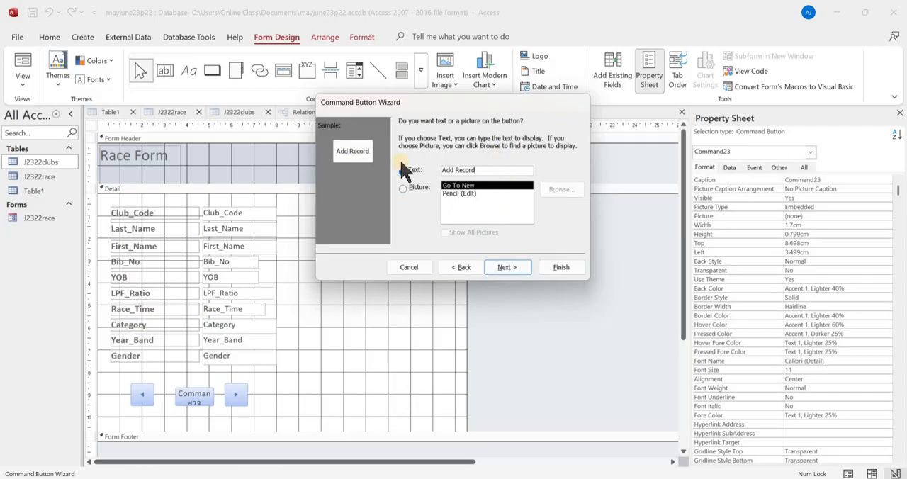
{"action": "left_click", "coordinate": [479, 170]}
{"action": "type", "text": "New Form"}
{"action": "left_click", "coordinate": [526, 268]}
{"action": "left_click", "coordinate": [562, 268]}
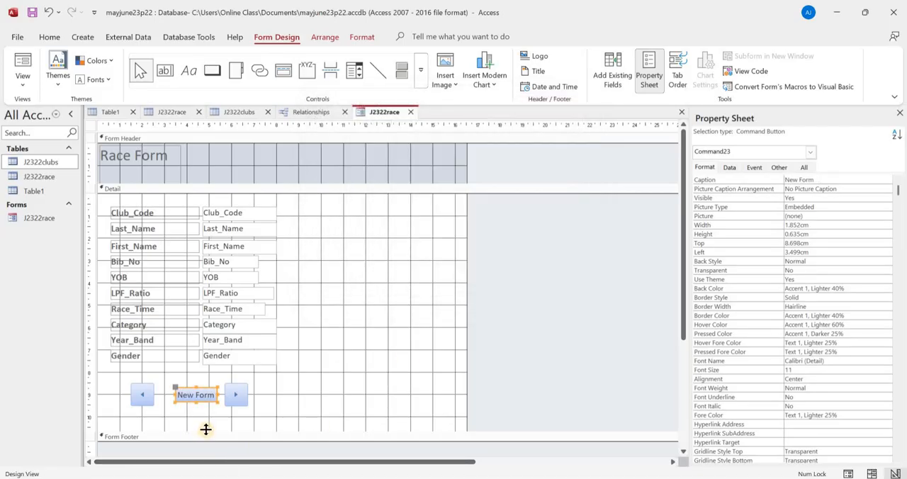
- Centre the New Form button between the arrow buttons, at about 3.2 cm left and 8.8 cm top, and display the form in Form View
{"action": "key", "text": "Left"}
{"action": "key", "text": "Left"}
{"action": "key", "text": "Right"}
{"action": "key", "text": "Down"}
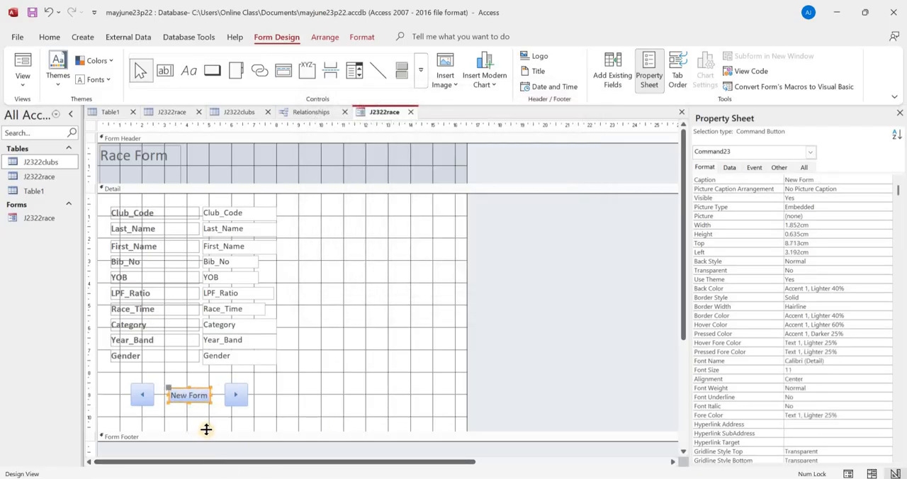
{"action": "left_click", "coordinate": [23, 85]}
{"action": "left_click", "coordinate": [61, 105]}
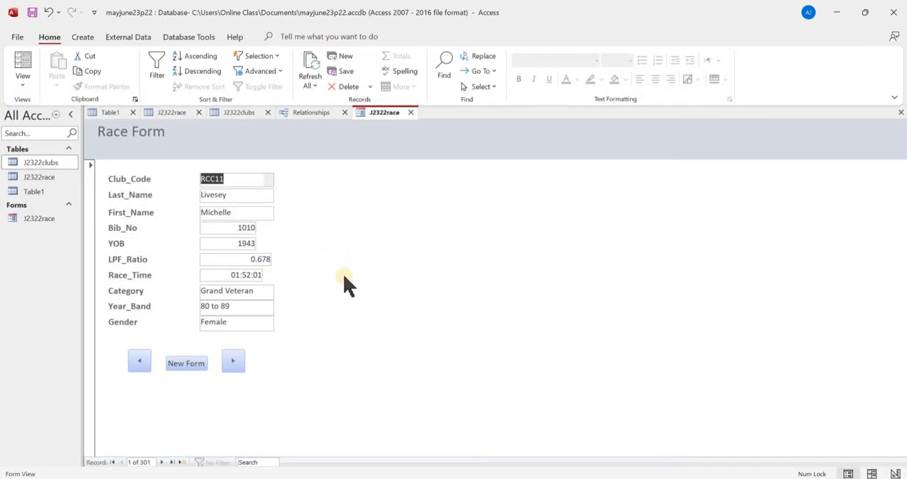
- Read task 19 in the question paper PDF, and start a new blank record in the Access race form
{"action": "key", "text": "alt+Tab"}
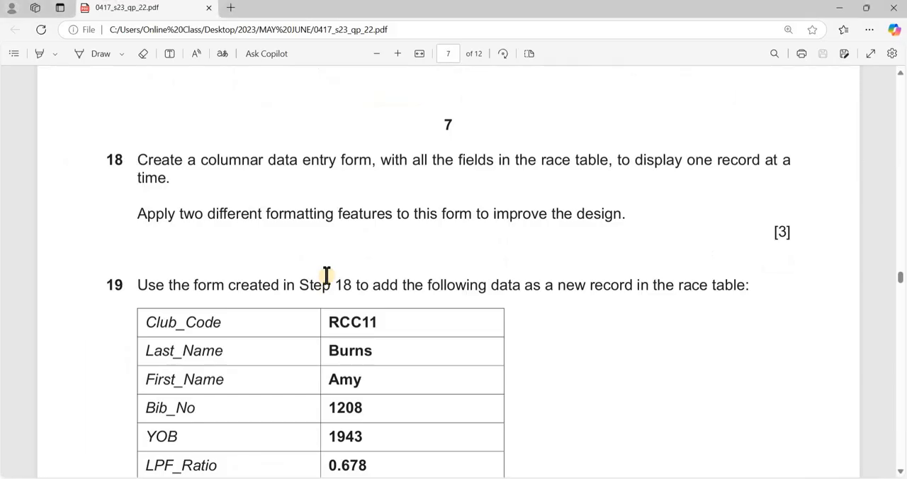
{"action": "scroll", "coordinate": [250, 263], "scroll_direction": "down", "scroll_amount": 3}
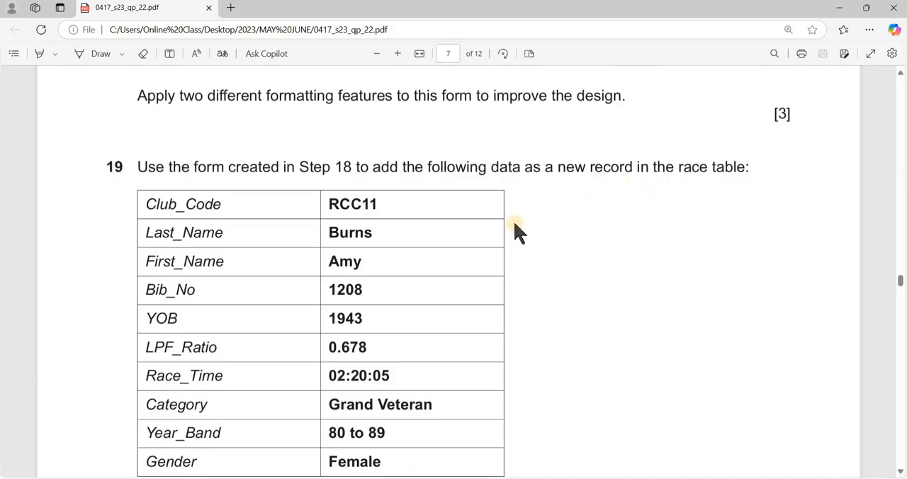
{"action": "scroll", "coordinate": [313, 293], "scroll_direction": "down", "scroll_amount": 1}
{"action": "key", "text": "alt+Tab"}
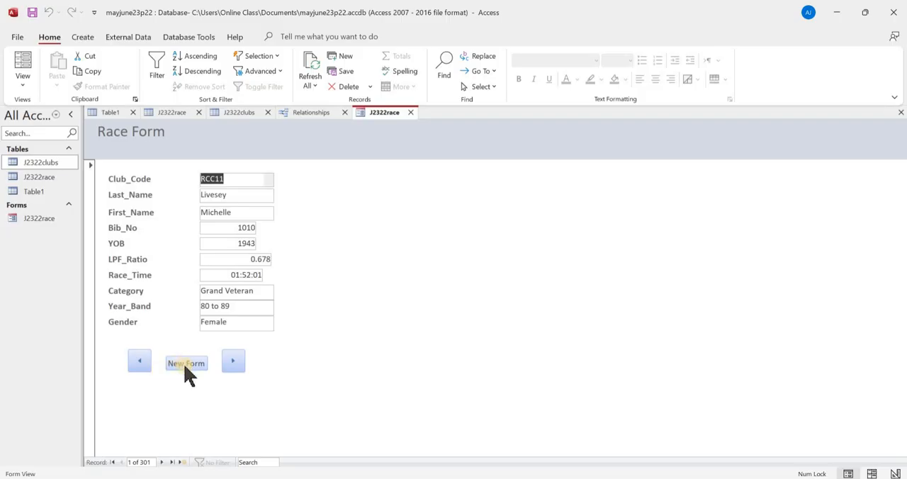
{"action": "left_click", "coordinate": [184, 367]}
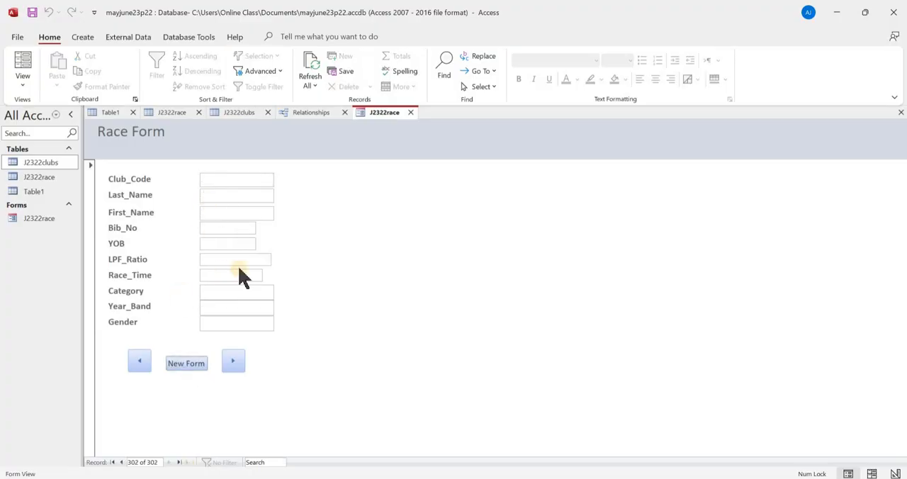
- Copy the club code RCC11 from the question paper PDF into the Club_Code field of the new record in Access
{"action": "key", "text": "alt+Tab"}
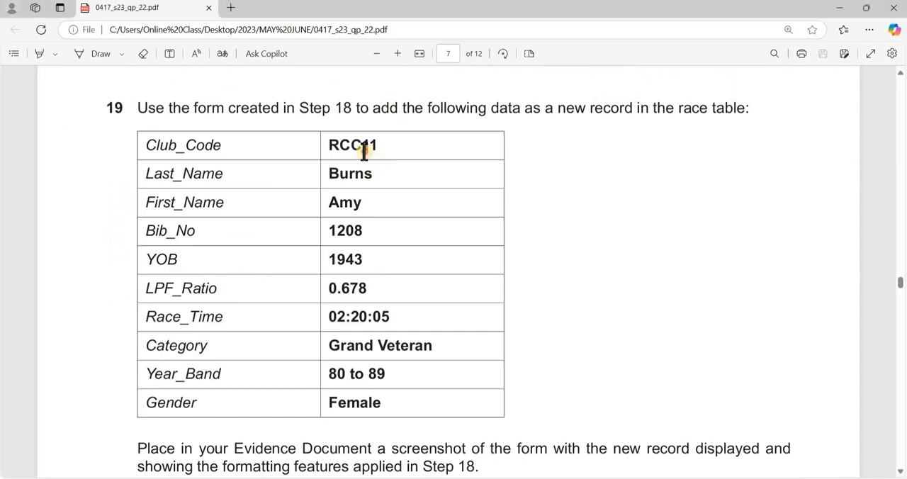
{"action": "double_click", "coordinate": [362, 149]}
{"action": "key", "text": "ctrl+c"}
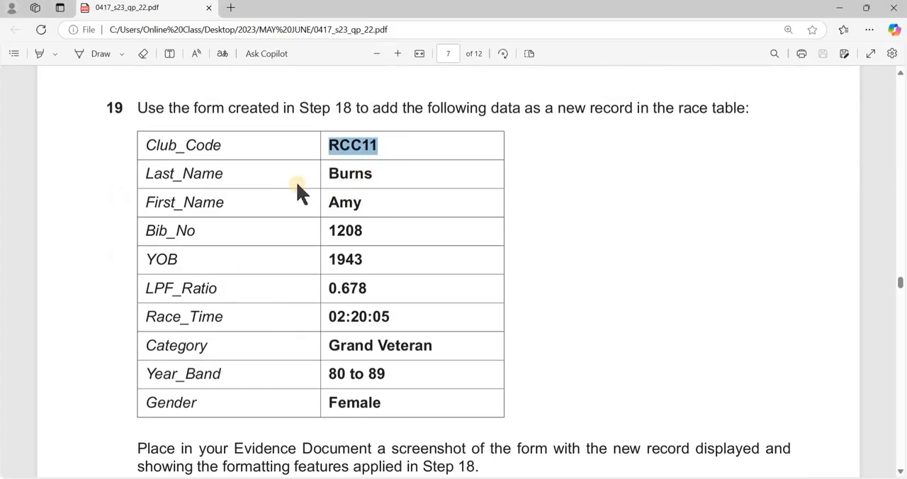
{"action": "key", "text": "alt+Tab"}
{"action": "left_click", "coordinate": [234, 183]}
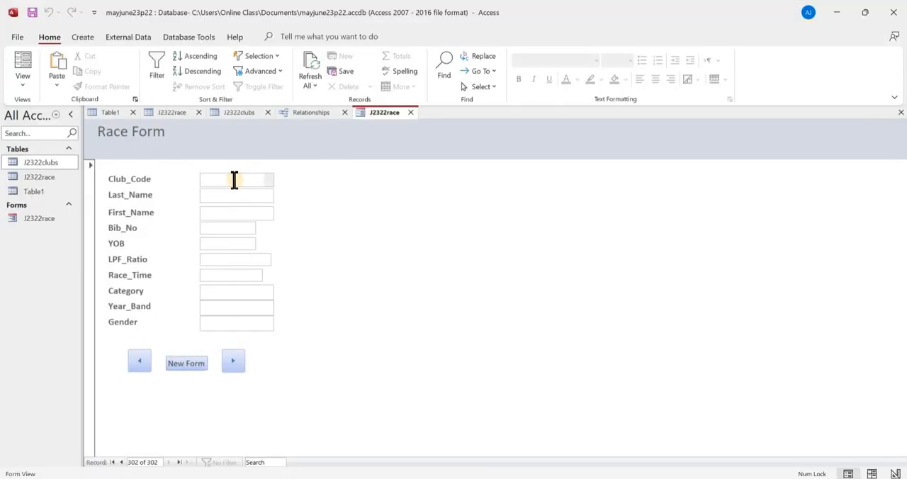
{"action": "key", "text": "ctrl+v"}
- Copy the runner's last name from the question paper PDF into the Last_Name field of the new record in Access
{"action": "key", "text": "alt+Tab"}
{"action": "double_click", "coordinate": [336, 177]}
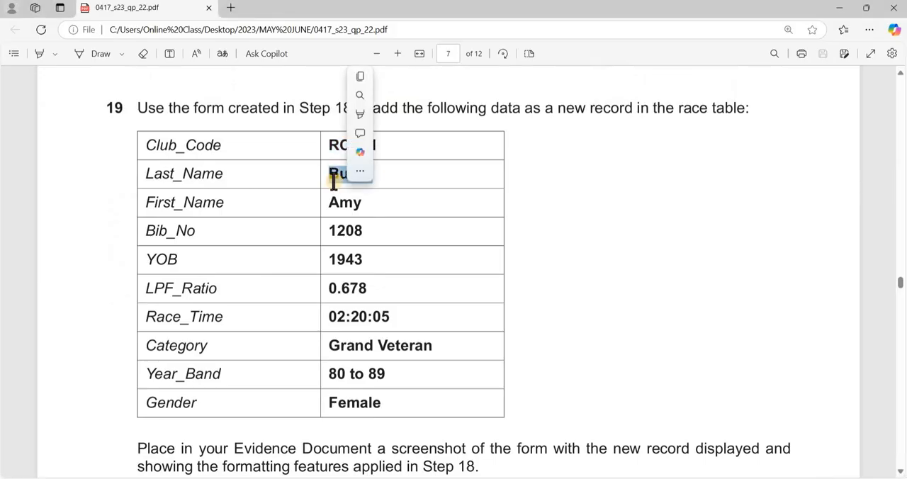
{"action": "key", "text": "ctrl+c"}
{"action": "key", "text": "alt+Tab"}
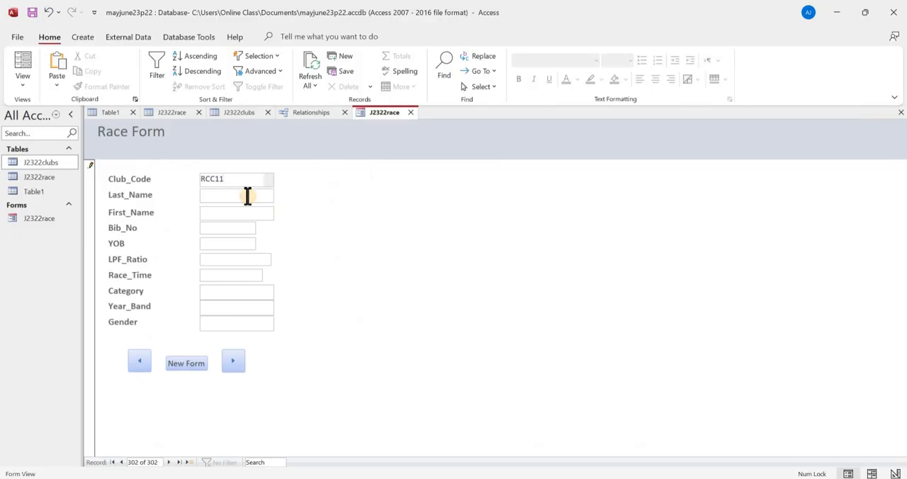
{"action": "key", "text": "ctrl+v"}
- Copy the runner's first name from the question paper PDF into the First_Name field of the new record in Access
{"action": "key", "text": "alt+Tab"}
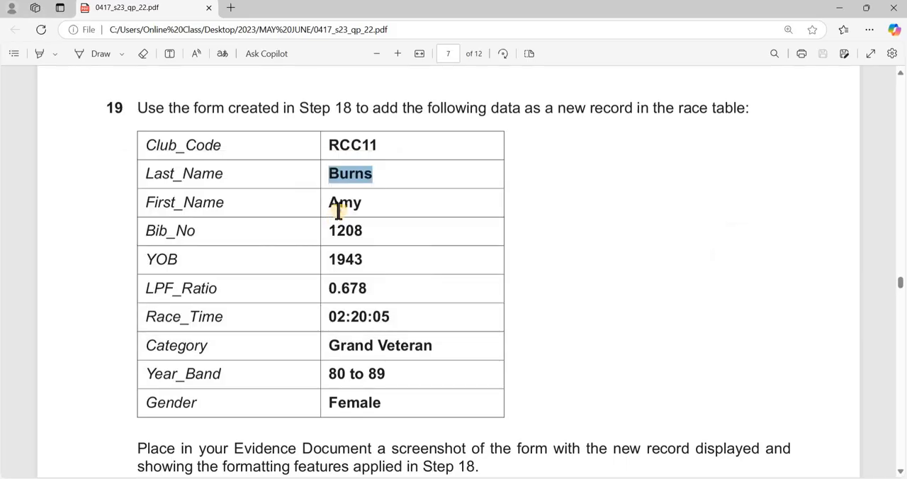
{"action": "left_click", "coordinate": [335, 219]}
{"action": "double_click", "coordinate": [339, 205]}
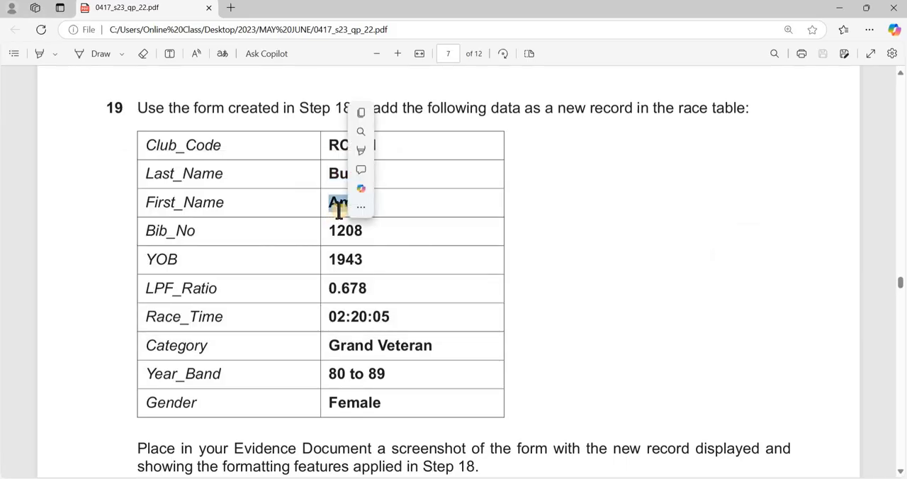
{"action": "key", "text": "ctrl+c"}
{"action": "key", "text": "alt+Tab"}
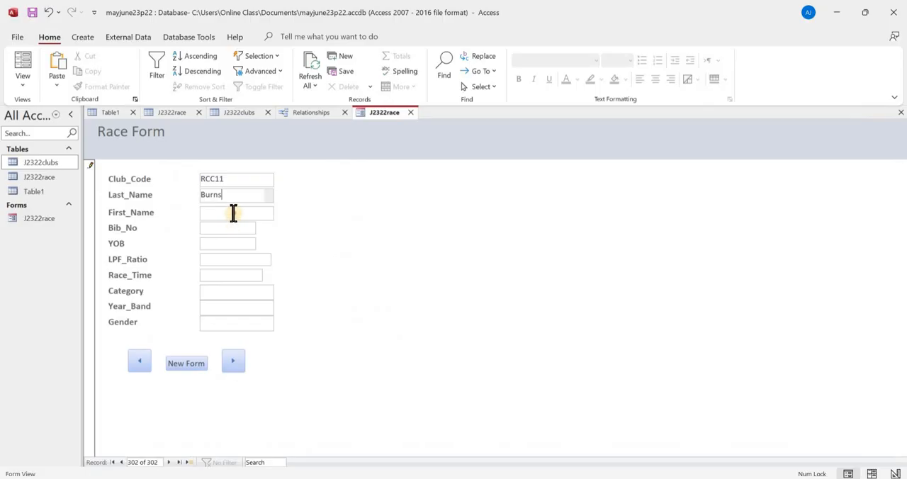
{"action": "key", "text": "ctrl+v"}
- Copy the bib number from the question paper PDF into the record's Bib_No field in Access, and return to the question paper
{"action": "key", "text": "alt+Tab"}
{"action": "double_click", "coordinate": [345, 231]}
{"action": "key", "text": "ctrl+c"}
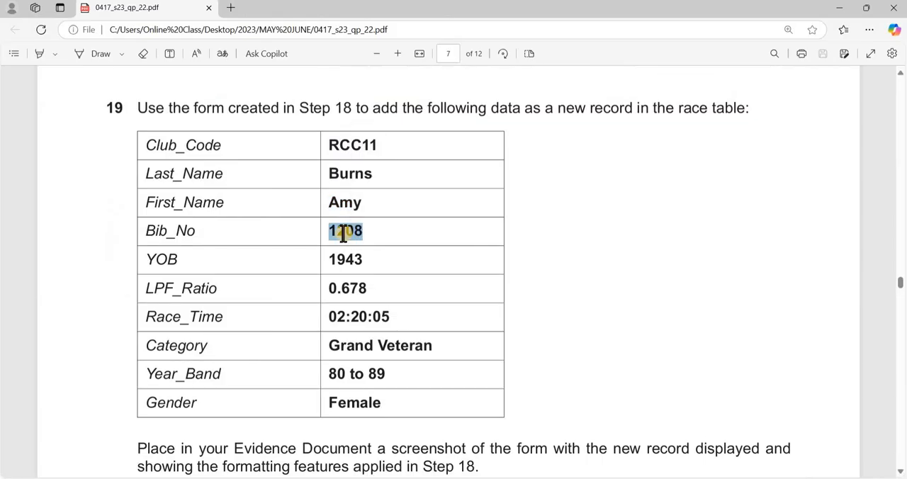
{"action": "key", "text": "alt+Tab"}
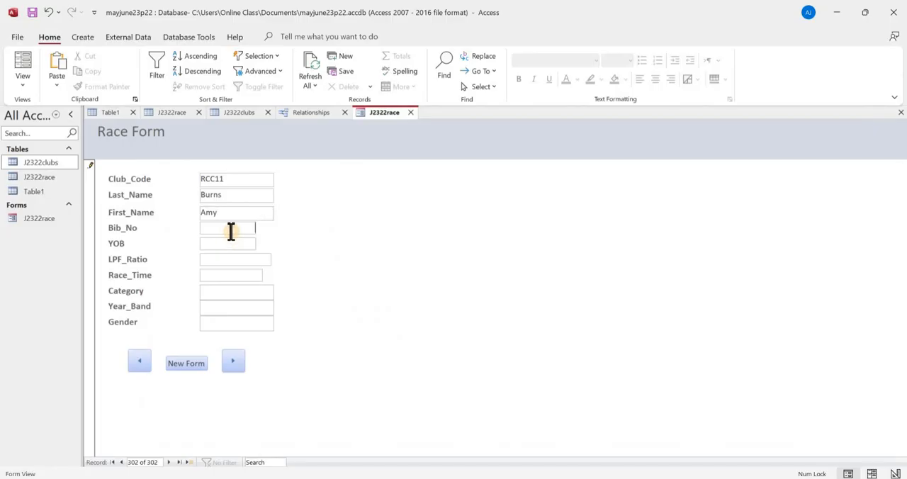
{"action": "left_click", "coordinate": [231, 228]}
{"action": "key", "text": "ctrl+v"}
{"action": "key", "text": "alt+Tab"}
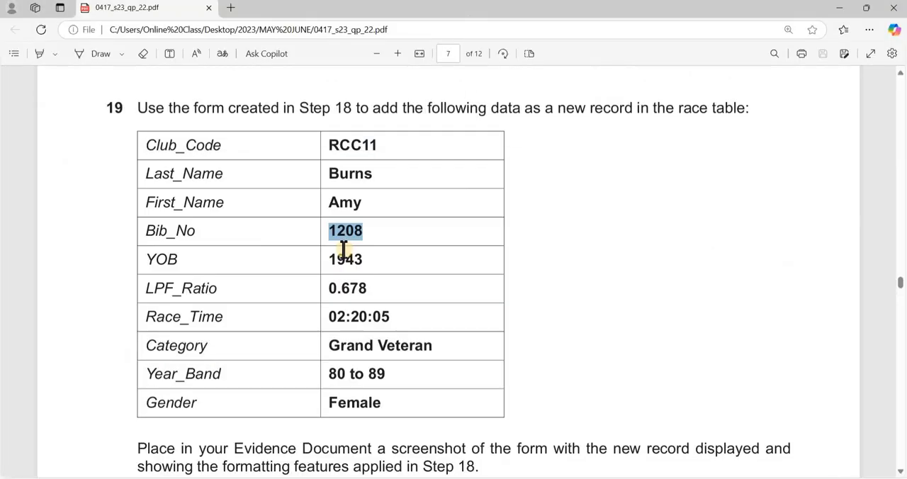
- Copy the year of birth from the question paper PDF into the record's YOB field in Access, and return to the question paper
{"action": "double_click", "coordinate": [345, 260]}
{"action": "key", "text": "ctrl+c"}
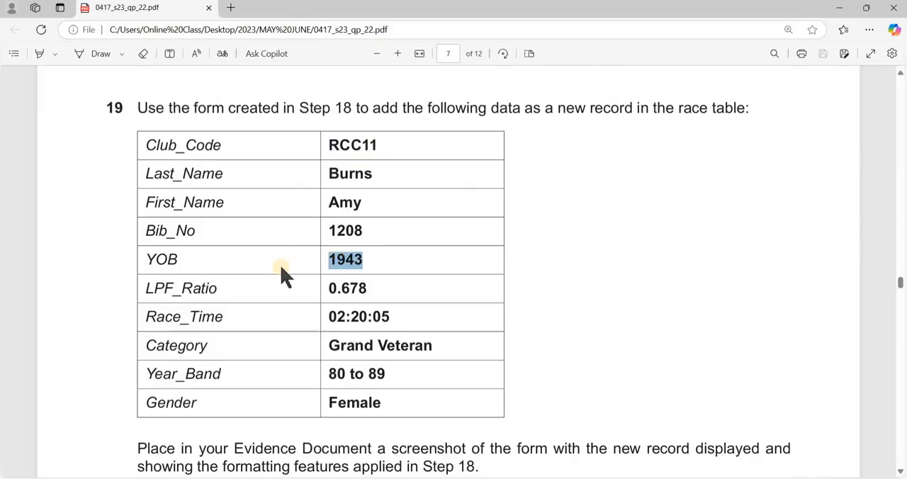
{"action": "key", "text": "alt+Tab"}
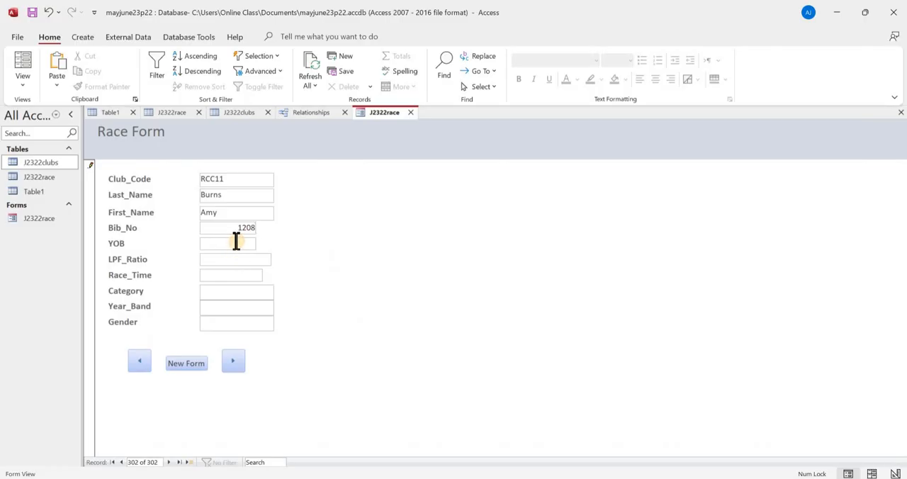
{"action": "left_click", "coordinate": [236, 242]}
{"action": "key", "text": "ctrl+v"}
{"action": "key", "text": "alt+Tab"}
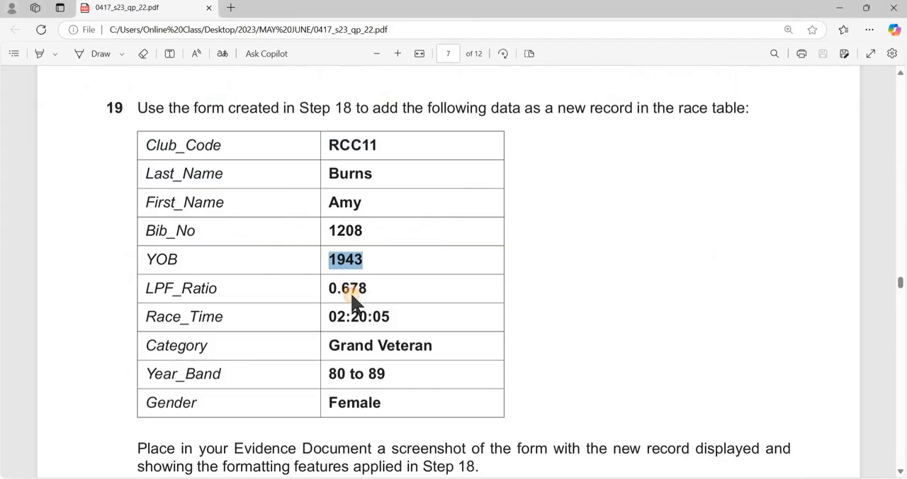
- Copy the ratio 0.678 from the question paper into the LPF_Ratio field of the race form in Access, and return to the PDF
{"action": "double_click", "coordinate": [352, 290]}
{"action": "key", "text": "ctrl+c"}
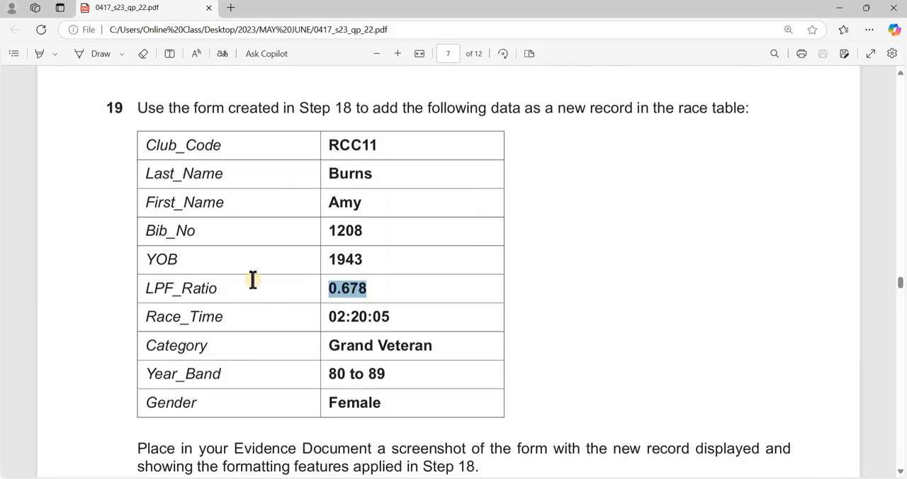
{"action": "key", "text": "alt+Tab"}
{"action": "left_click", "coordinate": [251, 259]}
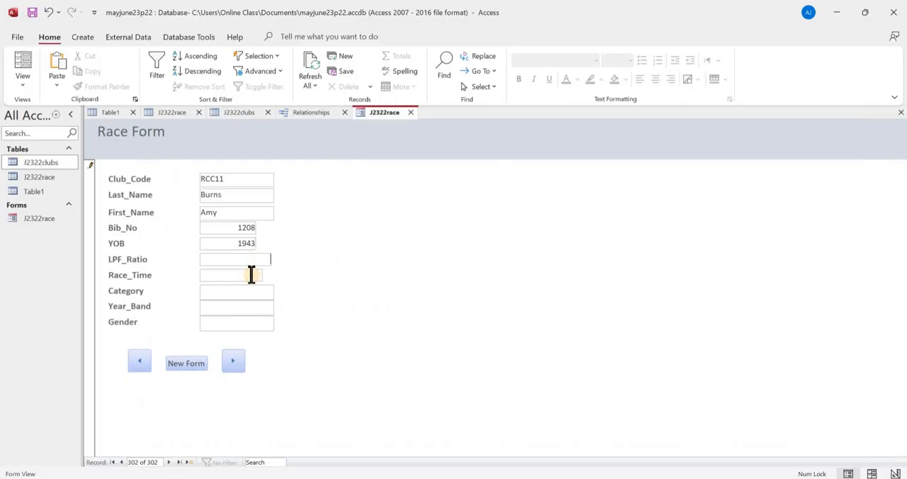
{"action": "key", "text": "alt+Tab"}
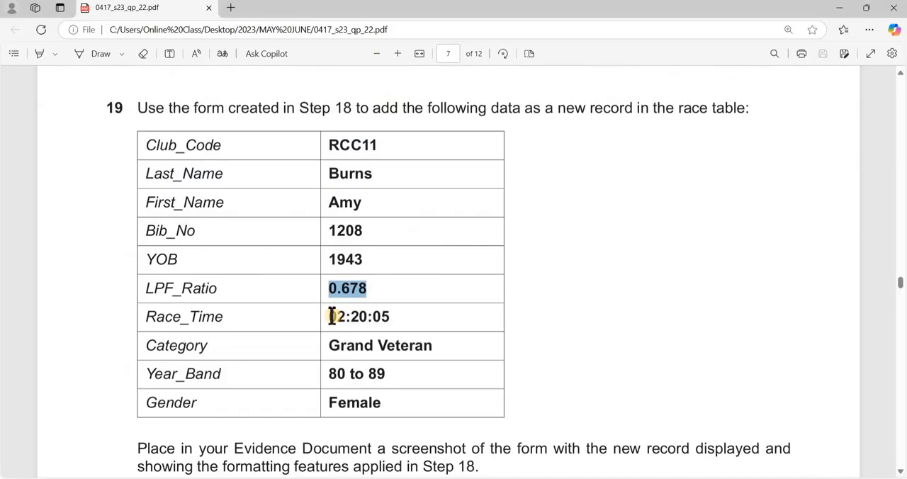
- Copy the time 02:20:05 from the question paper into the Race_Time field in Access, and return to the question paper
{"action": "double_click", "coordinate": [394, 306]}
{"action": "key", "text": "ctrl+c"}
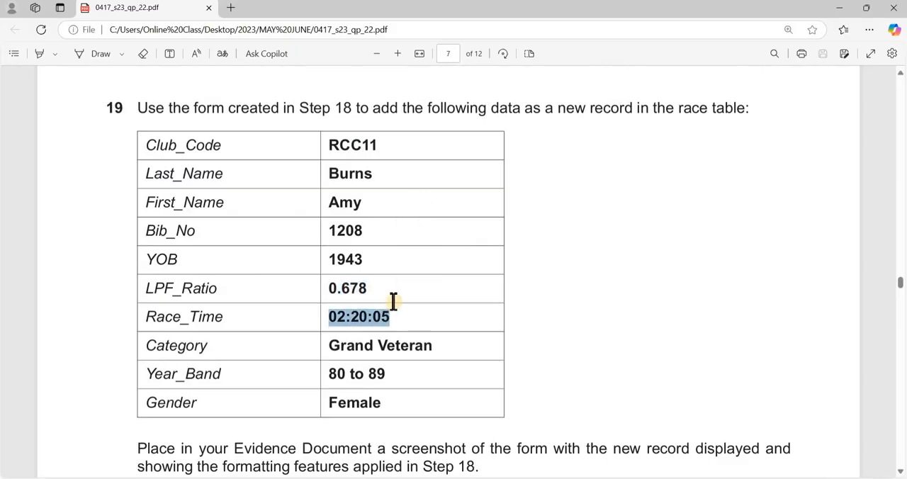
{"action": "key", "text": "alt+Tab"}
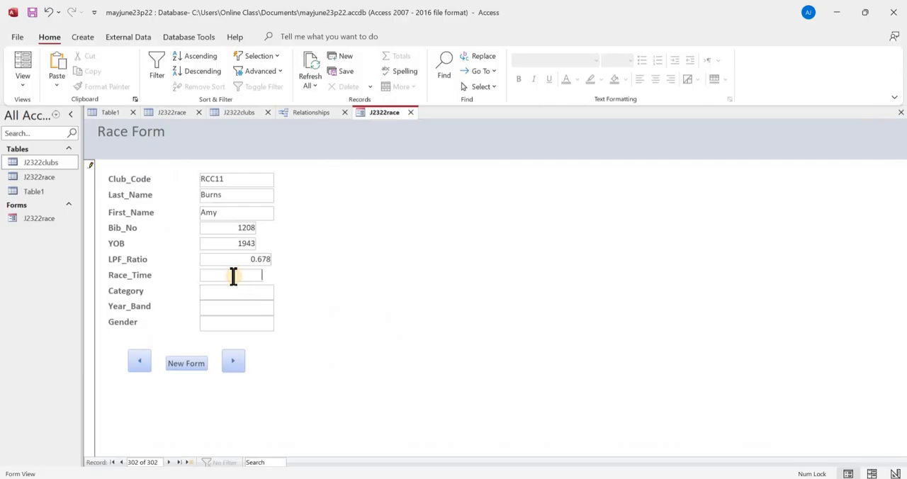
{"action": "key", "text": "ctrl+v"}
{"action": "key", "text": "alt+Tab"}
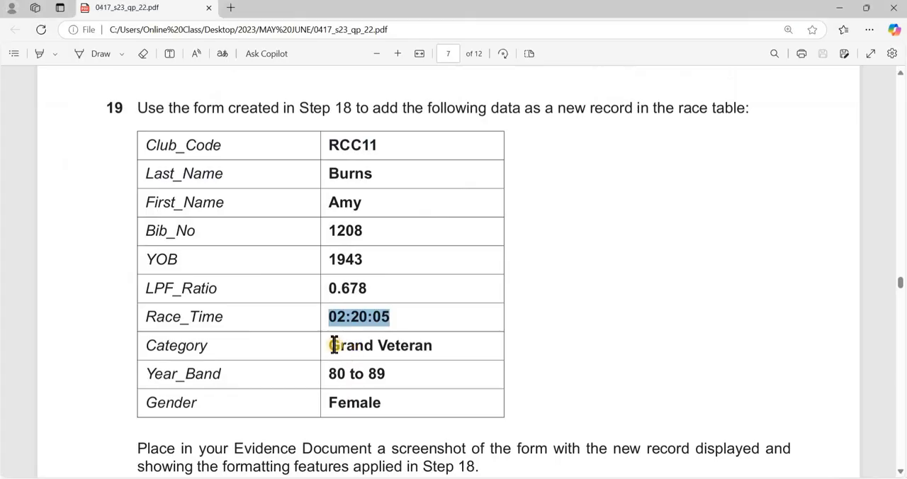
- Copy Grand Veteran from the question paper into the Category field of the record in Access, and return to the question paper
{"action": "triple_click", "coordinate": [429, 347]}
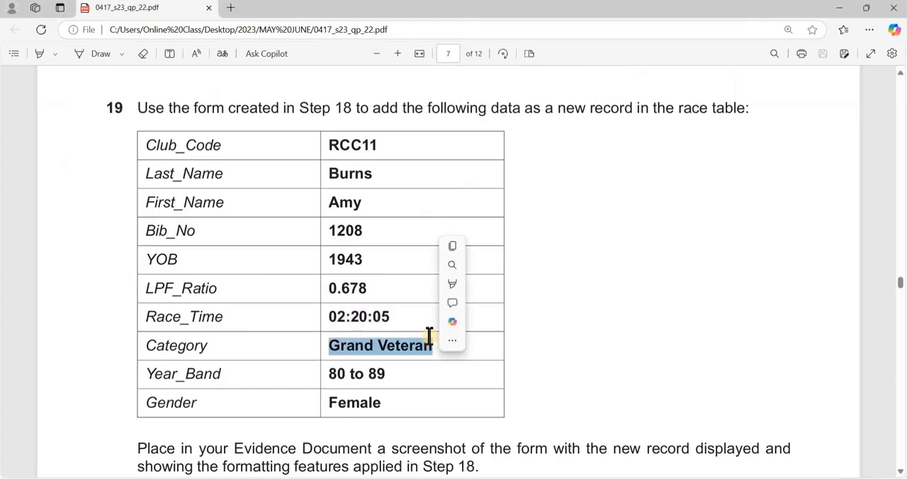
{"action": "key", "text": "ctrl+c"}
{"action": "key", "text": "alt+Tab"}
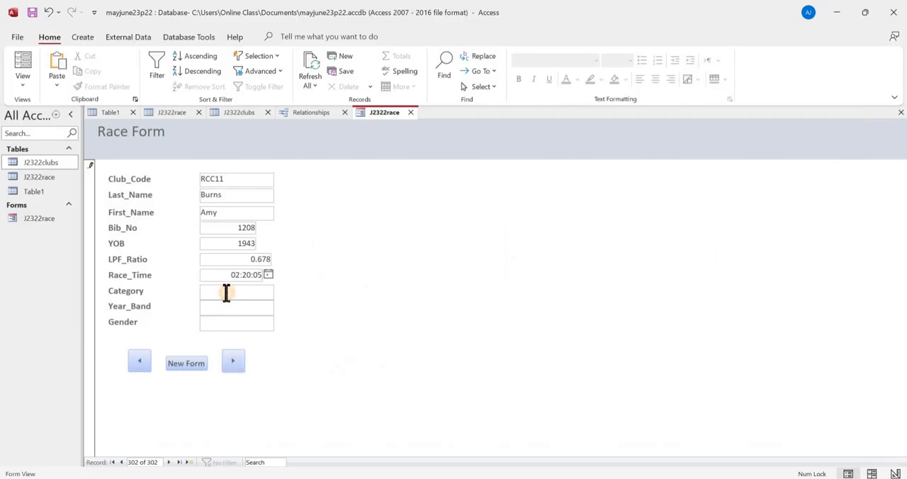
{"action": "key", "text": "ctrl+v"}
{"action": "key", "text": "alt+Tab"}
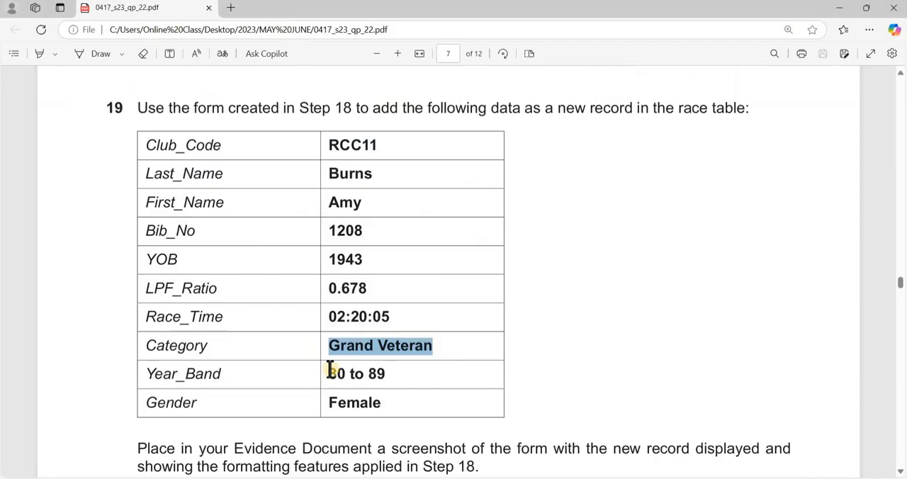
- Copy 80 to 89 from the question paper into the Year_Band field of the record in Access, and return to the question paper
{"action": "triple_click", "coordinate": [384, 374]}
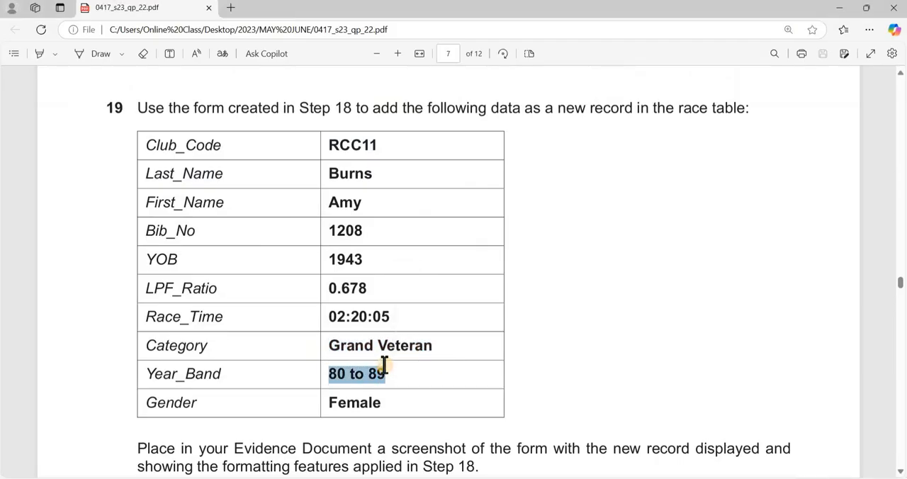
{"action": "key", "text": "alt+Tab"}
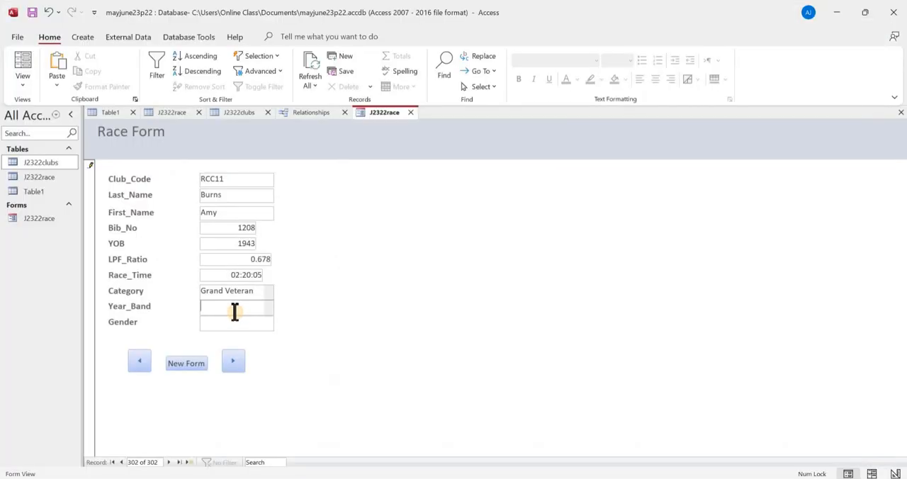
{"action": "key", "text": "ctrl+v"}
{"action": "key", "text": "alt+Tab"}
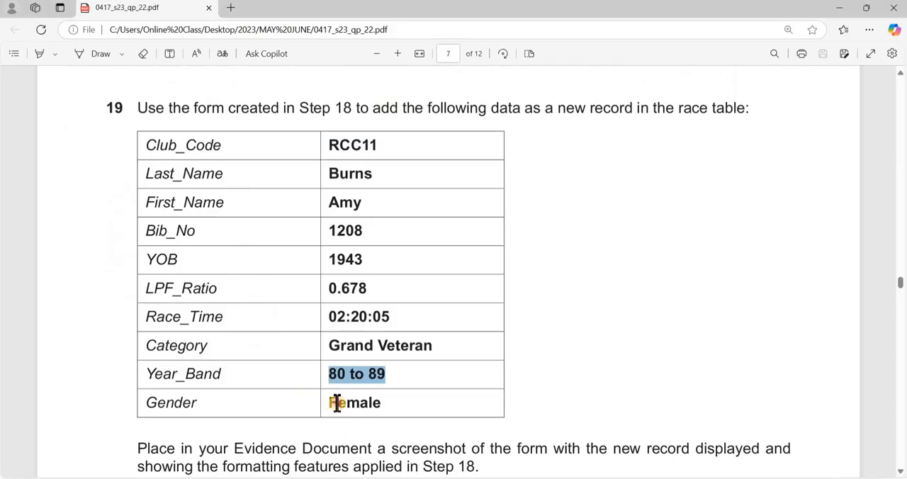
- Copy Female from the question paper into the record's Gender field in Access, check the evidence instruction in the PDF, and save the record
{"action": "double_click", "coordinate": [333, 403]}
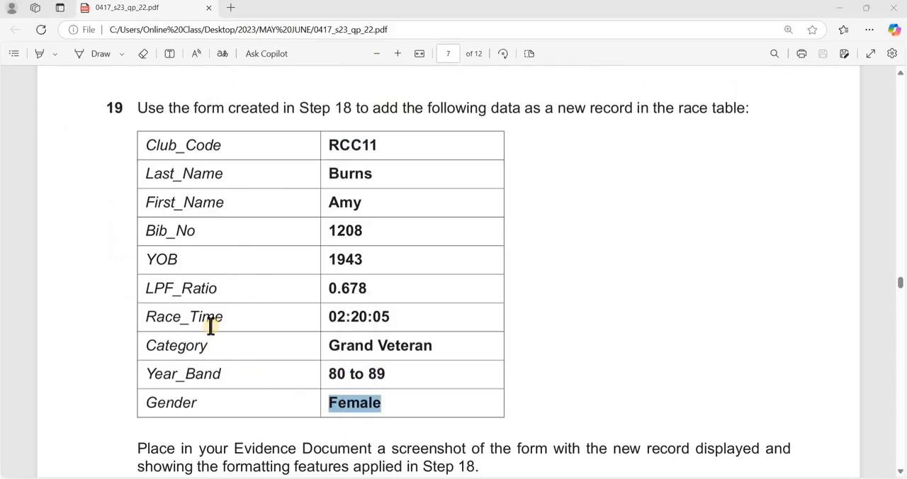
{"action": "key", "text": "alt+Tab"}
{"action": "type", "text": "Female"}
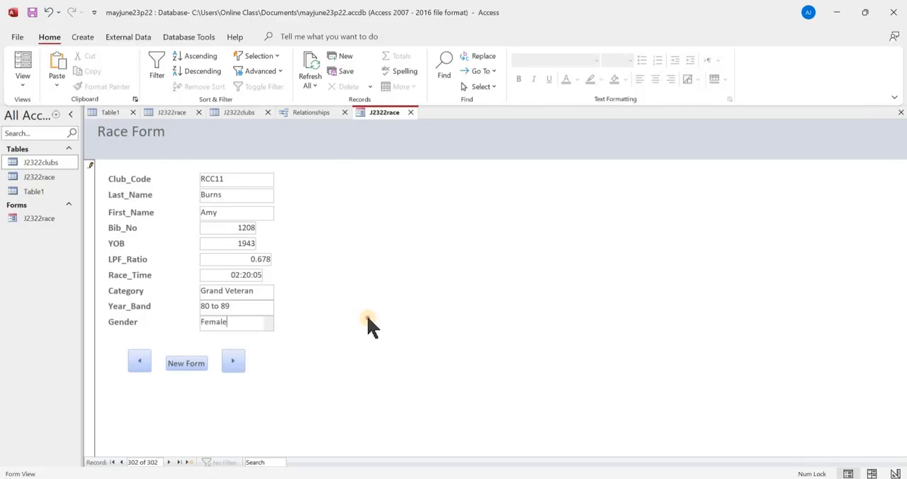
{"action": "key", "text": "alt+Tab"}
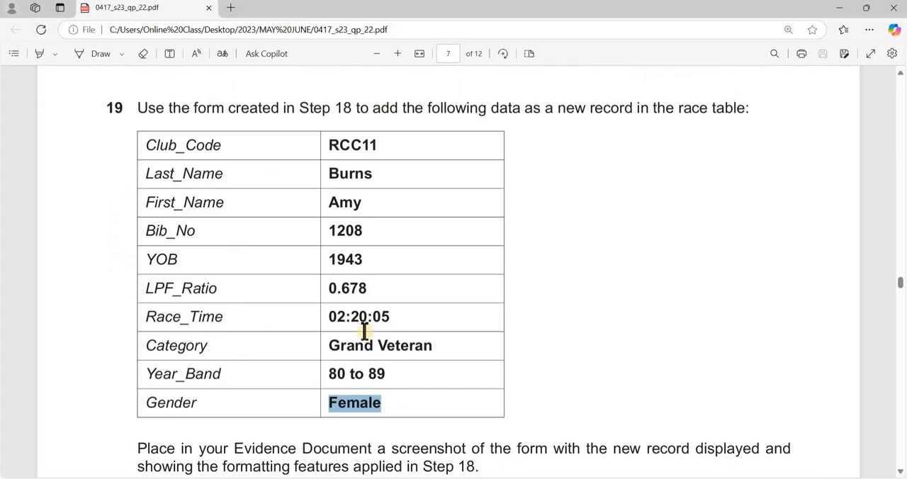
{"action": "scroll", "coordinate": [229, 340], "scroll_direction": "down", "scroll_amount": 3}
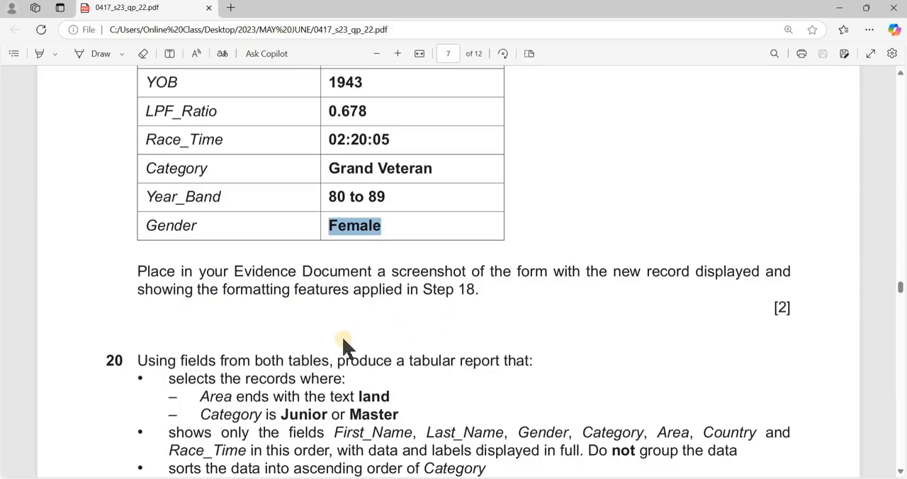
{"action": "key", "text": "alt+Tab"}
{"action": "key", "text": "ctrl+s"}
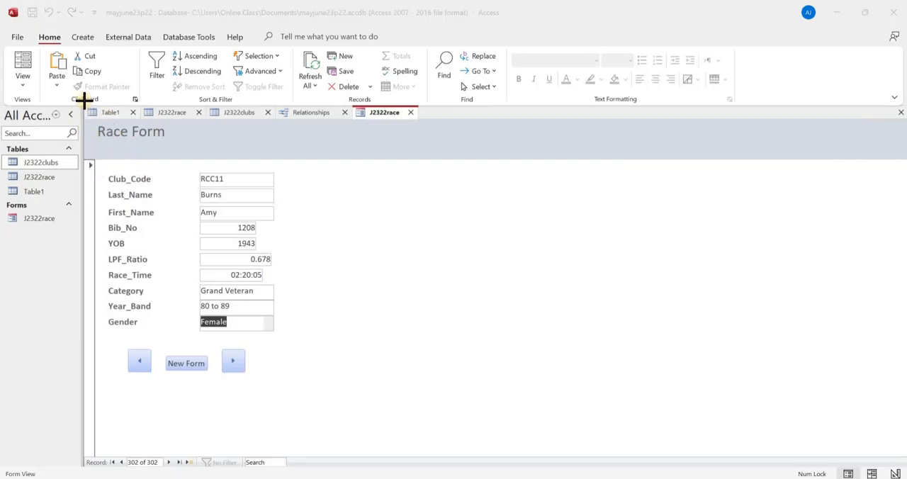
- Capture a screenshot of the race form with the new record and paste it under Step 19 evidence in the Word evidence document
{"action": "key", "text": "super+shift+s"}
{"action": "left_click_drag", "start_coordinate": [81, 95], "coordinate": [287, 377]}
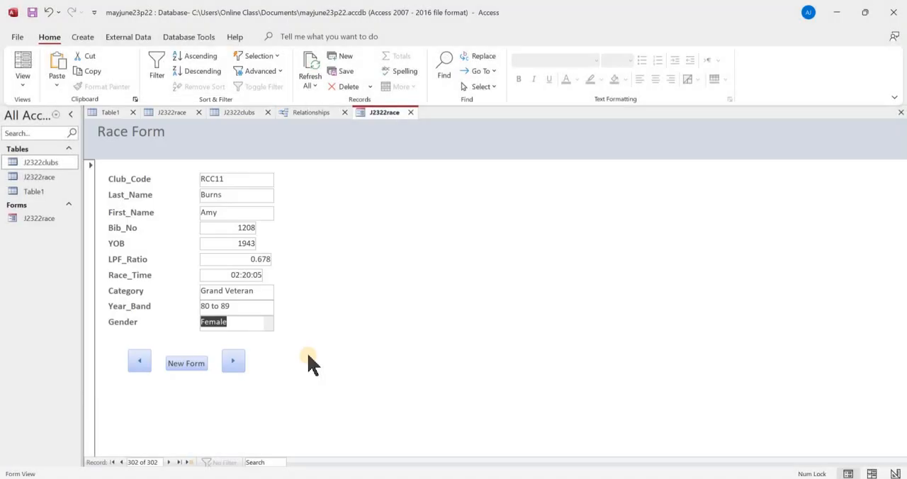
{"action": "key", "text": "alt+Tab"}
{"action": "key", "text": "alt+Tab"}
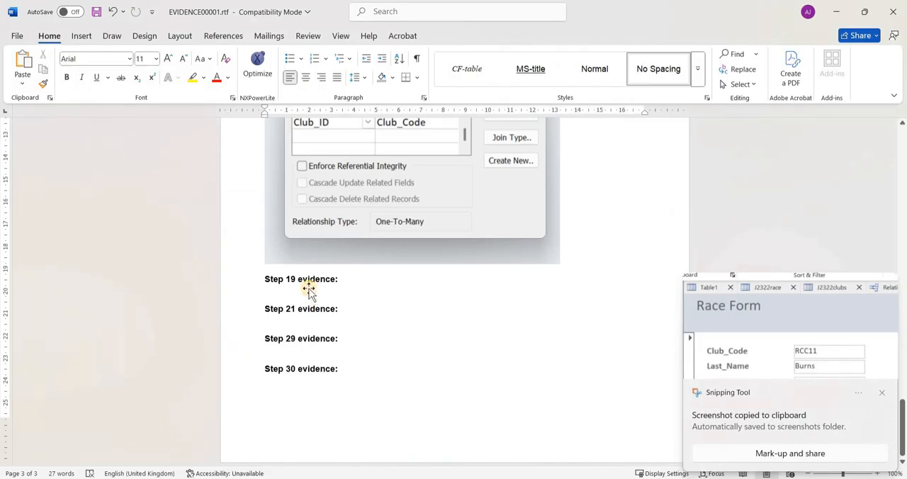
{"action": "key", "text": "ctrl+v"}
- Insert blank lines before the Step 19 evidence heading to move it onto the same page as its race form screenshot
{"action": "scroll", "coordinate": [303, 294], "scroll_direction": "down", "scroll_amount": 3}
{"action": "scroll", "coordinate": [304, 294], "scroll_direction": "up", "scroll_amount": 5}
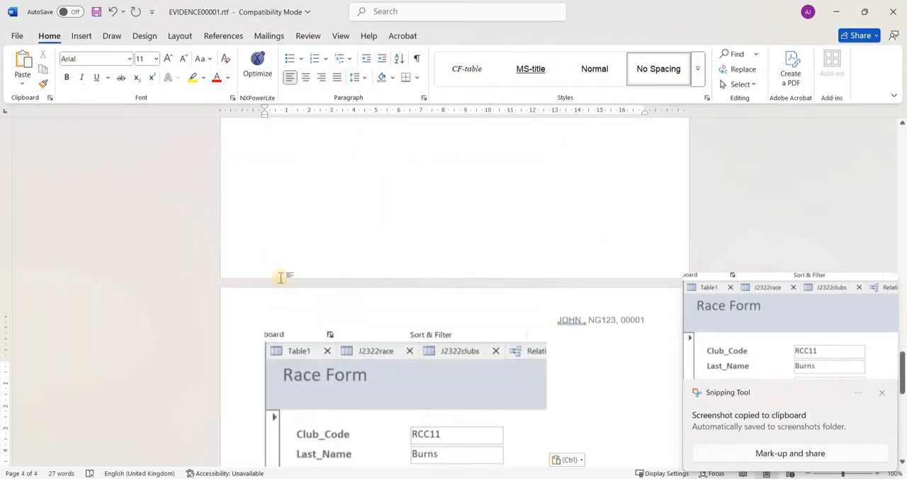
{"action": "scroll", "coordinate": [281, 278], "scroll_direction": "up", "scroll_amount": 3}
{"action": "left_click", "coordinate": [263, 238]}
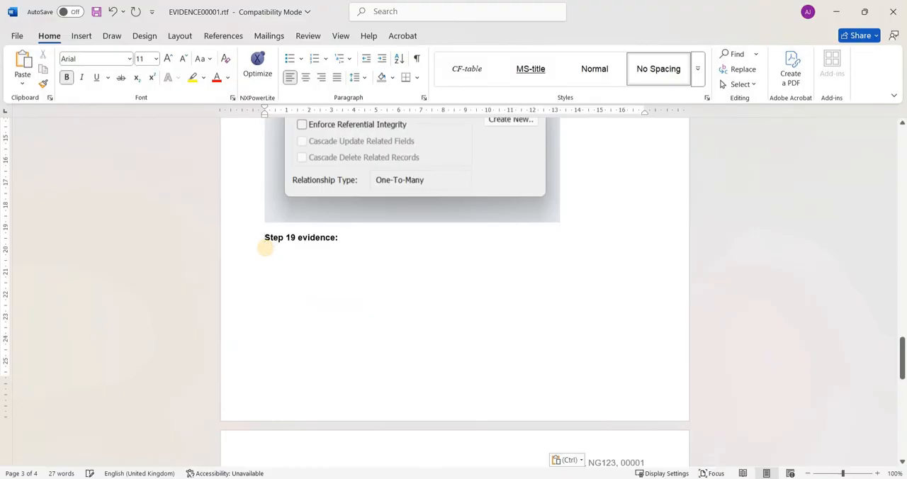
{"action": "key", "text": "Return"}
{"action": "key", "text": "Return"}
{"action": "key", "text": "Return"}
{"action": "key", "text": "Return"}
{"action": "key", "text": "Return"}
{"action": "key", "text": "Return"}
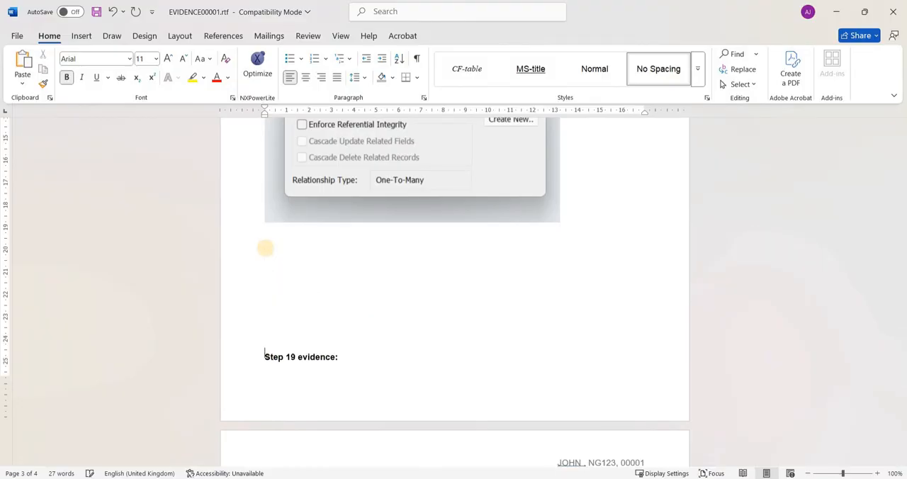
{"action": "key", "text": "Return"}
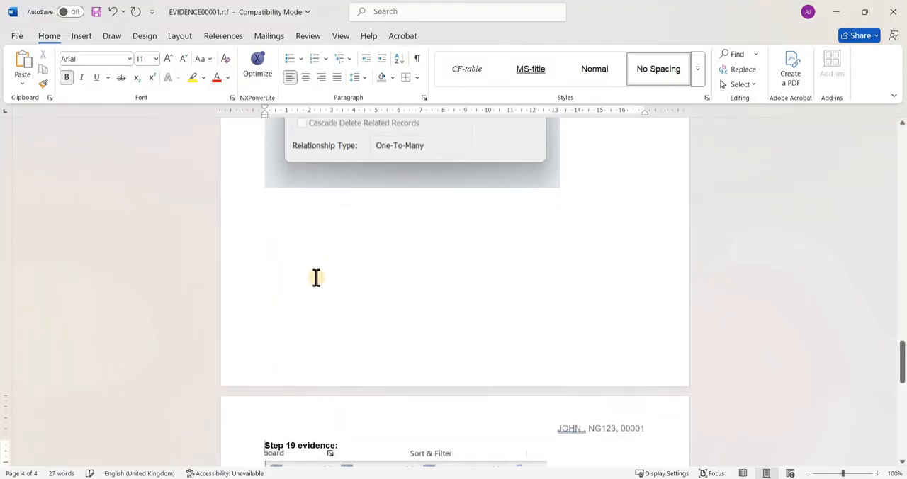
{"action": "scroll", "coordinate": [316, 277], "scroll_direction": "down", "scroll_amount": 12}
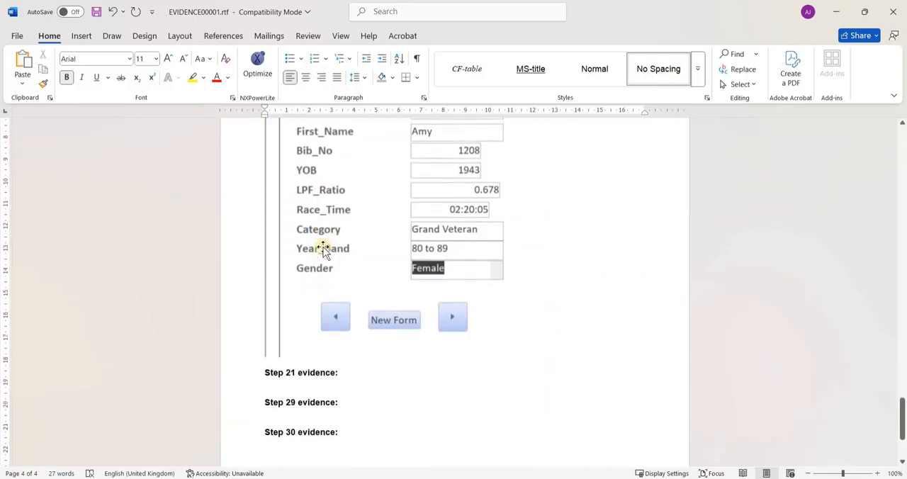
- Switch to Access, close and reopen the J2322race table, and return to the race form
{"action": "key", "text": "alt+Tab"}
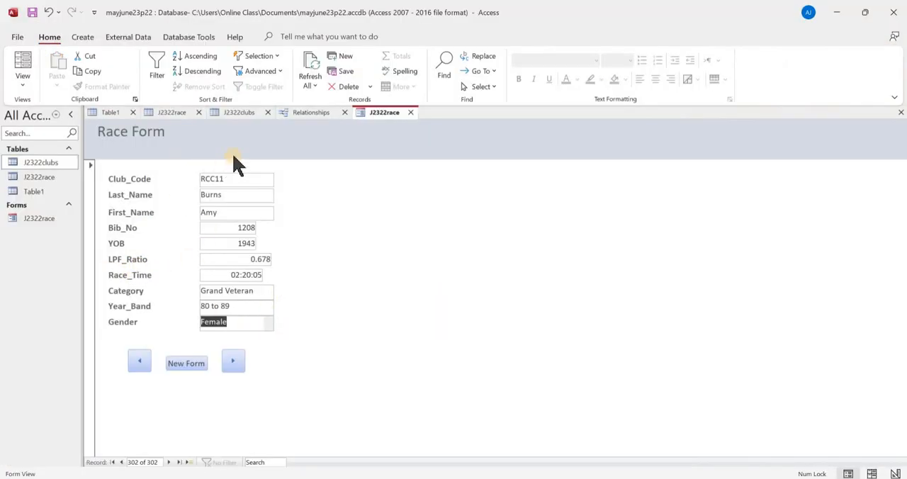
{"action": "left_click", "coordinate": [198, 113]}
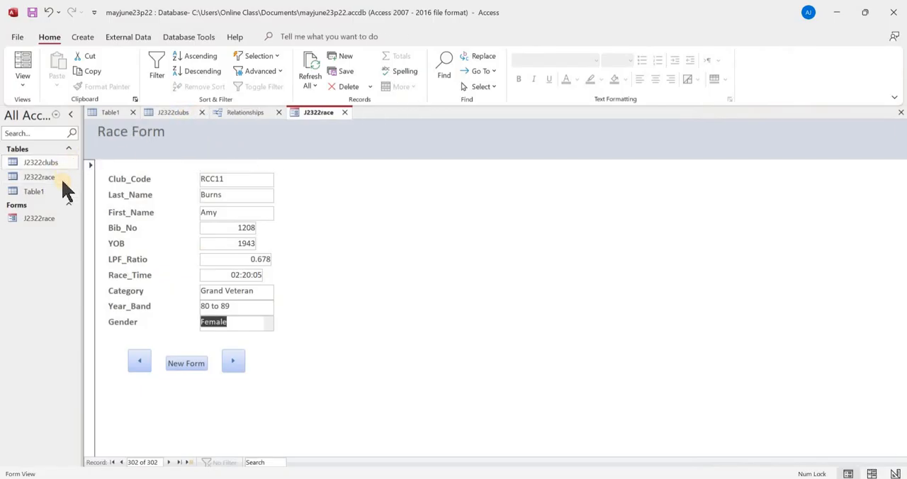
{"action": "double_click", "coordinate": [62, 178]}
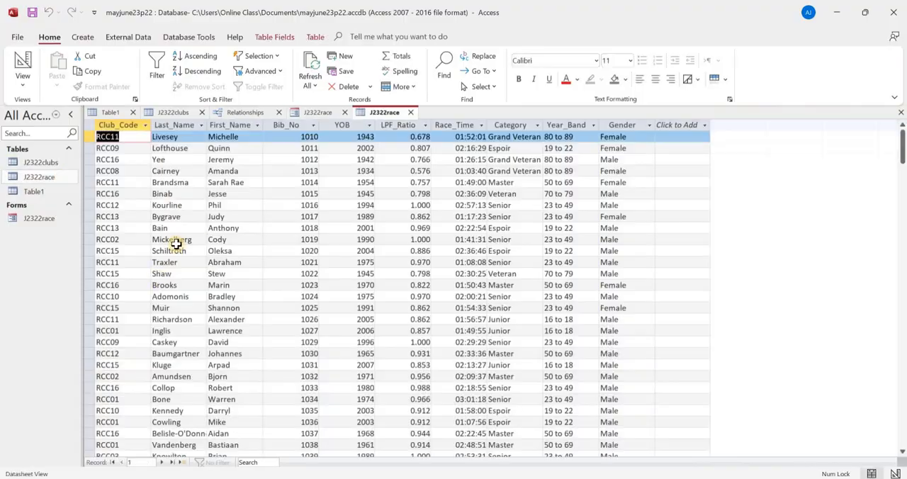
{"action": "double_click", "coordinate": [48, 221]}
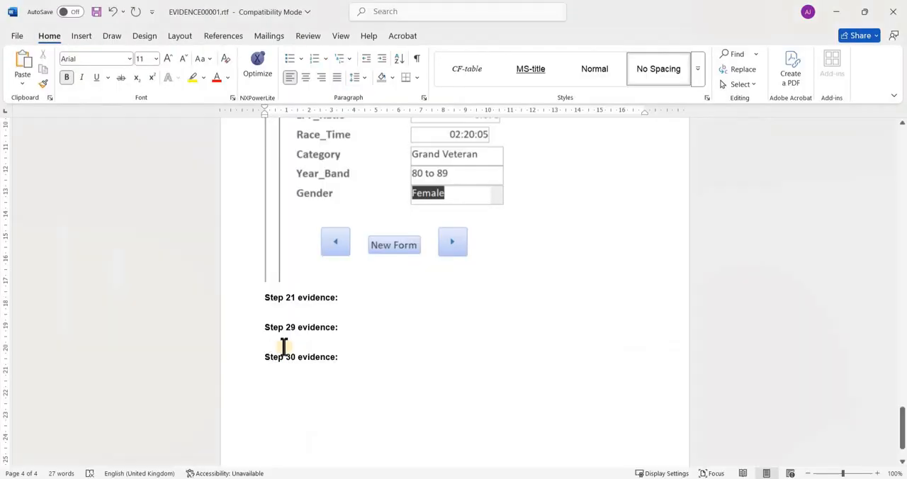
{"action": "left_click", "coordinate": [283, 354]}
- Switch to the question paper PDF and examine the tabular report requirements of task 20
{"action": "key", "text": "alt+Tab"}
{"action": "key", "text": "alt+Tab"}
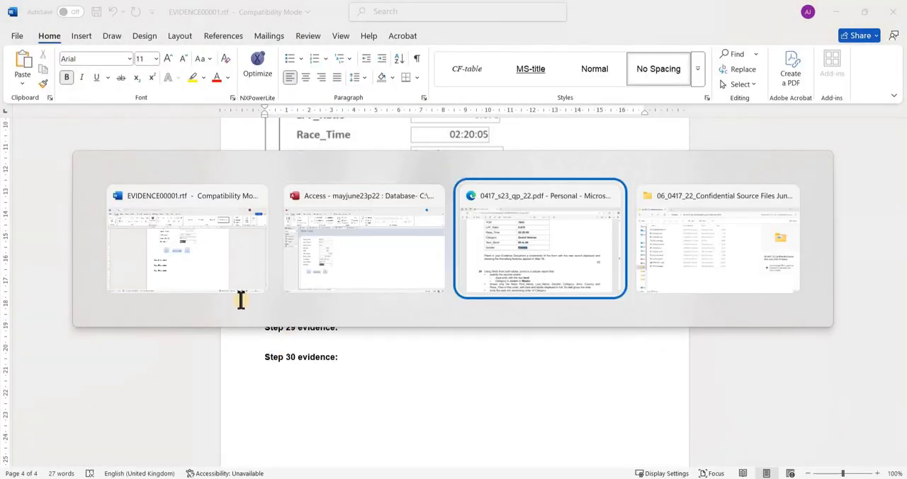
{"action": "scroll", "coordinate": [233, 284], "scroll_direction": "down", "scroll_amount": 3}
{"action": "scroll", "coordinate": [209, 252], "scroll_direction": "down", "scroll_amount": 1}
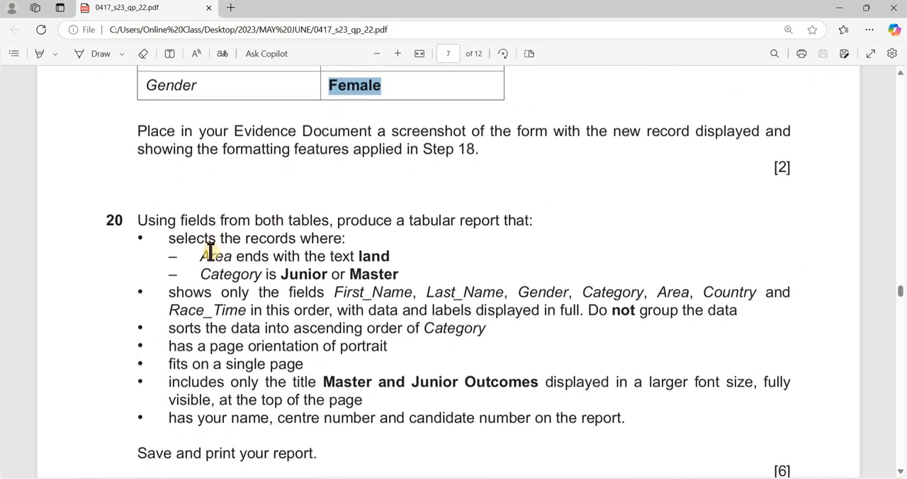
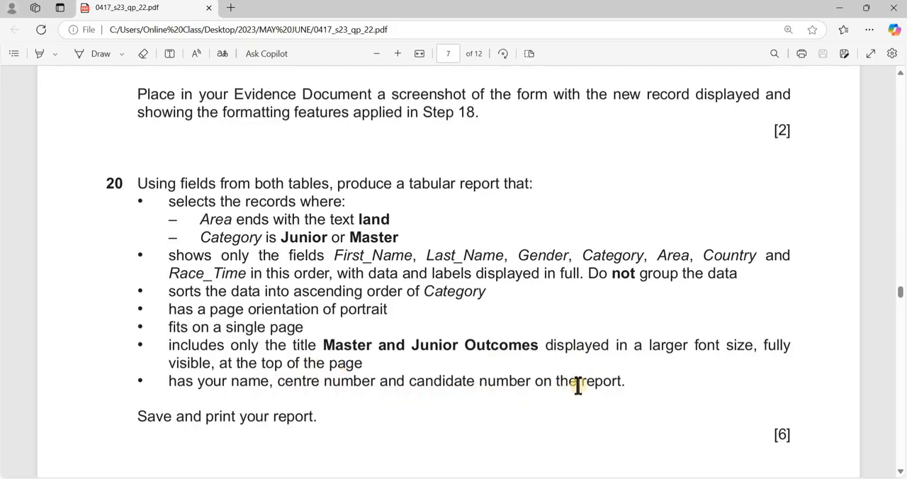
- Switch to Access and create a new query in Design view containing the J2322clubs and J2322race tables
{"action": "scroll", "coordinate": [498, 329], "scroll_direction": "down", "scroll_amount": 3}
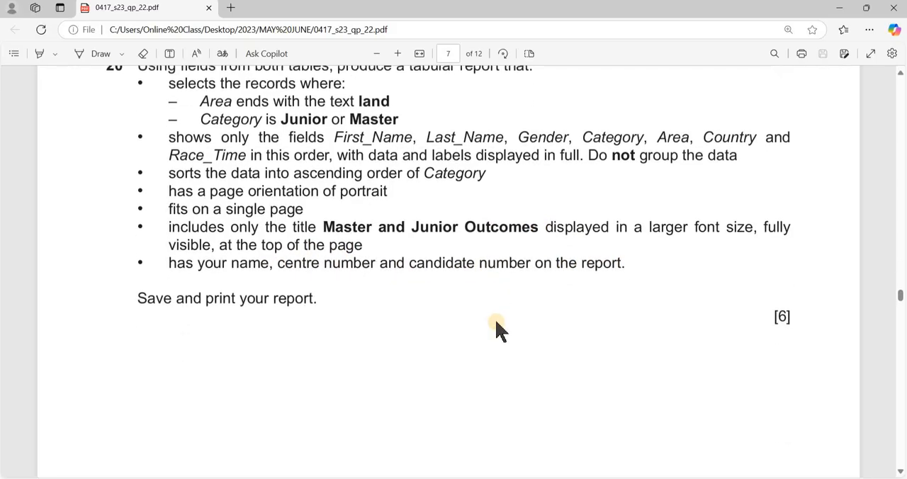
{"action": "scroll", "coordinate": [364, 290], "scroll_direction": "up", "scroll_amount": 3}
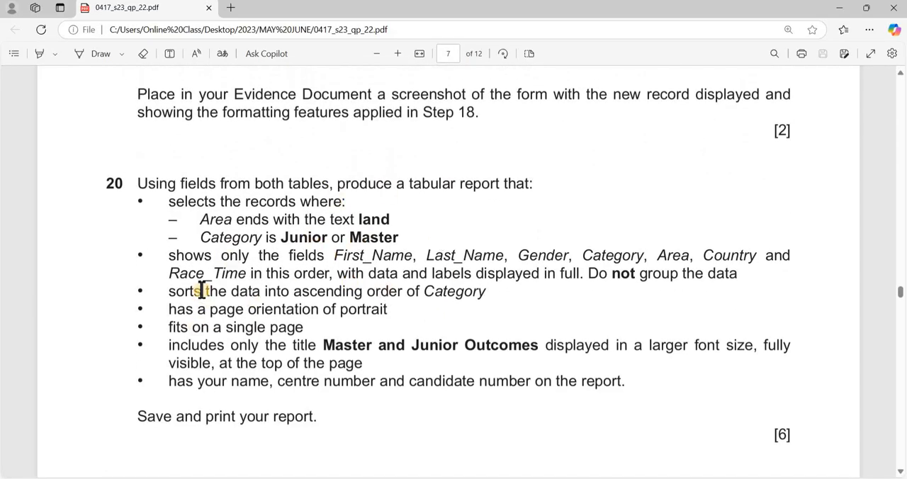
{"action": "key", "text": "alt+Tab"}
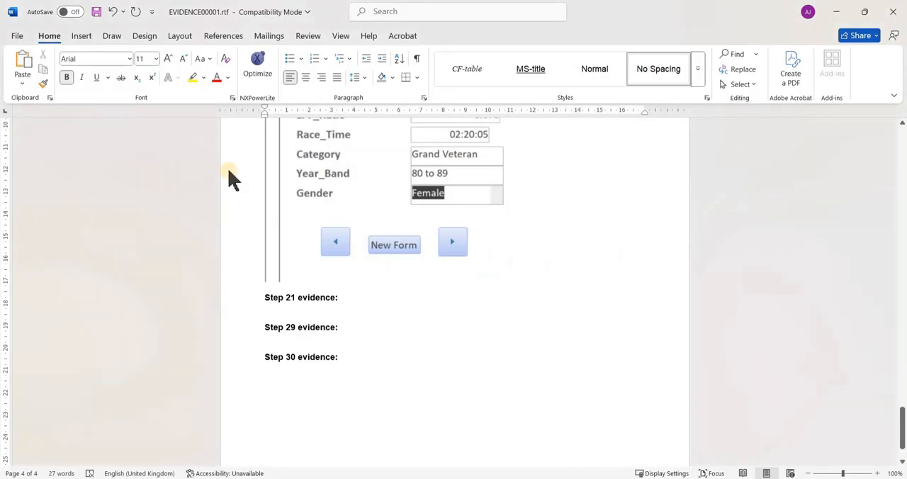
{"action": "key", "text": "alt+Tab"}
{"action": "key", "text": "Tab"}
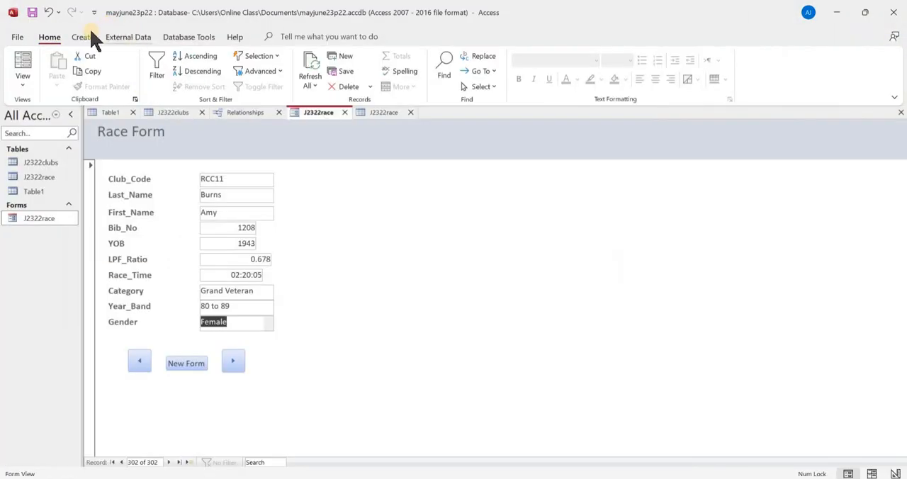
{"action": "left_click", "coordinate": [93, 40]}
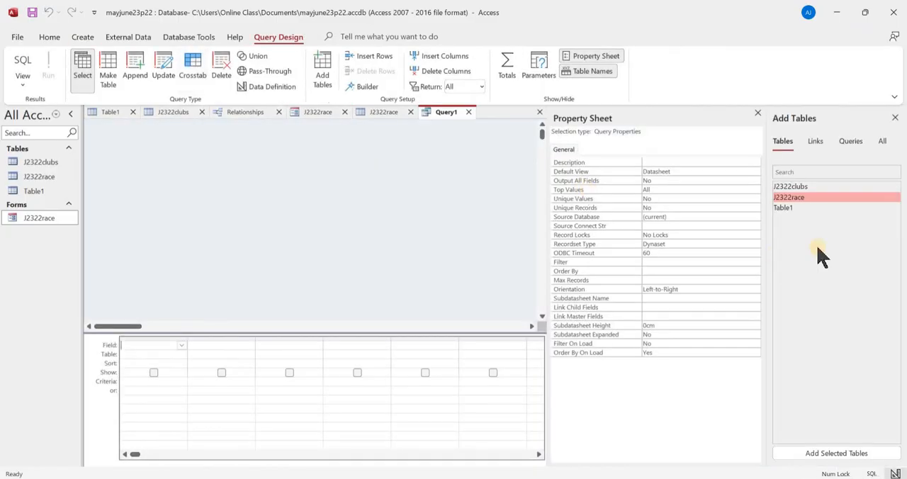
{"action": "double_click", "coordinate": [815, 186]}
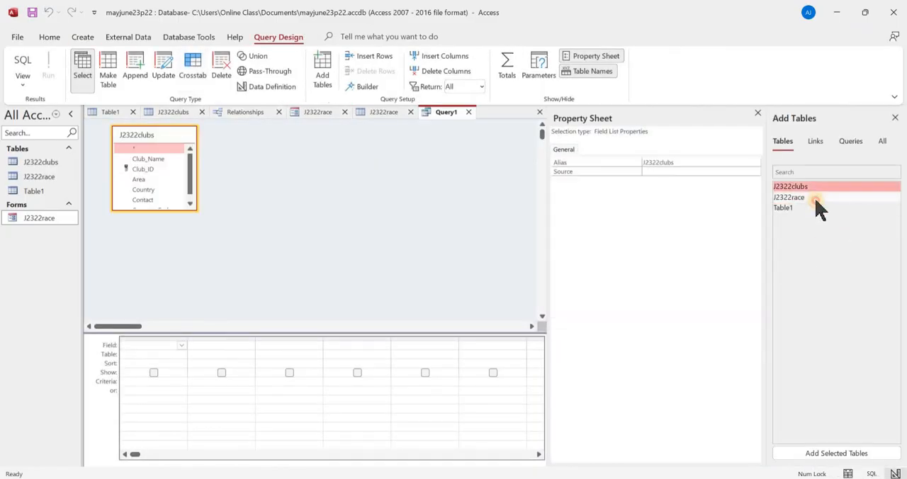
{"action": "double_click", "coordinate": [815, 199]}
{"action": "left_click", "coordinate": [895, 118]}
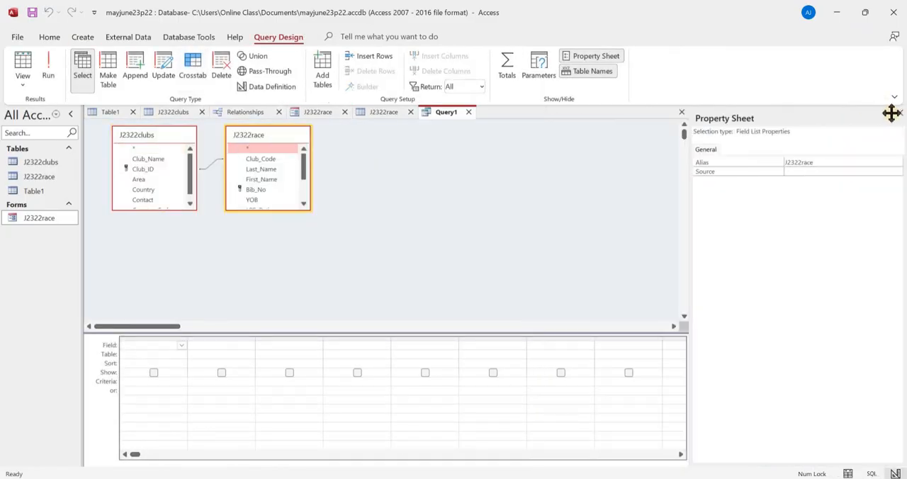
- Enlarge the J2322race and J2322clubs field lists in the query design to show all their fields
{"action": "left_click", "coordinate": [287, 212]}
{"action": "left_click", "coordinate": [287, 208]}
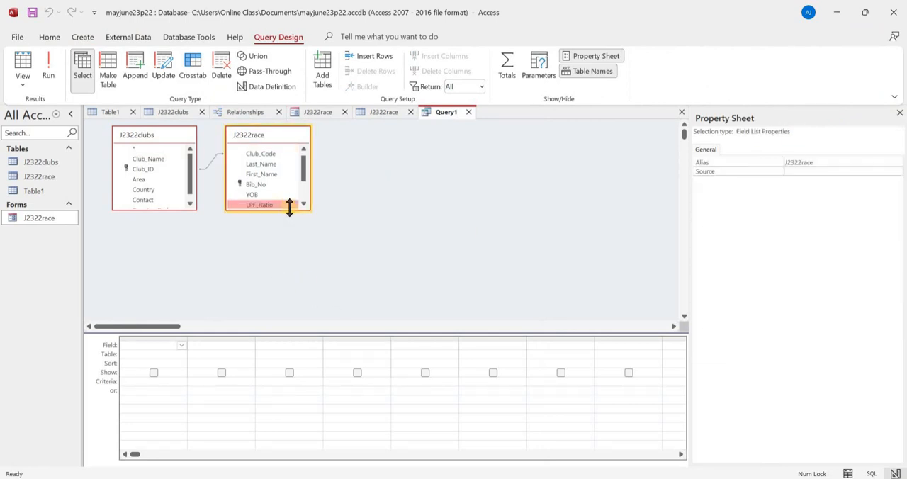
{"action": "double_click", "coordinate": [289, 209]}
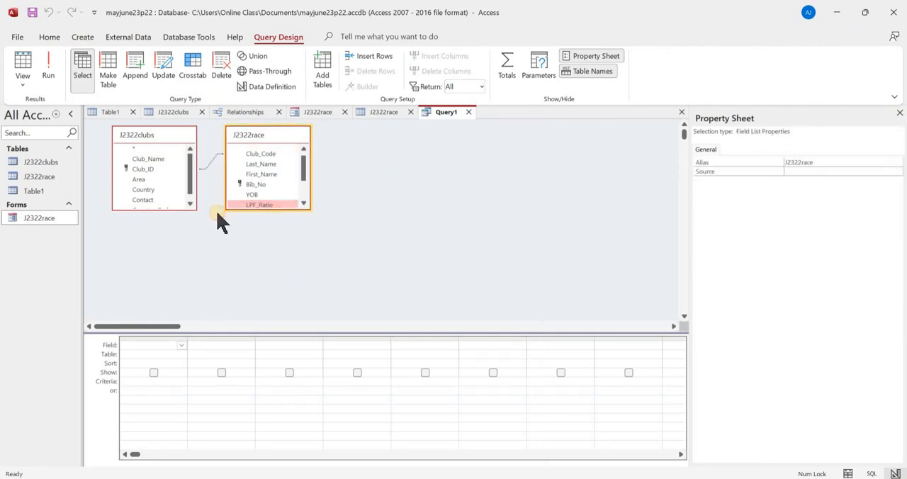
{"action": "double_click", "coordinate": [171, 208]}
- Check the task 20 field order in the question paper and add First_Name, Last_Name and Gender from J2322race to the query
{"action": "key", "text": "alt+Tab"}
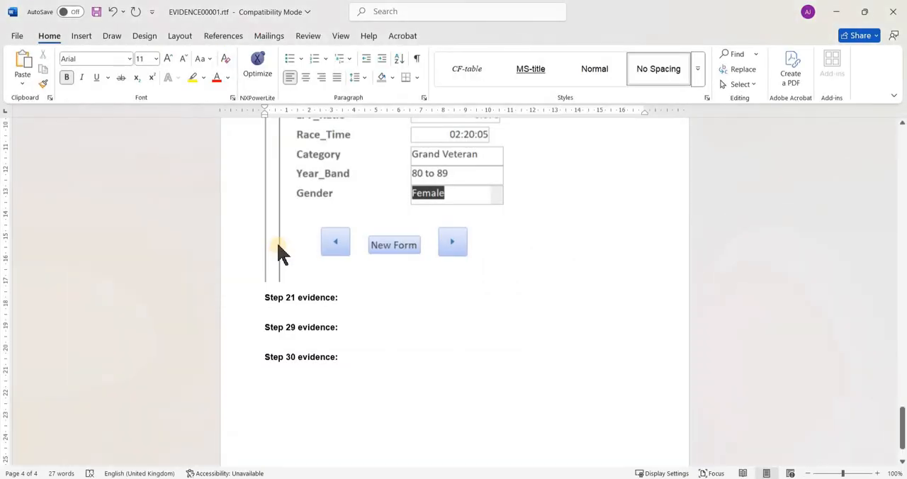
{"action": "key", "text": "alt+Tab"}
{"action": "key", "text": "alt+Tab"}
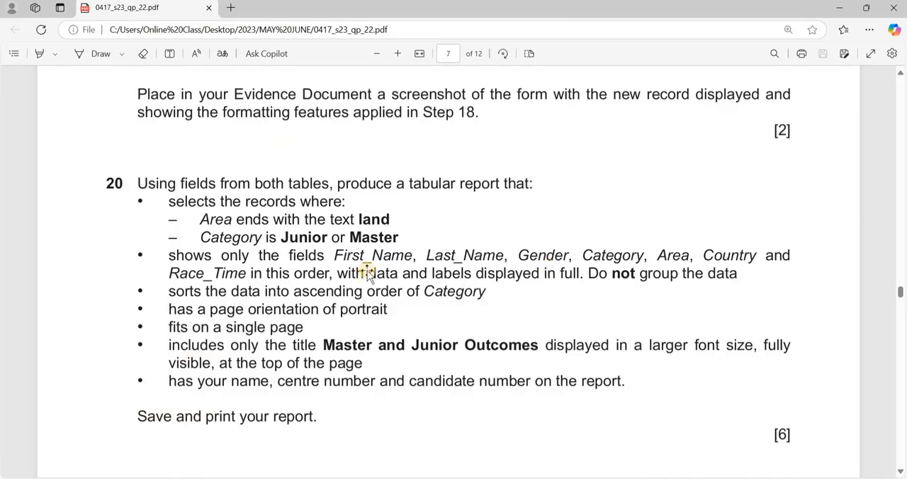
{"action": "key", "text": "alt+Tab"}
{"action": "key", "text": "alt+Tab"}
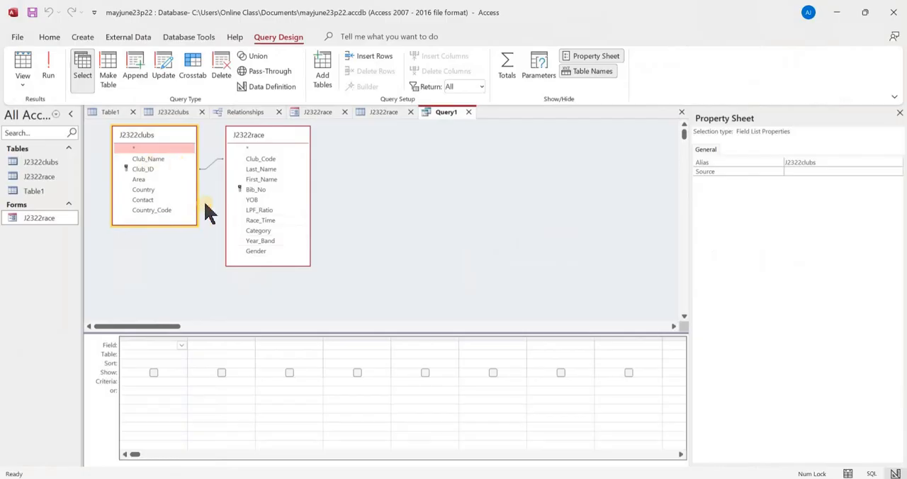
{"action": "double_click", "coordinate": [272, 179]}
{"action": "double_click", "coordinate": [271, 170]}
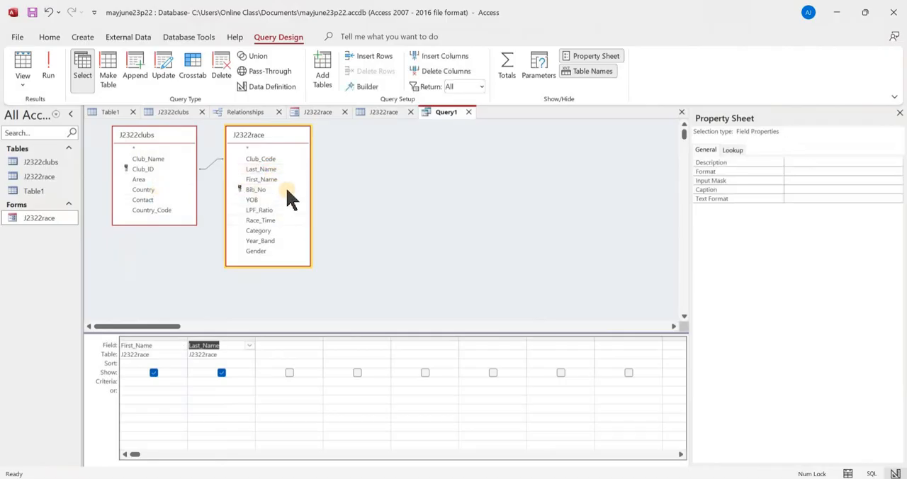
{"action": "left_click", "coordinate": [289, 230]}
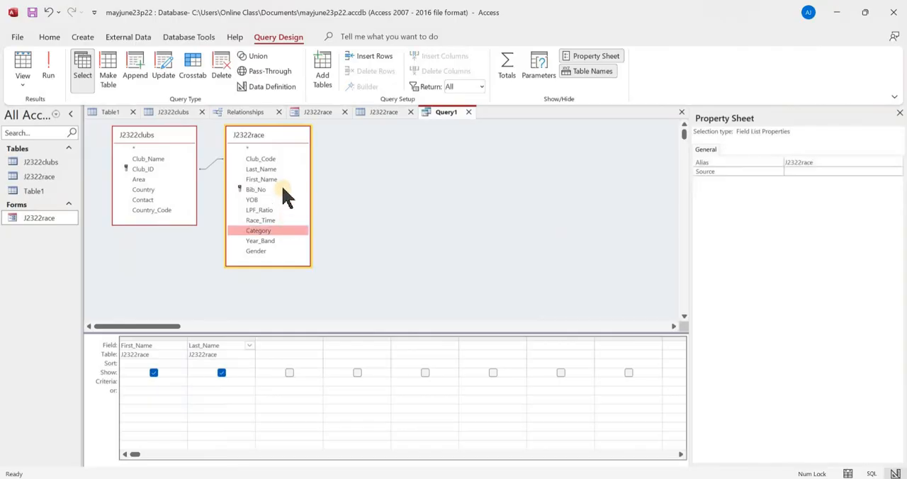
{"action": "left_click", "coordinate": [285, 250]}
{"action": "double_click", "coordinate": [284, 249]}
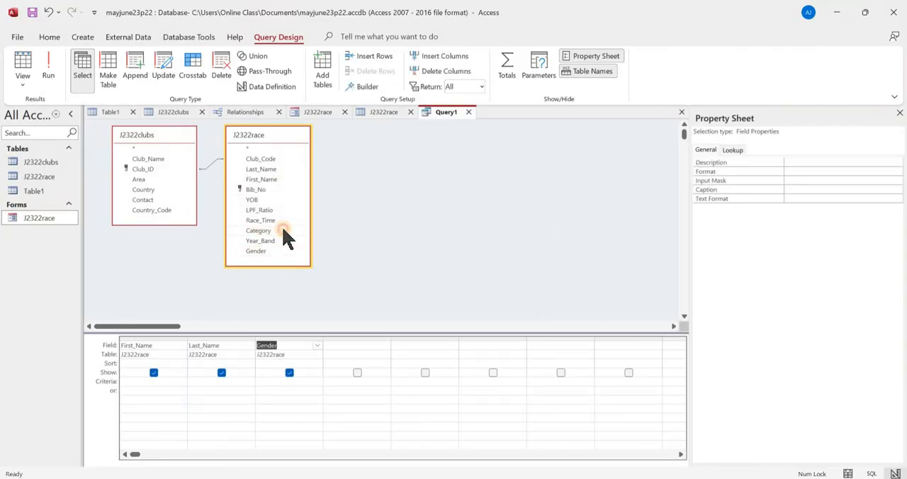
- Recheck the required field order and complete the query fields with Category, Area, Country and Race_Time
{"action": "key", "text": "alt+Tab"}
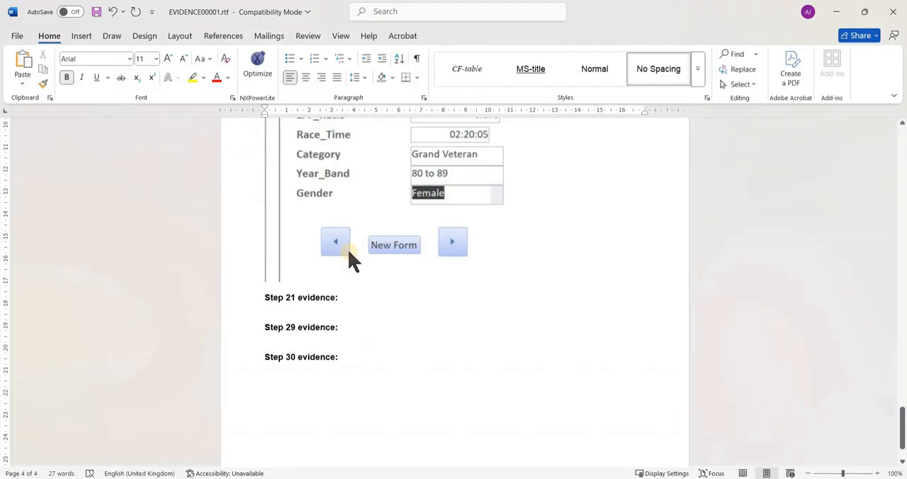
{"action": "key", "text": "alt+Tab"}
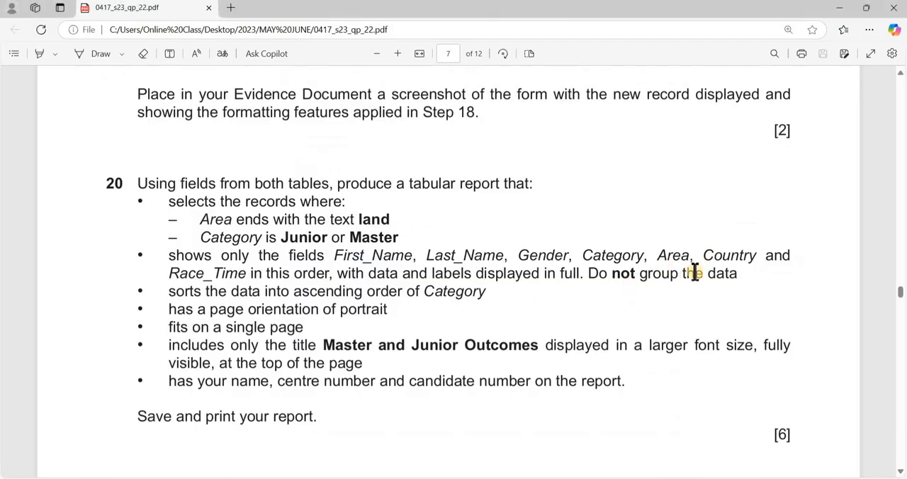
{"action": "key", "text": "alt+Tab"}
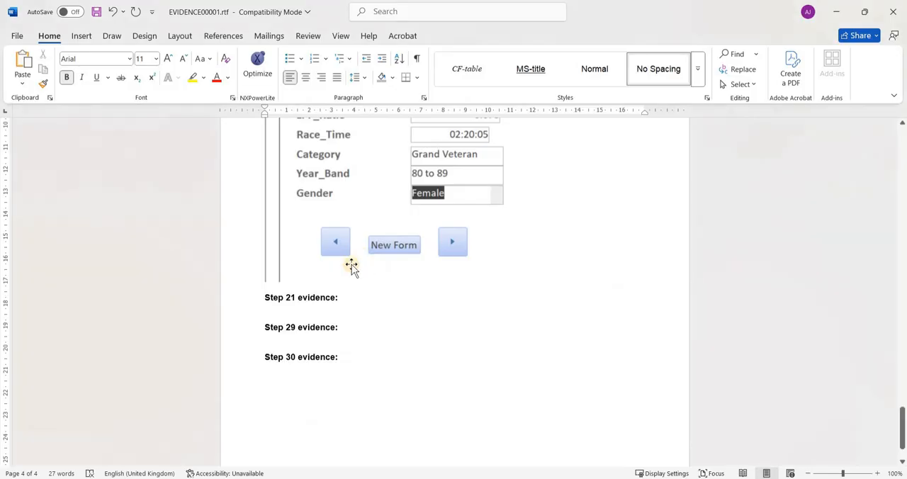
{"action": "key", "text": "alt+Tab"}
{"action": "key", "text": "Tab"}
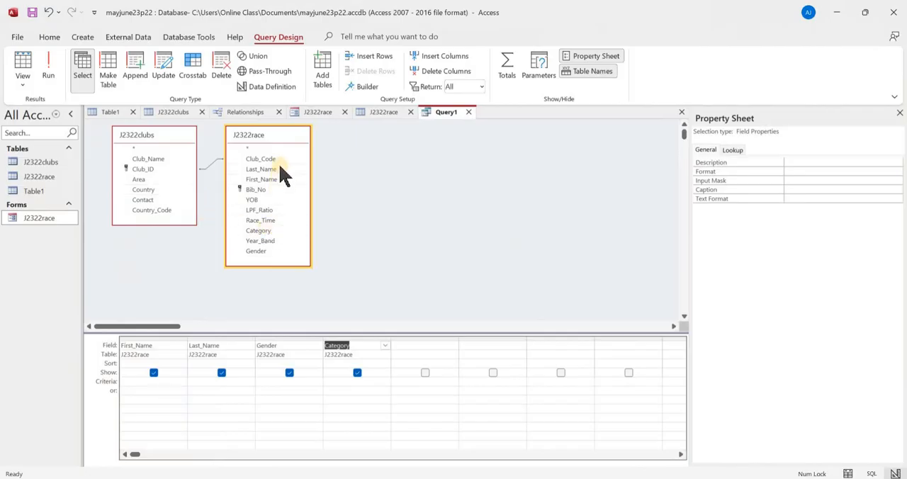
{"action": "left_click", "coordinate": [152, 180]}
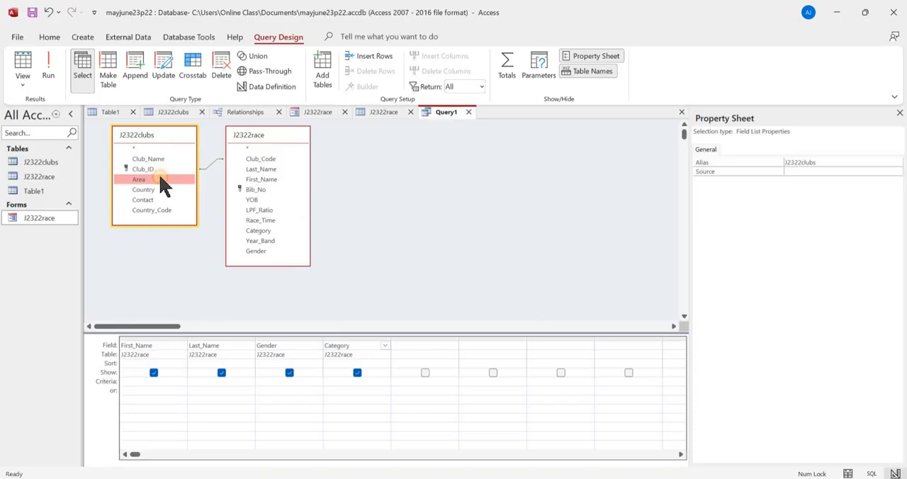
{"action": "double_click", "coordinate": [160, 180]}
{"action": "left_click", "coordinate": [162, 189]}
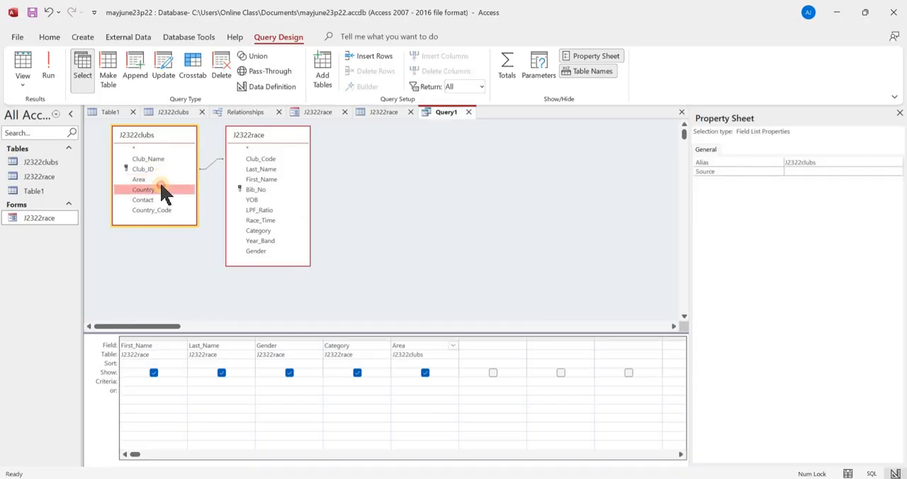
{"action": "double_click", "coordinate": [161, 189]}
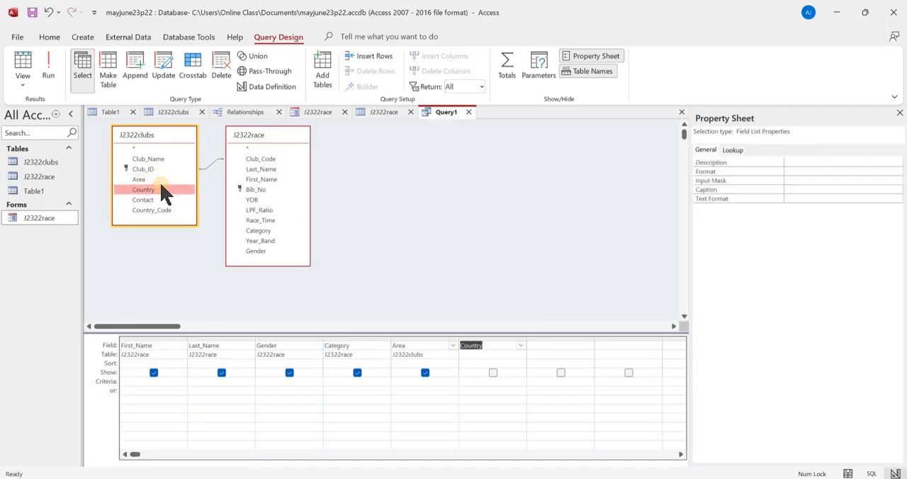
{"action": "double_click", "coordinate": [278, 220]}
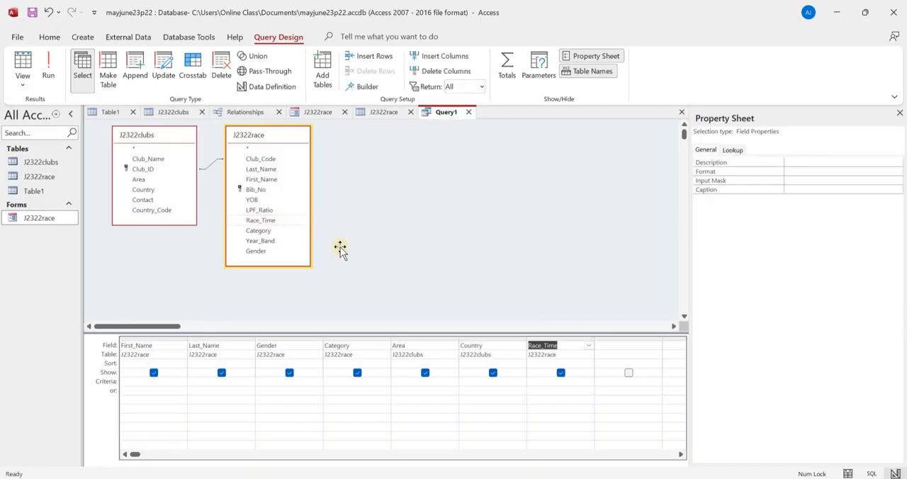
- Compare the query fields with task 20 in the question paper and run the query in Access to view its records
{"action": "key", "text": "alt+Tab"}
{"action": "key", "text": "alt+Tab"}
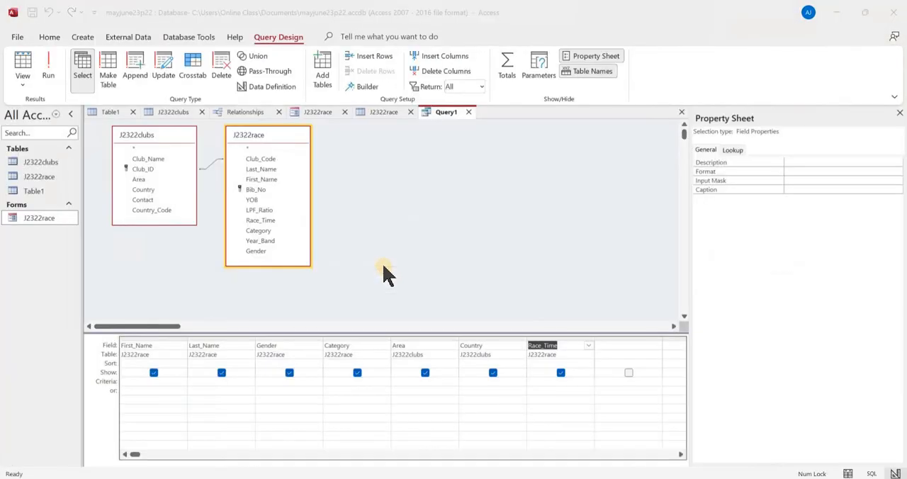
{"action": "key", "text": "alt+Tab"}
{"action": "key", "text": "Tab"}
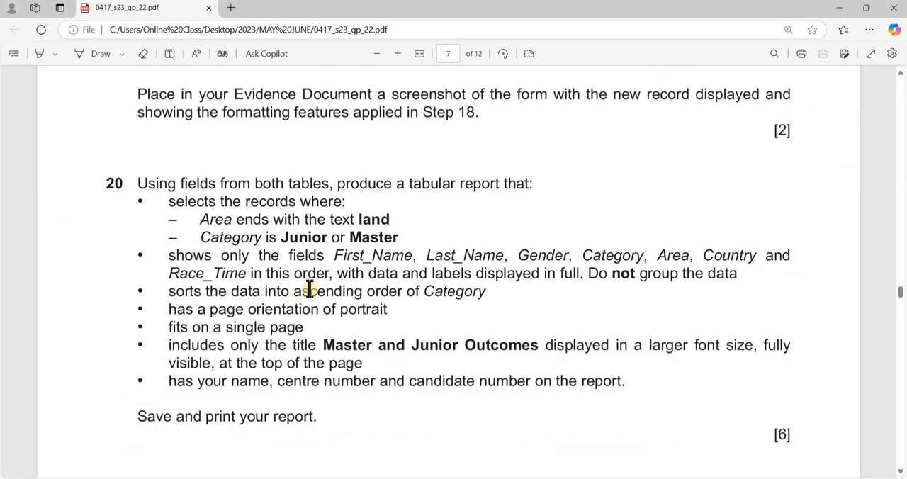
{"action": "key", "text": "alt+Tab"}
{"action": "left_click", "coordinate": [49, 66]}
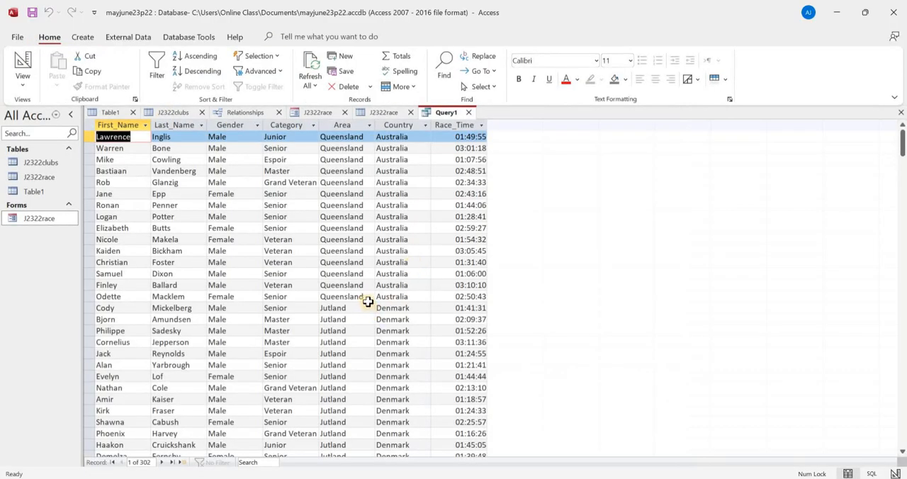
- Check the task 20 selection conditions in the question paper and set the query's Area criterion to like "*land"
{"action": "key", "text": "alt+Tab"}
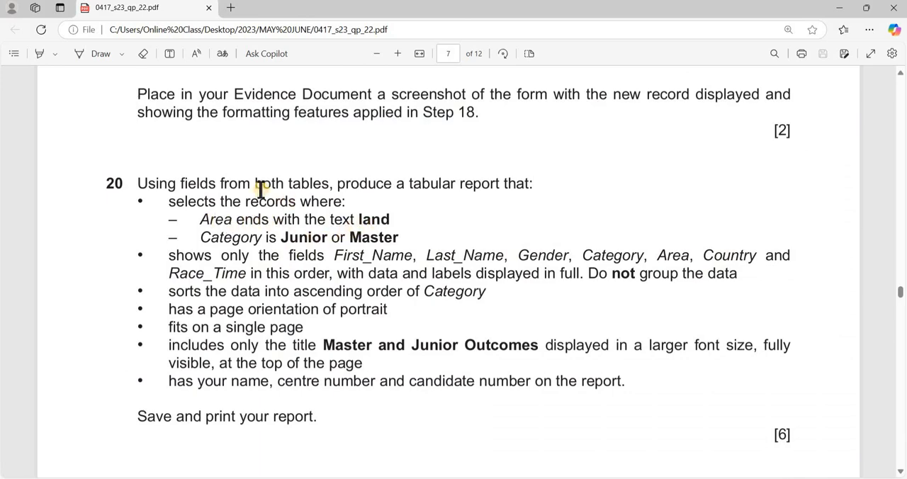
{"action": "key", "text": "alt+Tab"}
{"action": "left_click", "coordinate": [22, 53]}
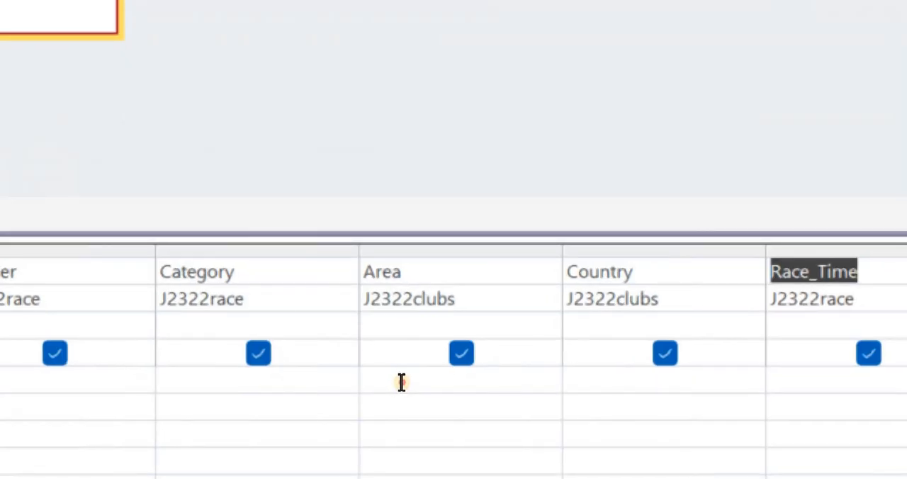
{"action": "left_click", "coordinate": [405, 382]}
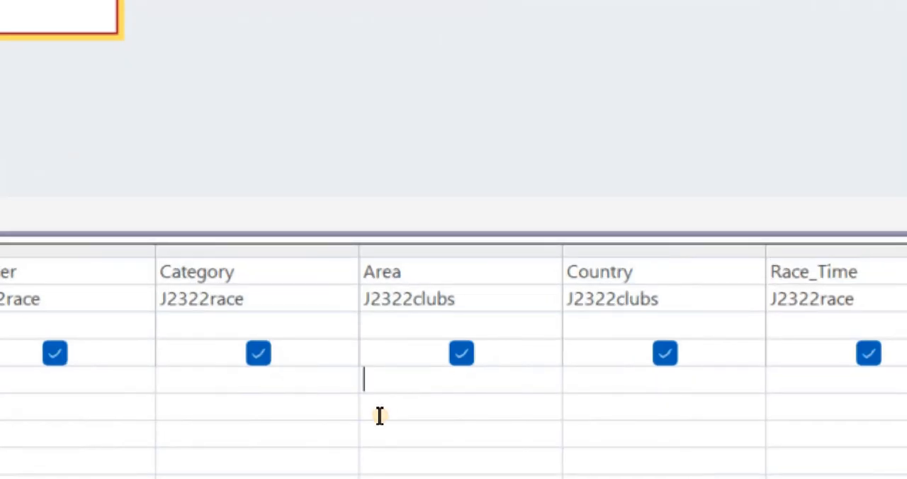
{"action": "type", "text": "like"}
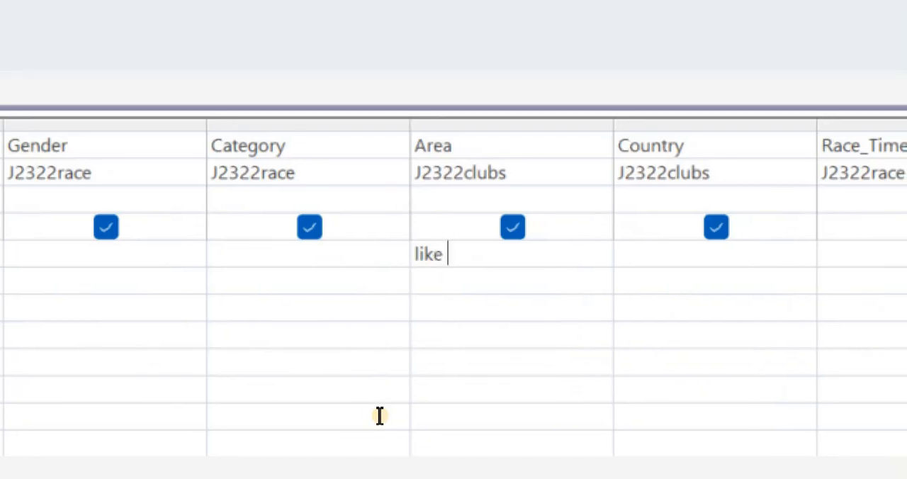
{"action": "type", "text": " \"*"}
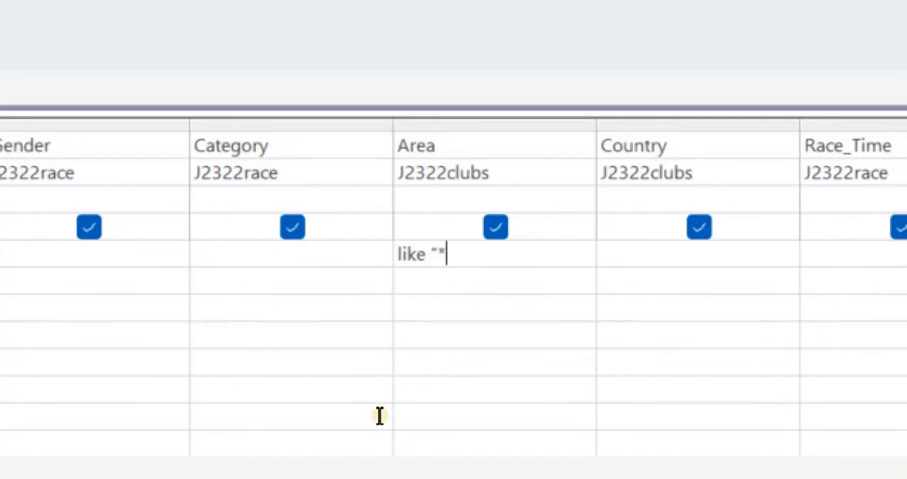
{"action": "key", "text": "alt+Tab"}
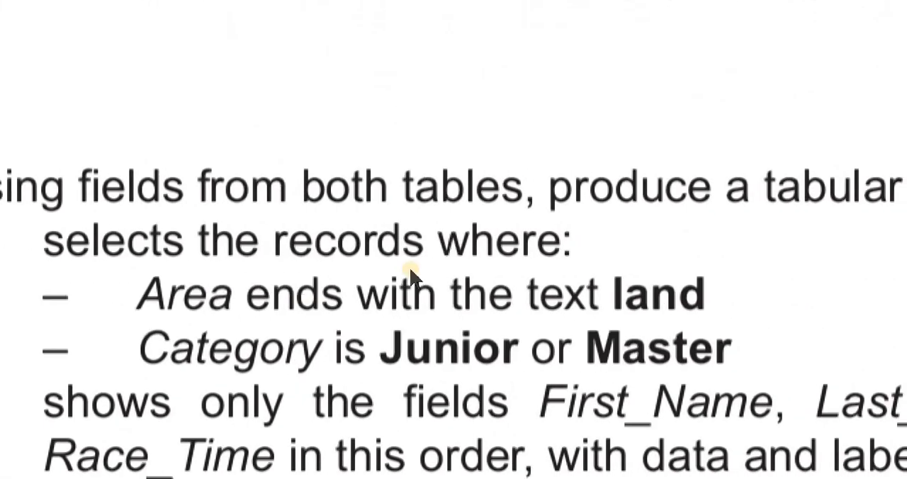
{"action": "key", "text": "alt+Tab"}
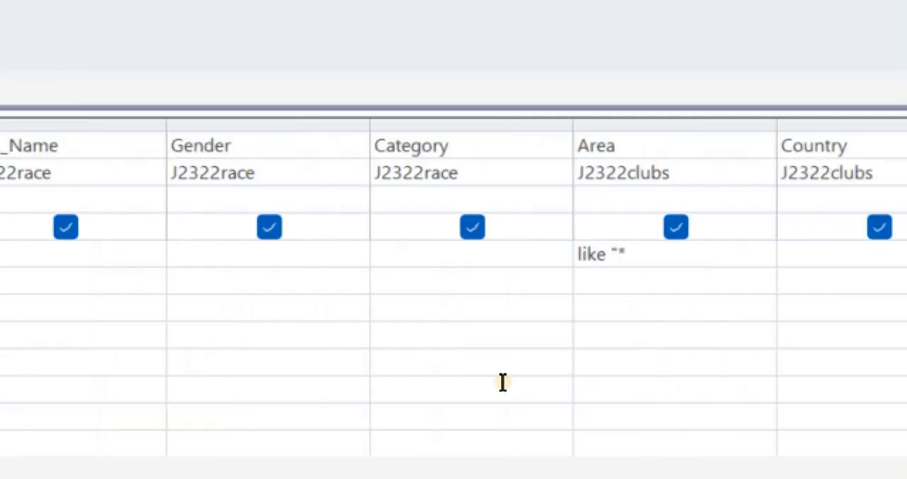
{"action": "type", "text": "k"}
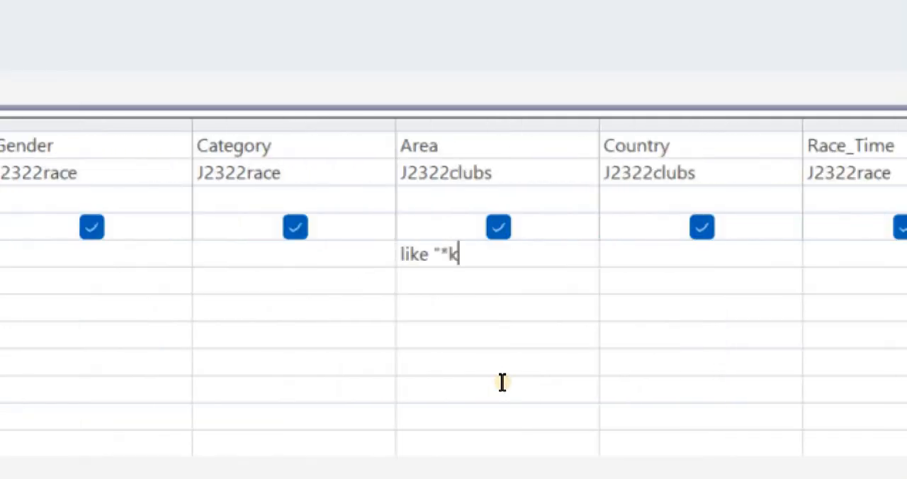
{"action": "key", "text": "BackSpace"}
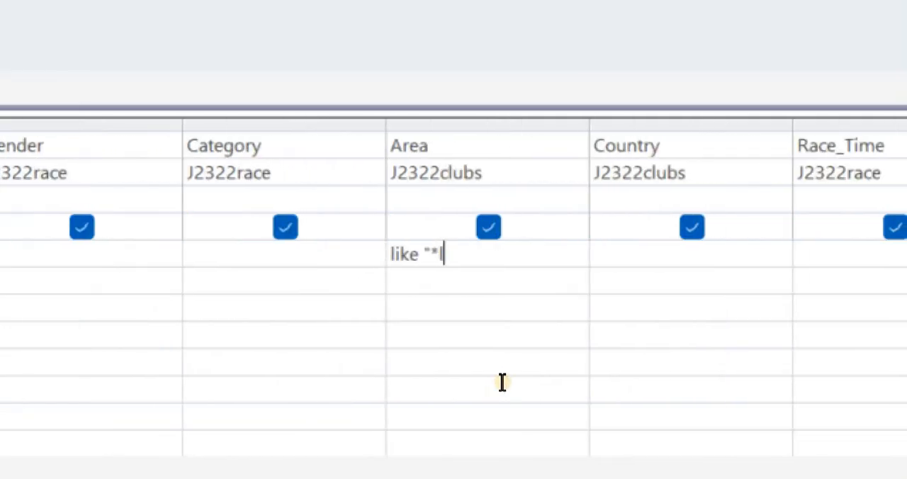
{"action": "type", "text": "land"}
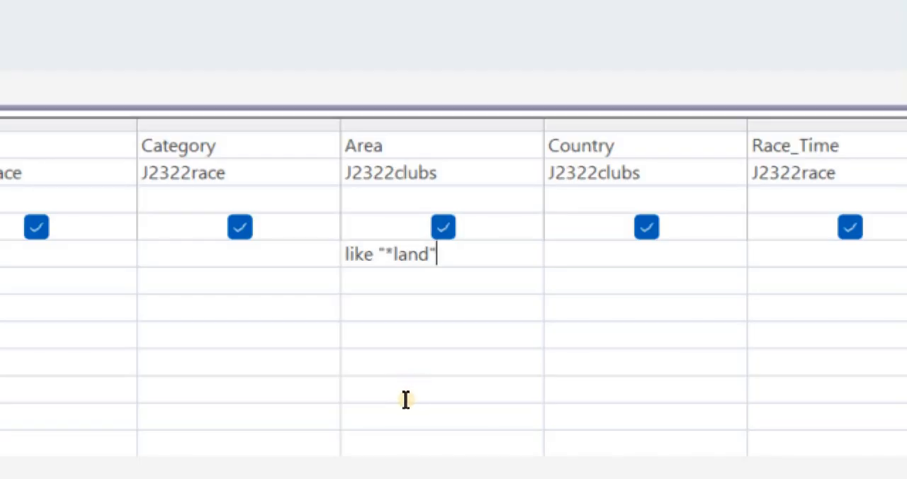
- Check the required categories in task 20 and set the query's Category criterion to Junior or Master
{"action": "key", "text": "alt+Tab"}
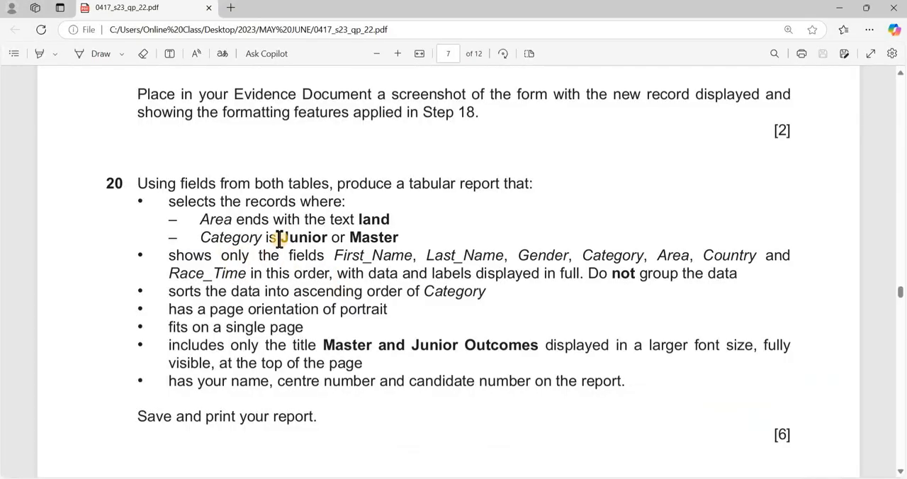
{"action": "left_click_drag", "start_coordinate": [321, 238], "coordinate": [402, 239]}
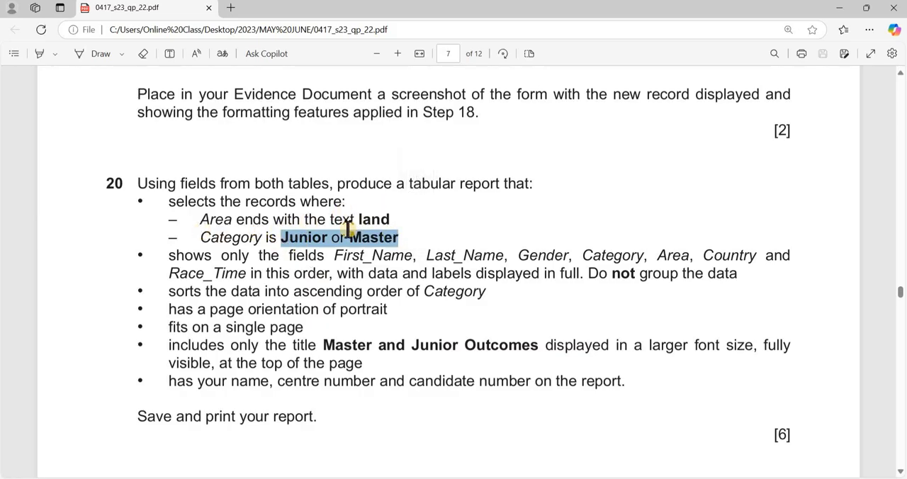
{"action": "key", "text": "alt+Tab"}
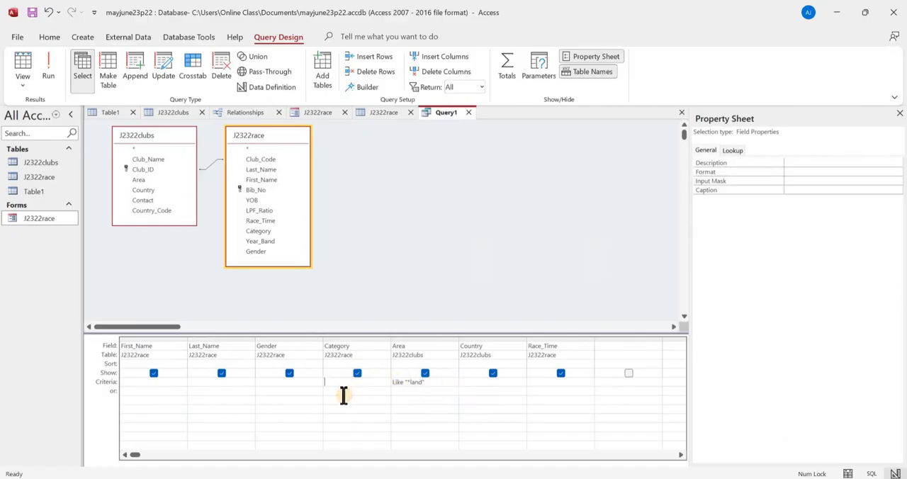
{"action": "type", "text": "Junior or Master"}
{"action": "key", "text": "Tab"}
{"action": "key", "text": "Tab"}
{"action": "key", "text": "alt+Tab"}
{"action": "key", "text": "alt+Tab"}
- Run the query, look through the selected records and save it as Query1
{"action": "left_click", "coordinate": [47, 75]}
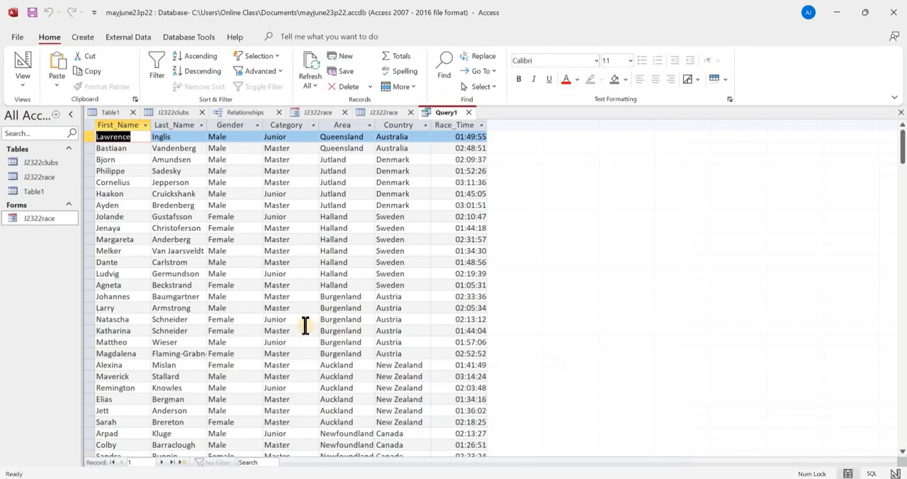
{"action": "scroll", "coordinate": [305, 325], "scroll_direction": "down", "scroll_amount": 4}
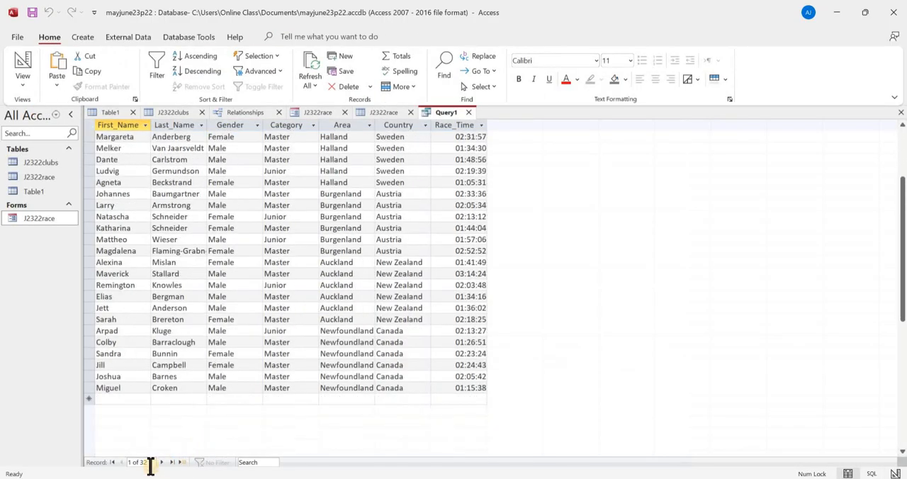
{"action": "scroll", "coordinate": [236, 369], "scroll_direction": "up", "scroll_amount": 3}
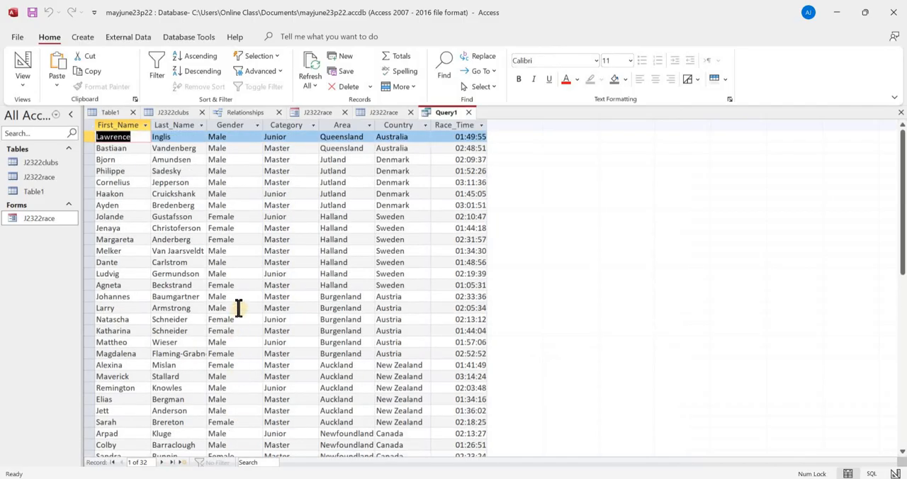
{"action": "key", "text": "ctrl+s"}
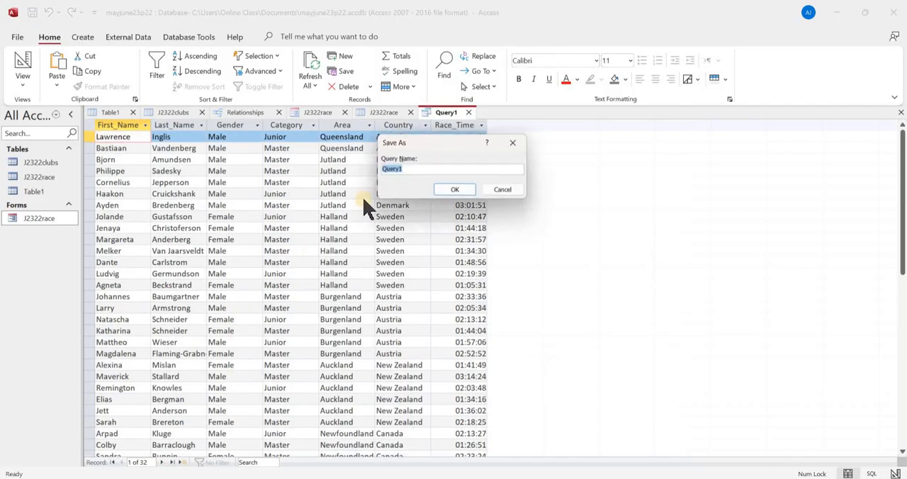
{"action": "left_click", "coordinate": [453, 190]}
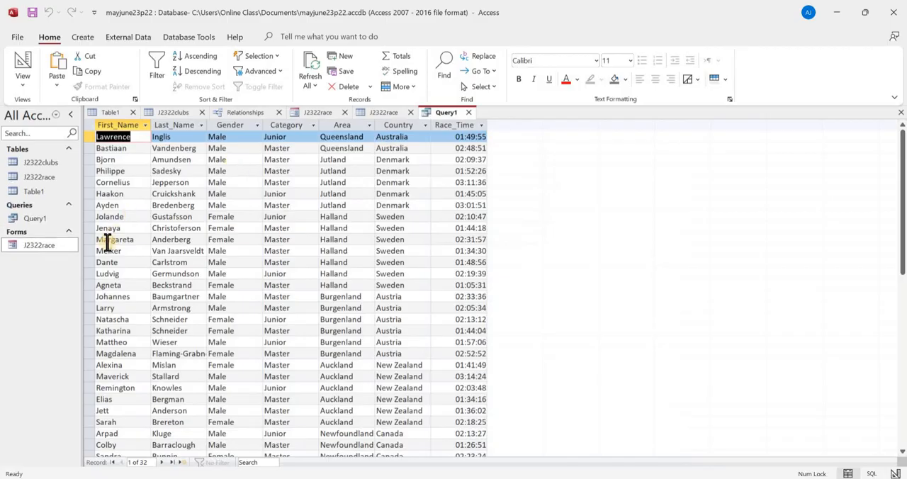
- Start a report with the Report Wizard based on Query1 and include all of its fields
{"action": "left_click", "coordinate": [99, 37]}
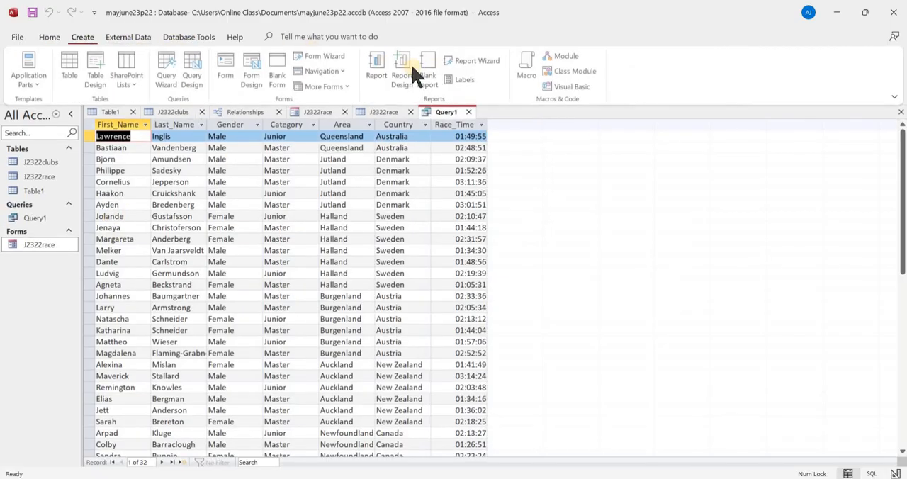
{"action": "left_click", "coordinate": [486, 65]}
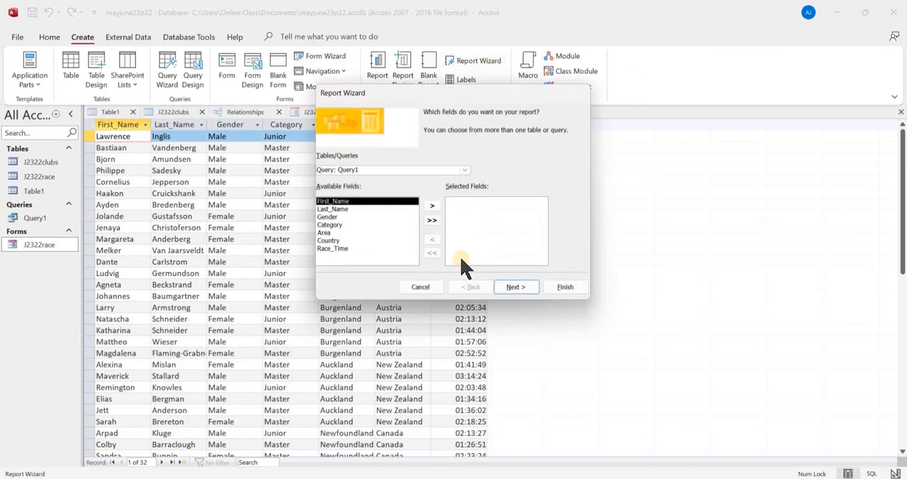
{"action": "left_click", "coordinate": [432, 221]}
{"action": "left_click", "coordinate": [517, 288]}
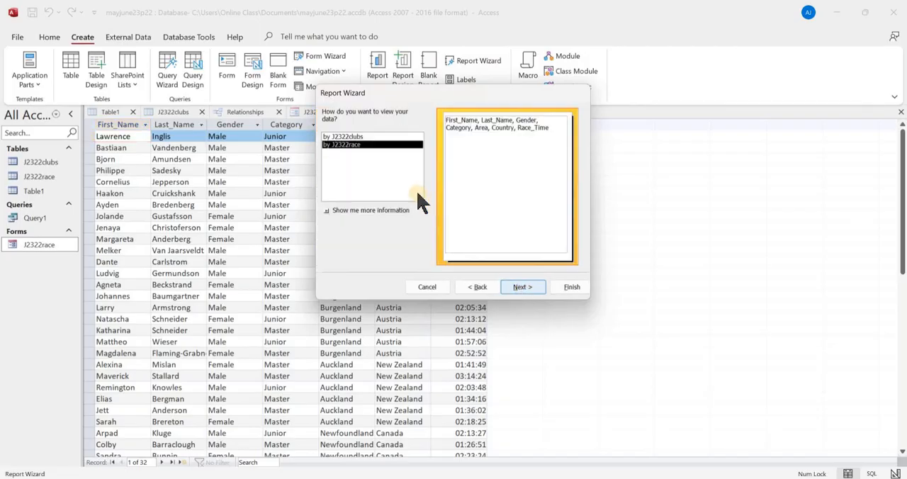
- Compare the wizard's data views, choose by J2322race, and add no grouping levels or sort fields
{"action": "left_click", "coordinate": [386, 136]}
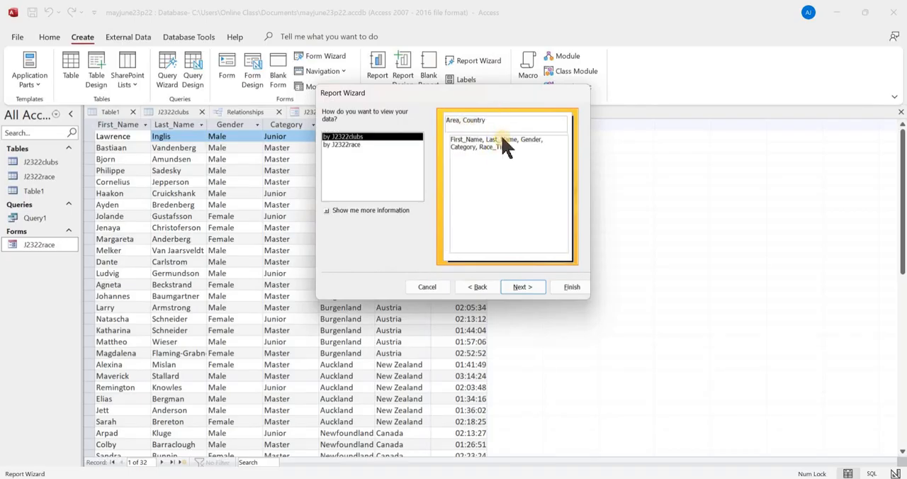
{"action": "left_click", "coordinate": [410, 145]}
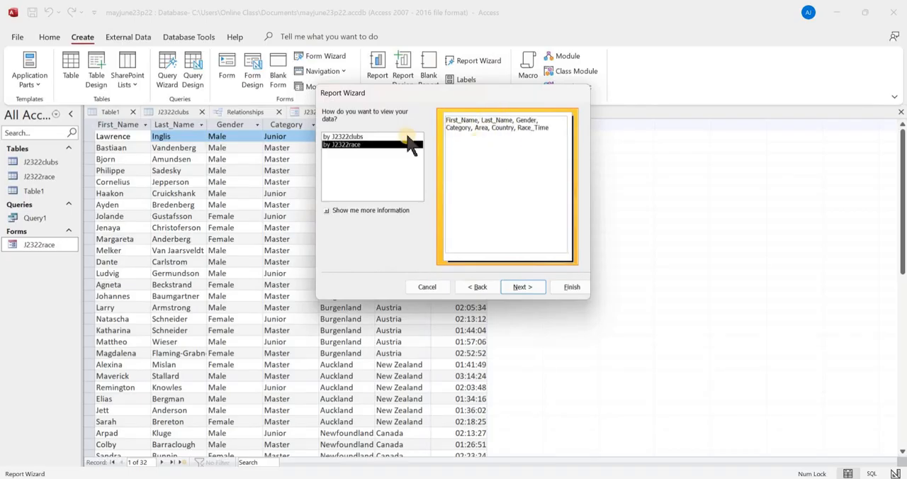
{"action": "left_click", "coordinate": [523, 287]}
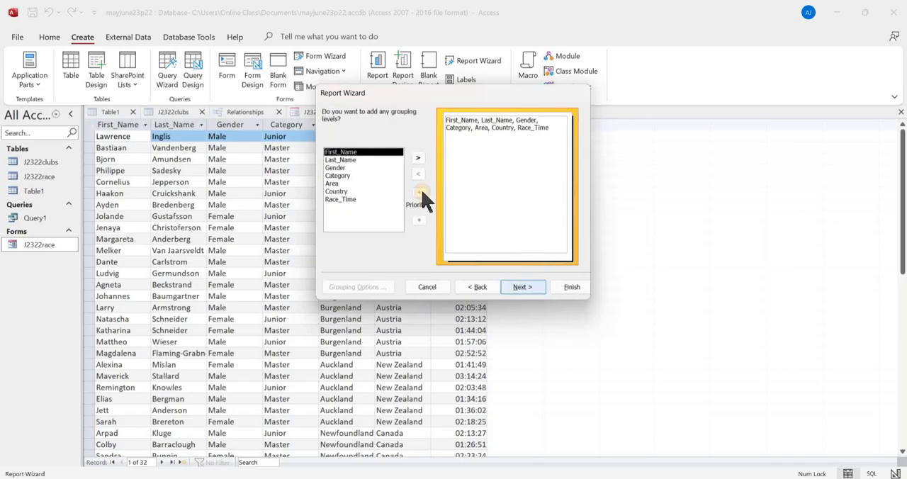
{"action": "key", "text": "Return"}
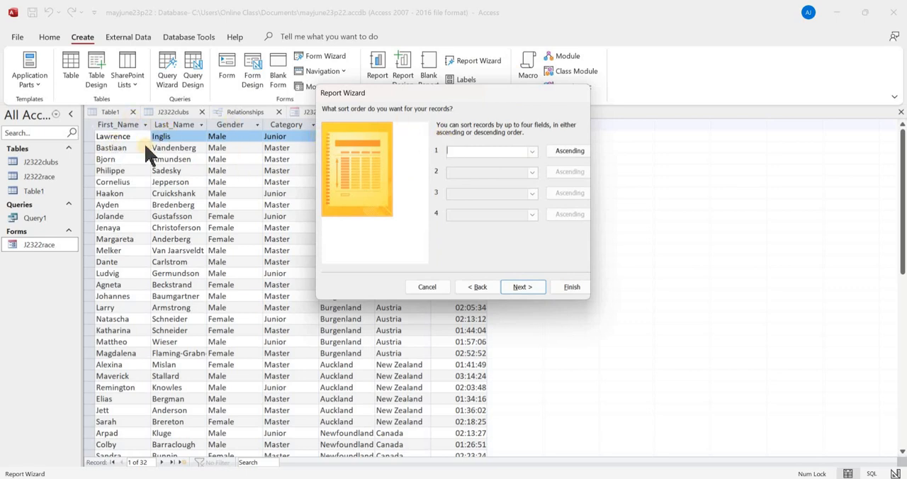
{"action": "left_click", "coordinate": [528, 287]}
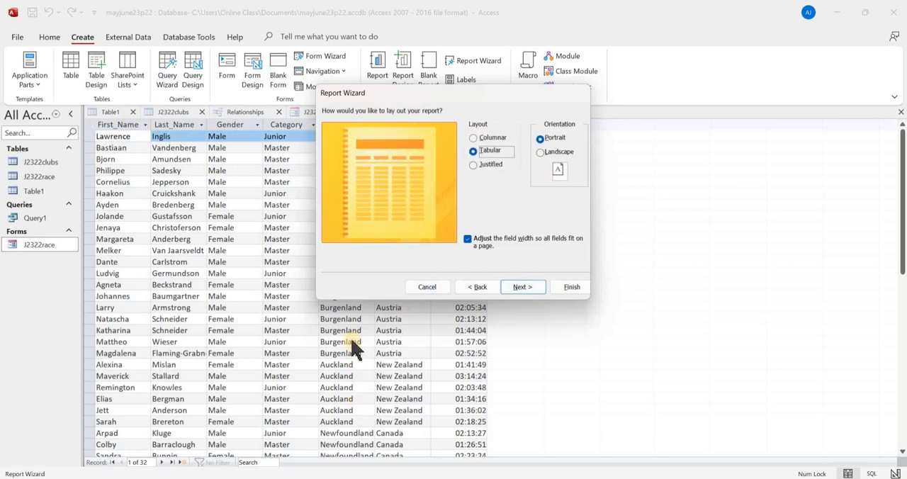
- Check the layout requirements in task 20 and finish the report with Tabular layout and Portrait orientation
{"action": "key", "text": "alt+Tab"}
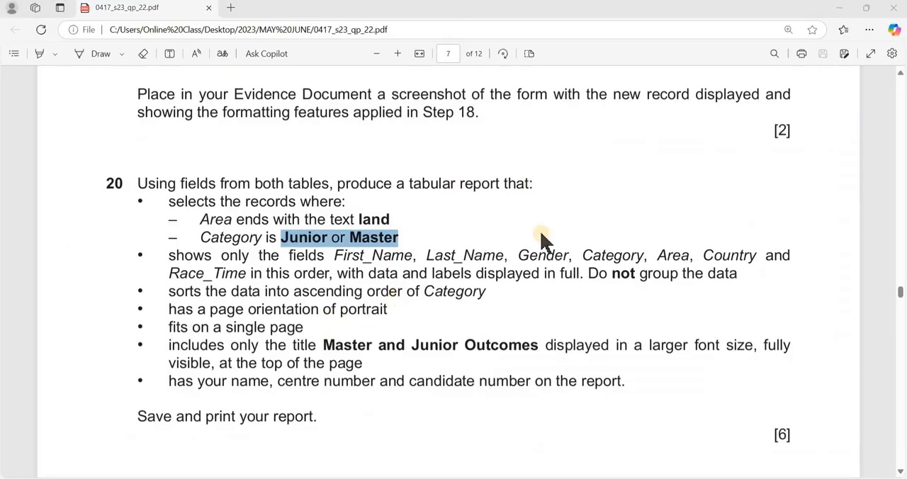
{"action": "key", "text": "alt+Tab"}
{"action": "left_click", "coordinate": [530, 287]}
{"action": "left_click", "coordinate": [559, 286]}
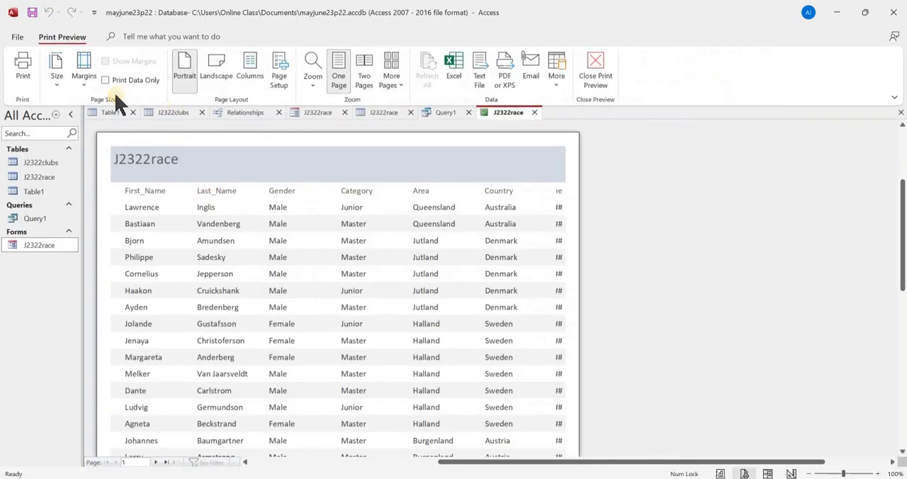
- Close the print preview and switch the J2322race report to Layout View
{"action": "left_click", "coordinate": [603, 78]}
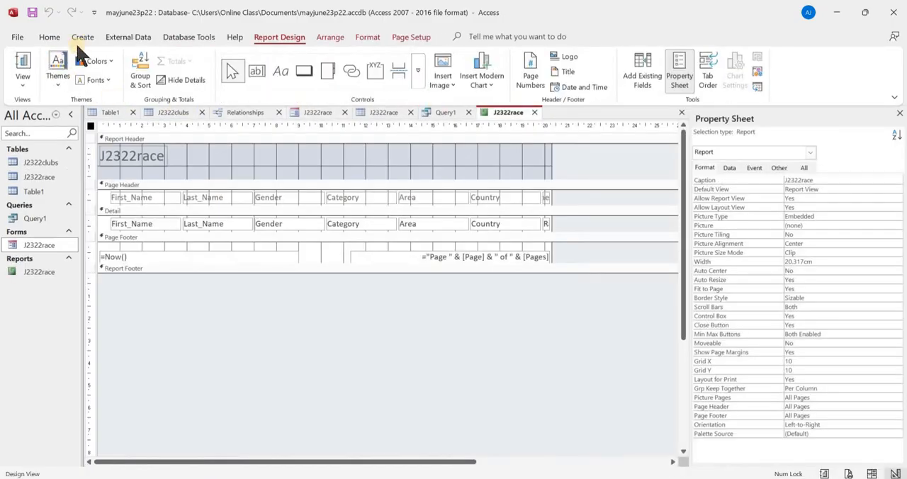
{"action": "left_click", "coordinate": [24, 85]}
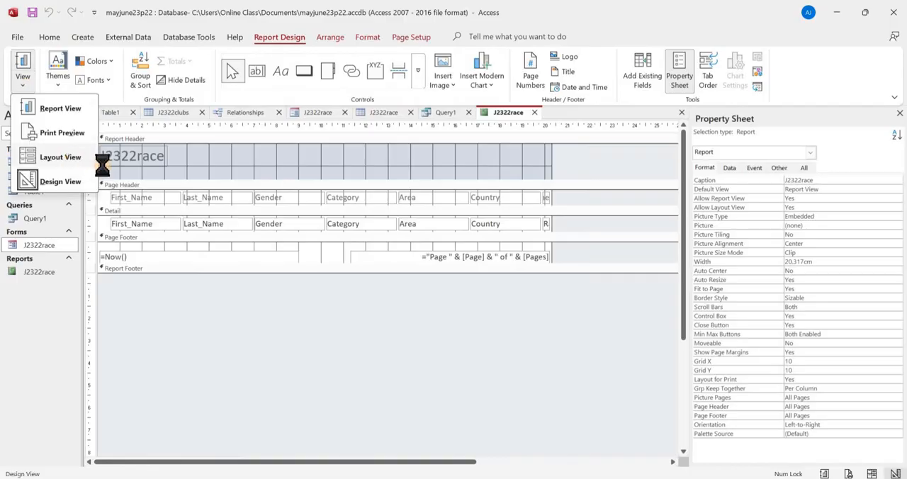
{"action": "left_click", "coordinate": [92, 158]}
- Check task 20's sort requirement and sort the J2322race report by Category in ascending order, with A on top
{"action": "key", "text": "alt+Tab"}
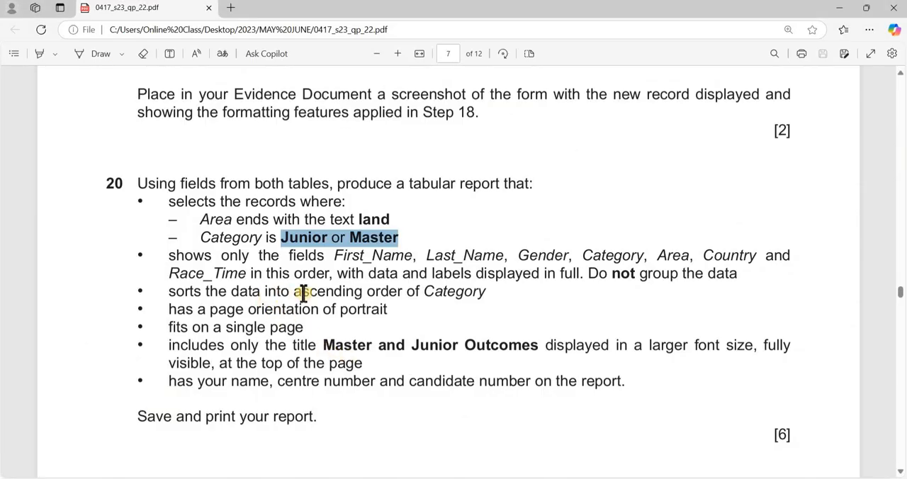
{"action": "key", "text": "alt+Tab"}
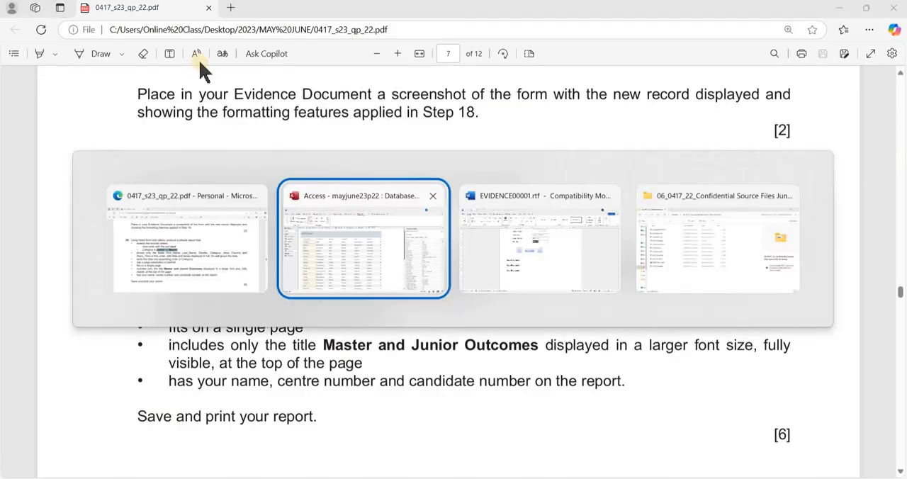
{"action": "left_click", "coordinate": [301, 39]}
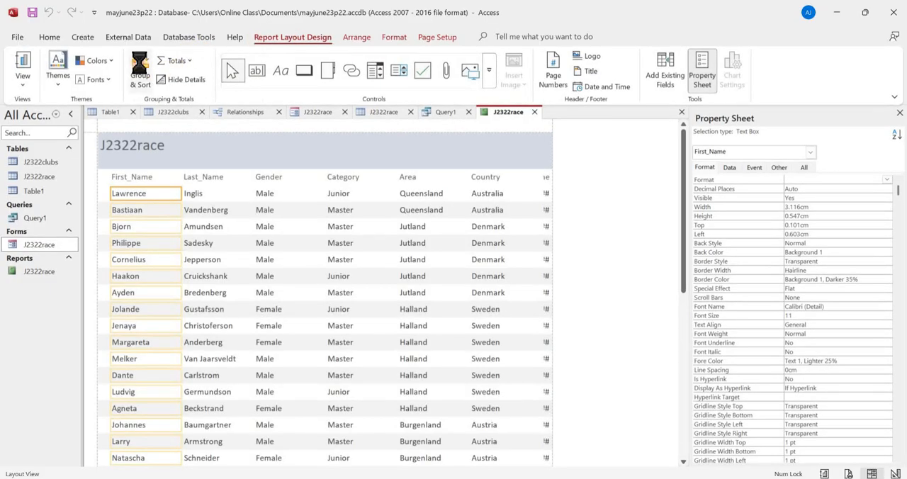
{"action": "left_click", "coordinate": [140, 70]}
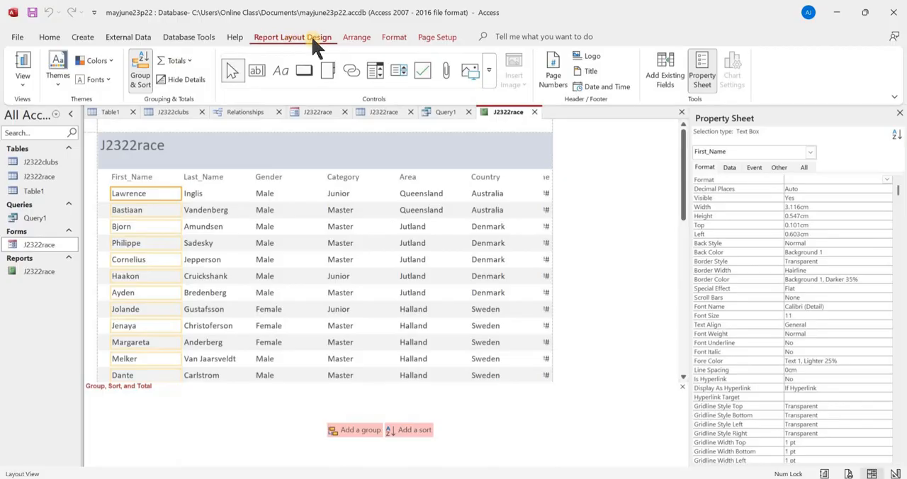
{"action": "left_click", "coordinate": [413, 430]}
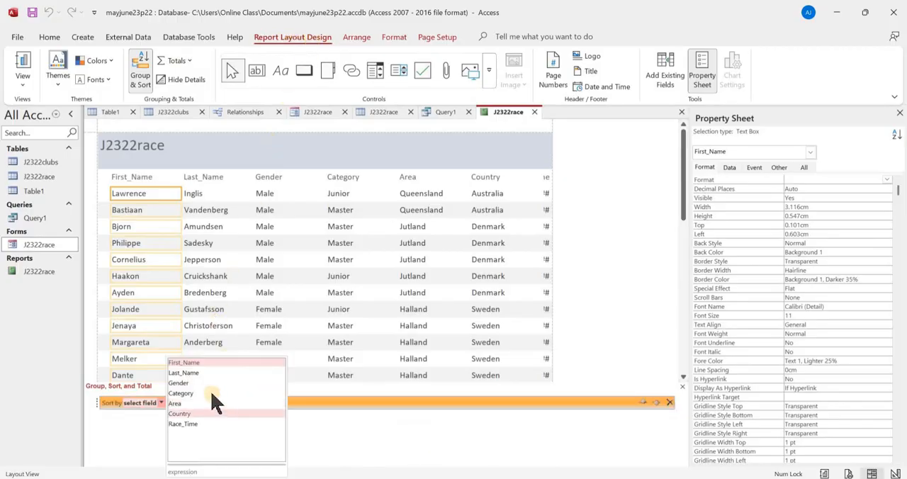
{"action": "left_click", "coordinate": [212, 393]}
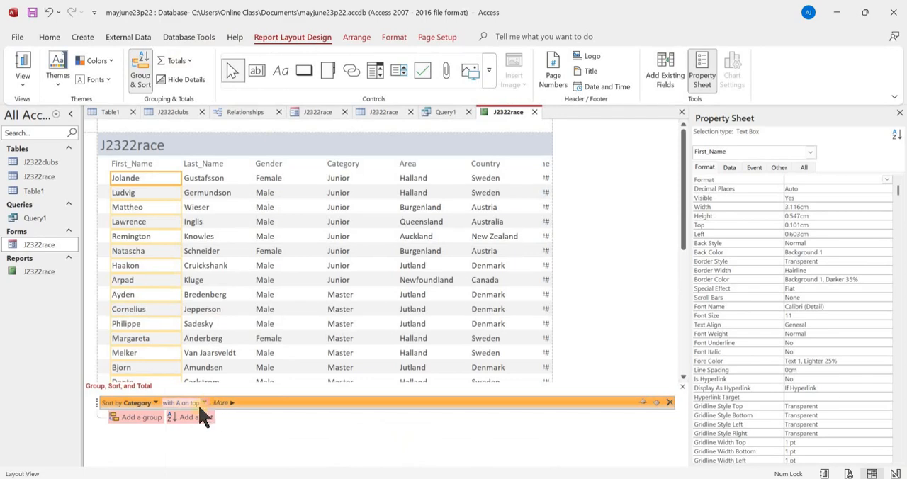
{"action": "left_click", "coordinate": [202, 406]}
{"action": "left_click", "coordinate": [204, 403]}
{"action": "left_click", "coordinate": [141, 65]}
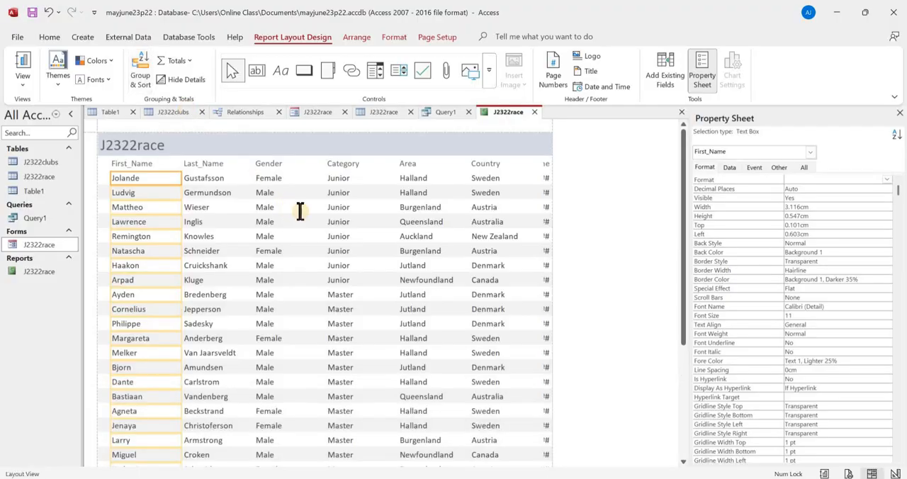
- Replace the report header title with "Master and Junior Outcomes", copied from the question paper
{"action": "key", "text": "alt+Tab"}
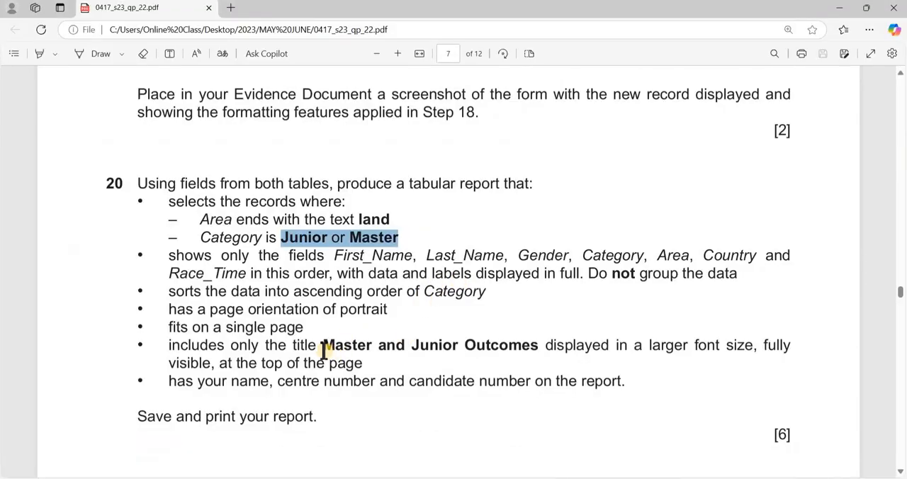
{"action": "left_click_drag", "start_coordinate": [323, 347], "coordinate": [541, 349]}
{"action": "key", "text": "ctrl+c"}
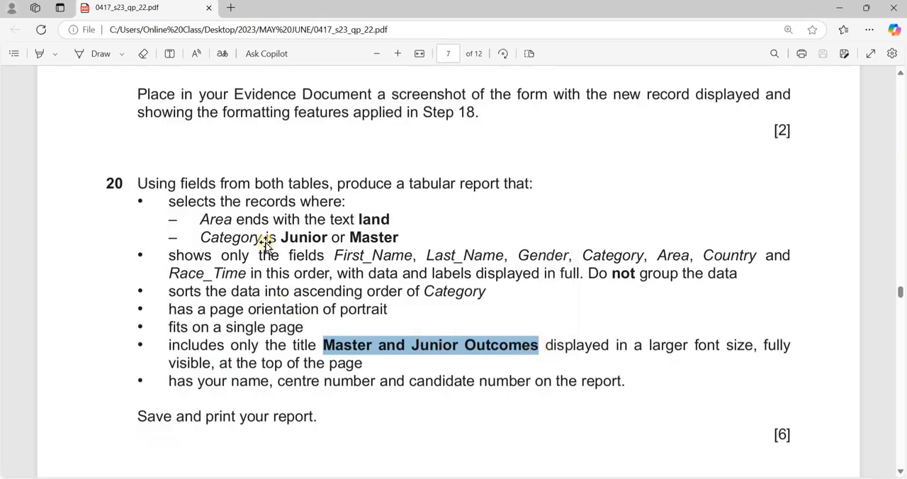
{"action": "key", "text": "alt+Tab"}
{"action": "left_click", "coordinate": [144, 146]}
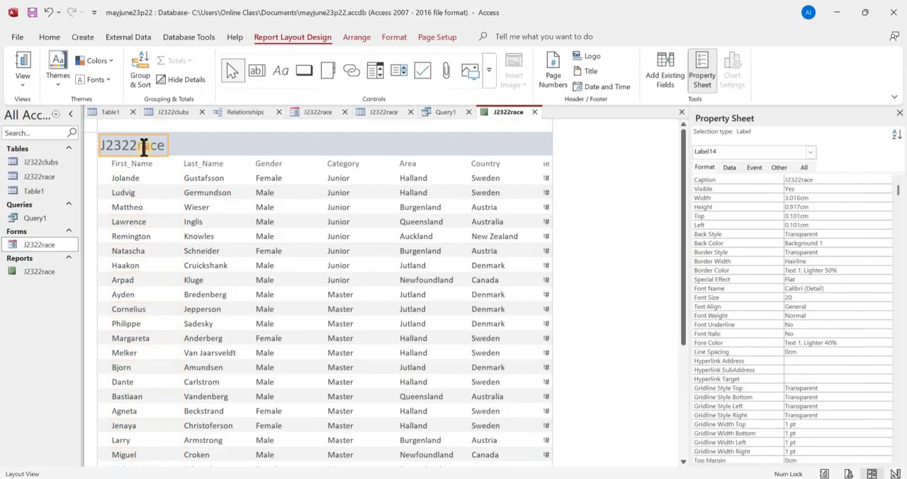
{"action": "double_click", "coordinate": [144, 146]}
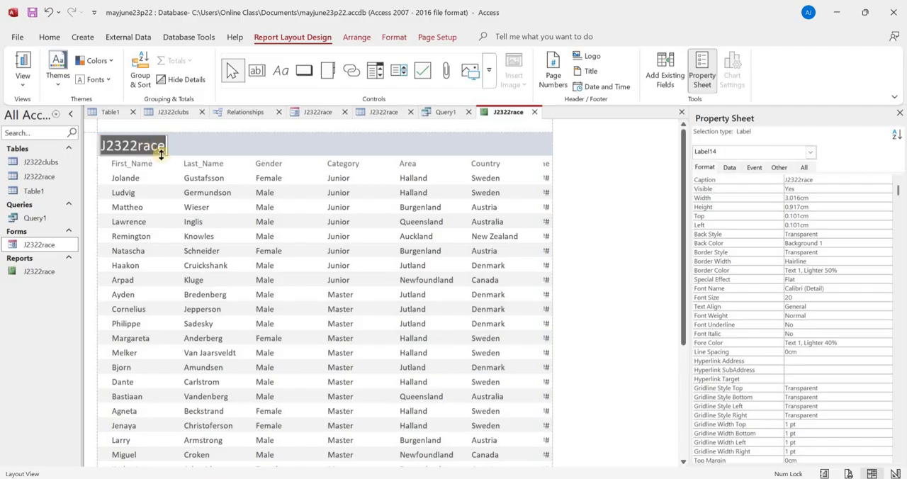
{"action": "key", "text": "ctrl+v"}
{"action": "left_click", "coordinate": [317, 152]}
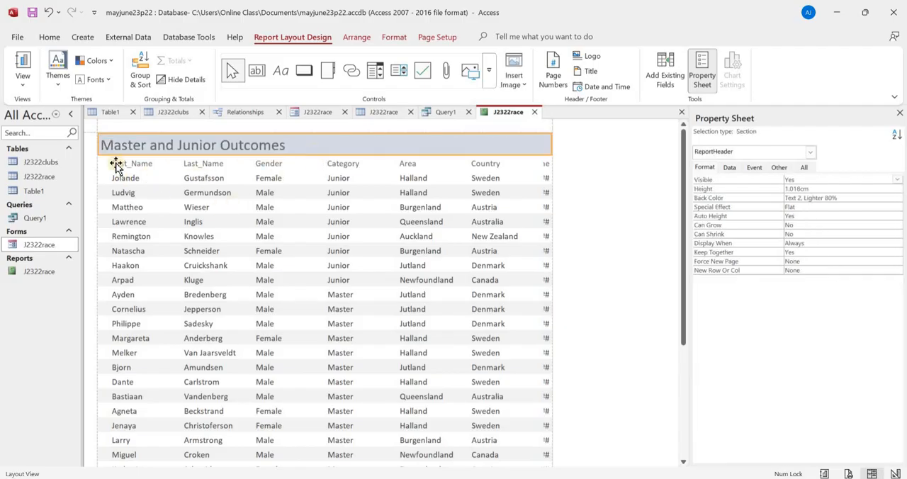
- Check the remaining task 20 requirements and, in Design View, delete the date and page number boxes from the page footer
{"action": "key", "text": "alt+Tab"}
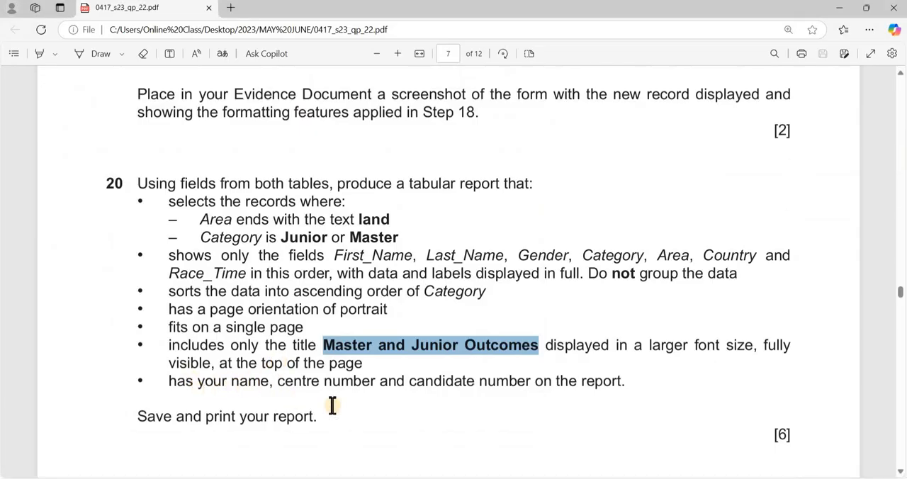
{"action": "key", "text": "alt+Tab"}
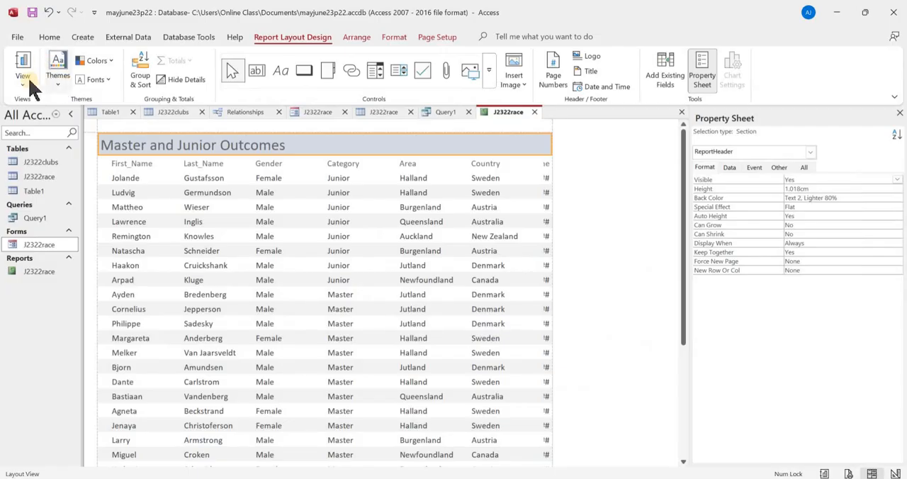
{"action": "left_click", "coordinate": [27, 84]}
{"action": "left_click", "coordinate": [61, 184]}
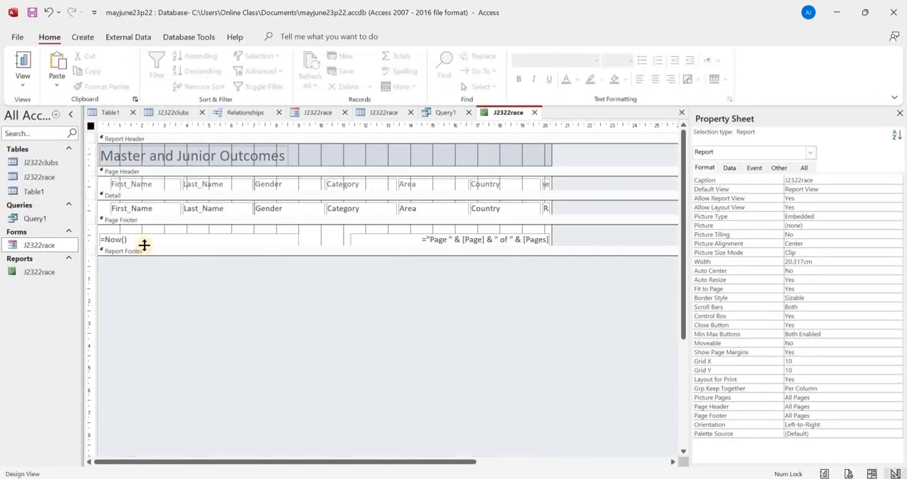
{"action": "left_click", "coordinate": [148, 236]}
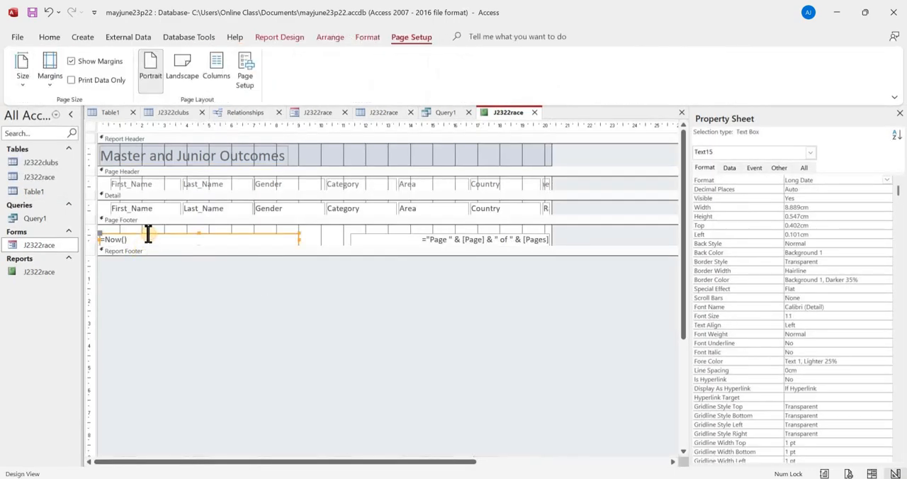
{"action": "key", "text": "Delete"}
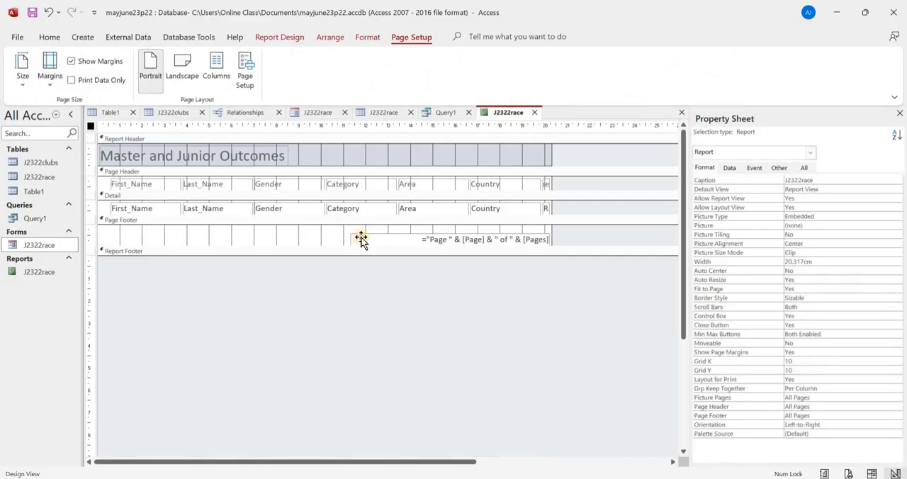
{"action": "left_click", "coordinate": [359, 240]}
{"action": "key", "text": "Delete"}
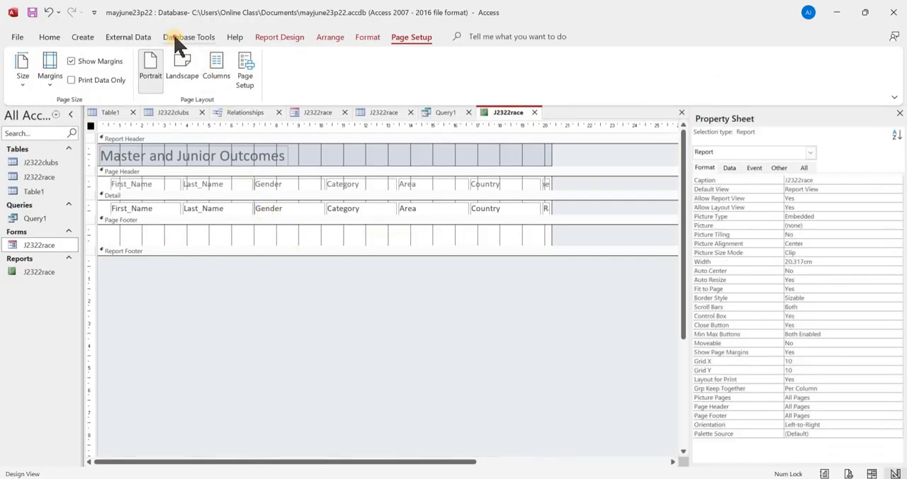
- Add a label about 5.3 cm wide to the page footer containing the candidate's name, centre number and candidate number
{"action": "left_click", "coordinate": [178, 37]}
{"action": "left_click", "coordinate": [272, 38]}
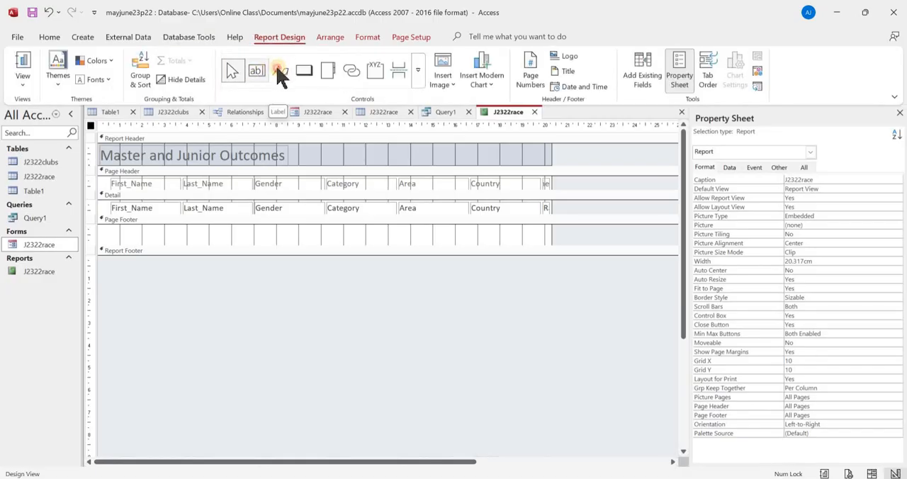
{"action": "left_click", "coordinate": [280, 74]}
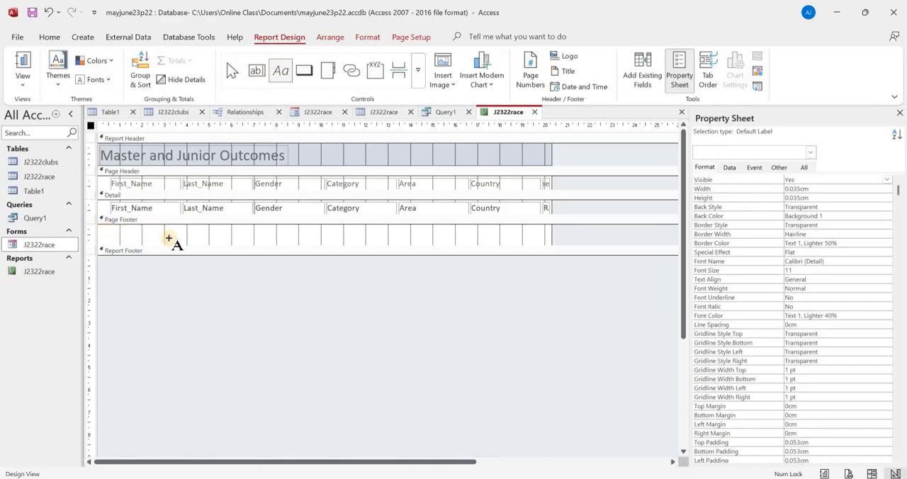
{"action": "left_click_drag", "start_coordinate": [101, 228], "coordinate": [220, 239]}
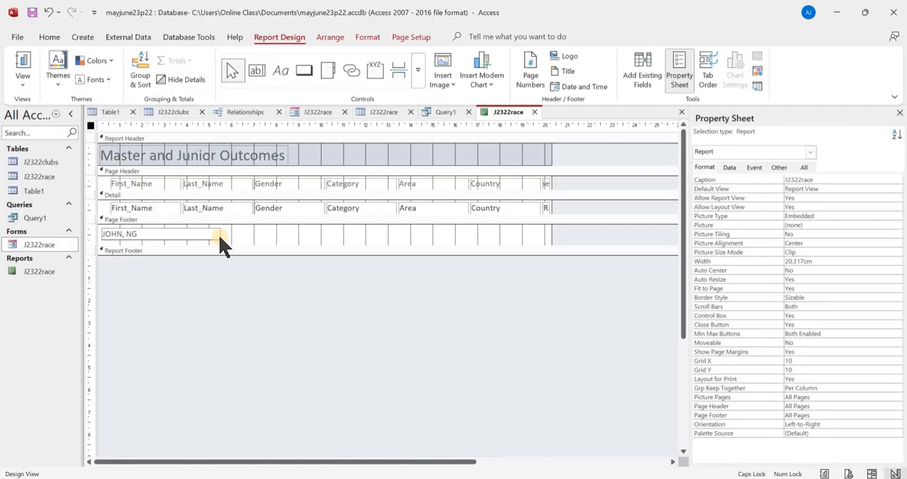
- Preview the whole report page, compare it with the task 20 requirements, and close the print preview
{"action": "left_click", "coordinate": [25, 84]}
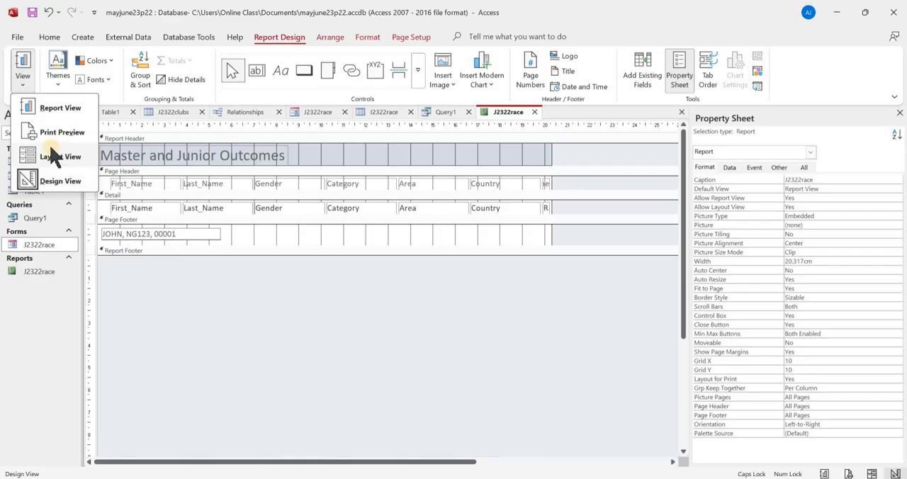
{"action": "left_click", "coordinate": [62, 132]}
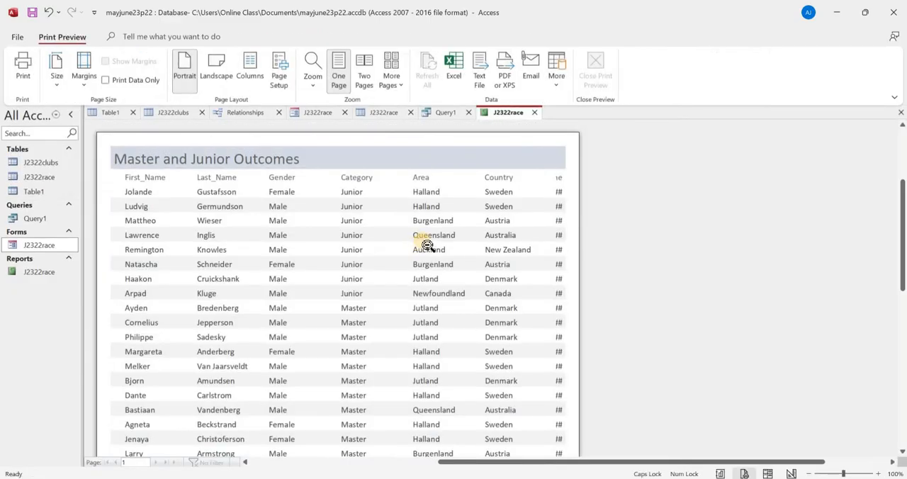
{"action": "scroll", "coordinate": [426, 247], "scroll_direction": "down", "scroll_amount": 5}
{"action": "left_click", "coordinate": [436, 413]}
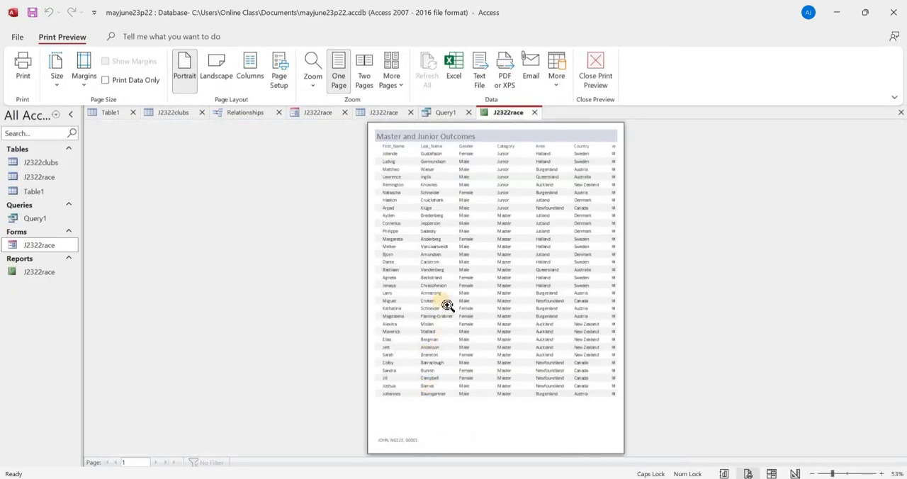
{"action": "left_click", "coordinate": [253, 257]}
{"action": "key", "text": "alt+Tab"}
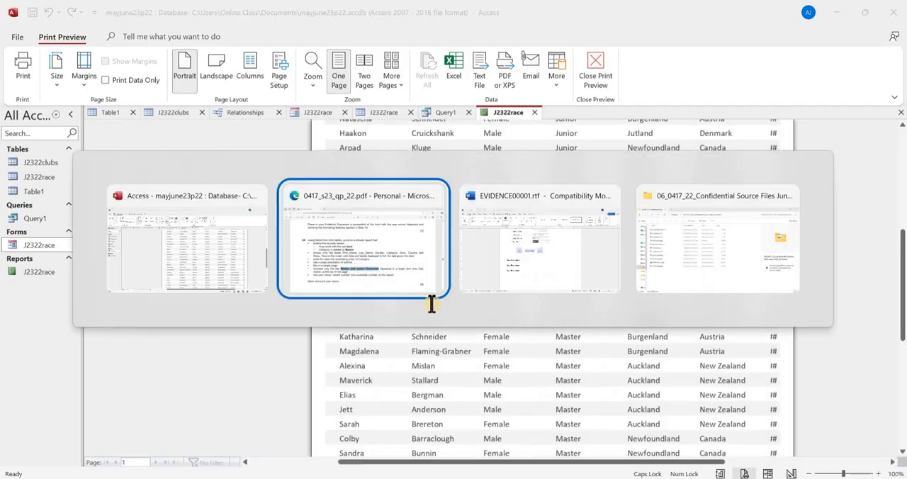
{"action": "scroll", "coordinate": [376, 203], "scroll_direction": "down", "scroll_amount": 2}
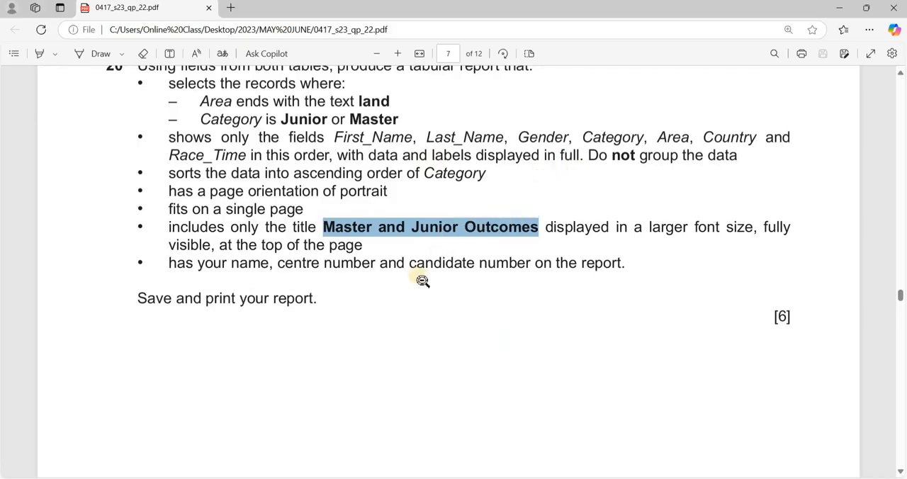
{"action": "key", "text": "alt+Tab"}
{"action": "left_click", "coordinate": [494, 220]}
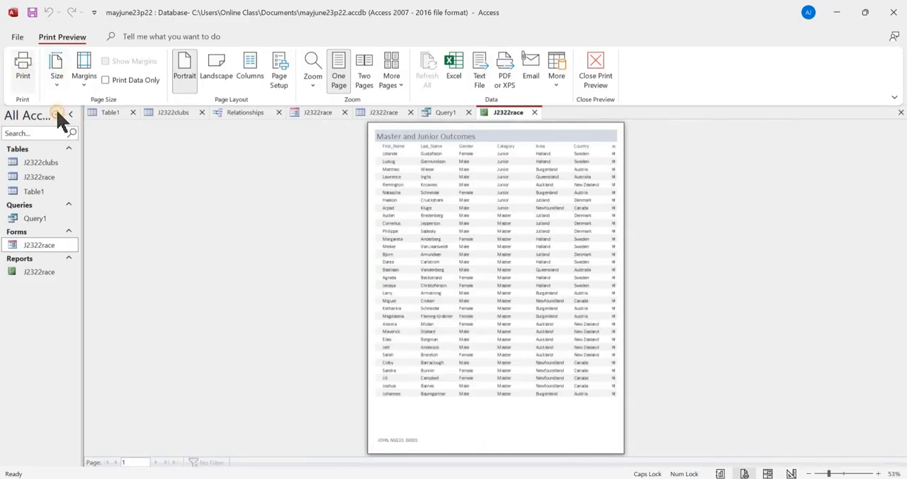
{"action": "left_click", "coordinate": [23, 71]}
{"action": "left_click", "coordinate": [571, 106]}
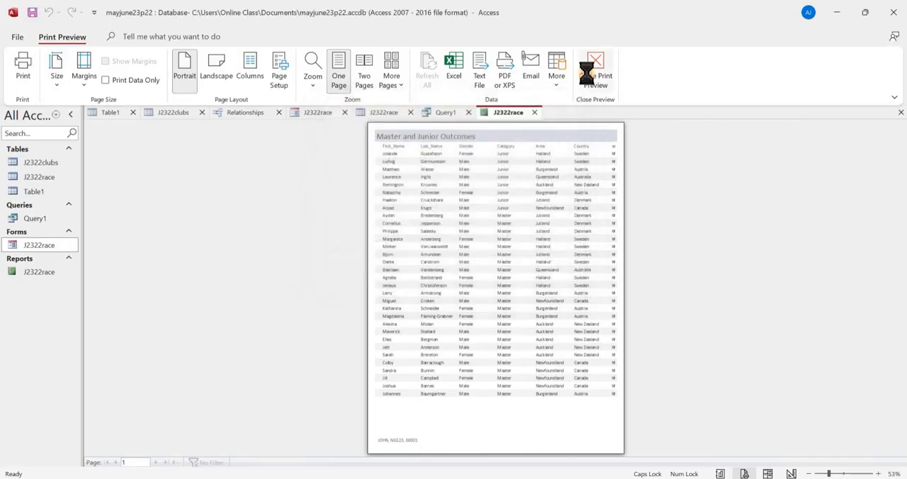
{"action": "left_click", "coordinate": [596, 74]}
- Show the report in Layout View and move the Category heading left, closer to the Gender column
{"action": "left_click", "coordinate": [22, 83]}
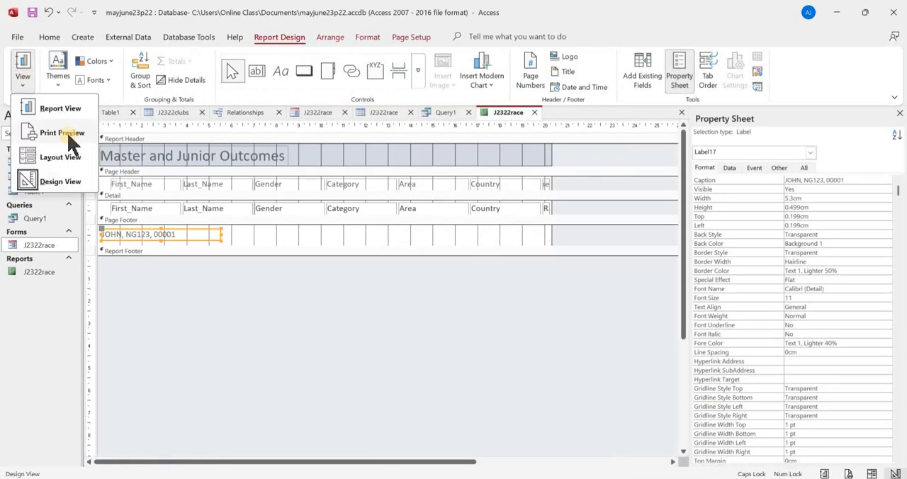
{"action": "left_click", "coordinate": [74, 158]}
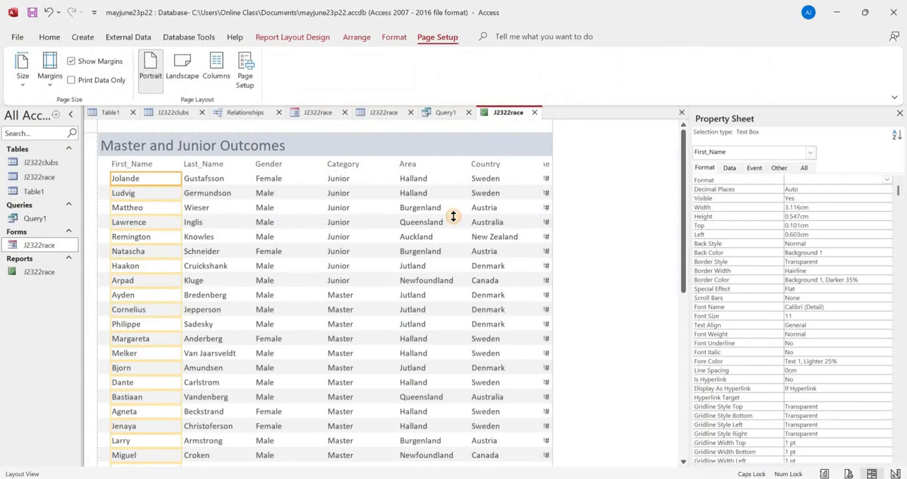
{"action": "left_click", "coordinate": [453, 220]}
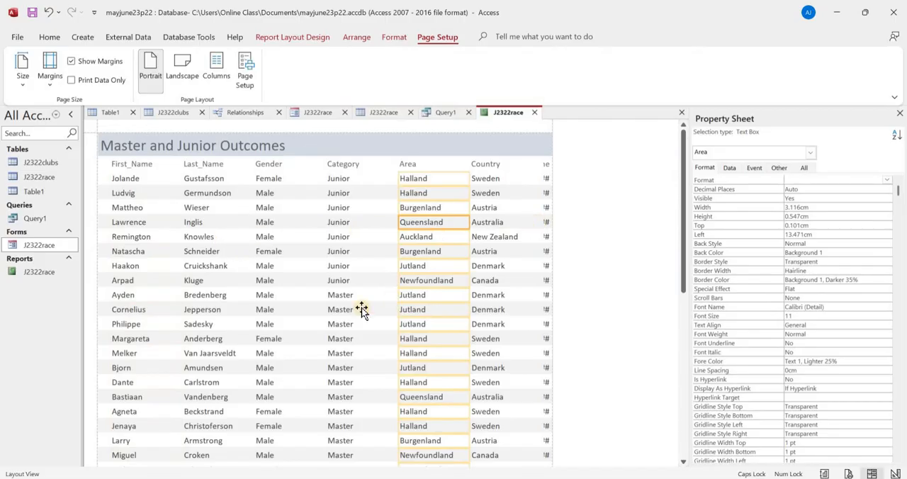
{"action": "scroll", "coordinate": [286, 311], "scroll_direction": "down", "scroll_amount": 1}
{"action": "scroll", "coordinate": [320, 303], "scroll_direction": "up", "scroll_amount": 1}
{"action": "scroll", "coordinate": [322, 297], "scroll_direction": "down", "scroll_amount": 5}
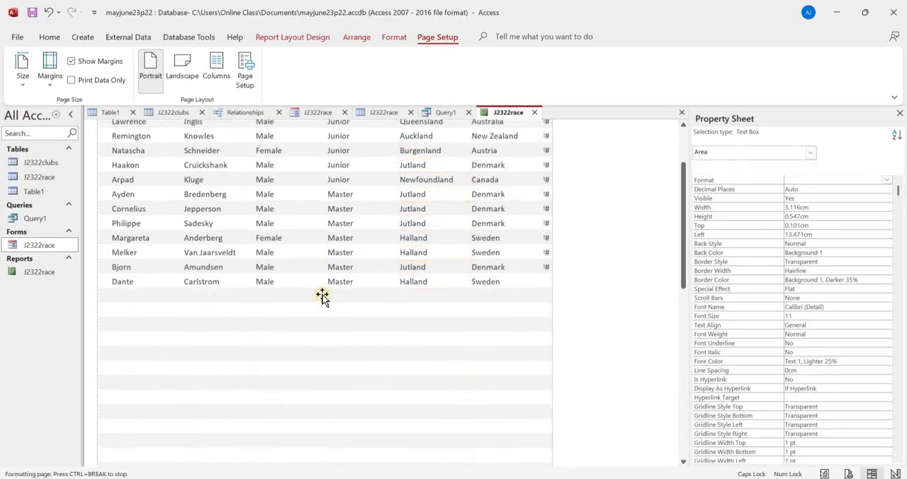
{"action": "scroll", "coordinate": [321, 298], "scroll_direction": "up", "scroll_amount": 6}
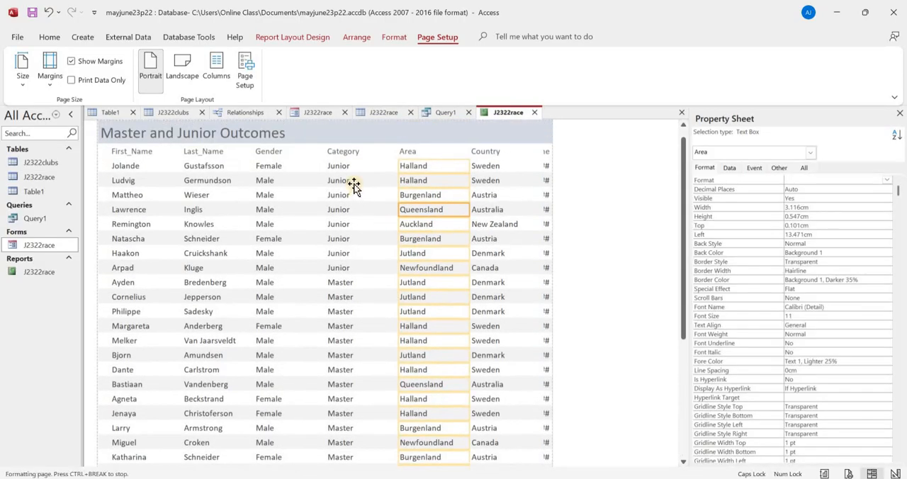
{"action": "left_click", "coordinate": [349, 165]}
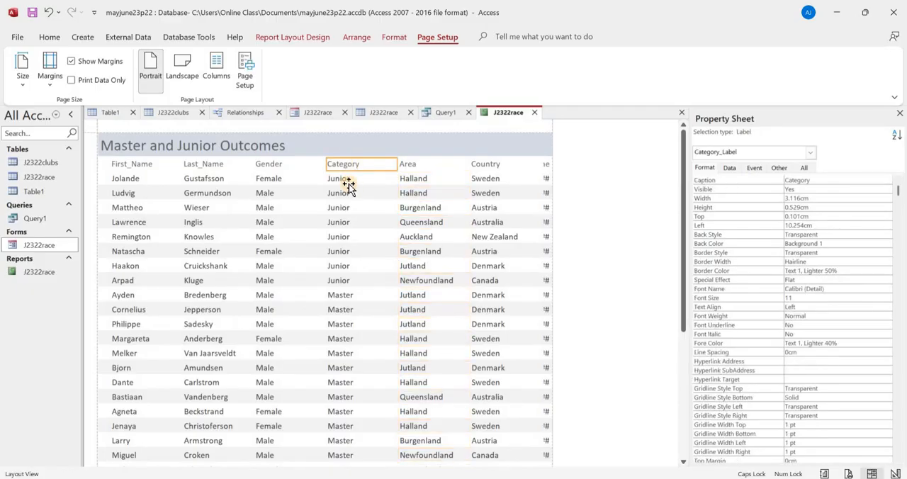
{"action": "key", "text": "Left"}
{"action": "key", "text": "Left"}
{"action": "key", "text": "Left"}
{"action": "key", "text": "Left"}
{"action": "key", "text": "Left"}
{"action": "key", "text": "Left"}
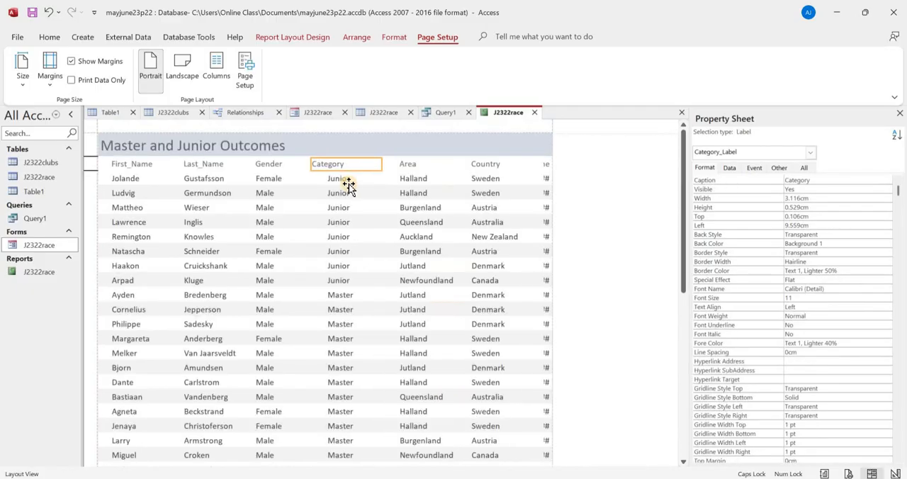
{"action": "key", "text": "Left"}
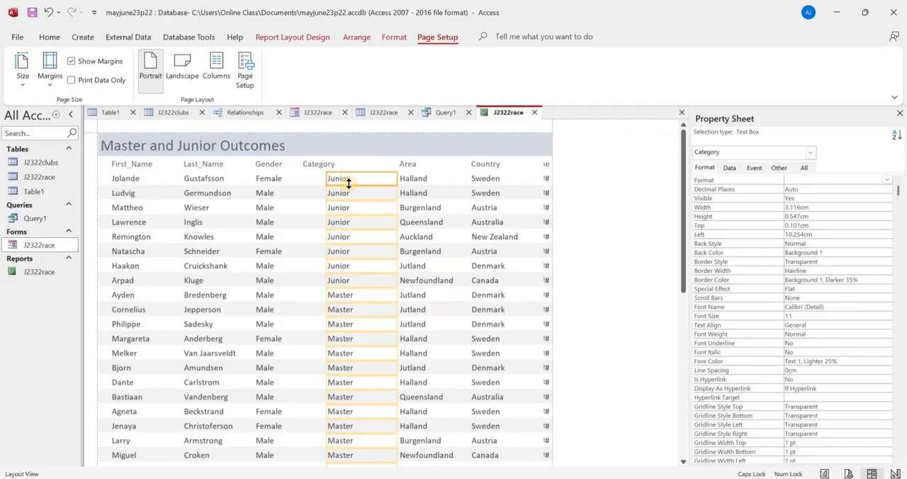
- Move the Category values left to align under their heading and narrow them to about 1.7 cm
{"action": "key", "text": "Left"}
{"action": "key", "text": "Left"}
{"action": "key", "text": "Left"}
{"action": "key", "text": "Left"}
{"action": "key", "text": "Left"}
{"action": "key", "text": "Left"}
{"action": "key", "text": "Left"}
{"action": "key", "text": "Left"}
{"action": "key", "text": "Left"}
{"action": "key", "text": "shift+Left"}
{"action": "key", "text": "shift+Left"}
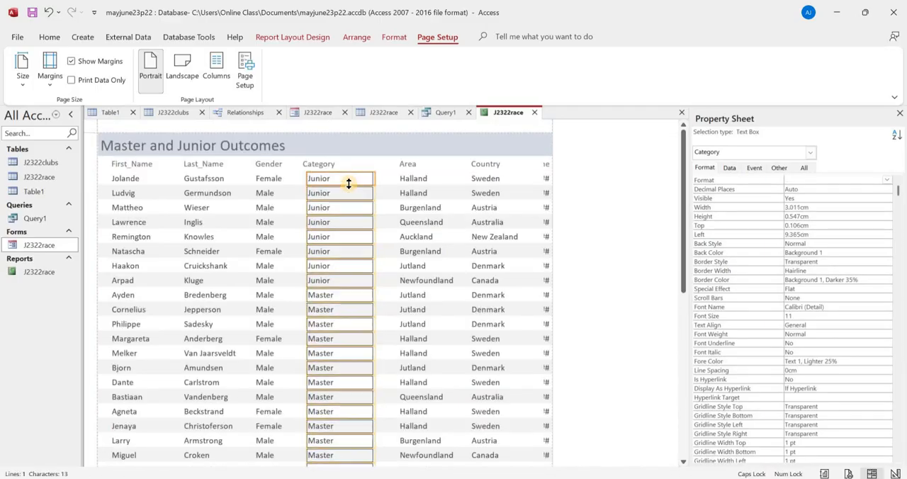
{"action": "key", "text": "shift+Left"}
{"action": "key", "text": "shift+Left"}
{"action": "key", "text": "shift+Left"}
{"action": "key", "text": "shift+Left"}
{"action": "key", "text": "shift+Left"}
{"action": "key", "text": "shift+Left"}
{"action": "key", "text": "shift+Left"}
{"action": "key", "text": "shift+Left"}
{"action": "key", "text": "shift+Left"}
{"action": "key", "text": "shift+Left"}
{"action": "key", "text": "shift+Left"}
{"action": "key", "text": "shift+Left"}
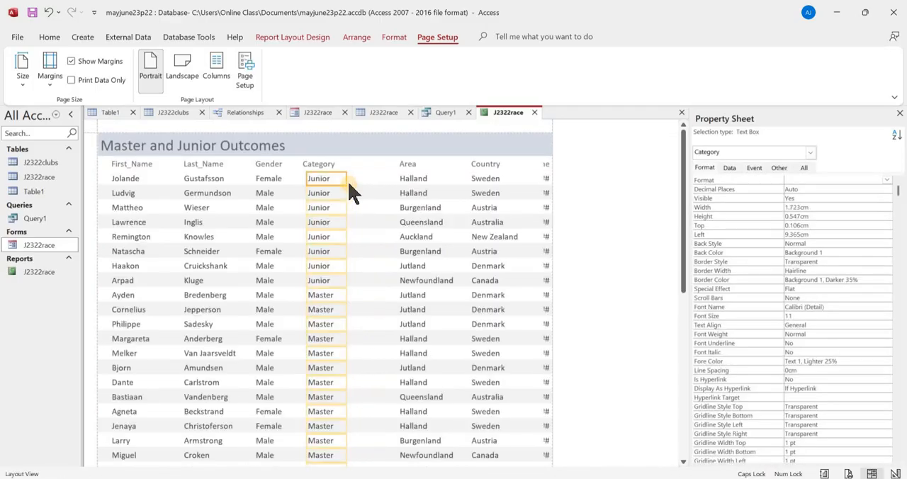
{"action": "key", "text": "shift+Left"}
- Move the Area heading and values left together, next to Category, to a left position of about 11.5 cm
{"action": "left_click", "coordinate": [404, 169]}
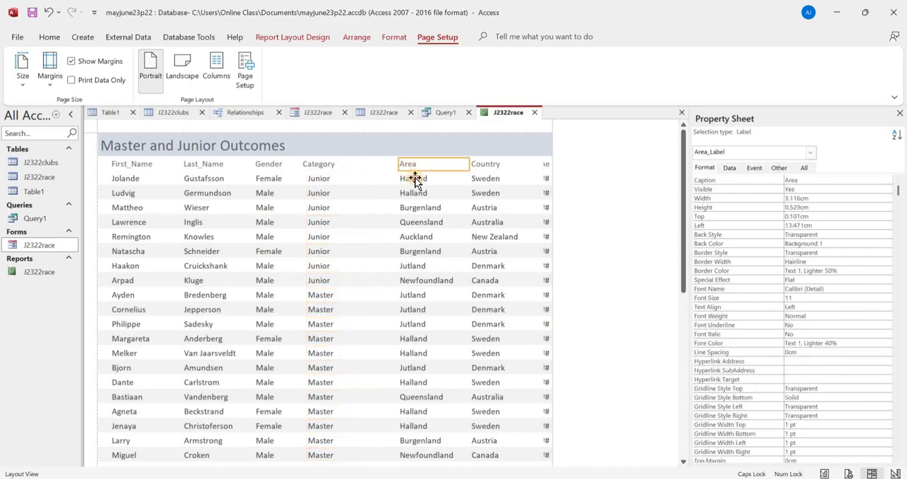
{"action": "left_click", "coordinate": [414, 180], "text": "shift"}
{"action": "key", "text": "Left"}
{"action": "key", "text": "Left"}
{"action": "key", "text": "Left"}
{"action": "key", "text": "Left"}
{"action": "key", "text": "Left"}
{"action": "key", "text": "Left"}
{"action": "key", "text": "Left"}
{"action": "key", "text": "Left"}
{"action": "key", "text": "Left"}
{"action": "key", "text": "Left"}
{"action": "key", "text": "Left"}
{"action": "key", "text": "Left"}
{"action": "key", "text": "Left"}
{"action": "key", "text": "Left"}
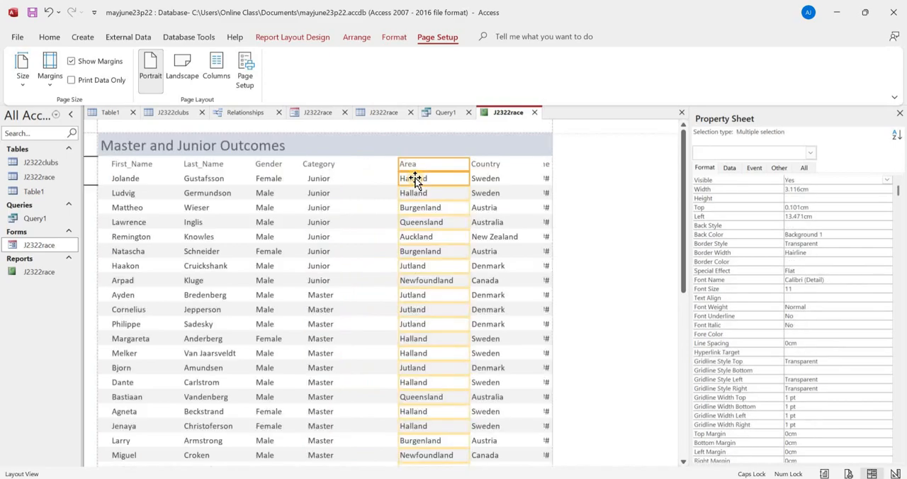
{"action": "key", "text": "Left"}
{"action": "key", "text": "Left"}
{"action": "key", "text": "Left"}
{"action": "key", "text": "Left"}
{"action": "key", "text": "Left"}
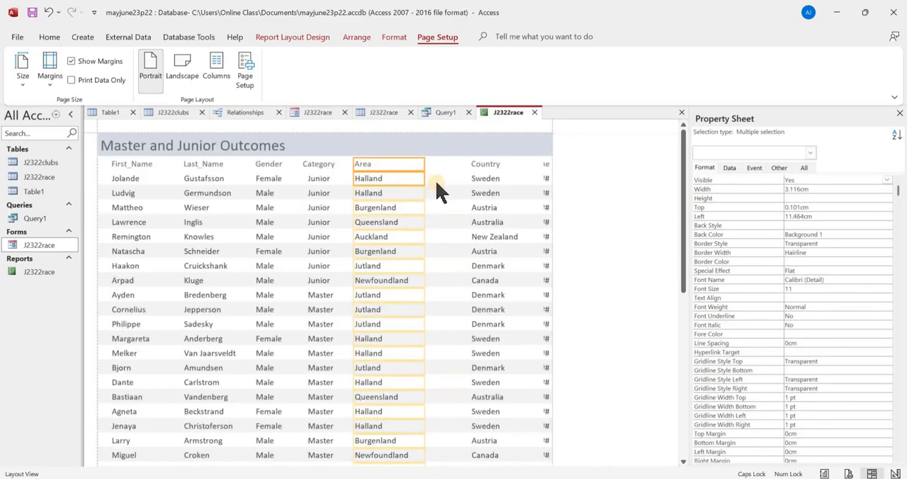
{"action": "scroll", "coordinate": [454, 358], "scroll_direction": "down", "scroll_amount": 5}
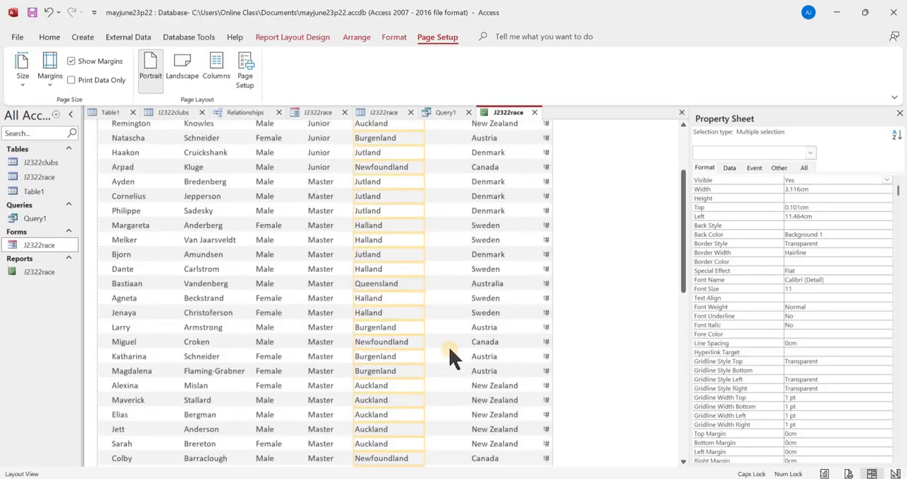
{"action": "scroll", "coordinate": [454, 358], "scroll_direction": "up", "scroll_amount": 5}
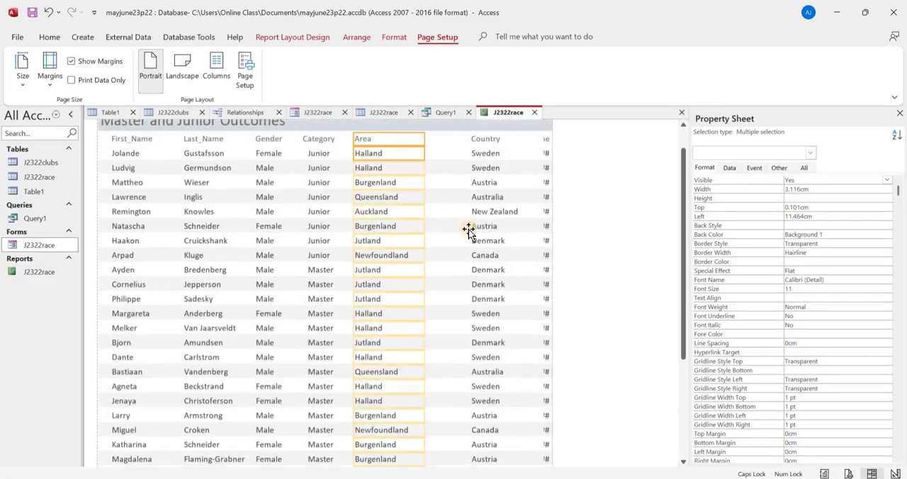
- Move the Country heading and values left to about 14.7 cm, next to Area, and narrow the column to about 2.5 cm
{"action": "left_click", "coordinate": [481, 179]}
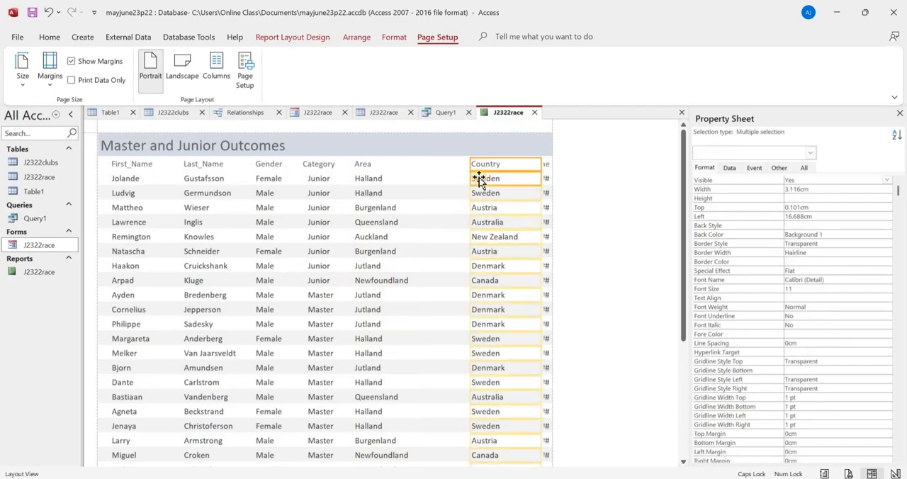
{"action": "key", "text": "Left"}
{"action": "key", "text": "Left"}
{"action": "key", "text": "Left"}
{"action": "key", "text": "Left"}
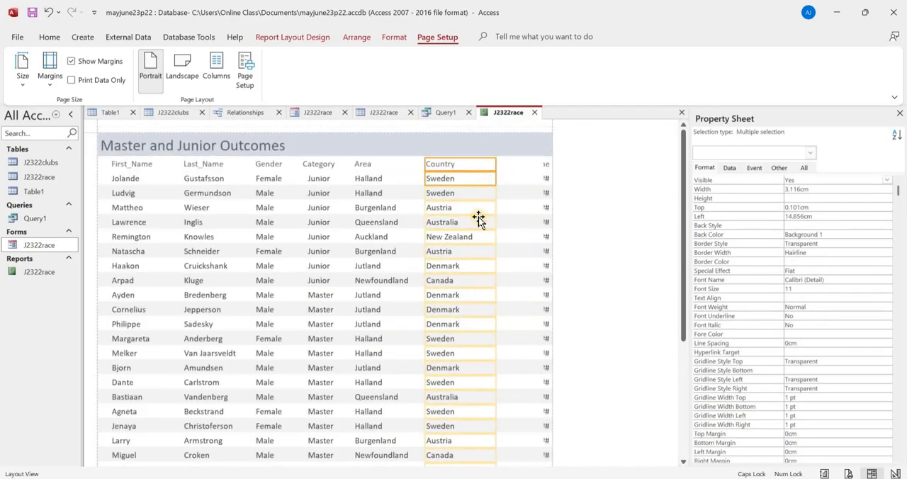
{"action": "scroll", "coordinate": [500, 236], "scroll_direction": "down", "scroll_amount": 5}
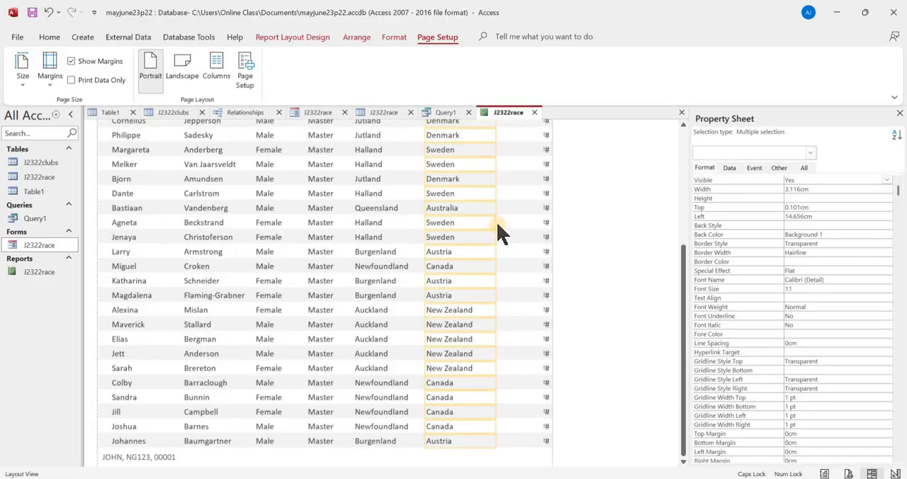
{"action": "scroll", "coordinate": [500, 236], "scroll_direction": "up", "scroll_amount": 5}
{"action": "left_click_drag", "start_coordinate": [496, 234], "coordinate": [430, 259]}
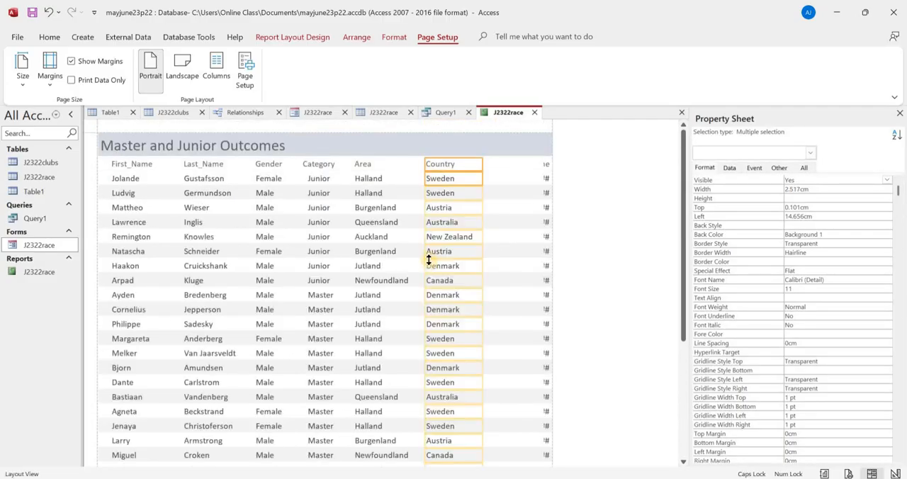
{"action": "scroll", "coordinate": [438, 272], "scroll_direction": "down", "scroll_amount": 5}
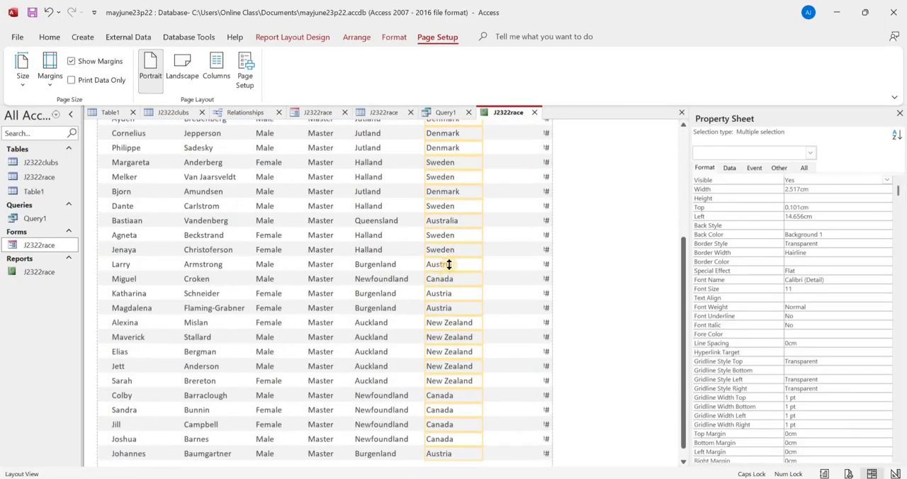
{"action": "scroll", "coordinate": [451, 259], "scroll_direction": "up", "scroll_amount": 4}
{"action": "scroll", "coordinate": [452, 256], "scroll_direction": "up", "scroll_amount": 1}
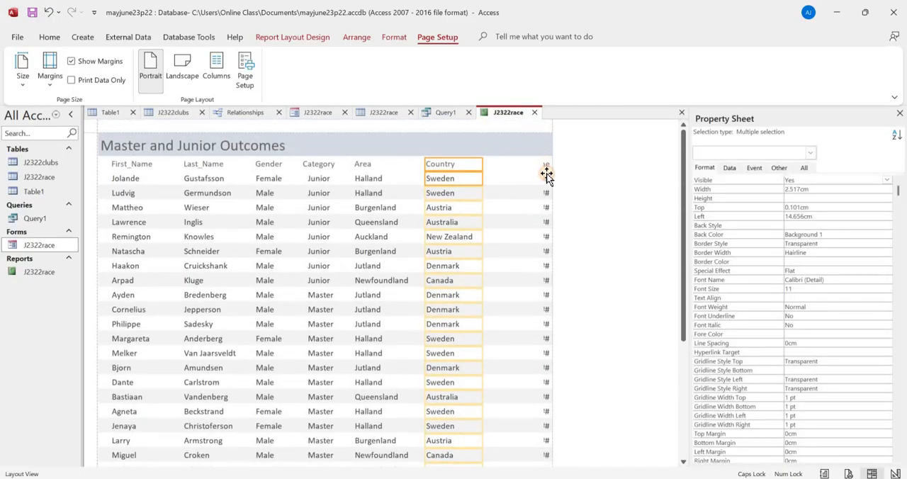
- Move the cut-off Race_Time heading and values left to about 18 cm and widen them to about 1.6 cm
{"action": "left_click", "coordinate": [546, 175]}
{"action": "key", "text": "Left"}
{"action": "key", "text": "Left"}
{"action": "key", "text": "Left"}
{"action": "key", "text": "Left"}
{"action": "key", "text": "Left"}
{"action": "key", "text": "Left"}
{"action": "key", "text": "Left"}
{"action": "key", "text": "Left"}
{"action": "key", "text": "Left"}
{"action": "key", "text": "Left"}
{"action": "key", "text": "Left"}
{"action": "key", "text": "Left"}
{"action": "key", "text": "Left"}
{"action": "key", "text": "Left"}
{"action": "key", "text": "Left"}
{"action": "key", "text": "Left"}
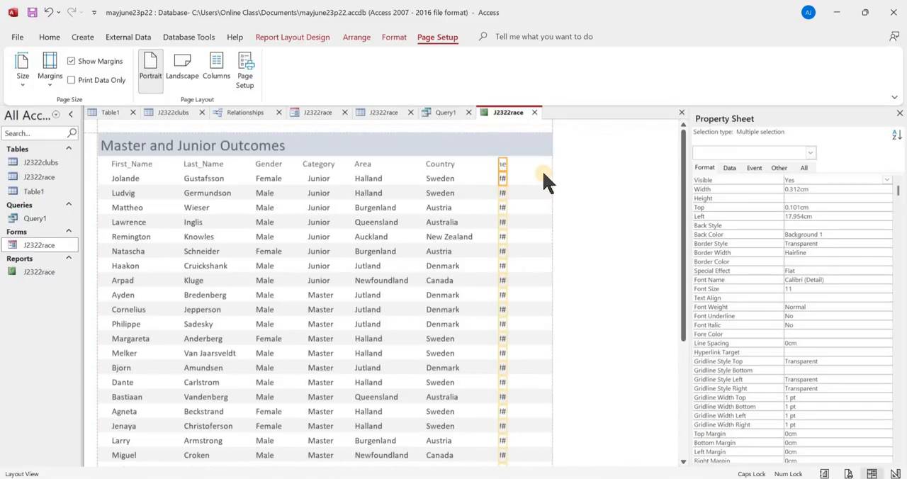
{"action": "key", "text": "shift+Right"}
{"action": "key", "text": "shift+Right"}
{"action": "key", "text": "shift+Right"}
{"action": "key", "text": "shift+Right"}
{"action": "key", "text": "shift+Right"}
{"action": "key", "text": "shift+Right"}
{"action": "key", "text": "shift+Right"}
{"action": "key", "text": "shift+Right"}
- Widen the Race_Time column to about 2.3 cm and shift it to a left position of about 17.3 cm
{"action": "key", "text": "shift+Right"}
{"action": "key", "text": "shift+Right"}
{"action": "key", "text": "shift+Right"}
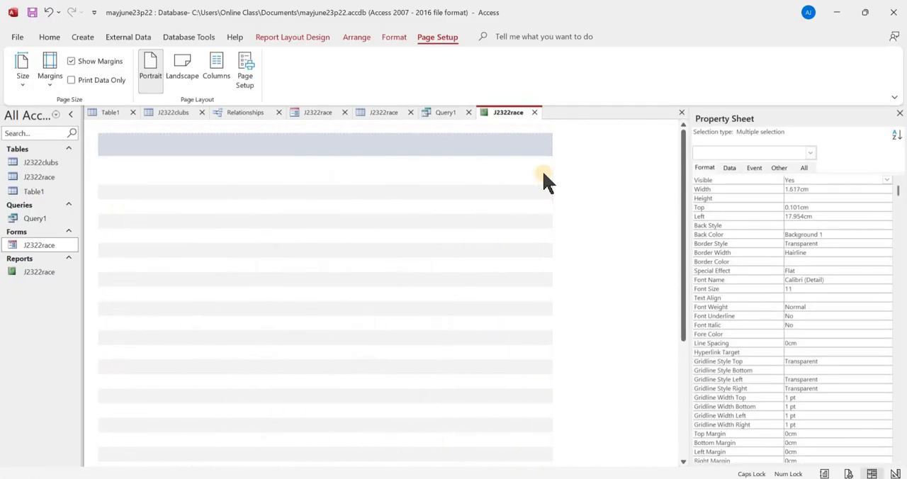
{"action": "key", "text": "Left"}
{"action": "key", "text": "Left"}
{"action": "key", "text": "shift+Right"}
{"action": "key", "text": "shift+Right"}
{"action": "key", "text": "shift+Right"}
{"action": "key", "text": "shift+Right"}
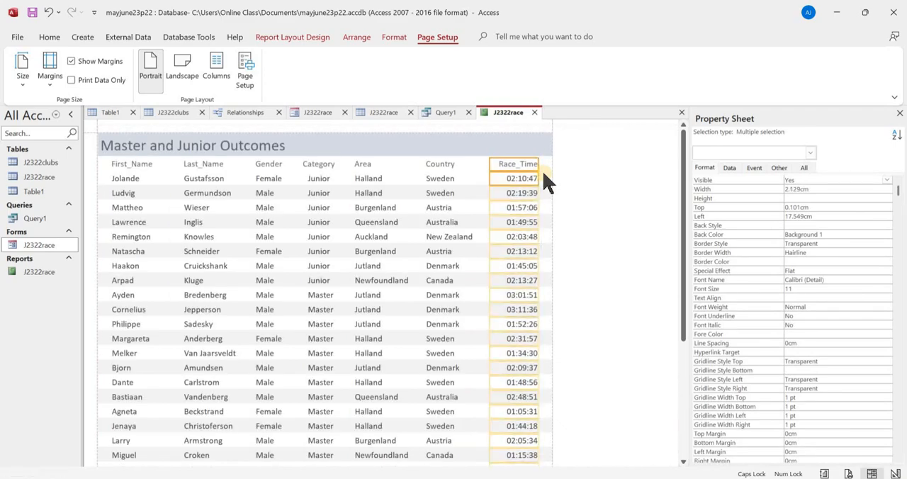
{"action": "key", "text": "Left"}
{"action": "key", "text": "Left"}
{"action": "key", "text": "Left"}
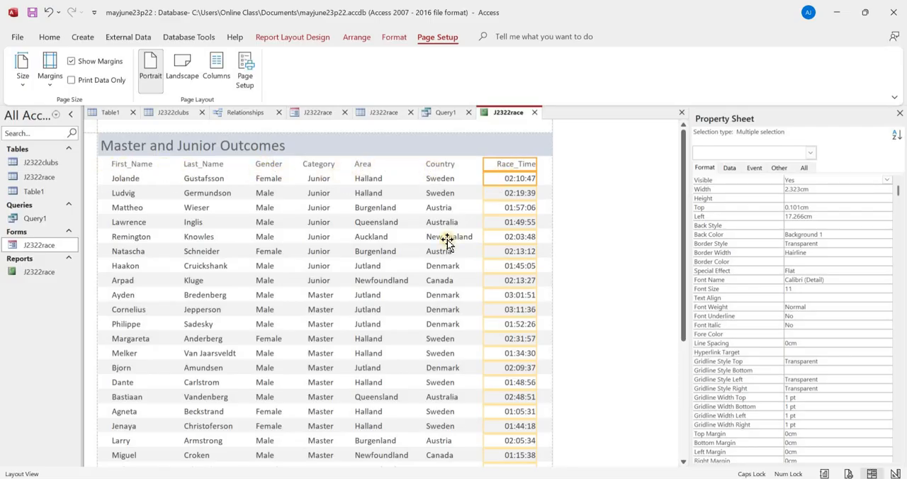
- Check the rearranged columns down to the page footer, then examine the whole report in Print Preview
{"action": "scroll", "coordinate": [397, 276], "scroll_direction": "down", "scroll_amount": 5}
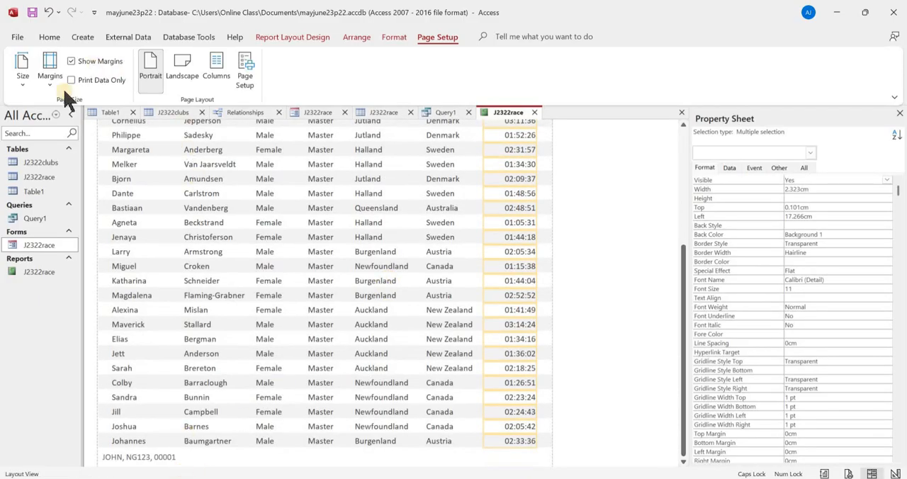
{"action": "left_click", "coordinate": [48, 36]}
{"action": "left_click", "coordinate": [24, 70]}
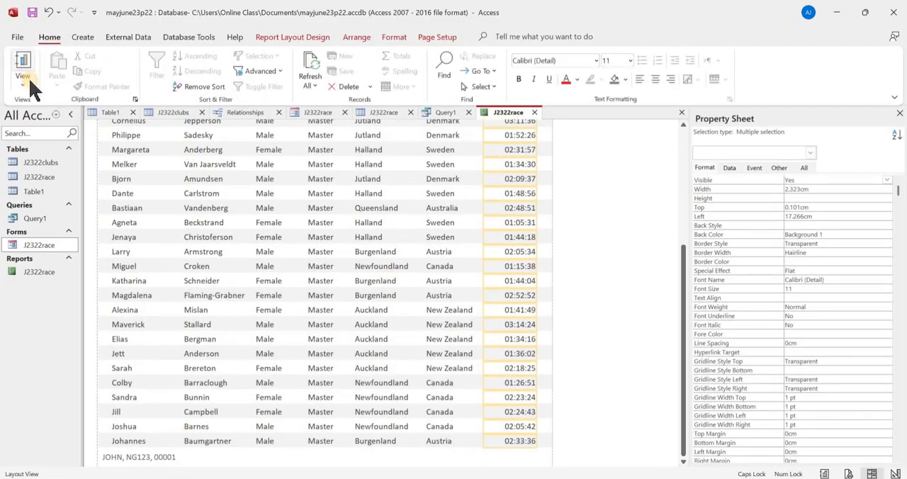
{"action": "left_click", "coordinate": [23, 84]}
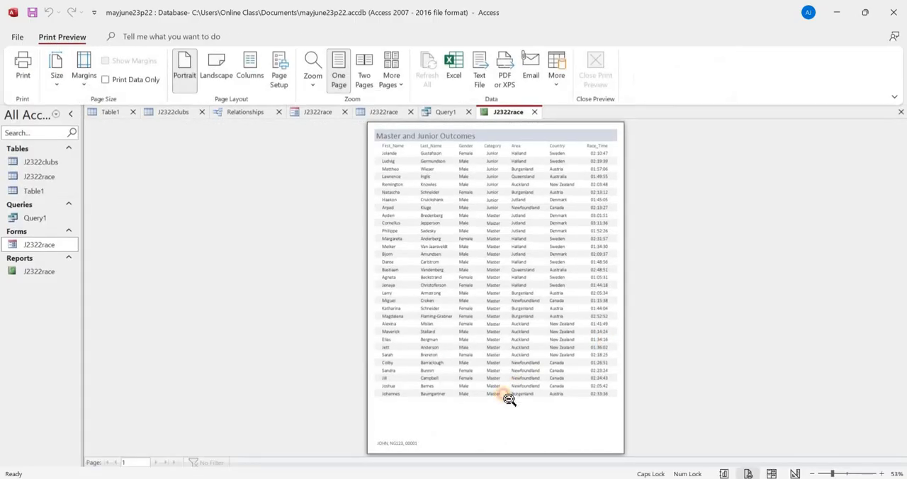
{"action": "left_click", "coordinate": [428, 419]}
{"action": "scroll", "coordinate": [426, 418], "scroll_direction": "down", "scroll_amount": 2}
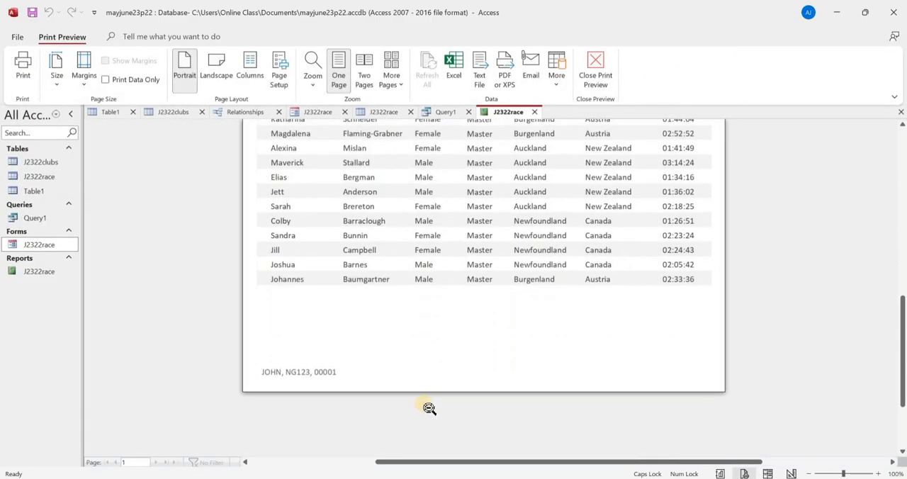
{"action": "scroll", "coordinate": [427, 409], "scroll_direction": "up", "scroll_amount": 8}
{"action": "left_click", "coordinate": [443, 314]}
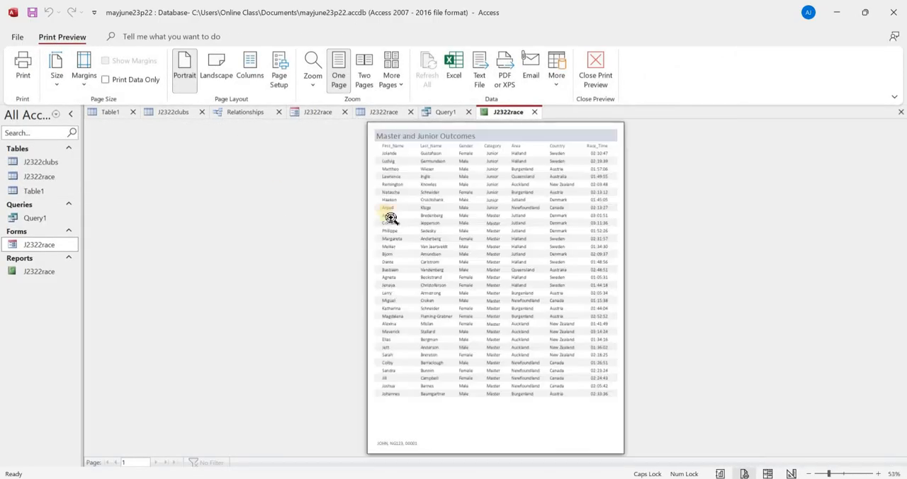
- Print the report with Microsoft Print to PDF, save the output as "PRINT OUT 2", and close the print preview
{"action": "key", "text": "ctrl+p"}
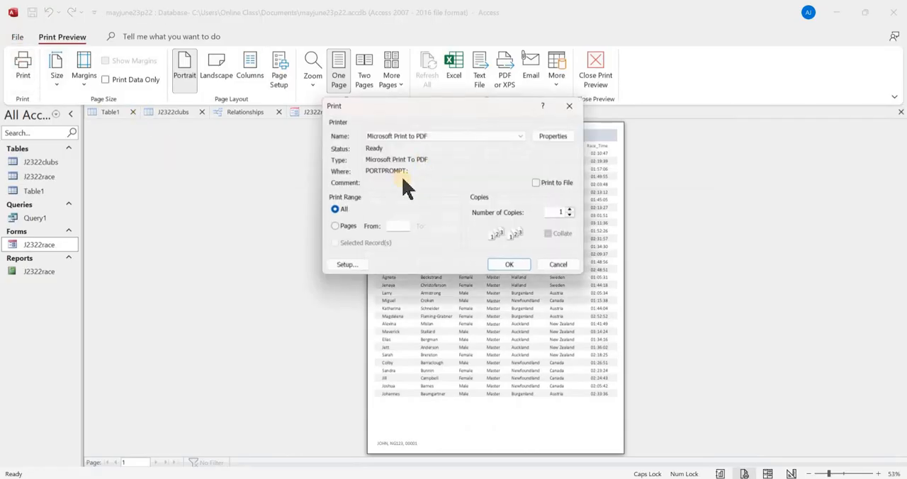
{"action": "left_click", "coordinate": [510, 266]}
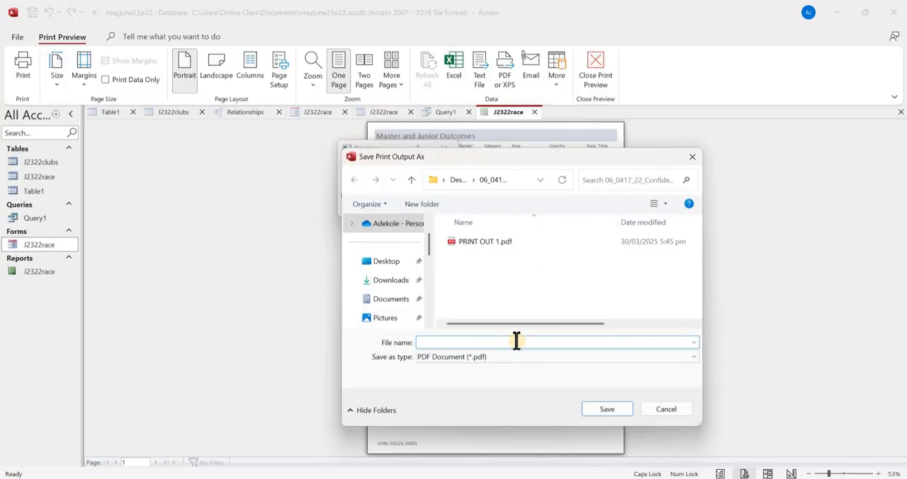
{"action": "type", "text": "PRINT OUT "}
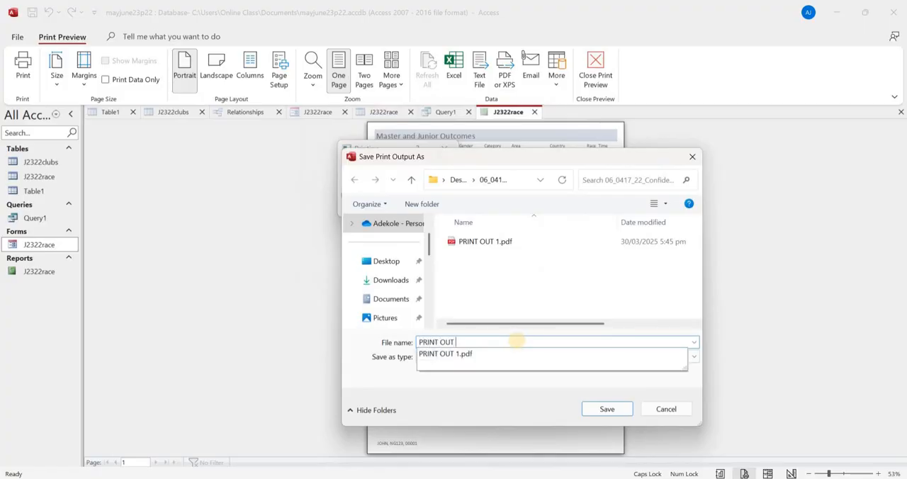
{"action": "type", "text": "2"}
{"action": "left_click", "coordinate": [599, 411]}
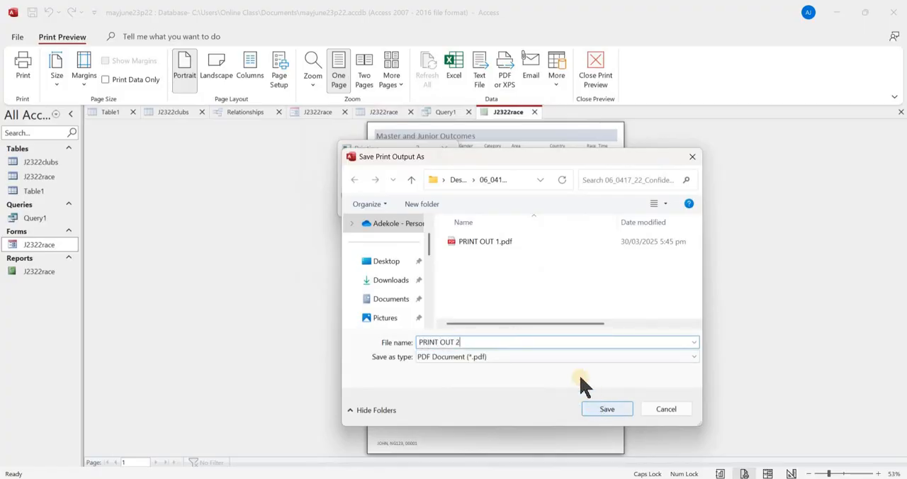
{"action": "left_click", "coordinate": [596, 74]}
- Read task 21 in the question paper, then create a new query in Access using the J2322race and J2322clubs tables
{"action": "key", "text": "alt+Tab"}
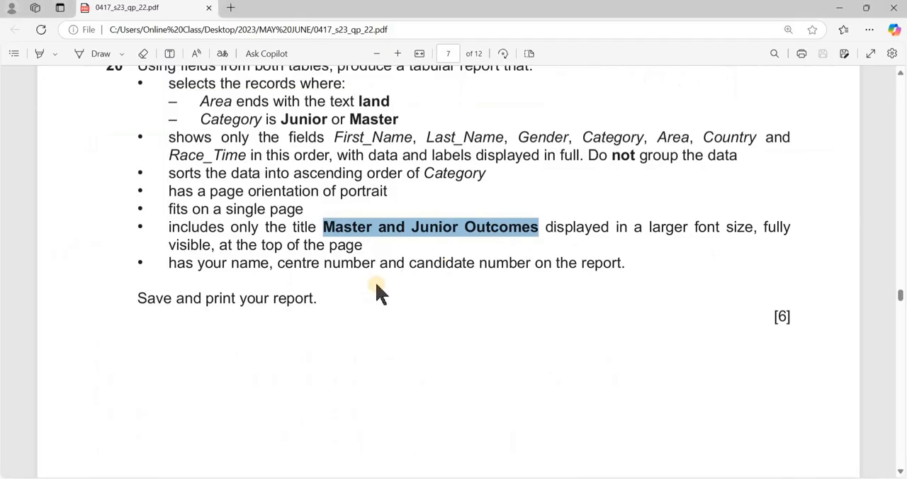
{"action": "scroll", "coordinate": [293, 237], "scroll_direction": "down", "scroll_amount": 8}
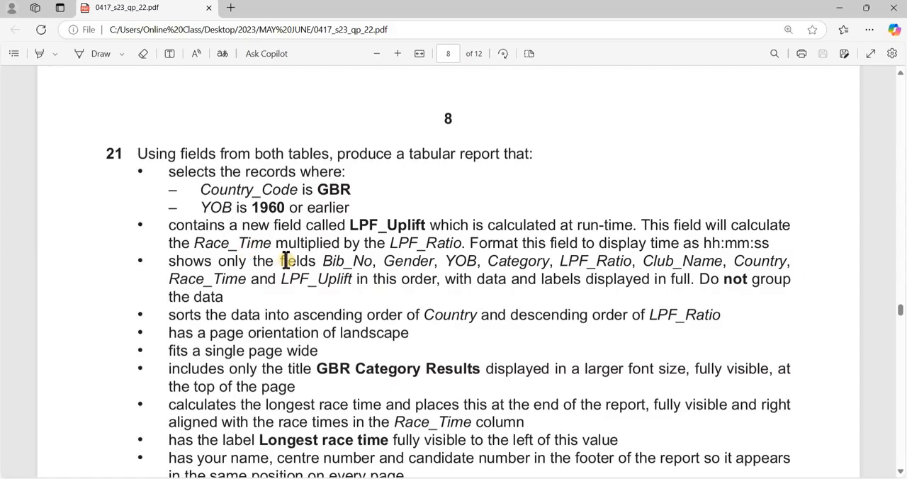
{"action": "key", "text": "alt+Tab"}
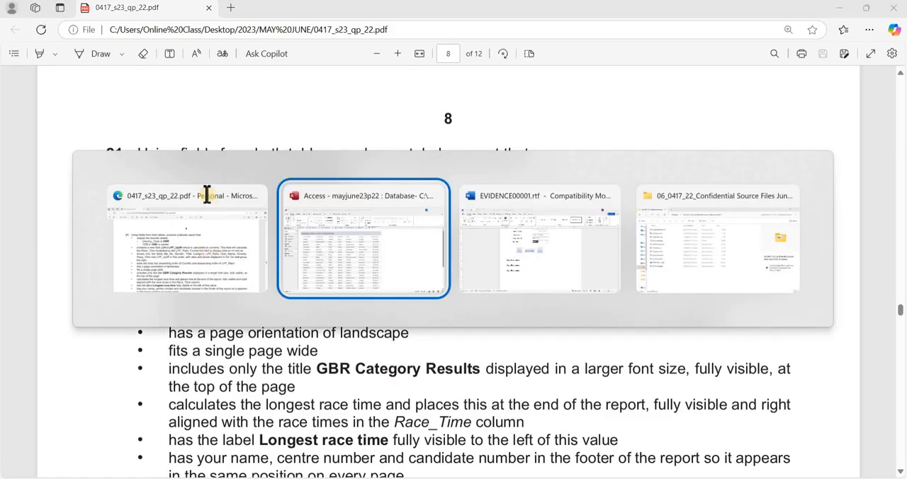
{"action": "left_click", "coordinate": [83, 37]}
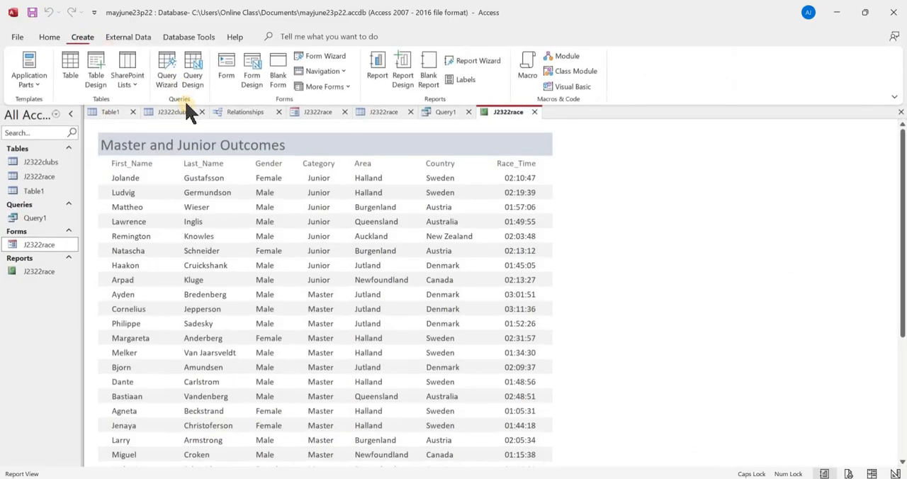
{"action": "left_click", "coordinate": [195, 83]}
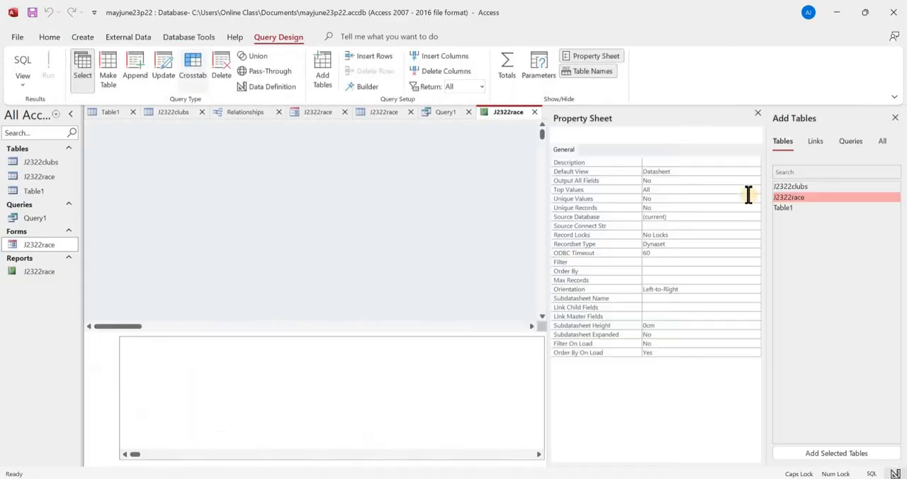
{"action": "double_click", "coordinate": [791, 197]}
{"action": "double_click", "coordinate": [795, 187]}
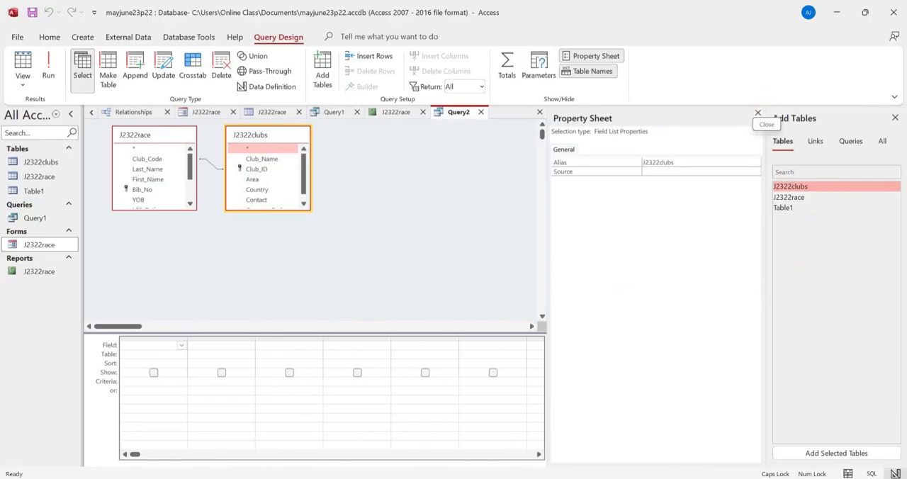
{"action": "left_click", "coordinate": [758, 112]}
{"action": "left_click", "coordinate": [894, 118]}
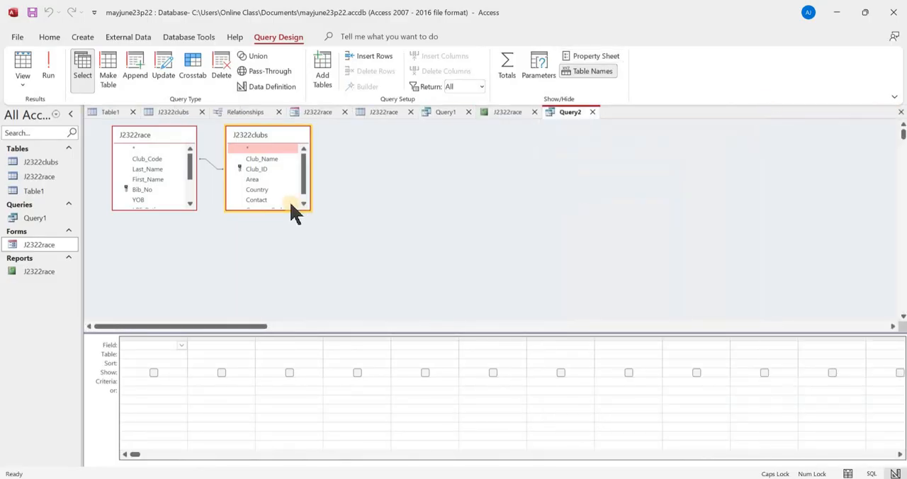
- Enlarge the J2322clubs and J2322race field lists in the query design until all their fields show
{"action": "left_click", "coordinate": [293, 202]}
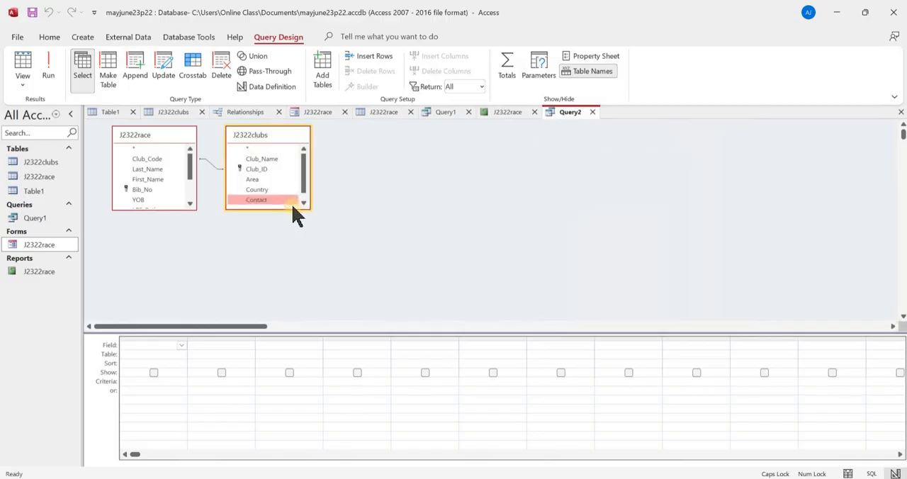
{"action": "left_click_drag", "start_coordinate": [294, 207], "coordinate": [279, 225]}
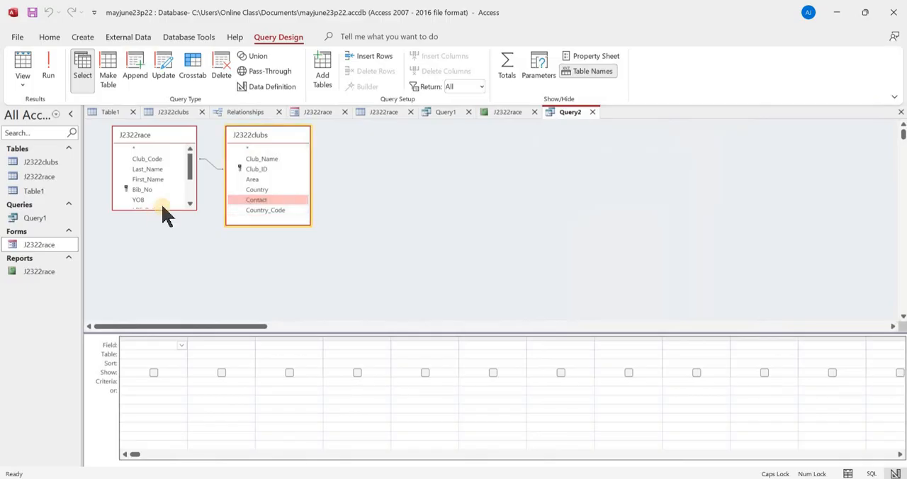
{"action": "left_click_drag", "start_coordinate": [164, 209], "coordinate": [177, 267]}
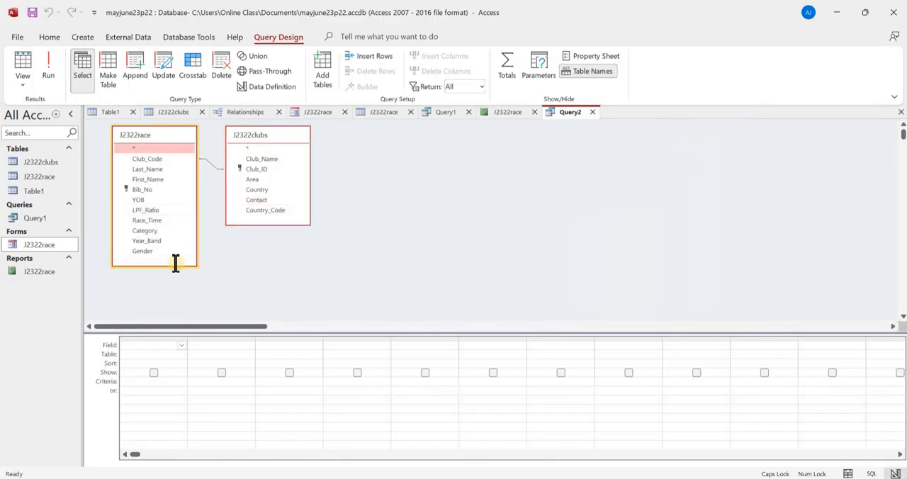
- Check the required field order in the question paper and add Bib_No and Gender from J2322race to the Access query
{"action": "key", "text": "alt+Tab"}
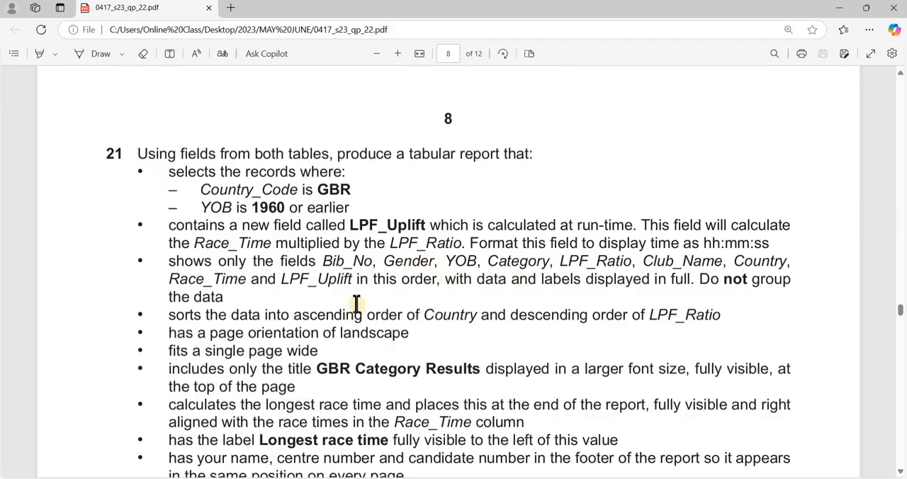
{"action": "key", "text": "alt+Tab"}
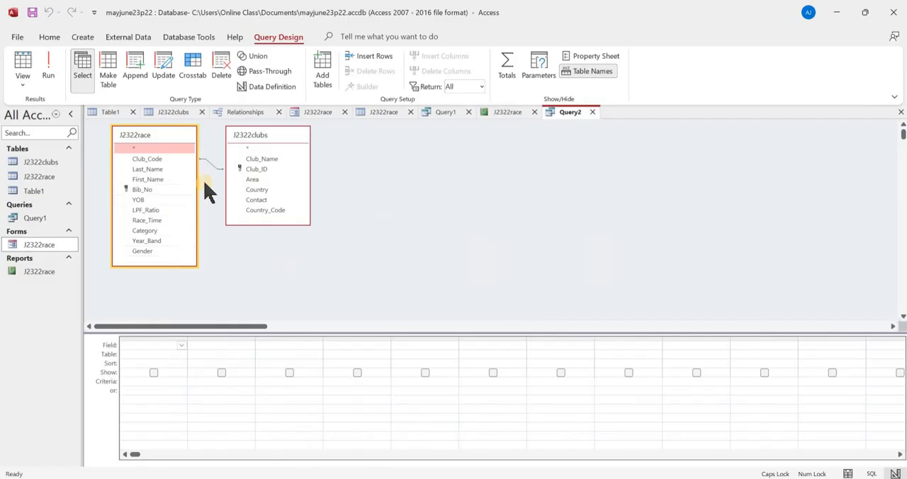
{"action": "left_click", "coordinate": [165, 191]}
{"action": "double_click", "coordinate": [165, 191]}
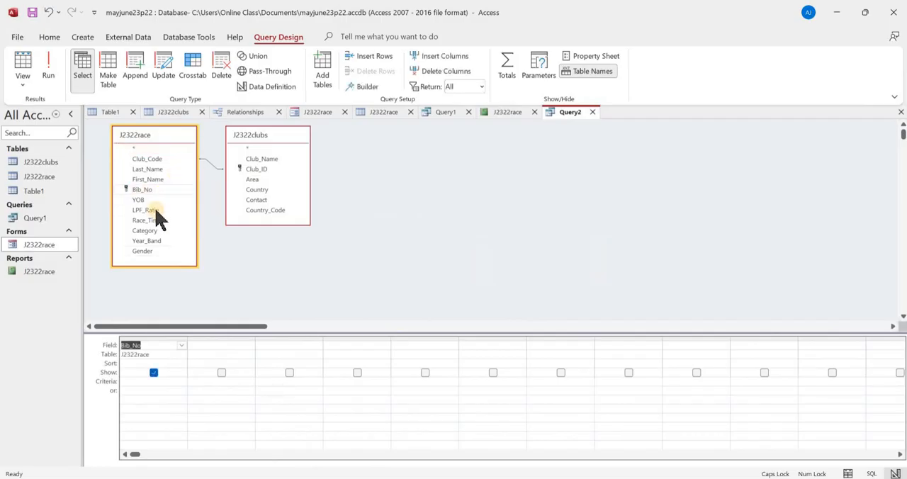
{"action": "left_click", "coordinate": [163, 251]}
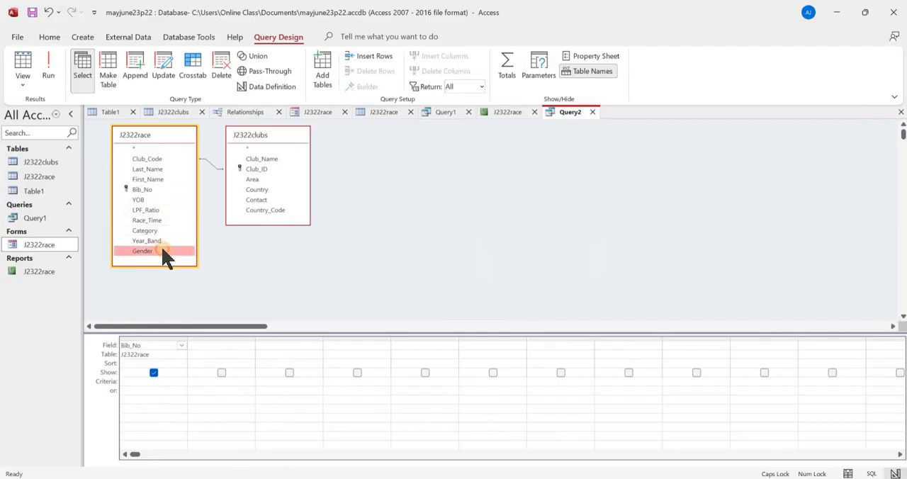
{"action": "double_click", "coordinate": [163, 251]}
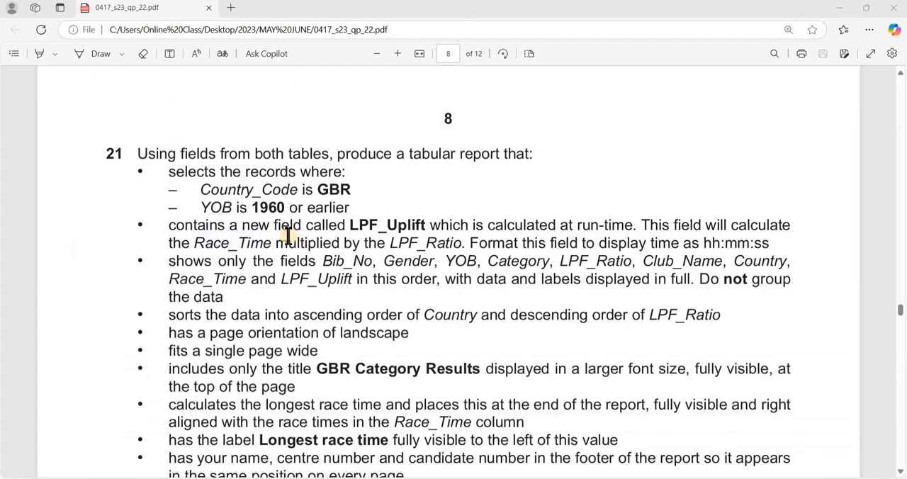
- Consult task 21's field list again and add YOB, Category and LPF_Ratio from J2322race to the query
{"action": "key", "text": "alt+Tab"}
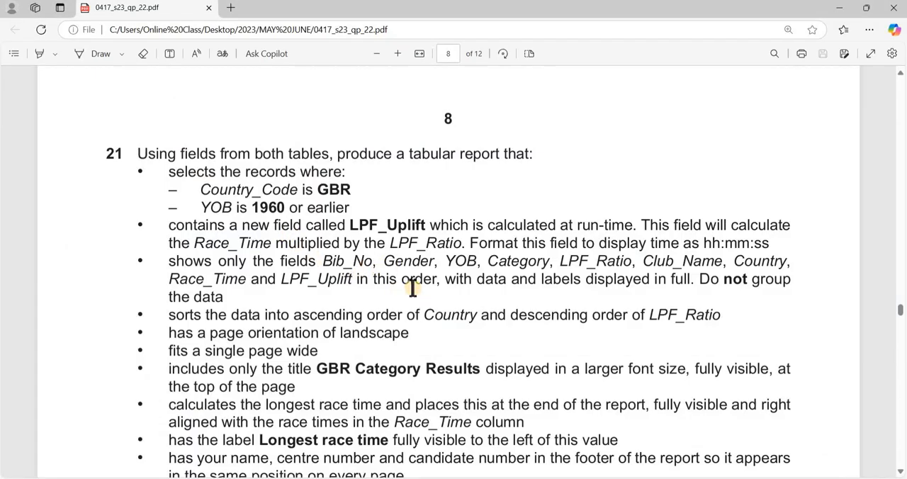
{"action": "key", "text": "alt+Tab"}
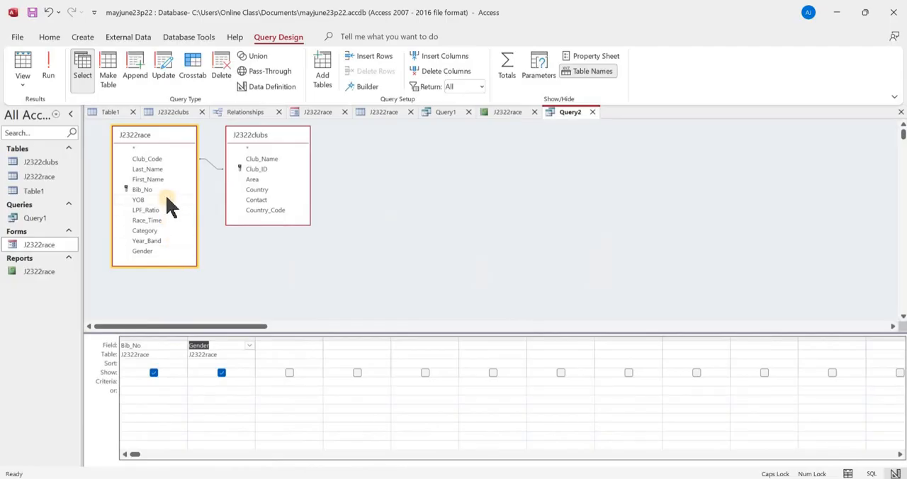
{"action": "left_click", "coordinate": [167, 200]}
{"action": "double_click", "coordinate": [168, 204]}
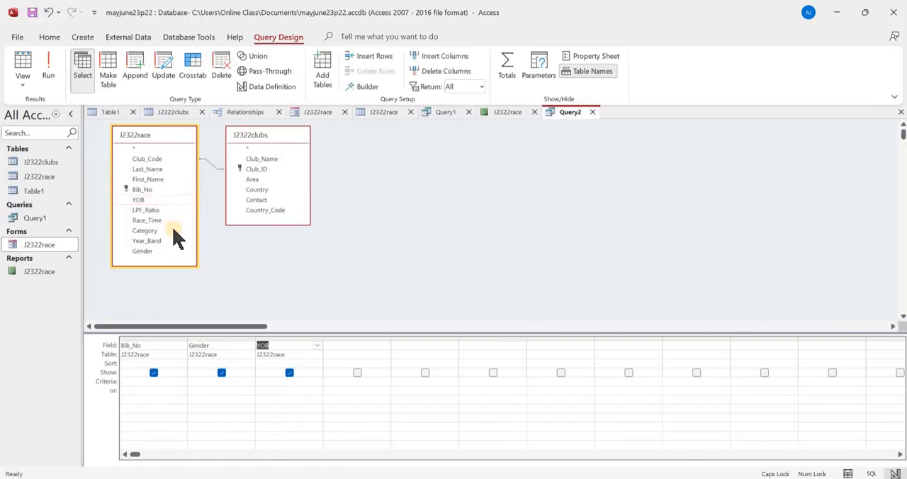
{"action": "double_click", "coordinate": [173, 232]}
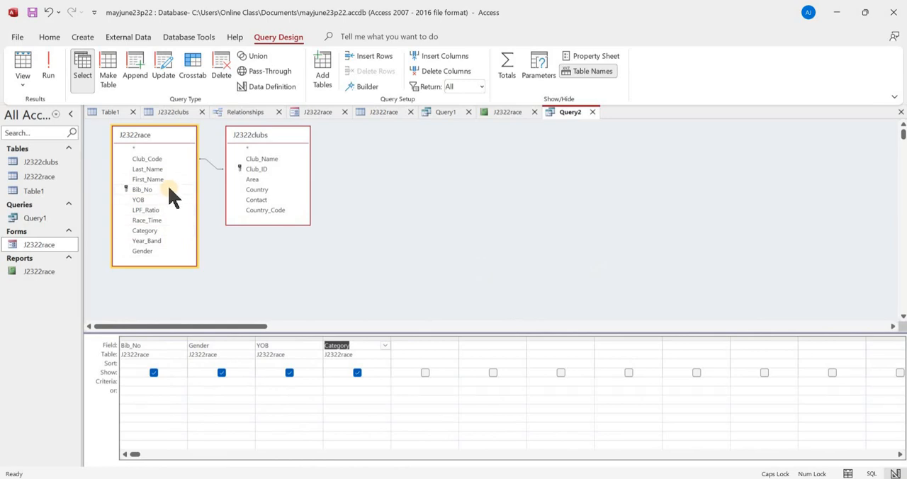
{"action": "left_click", "coordinate": [172, 210]}
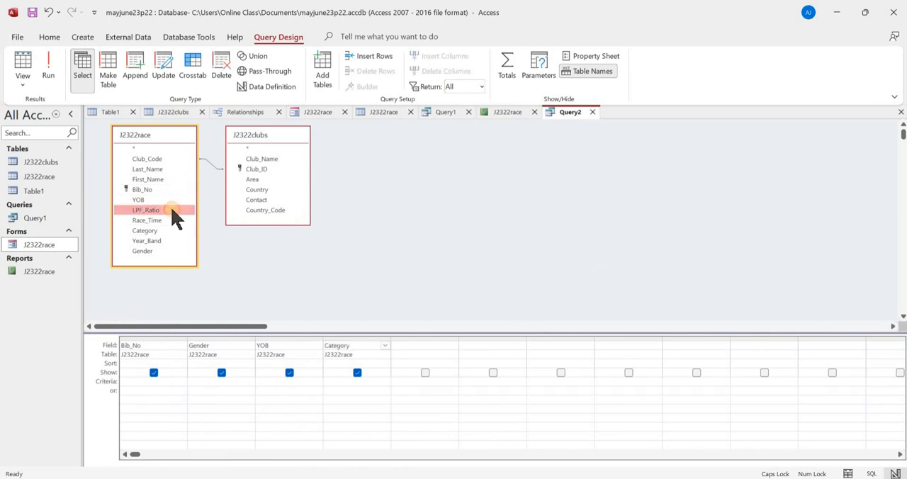
{"action": "double_click", "coordinate": [173, 212]}
- Check the remaining fields in the paper, then add Club_Name and Country from J2322clubs and Race_Time from J2322race to the query
{"action": "key", "text": "alt+Tab"}
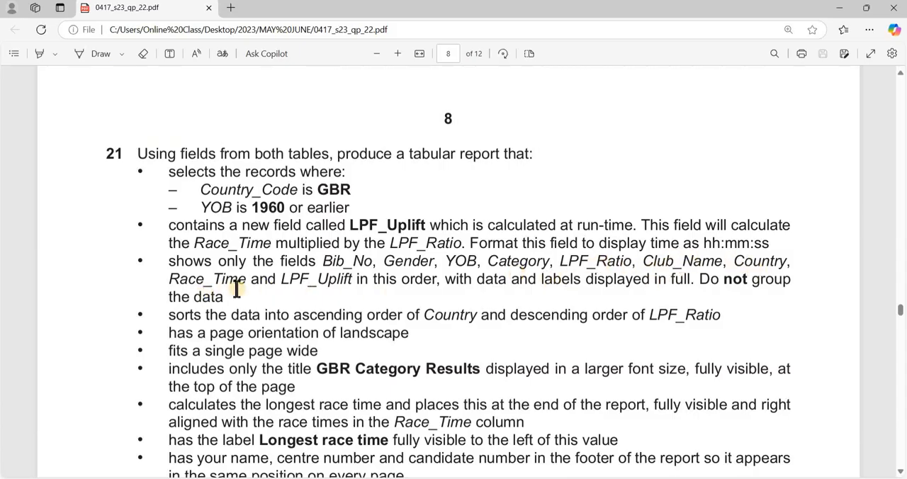
{"action": "key", "text": "alt+Tab"}
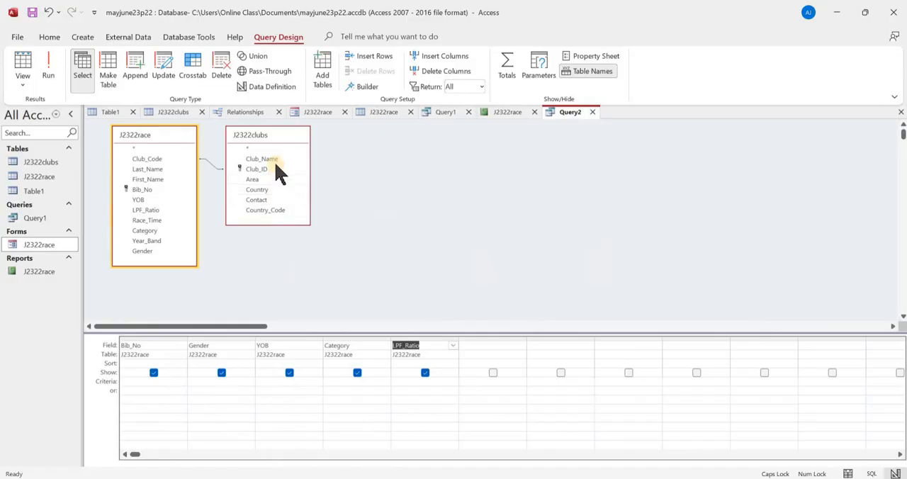
{"action": "left_click", "coordinate": [277, 160]}
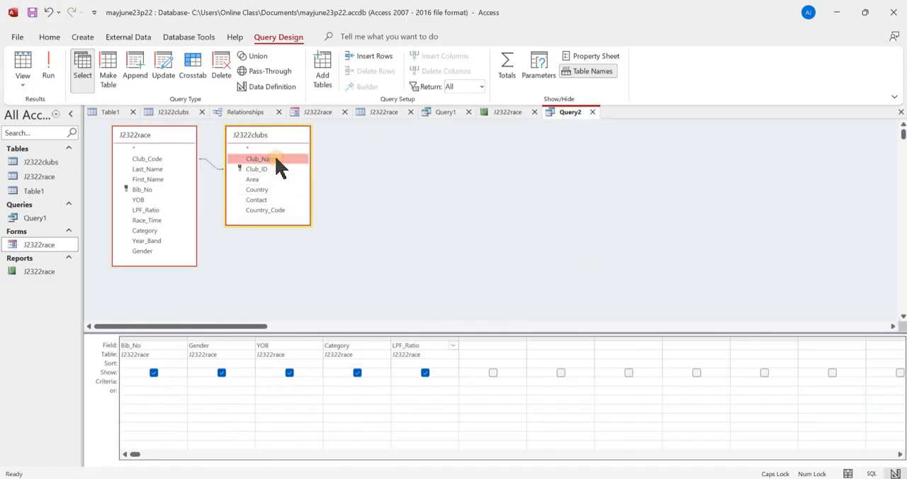
{"action": "double_click", "coordinate": [276, 160]}
{"action": "left_click", "coordinate": [286, 191]}
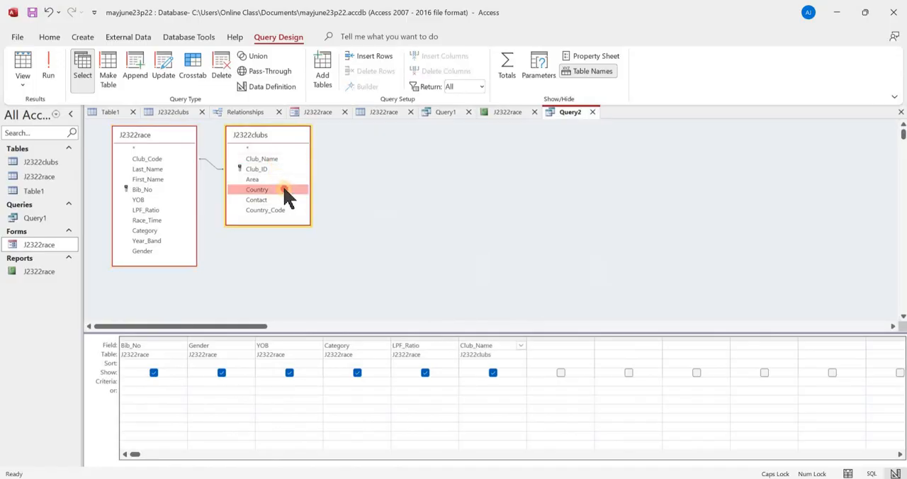
{"action": "double_click", "coordinate": [282, 197]}
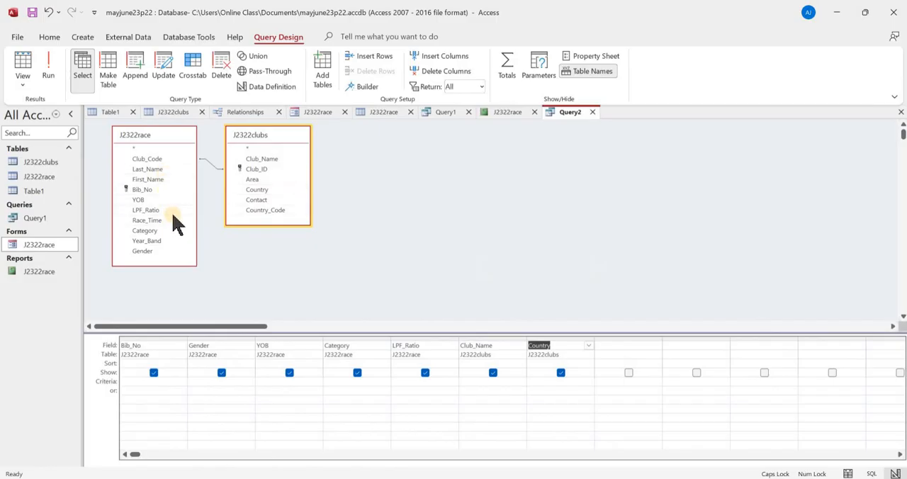
{"action": "left_click", "coordinate": [175, 223]}
{"action": "double_click", "coordinate": [175, 223]}
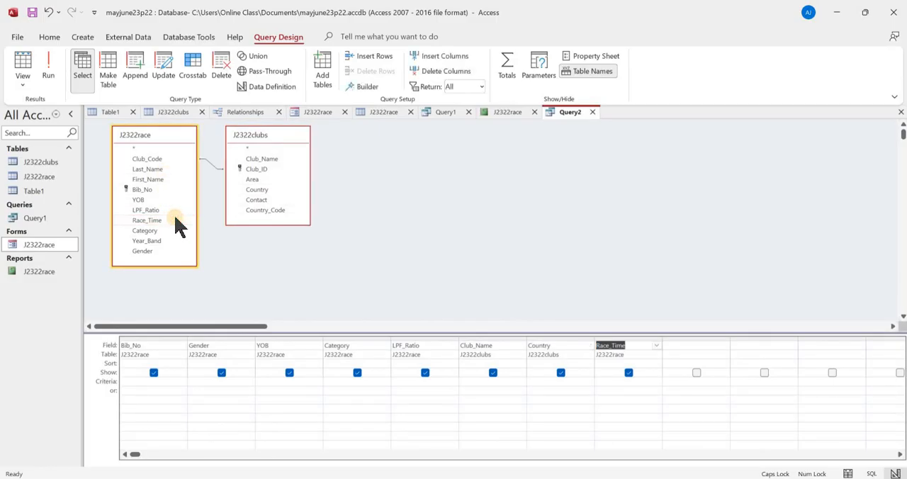
- Select the field name LPF_Uplift in the question paper, then open the Expression Builder for the empty query column after Race_Time in Access
{"action": "key", "text": "alt+Tab"}
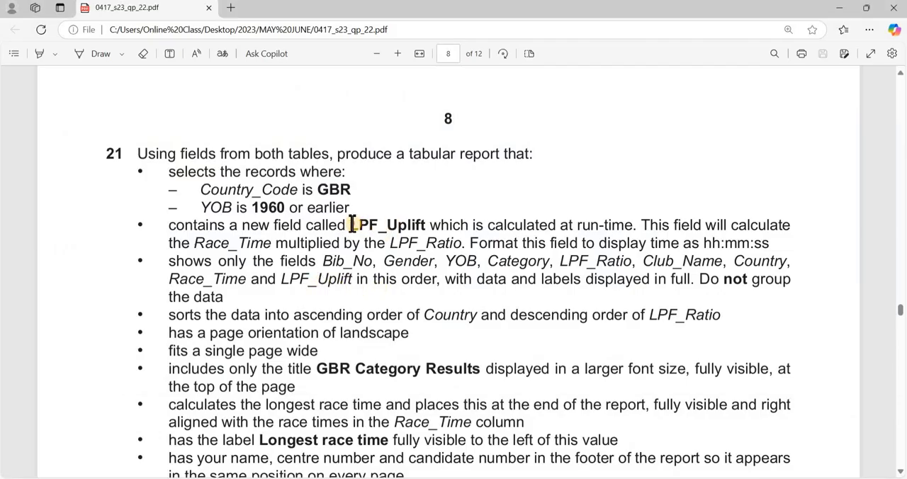
{"action": "left_click_drag", "start_coordinate": [353, 224], "coordinate": [426, 225]}
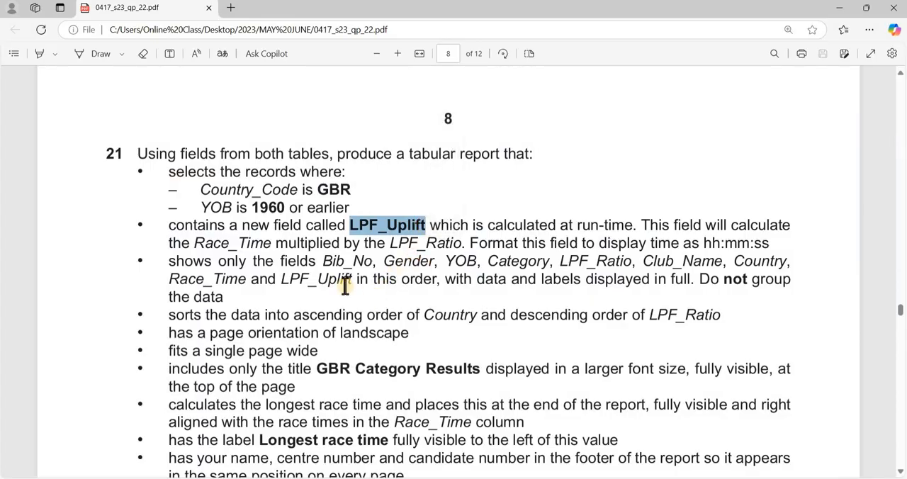
{"action": "key", "text": "alt+Tab"}
{"action": "left_click", "coordinate": [685, 346]}
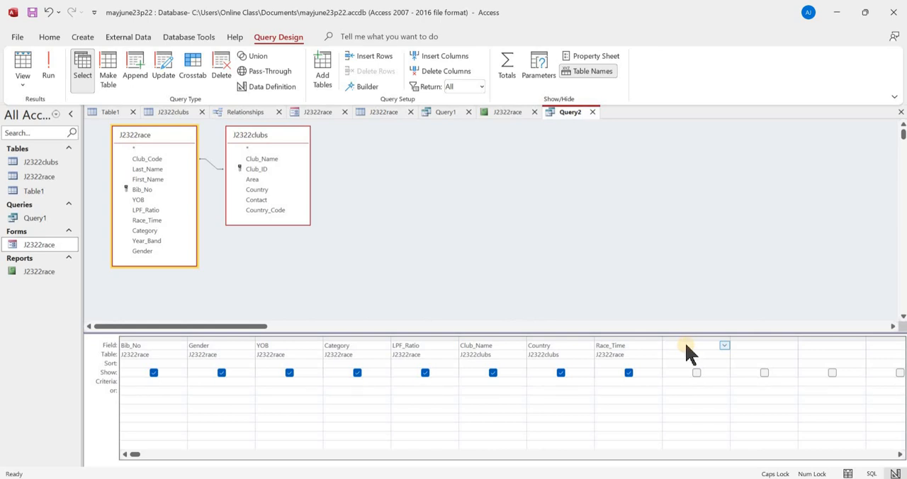
{"action": "right_click", "coordinate": [686, 351]}
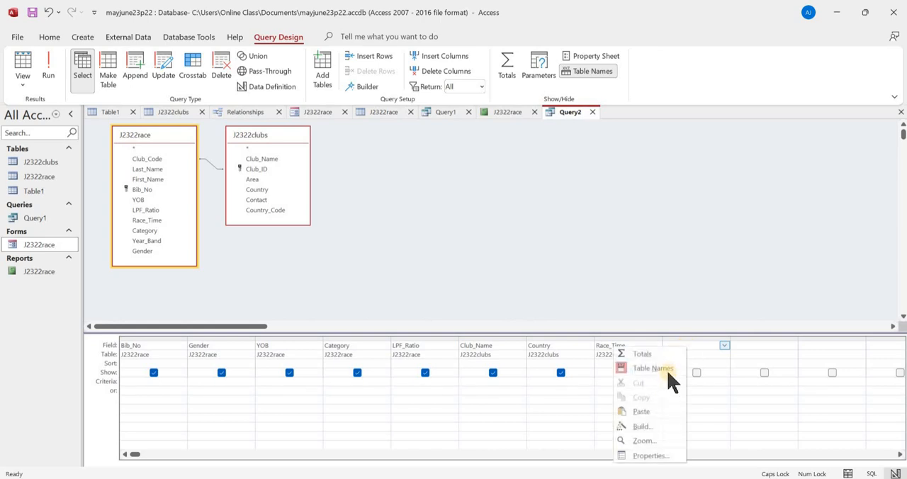
{"action": "left_click", "coordinate": [666, 427]}
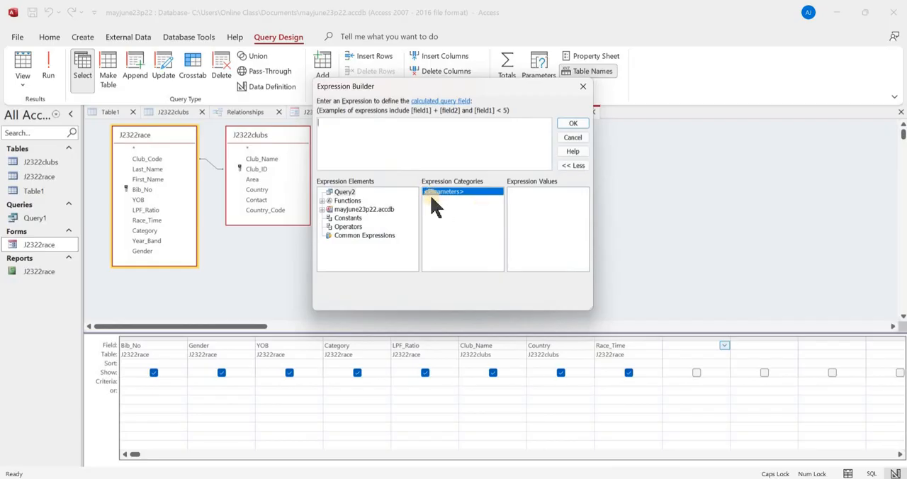
- Recheck the LPF_Uplift calculation in the question paper and build the expression [J2322race]![Race_Time] * [J2322race]![LPF_Ratio] for the empty query column in Access
{"action": "key", "text": "alt+Tab"}
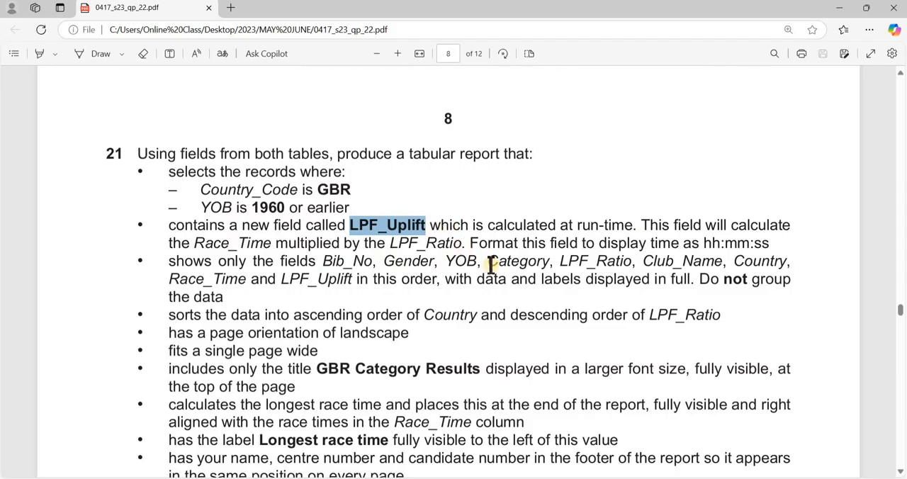
{"action": "key", "text": "alt+Tab"}
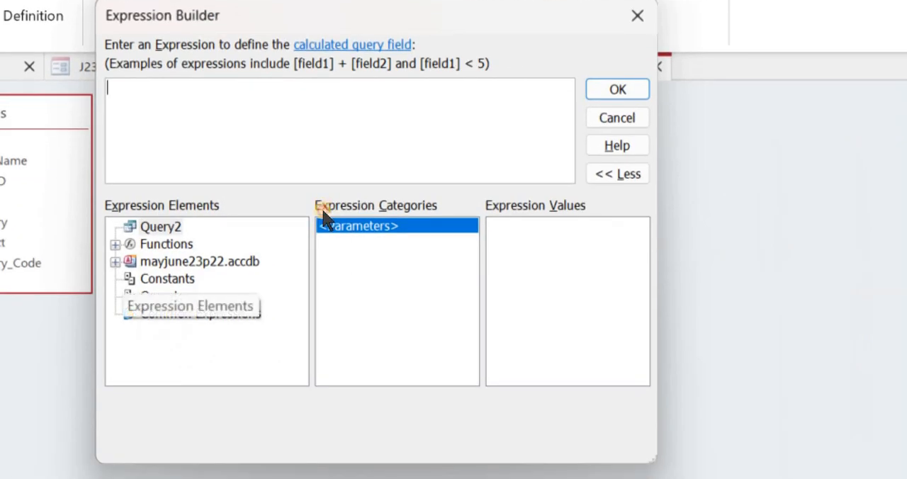
{"action": "left_click", "coordinate": [116, 262]}
{"action": "left_click", "coordinate": [131, 280]}
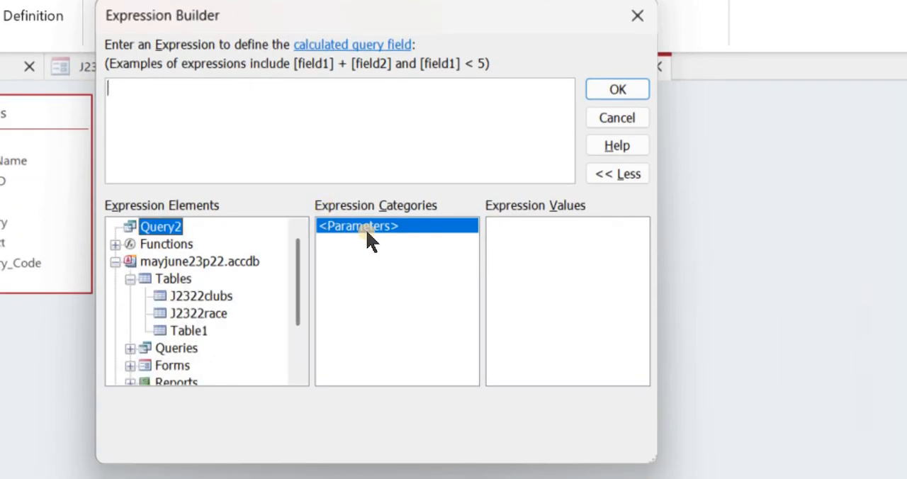
{"action": "left_click", "coordinate": [198, 313]}
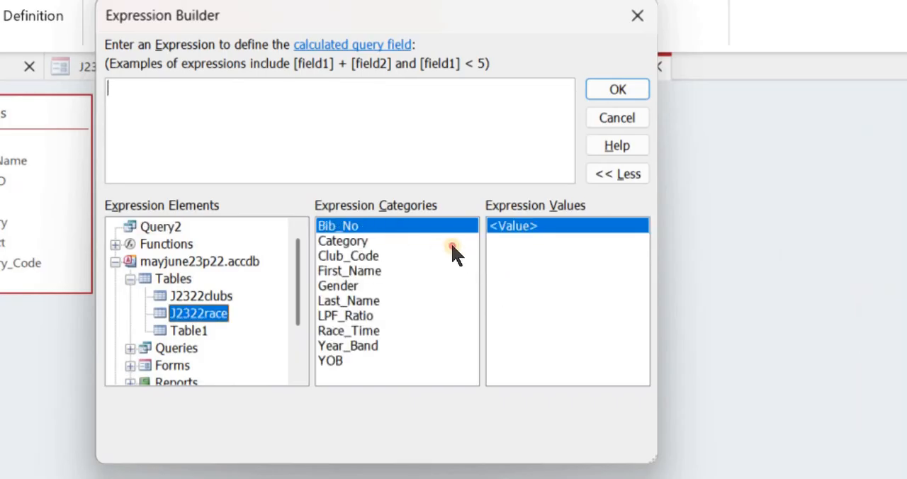
{"action": "double_click", "coordinate": [348, 330]}
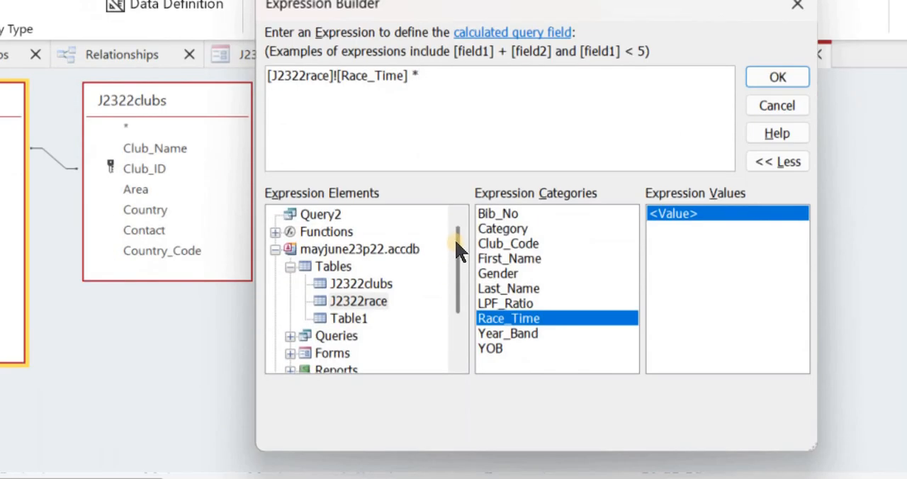
{"action": "double_click", "coordinate": [458, 241]}
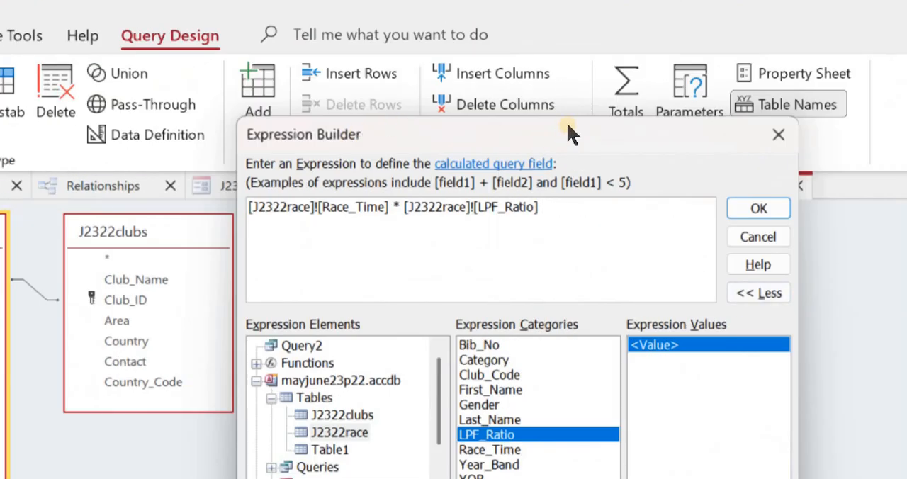
{"action": "left_click", "coordinate": [758, 208]}
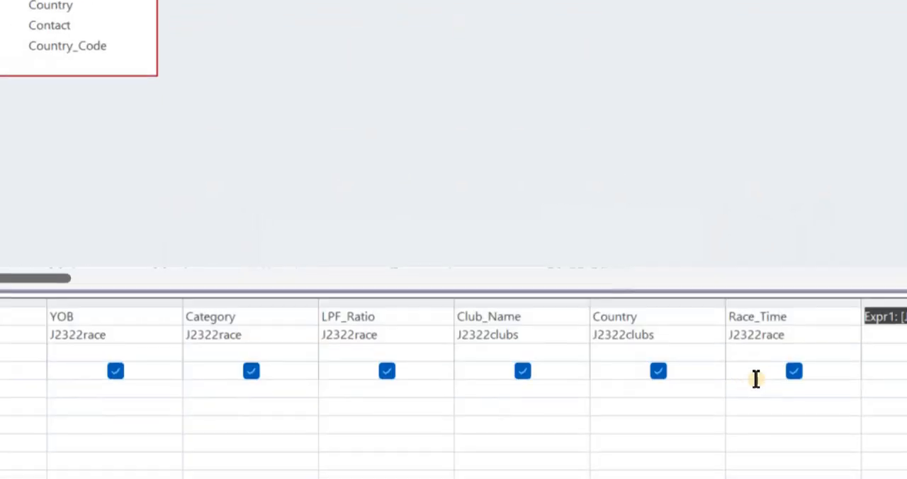
- Run the query to check the calculated column's values and return to the query design
{"action": "key", "text": "Down"}
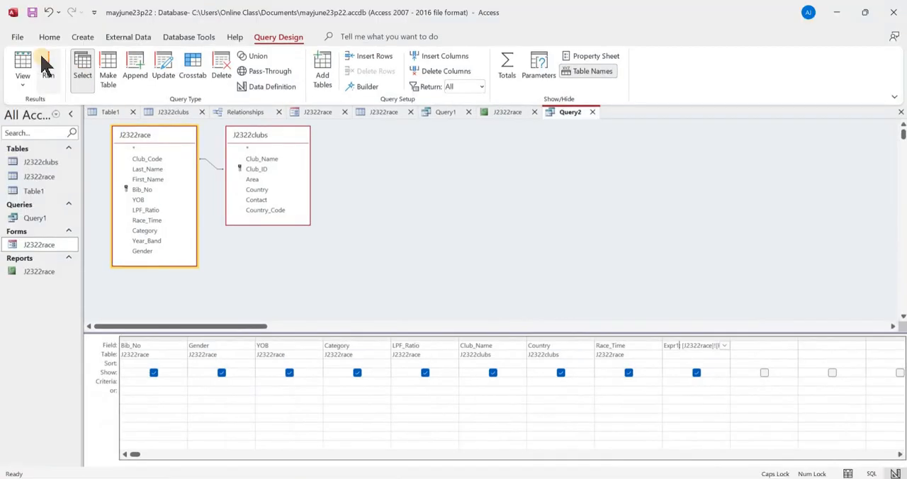
{"action": "left_click", "coordinate": [50, 71]}
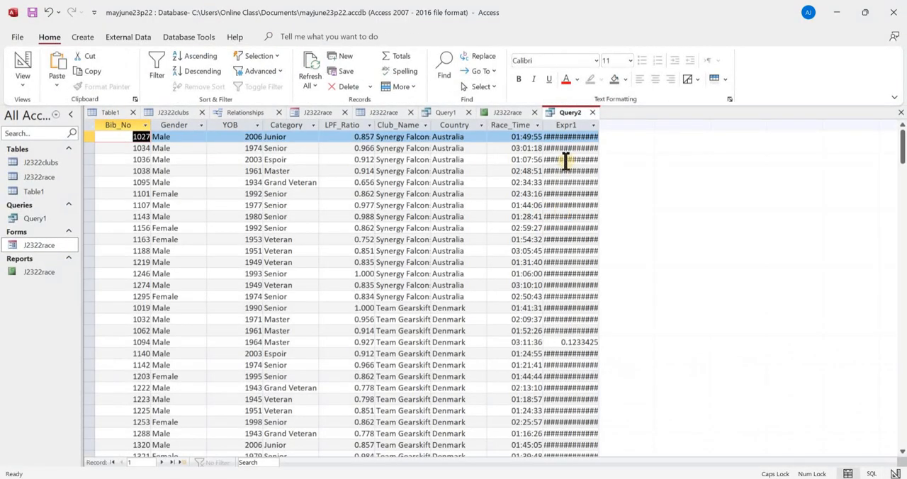
{"action": "left_click", "coordinate": [23, 63]}
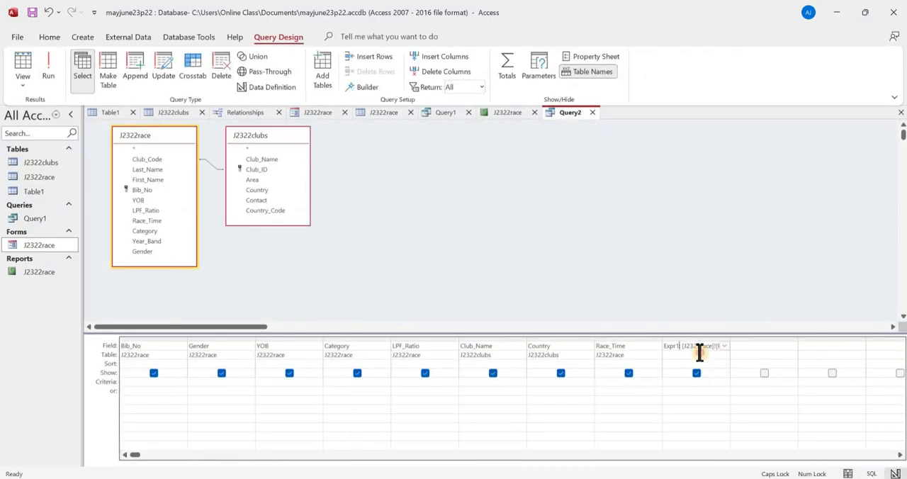
- Set the calculated field's format to Long Time, run the query to check the times, and return to its design
{"action": "left_click", "coordinate": [680, 354]}
{"action": "left_click", "coordinate": [682, 346]}
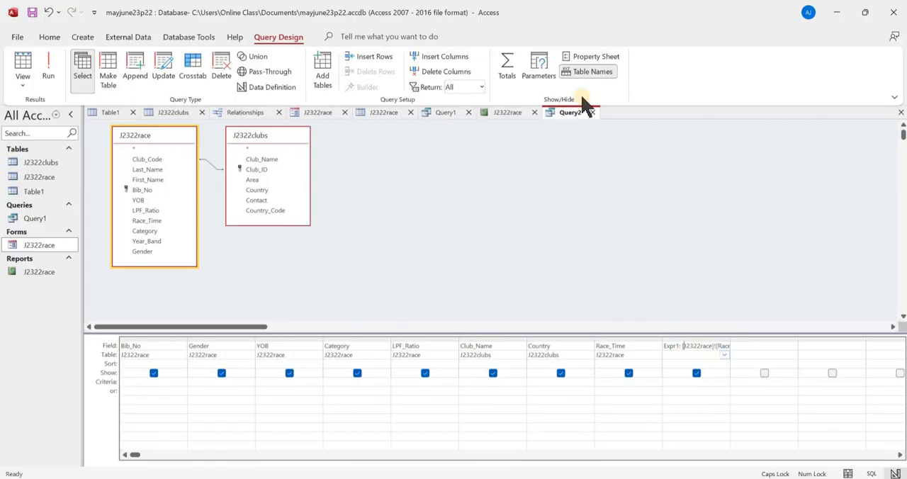
{"action": "left_click", "coordinate": [585, 58]}
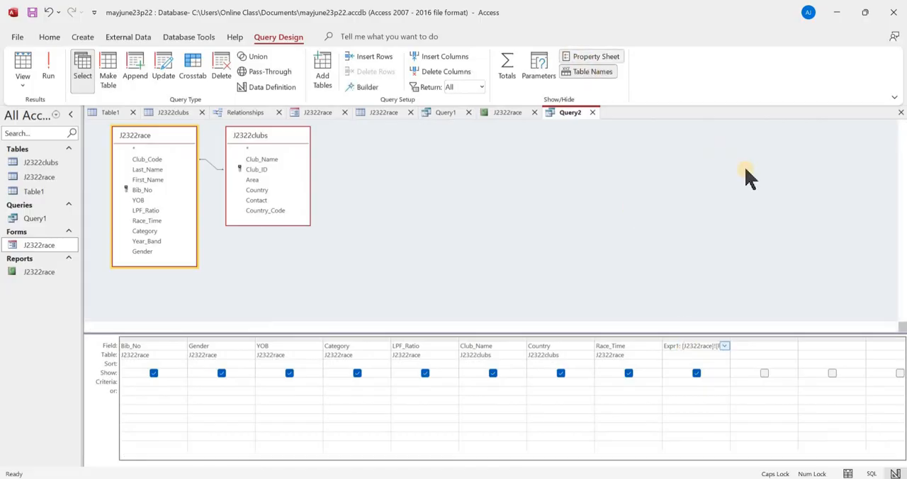
{"action": "left_click", "coordinate": [881, 172]}
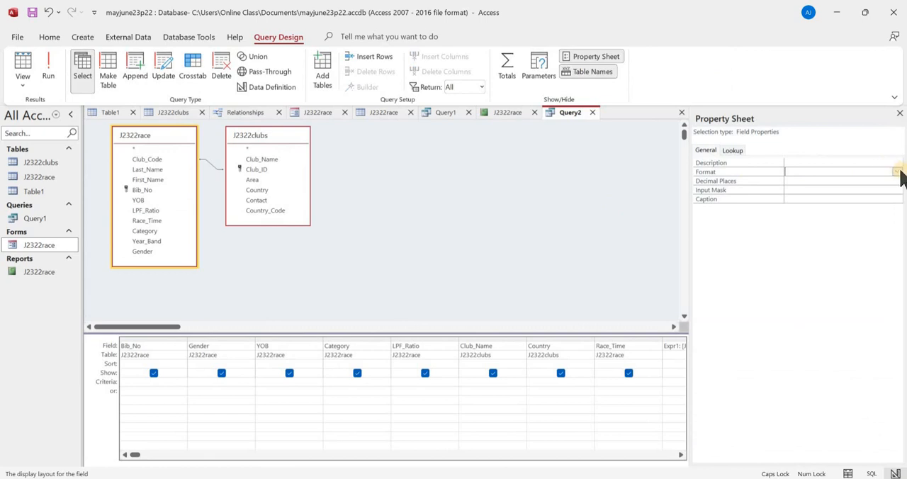
{"action": "left_click", "coordinate": [897, 172]}
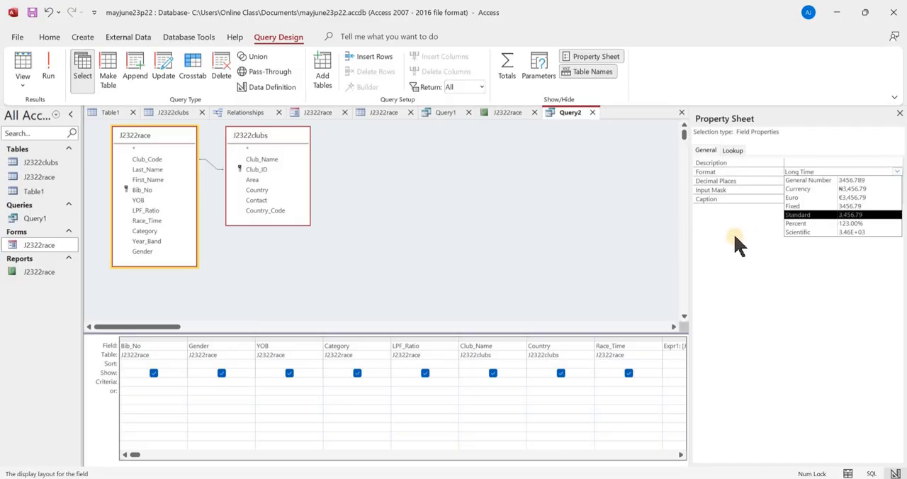
{"action": "key", "text": "Return"}
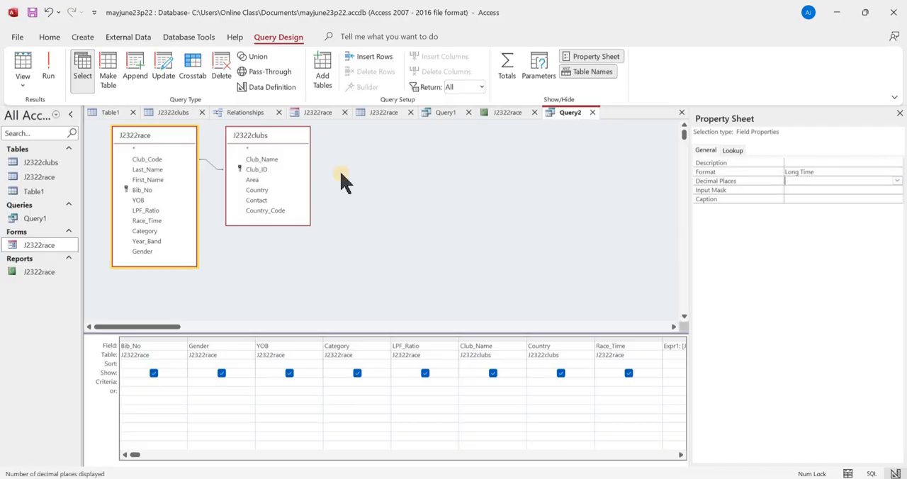
{"action": "left_click", "coordinate": [47, 63]}
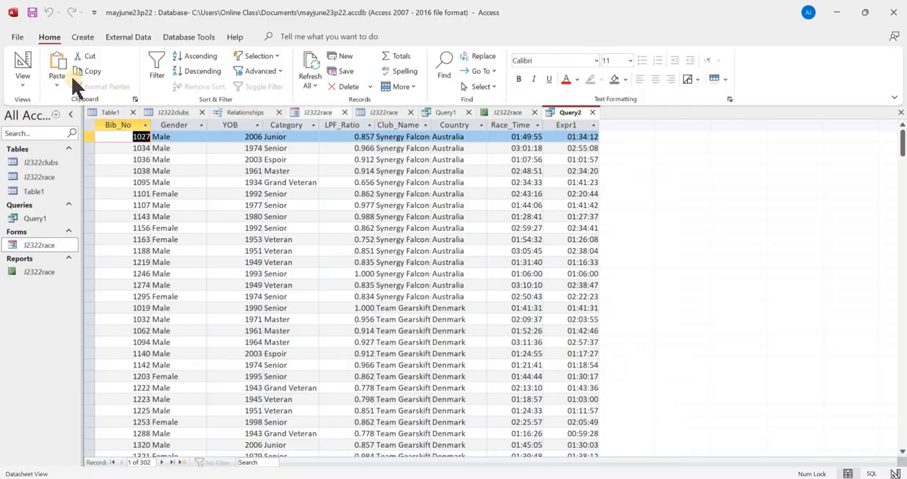
{"action": "left_click", "coordinate": [23, 62]}
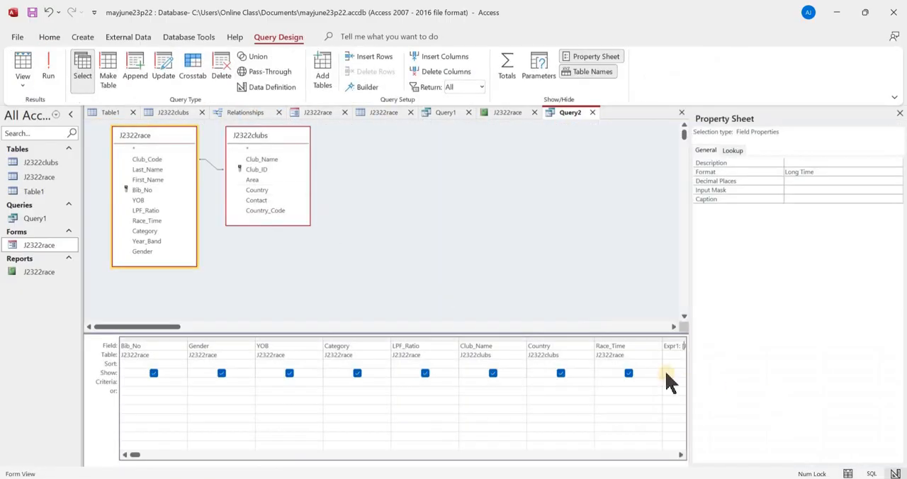
- Rename the calculated field from Expr1 to LPF_Uplift, keeping its expression, and show the query results
{"action": "left_click", "coordinate": [611, 345]}
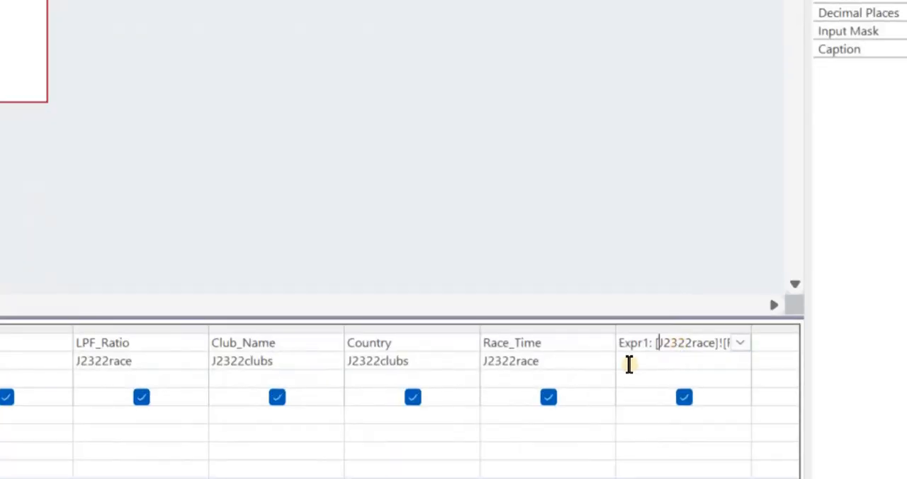
{"action": "key", "text": "Left"}
{"action": "key", "text": "Left"}
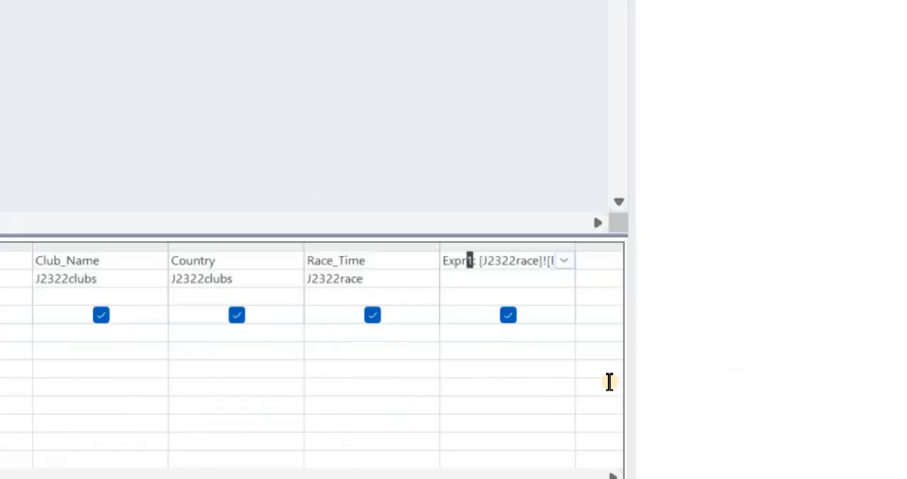
{"action": "key", "text": "shift+Home"}
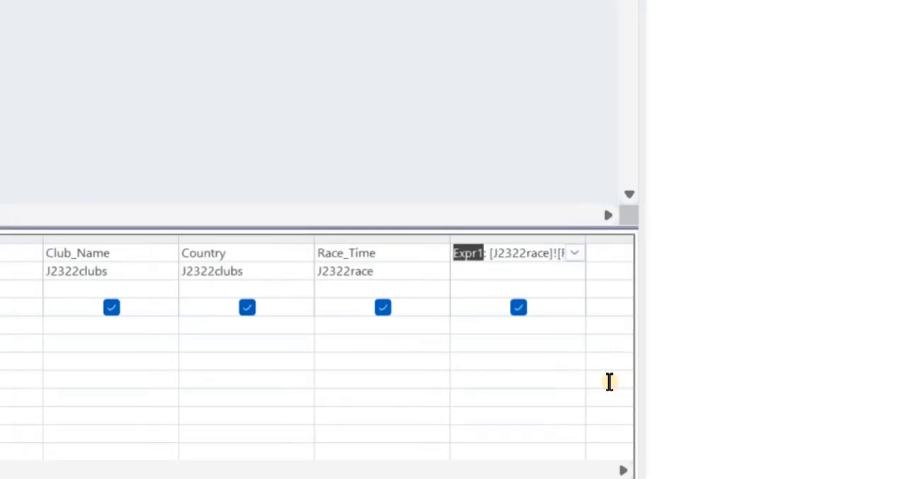
{"action": "type", "text": "LPF_Uplift"}
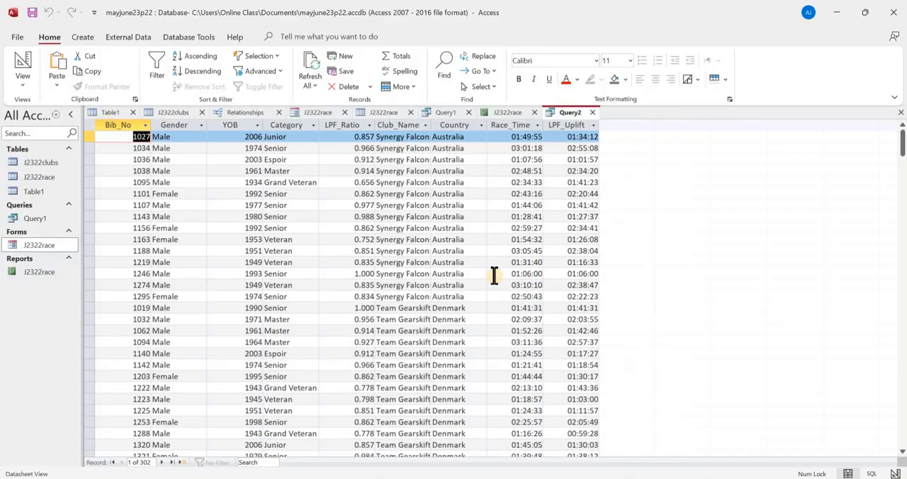
- Review the query's records and compare them with task 21's Country_Code and YOB selection criteria in the question paper
{"action": "scroll", "coordinate": [494, 278], "scroll_direction": "down", "scroll_amount": 4}
{"action": "scroll", "coordinate": [460, 284], "scroll_direction": "up", "scroll_amount": 4}
{"action": "key", "text": "alt+Tab"}
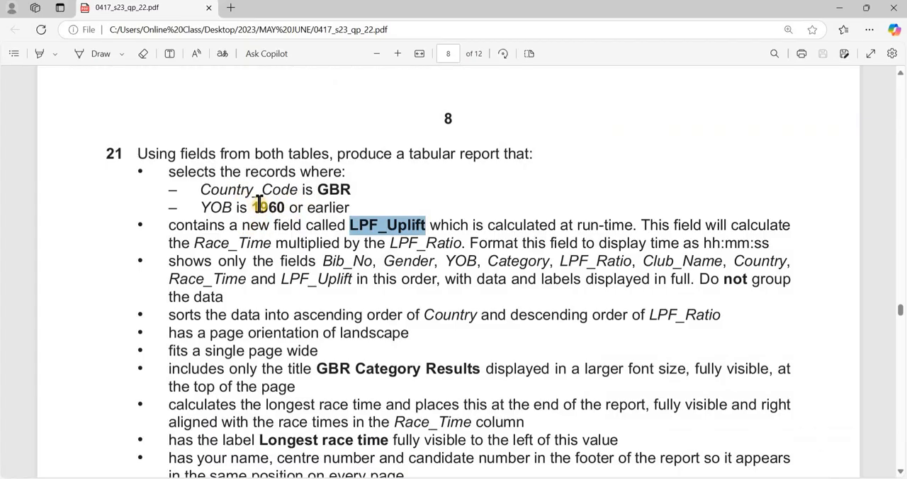
{"action": "key", "text": "alt+Tab"}
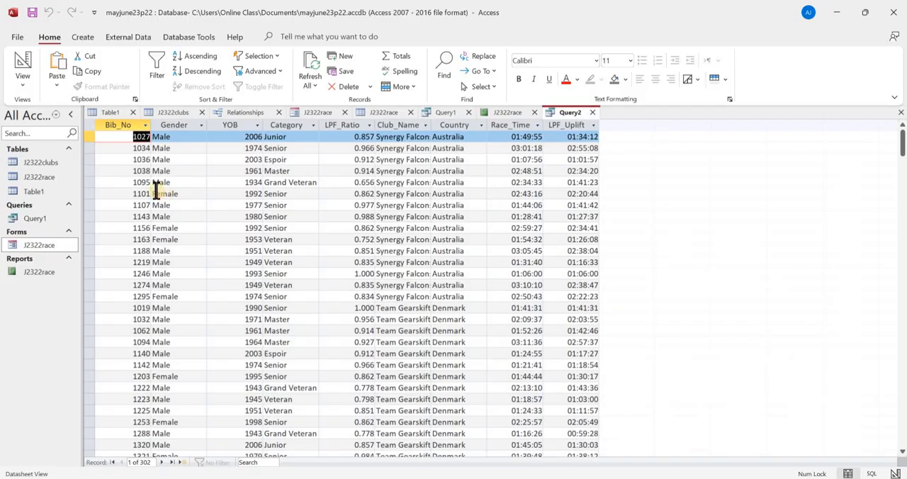
{"action": "left_click", "coordinate": [26, 66]}
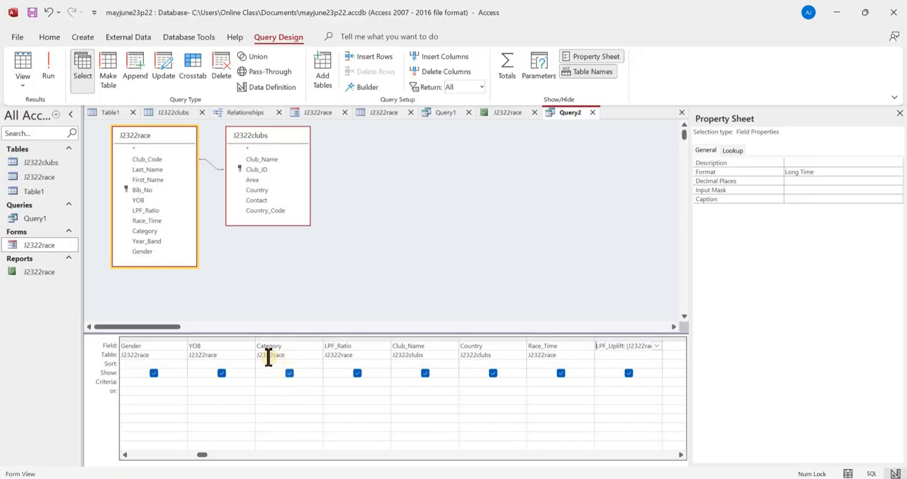
{"action": "left_click", "coordinate": [21, 62]}
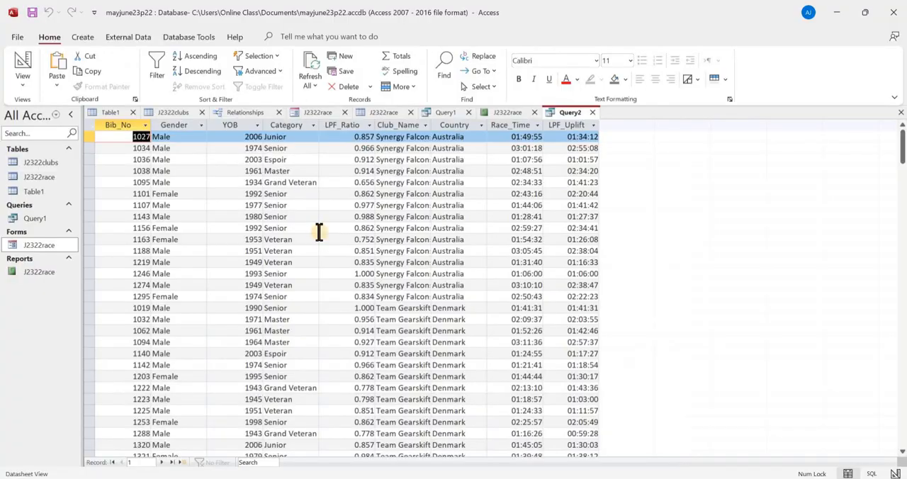
{"action": "key", "text": "alt+Tab"}
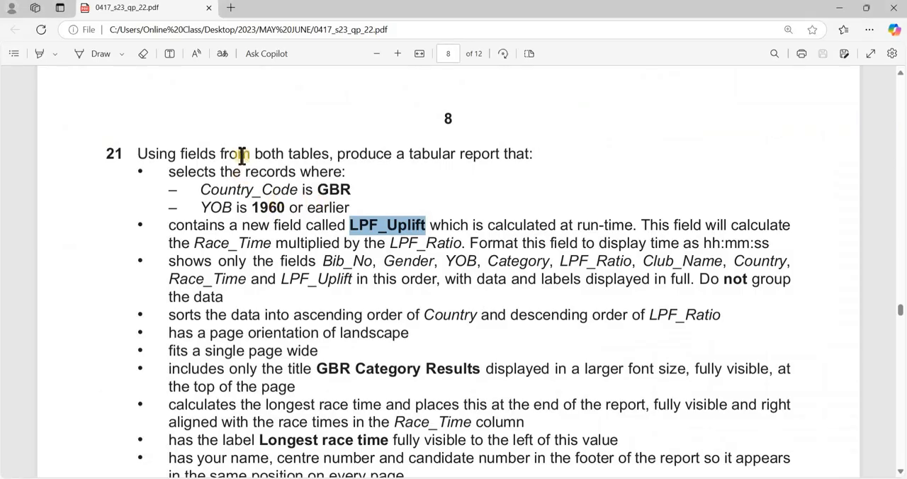
{"action": "key", "text": "alt+Tab"}
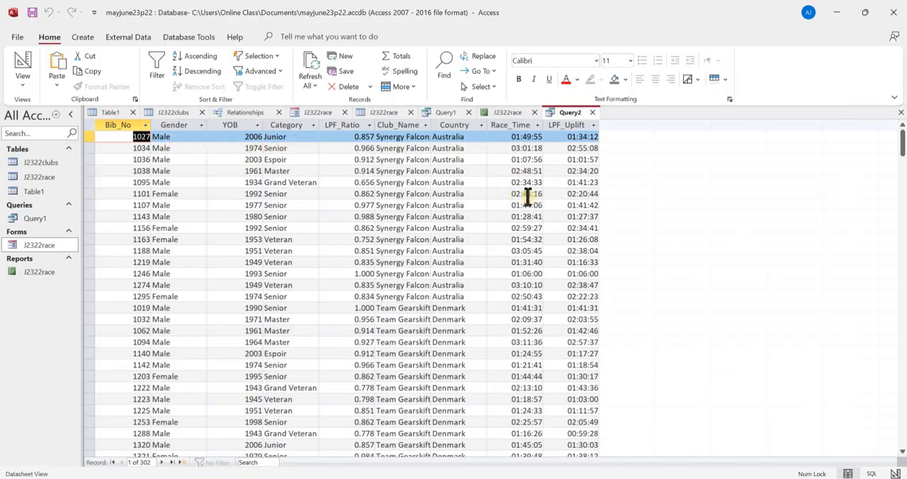
{"action": "key", "text": "alt+Tab"}
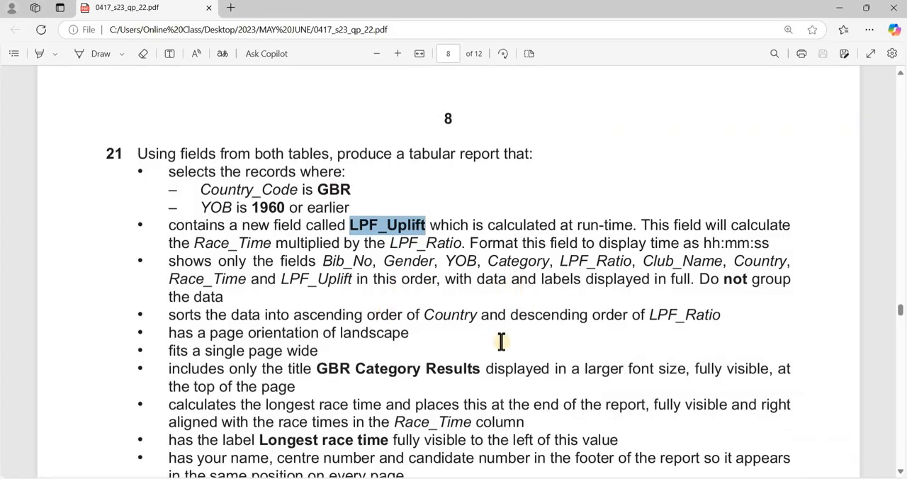
{"action": "key", "text": "alt+Tab"}
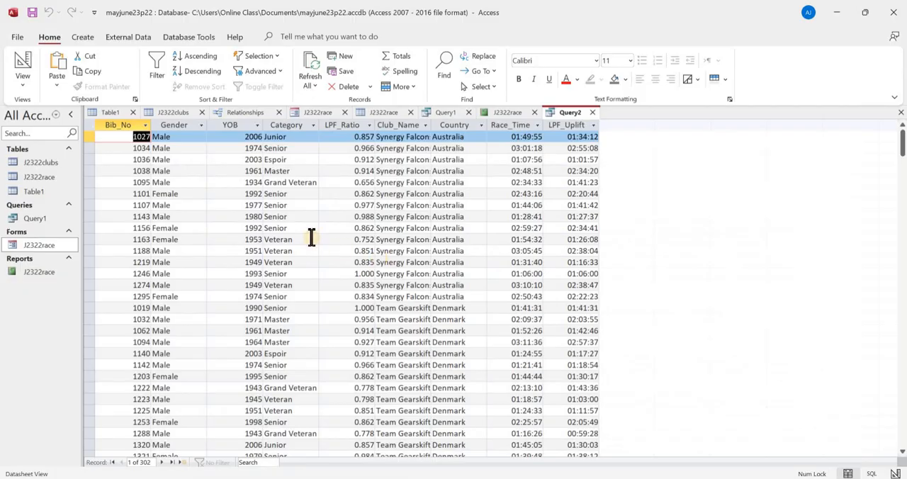
- Add Country_Code from J2322clubs as the query's last field and display the results
{"action": "left_click", "coordinate": [23, 71]}
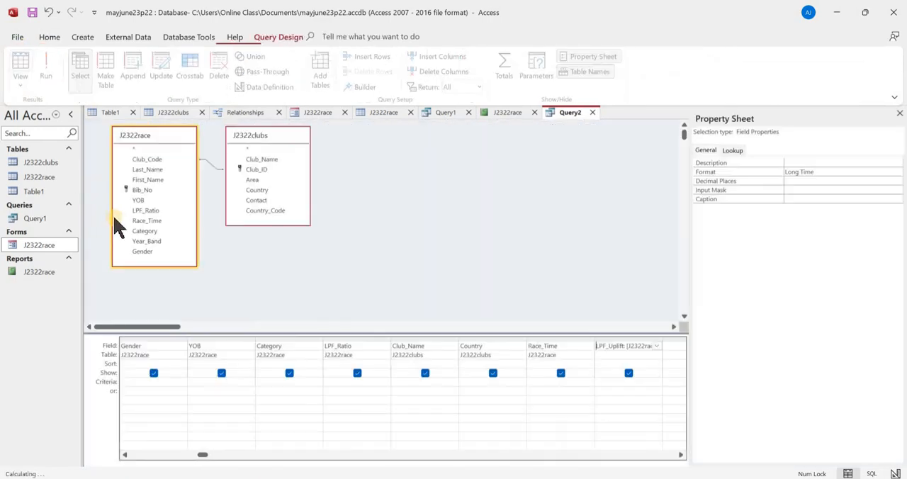
{"action": "double_click", "coordinate": [266, 211]}
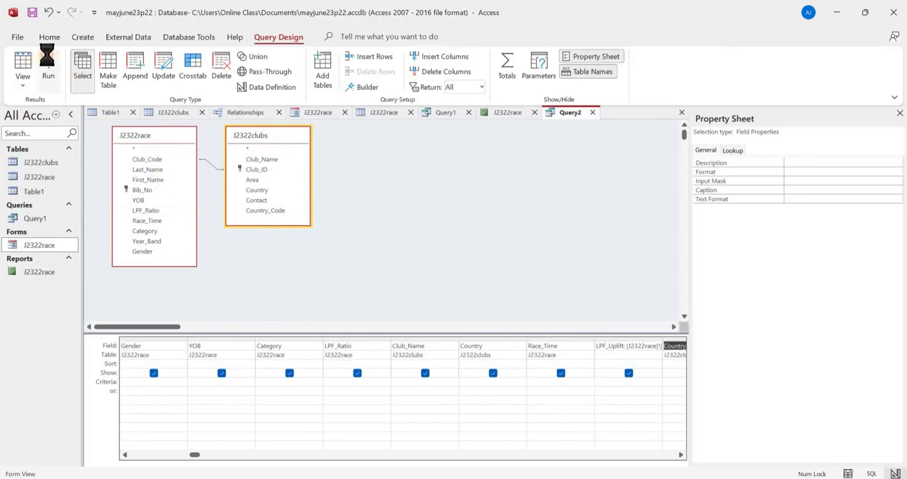
{"action": "left_click", "coordinate": [24, 68]}
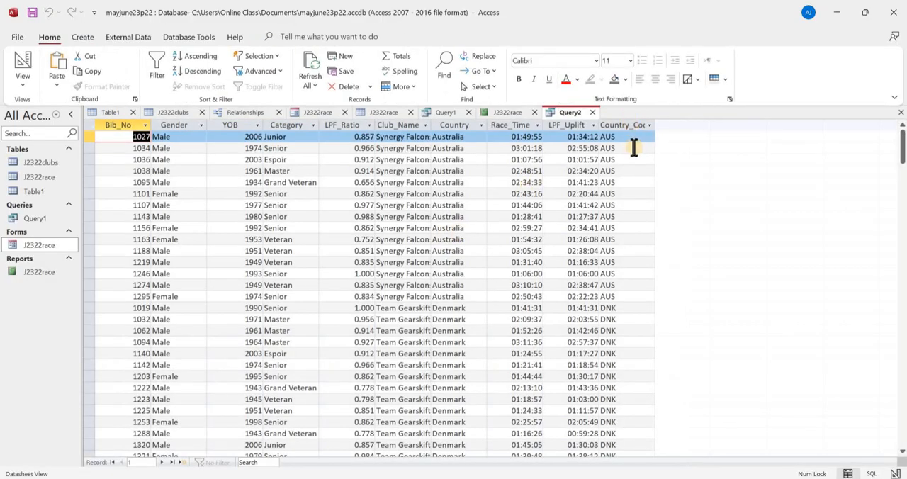
- Filter the query results to records whose Country_Code equals GBR
{"action": "left_click", "coordinate": [648, 125]}
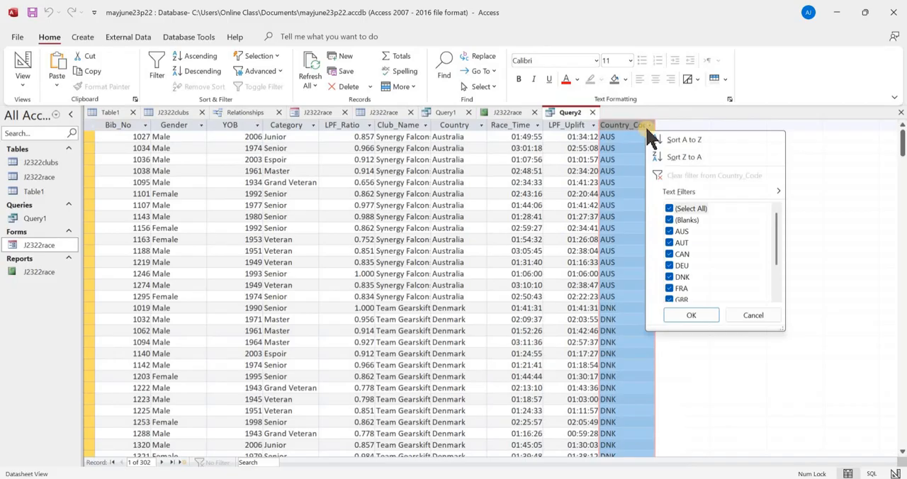
{"action": "left_click", "coordinate": [687, 211]}
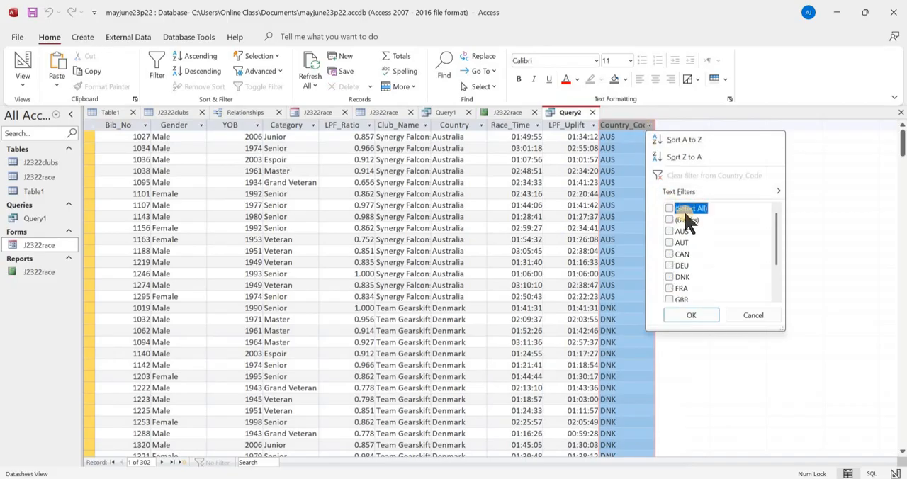
{"action": "left_click", "coordinate": [687, 210]}
{"action": "mouse_move", "coordinate": [773, 191]}
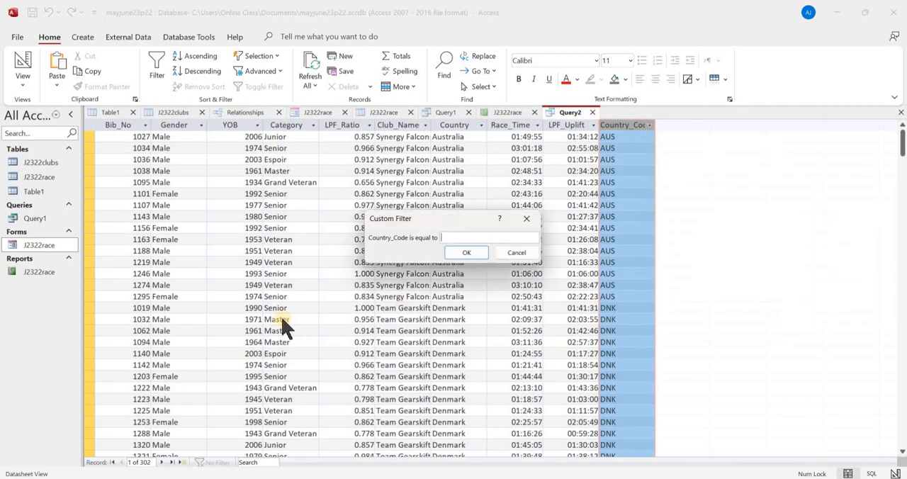
{"action": "type", "text": "GBR"}
{"action": "left_click", "coordinate": [471, 253]}
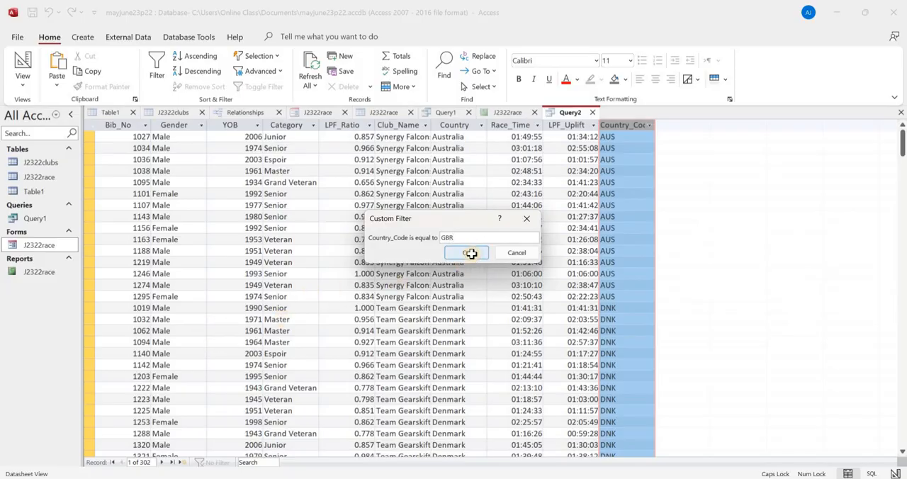
- Check task 21's YOB condition in the question paper, then filter YOB to less than or equal to 1960
{"action": "key", "text": "alt+Tab"}
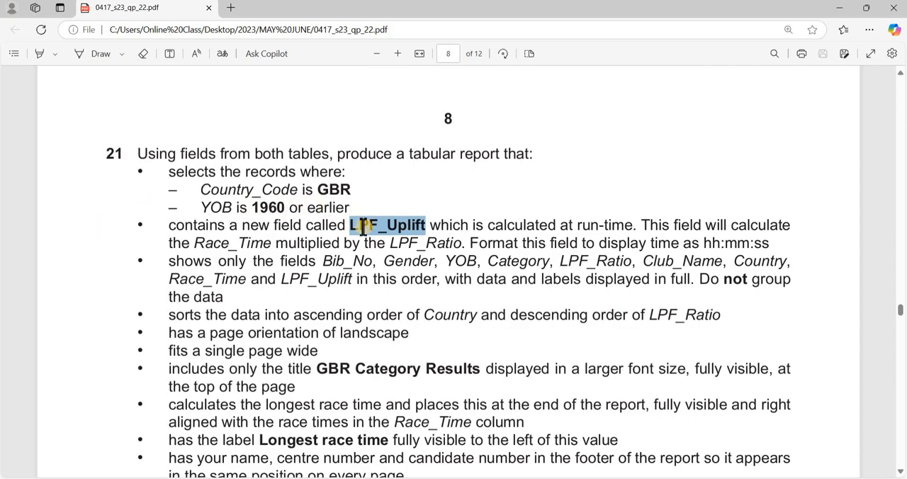
{"action": "key", "text": "alt+Tab"}
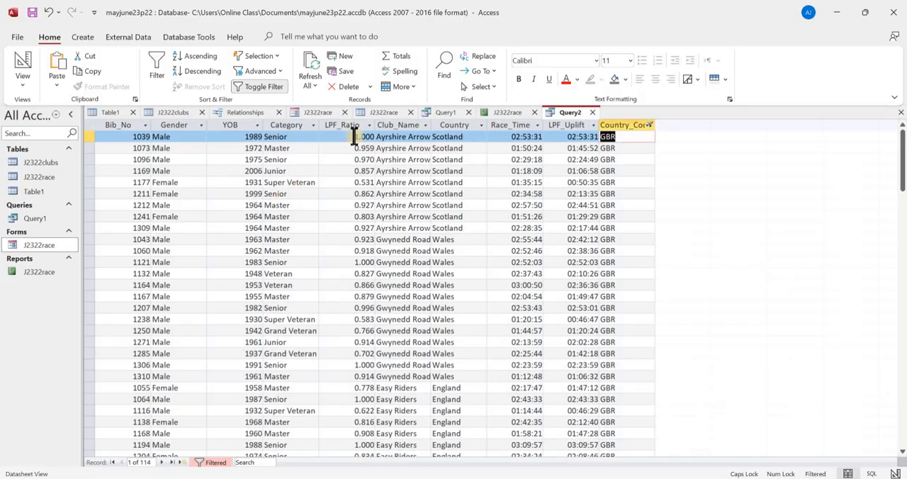
{"action": "left_click", "coordinate": [257, 126]}
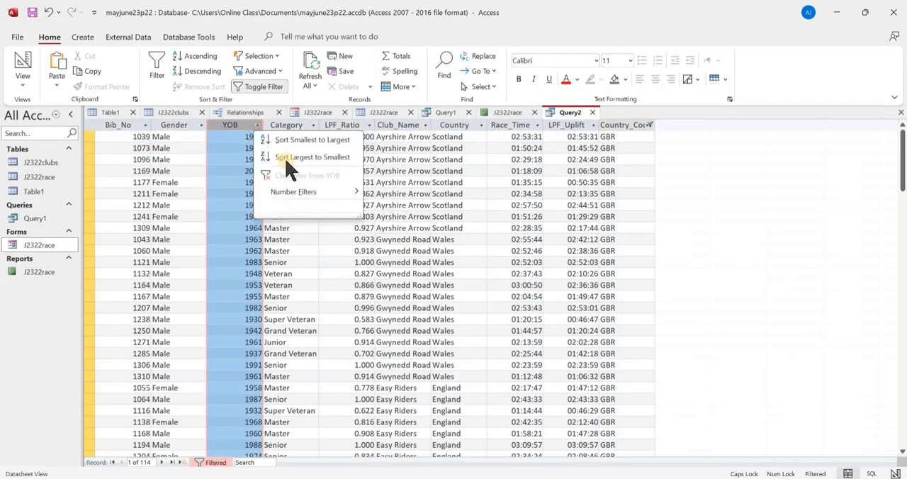
{"action": "mouse_move", "coordinate": [369, 198]}
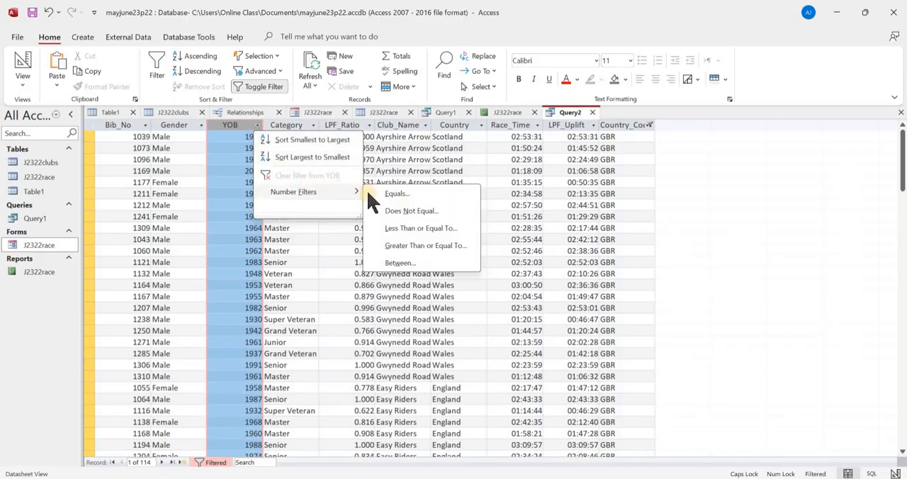
{"action": "left_click", "coordinate": [394, 228]}
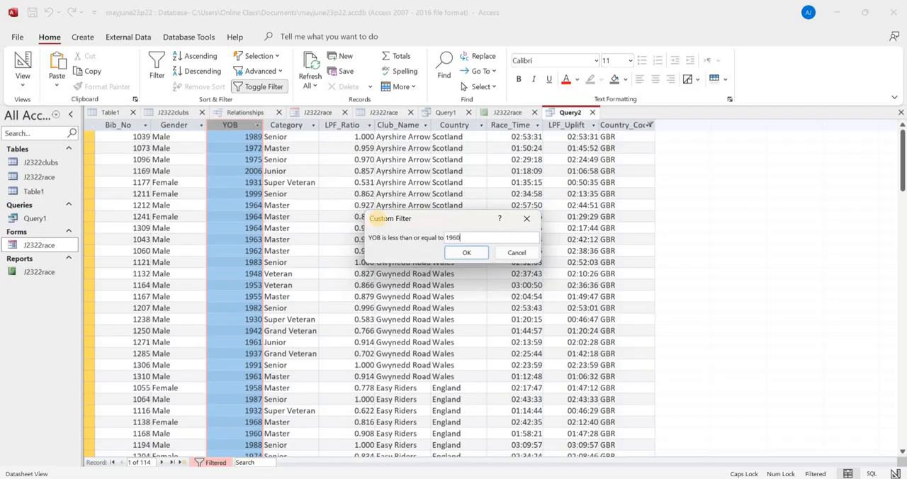
{"action": "key", "text": "Return"}
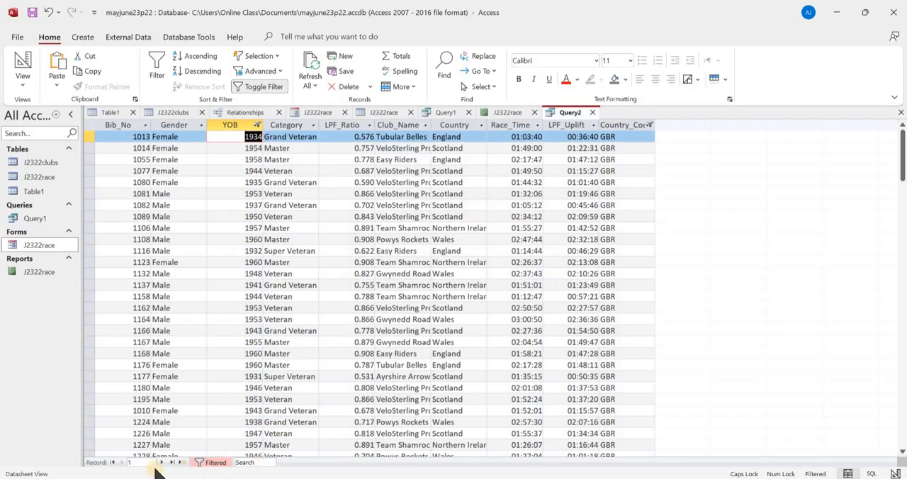
{"action": "scroll", "coordinate": [255, 422], "scroll_direction": "down", "scroll_amount": 7}
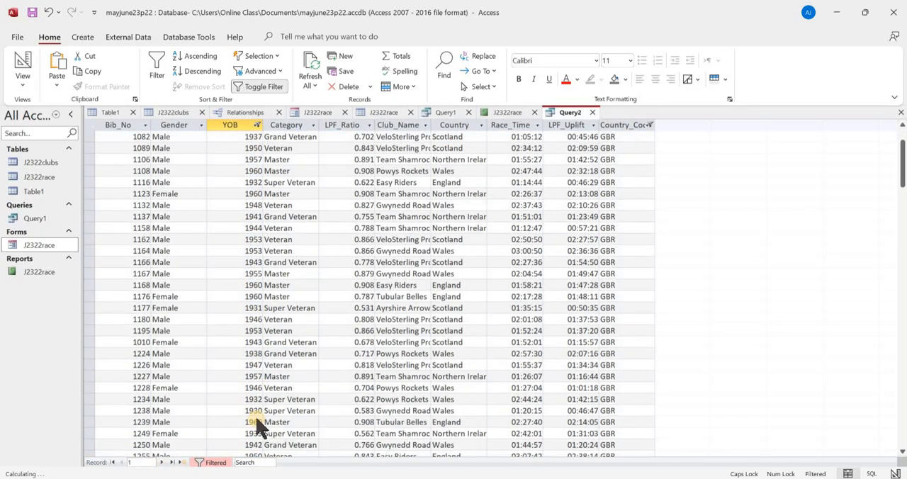
{"action": "scroll", "coordinate": [194, 390], "scroll_direction": "up", "scroll_amount": 7}
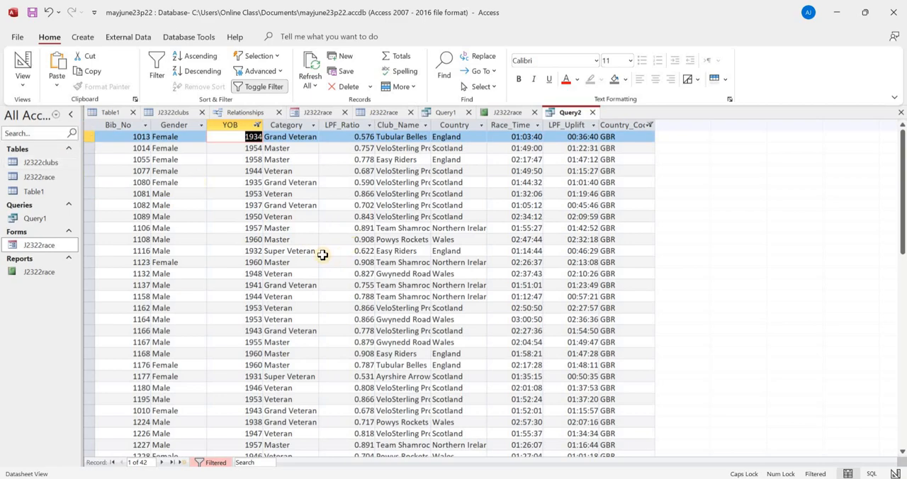
- Return to the query's design and set the Country_Code criterion to "GBR"
{"action": "left_click", "coordinate": [24, 67]}
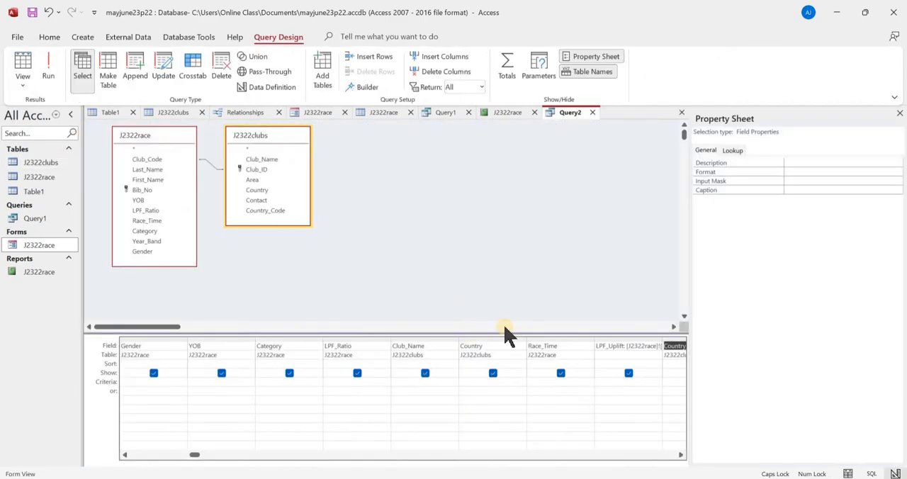
{"action": "left_click", "coordinate": [680, 455]}
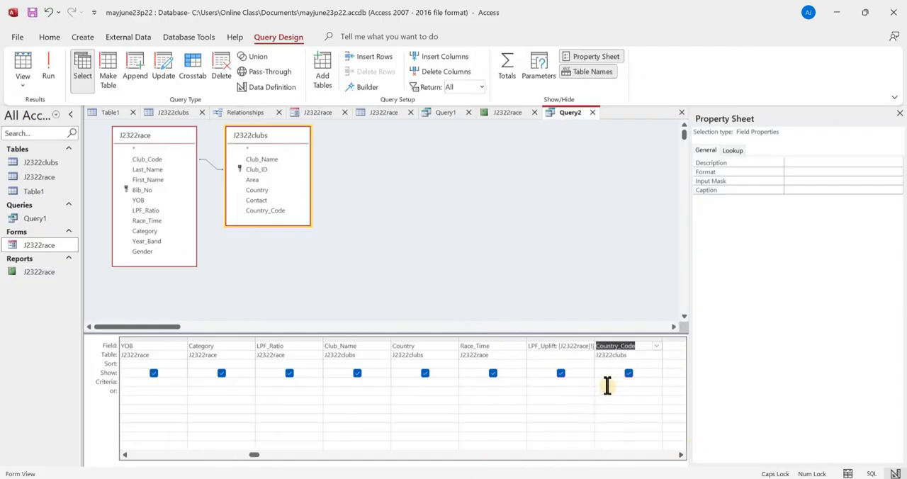
{"action": "left_click", "coordinate": [605, 383]}
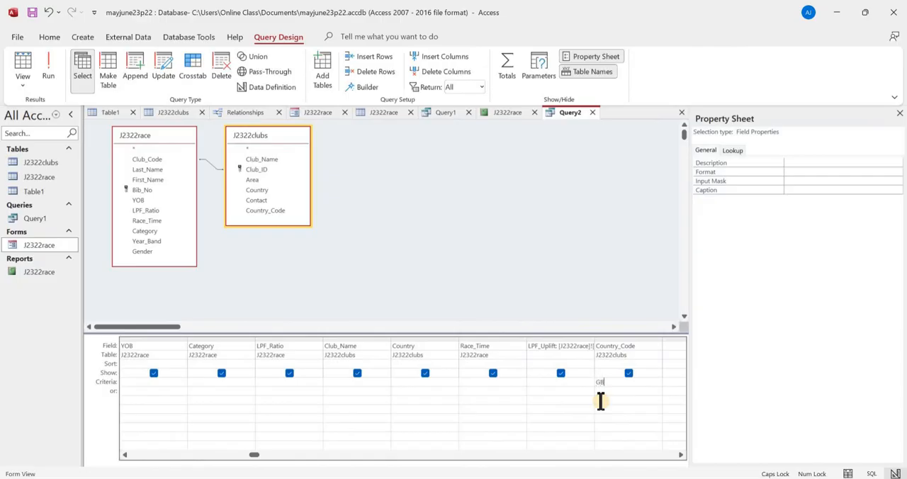
{"action": "key", "text": "Tab"}
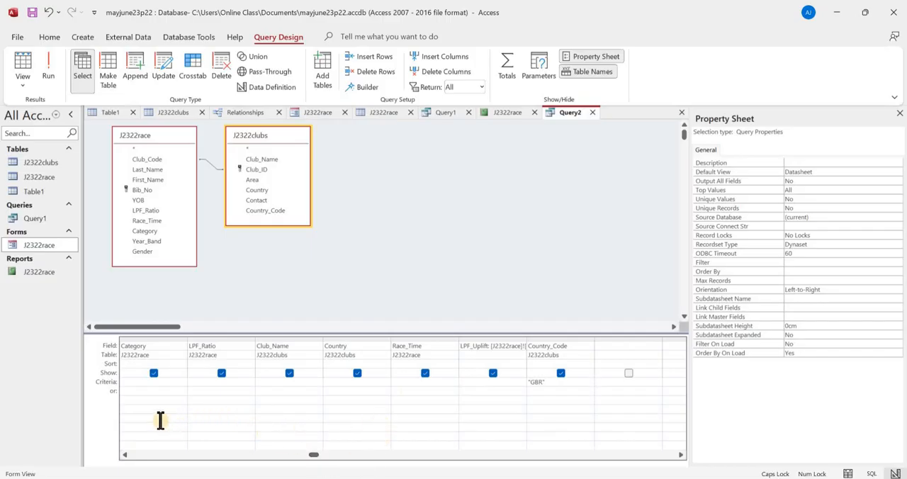
- Set the criterion for the YOB field to <=1960
{"action": "left_click", "coordinate": [127, 454]}
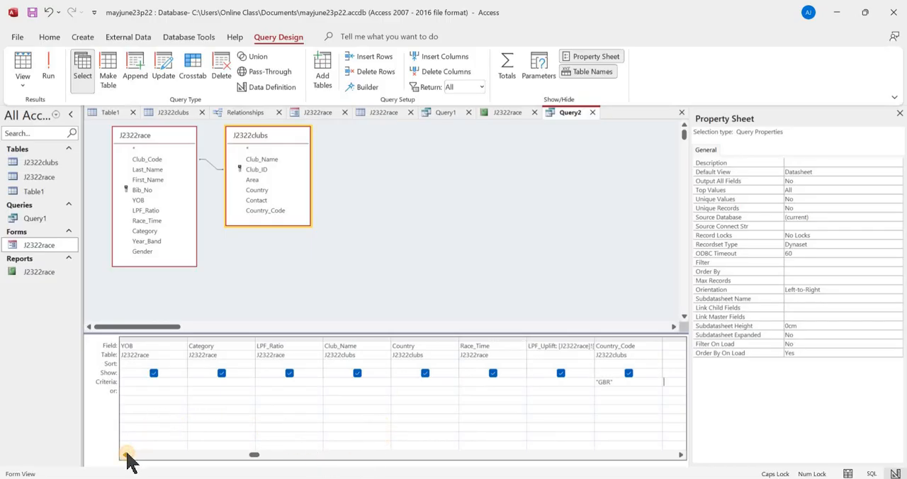
{"action": "left_click", "coordinate": [126, 454]}
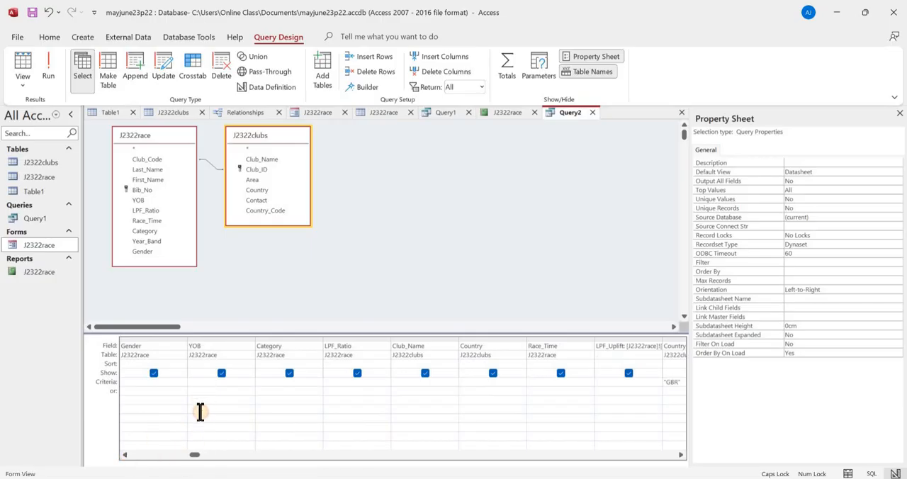
{"action": "left_click", "coordinate": [200, 383]}
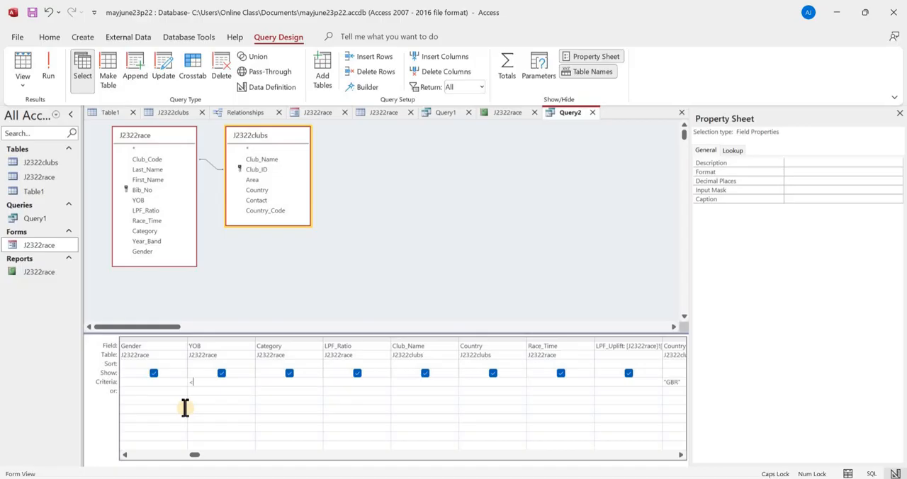
{"action": "type", "text": "<=1960"}
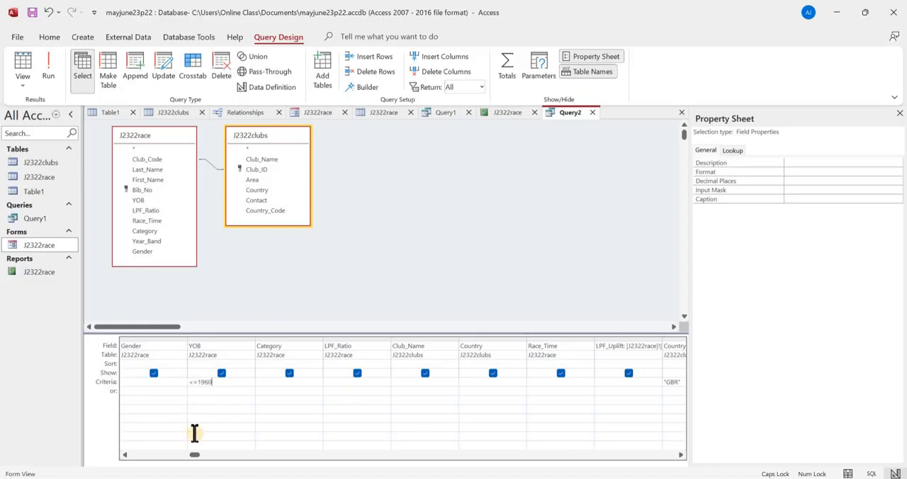
- Run the query to check the selected records and save it as Query2
{"action": "left_click", "coordinate": [53, 66]}
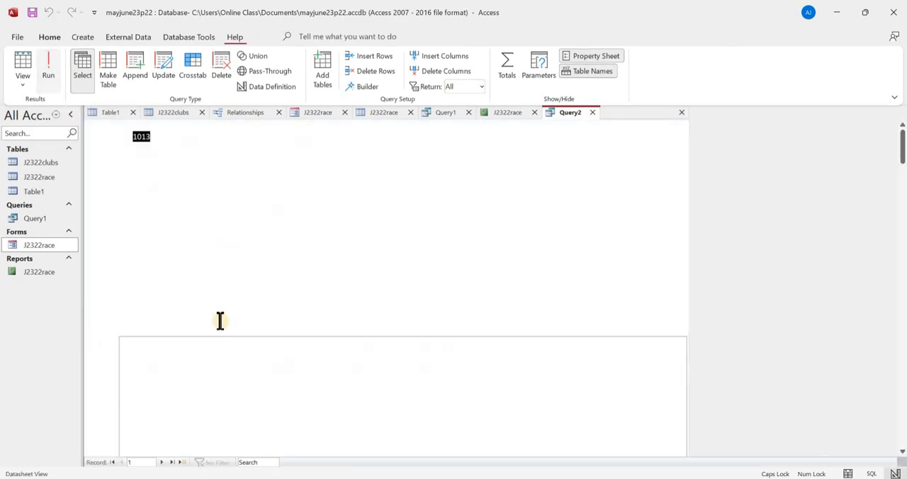
{"action": "scroll", "coordinate": [210, 403], "scroll_direction": "down", "scroll_amount": 5}
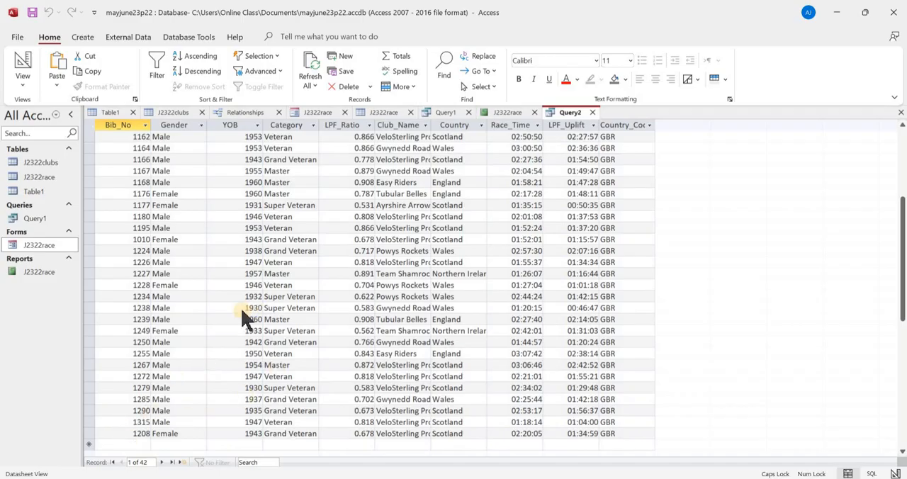
{"action": "key", "text": "ctrl+s"}
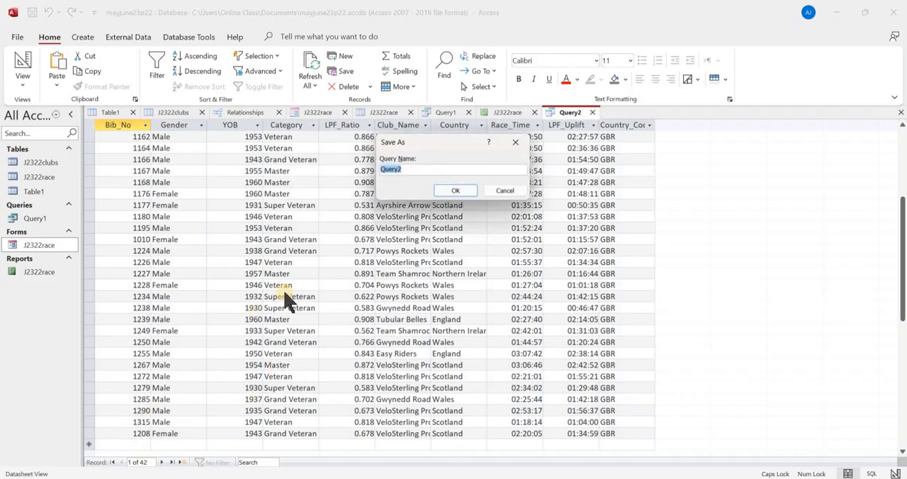
{"action": "left_click", "coordinate": [452, 190]}
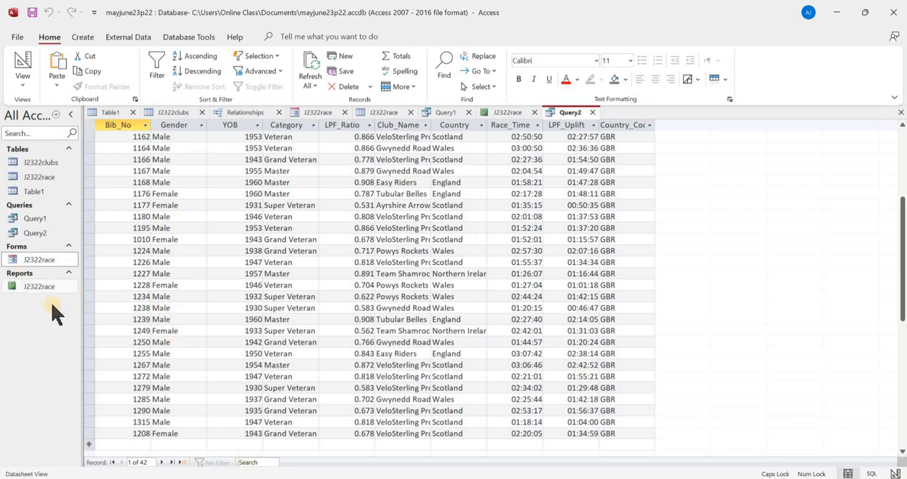
{"action": "left_click", "coordinate": [55, 274]}
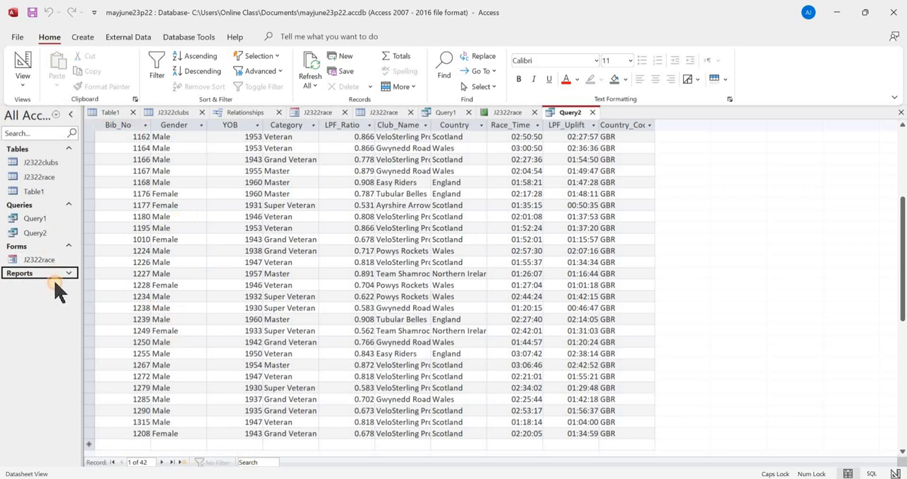
{"action": "left_click", "coordinate": [55, 275]}
{"action": "left_click", "coordinate": [58, 287]}
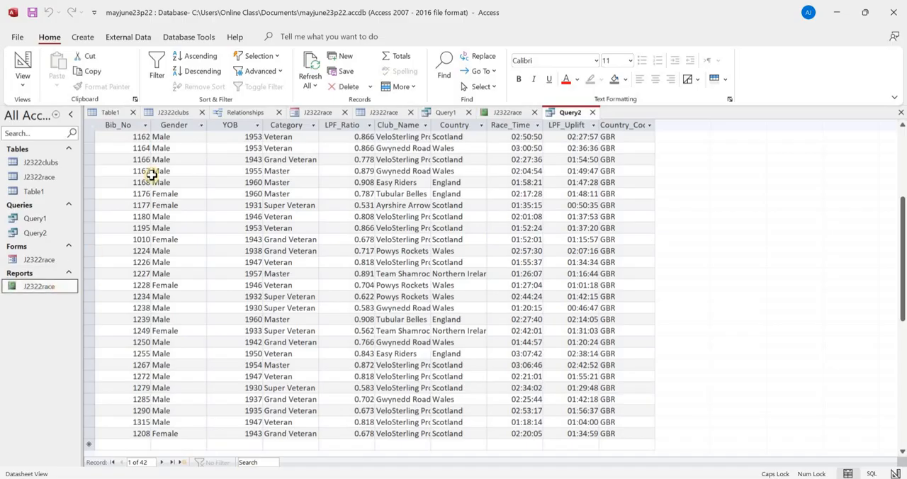
- Start a Report Wizard report based on Query2, including all of its fields except Country_Code
{"action": "left_click", "coordinate": [84, 36]}
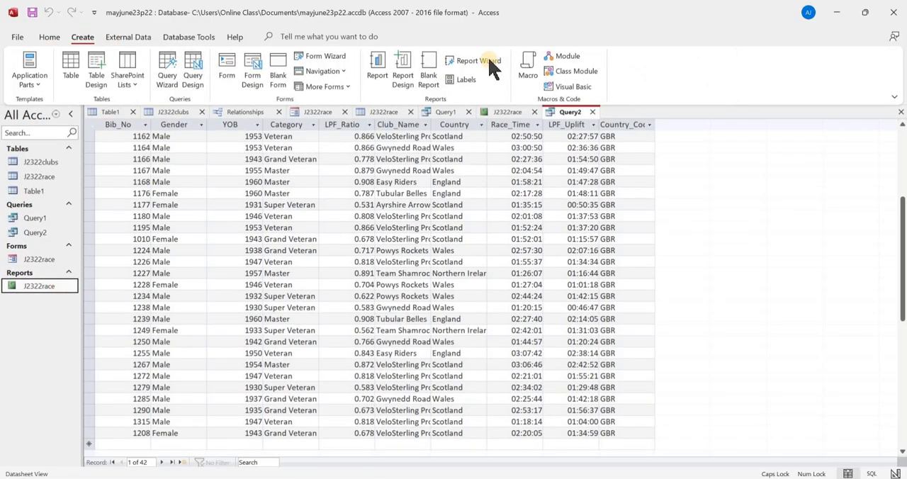
{"action": "left_click", "coordinate": [489, 61]}
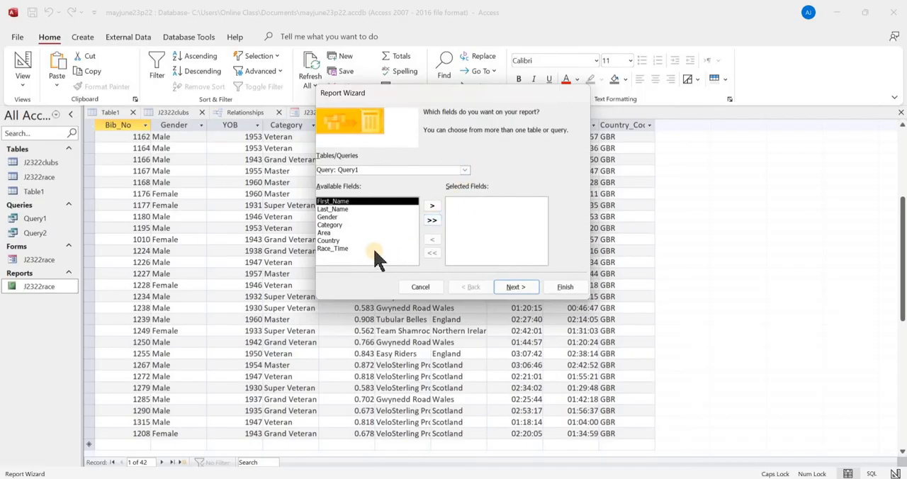
{"action": "left_click", "coordinate": [463, 171]}
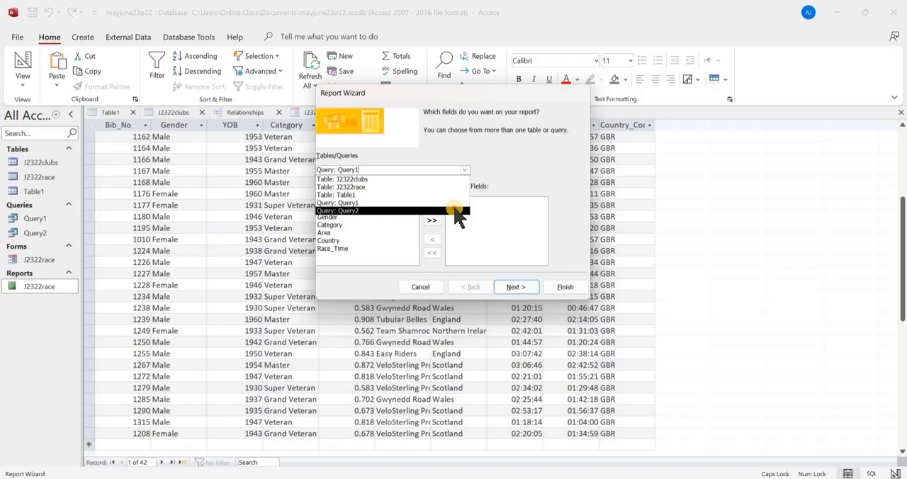
{"action": "left_click", "coordinate": [455, 211]}
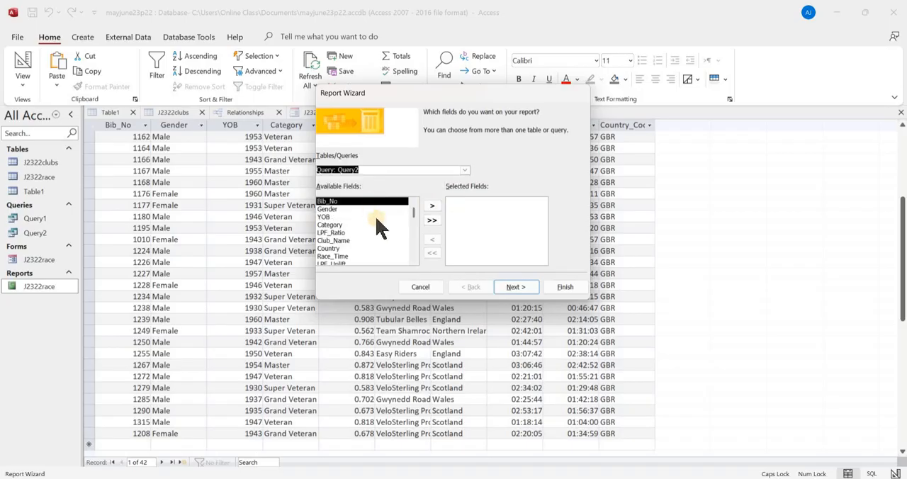
{"action": "left_click", "coordinate": [431, 219]}
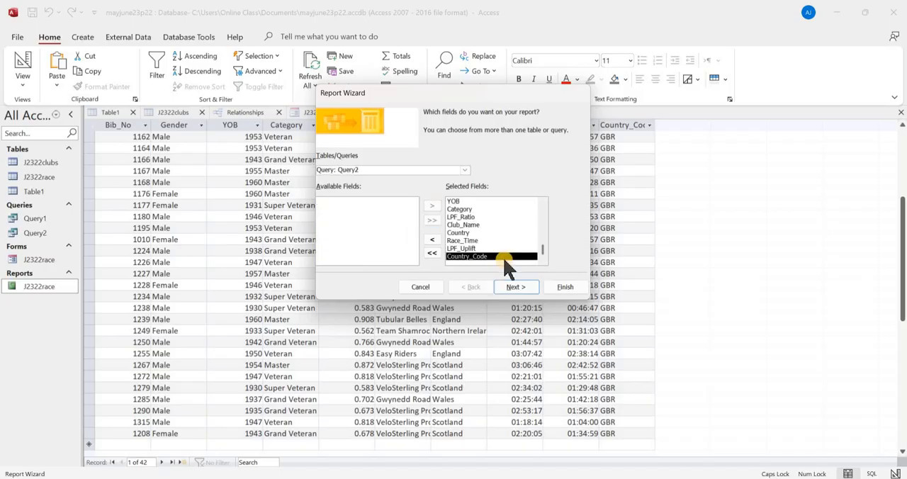
{"action": "left_click", "coordinate": [432, 239]}
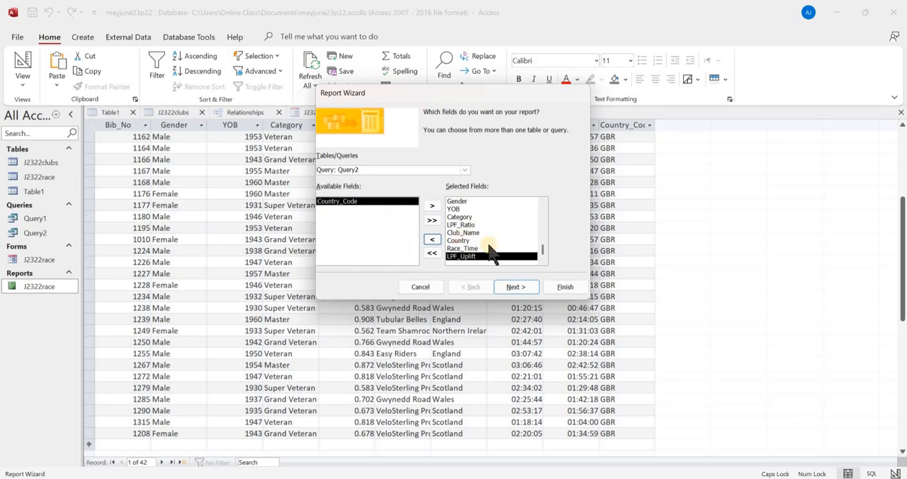
- Keep the report's data viewed by J2322race and continue to the wizard's grouping levels
{"action": "left_click", "coordinate": [517, 288]}
{"action": "left_click", "coordinate": [516, 288]}
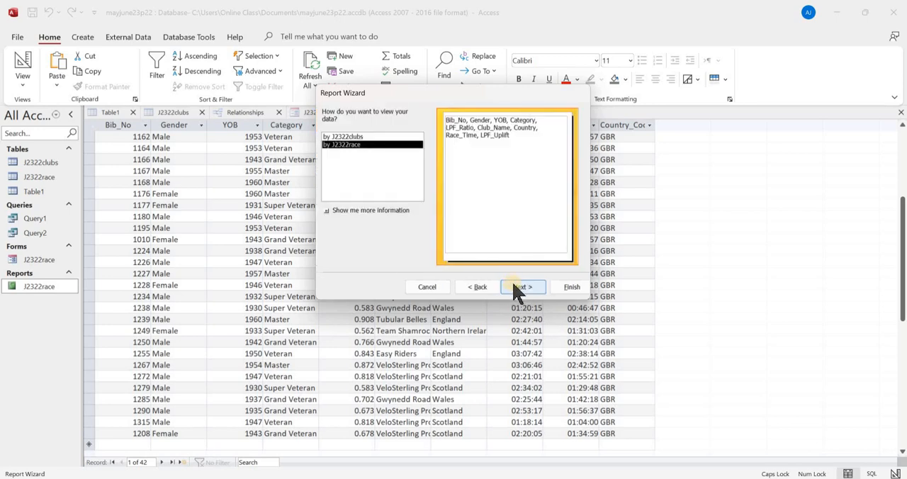
{"action": "left_click", "coordinate": [518, 287]}
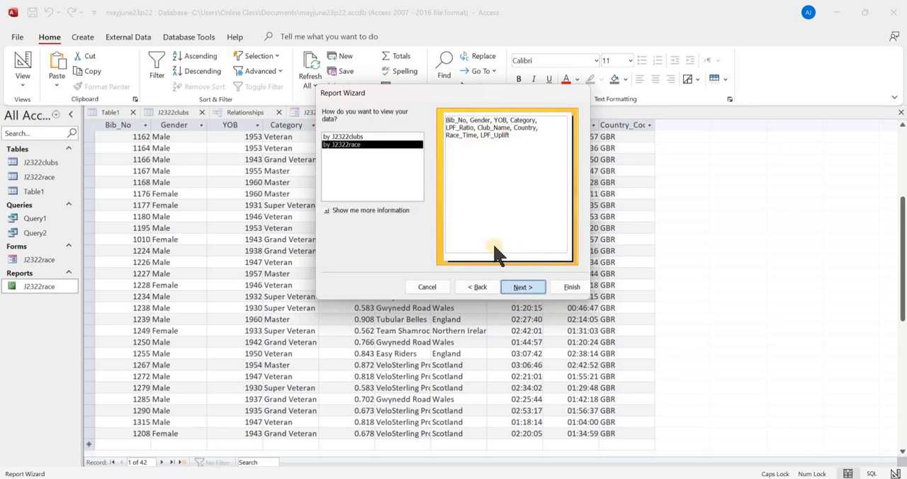
{"action": "left_click", "coordinate": [530, 289]}
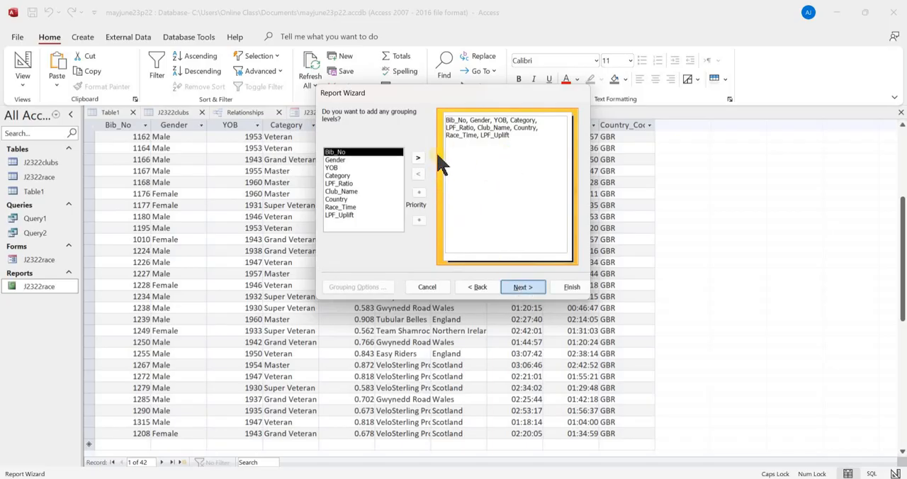
- Skip grouping and extra sorting, choose a landscape tabular layout, finish the report and open it in design view
{"action": "left_click", "coordinate": [522, 287]}
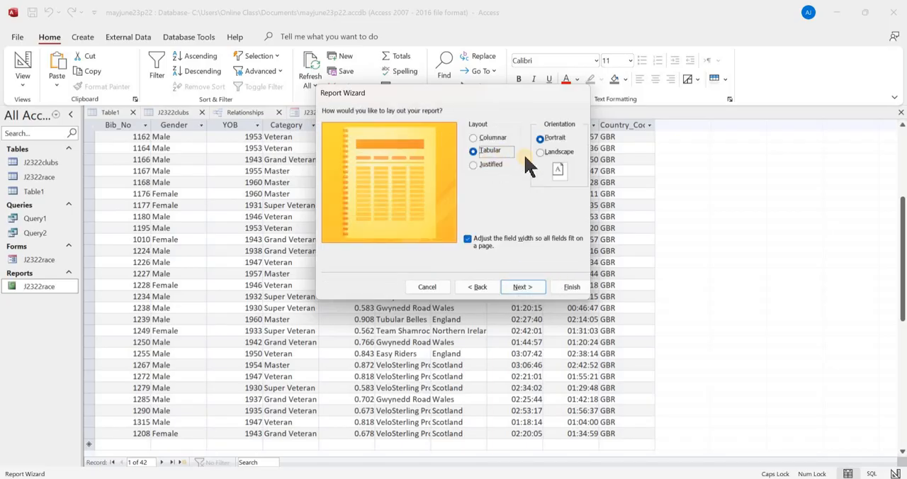
{"action": "left_click", "coordinate": [559, 152]}
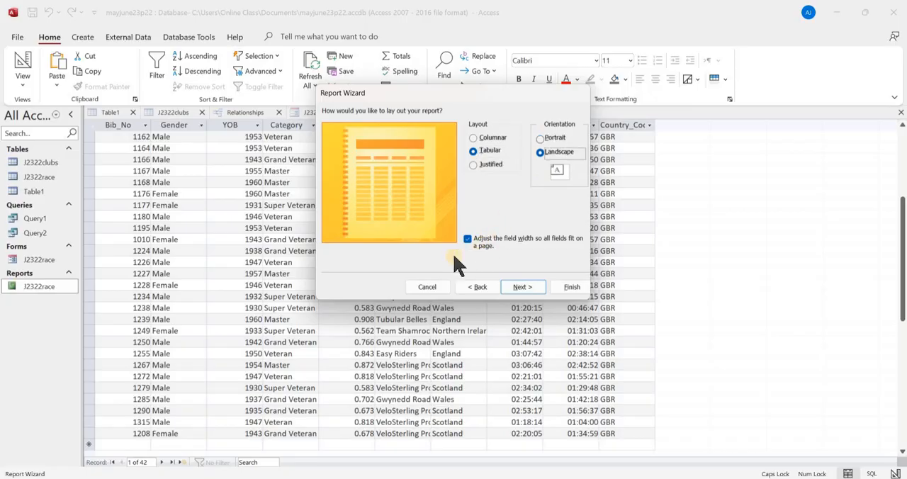
{"action": "key", "text": "alt+Tab"}
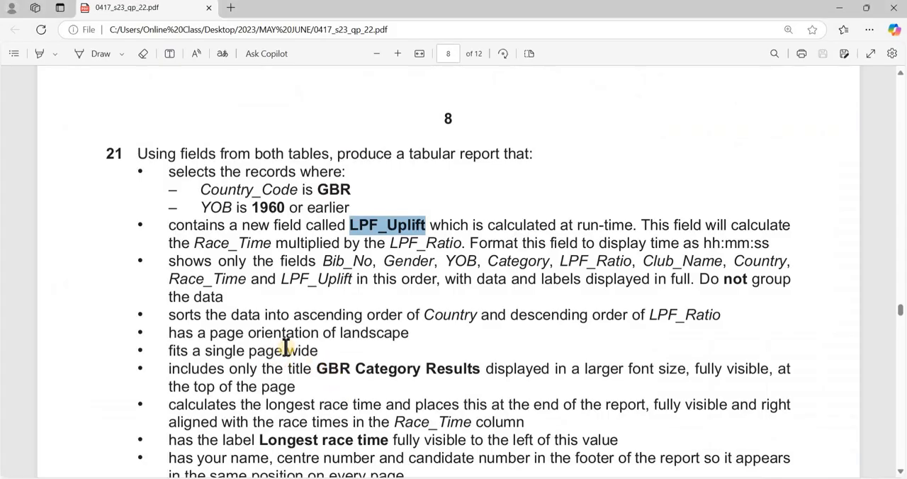
{"action": "key", "text": "alt+Tab"}
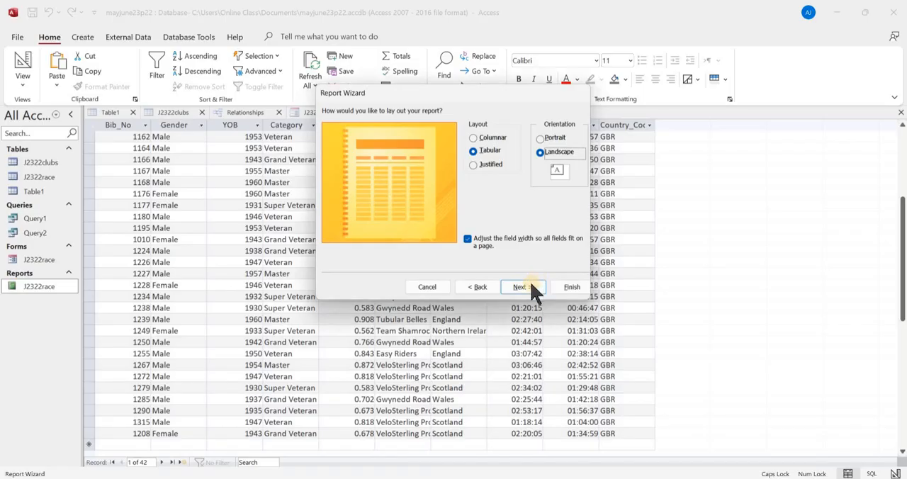
{"action": "left_click", "coordinate": [536, 287]}
{"action": "left_click", "coordinate": [571, 287]}
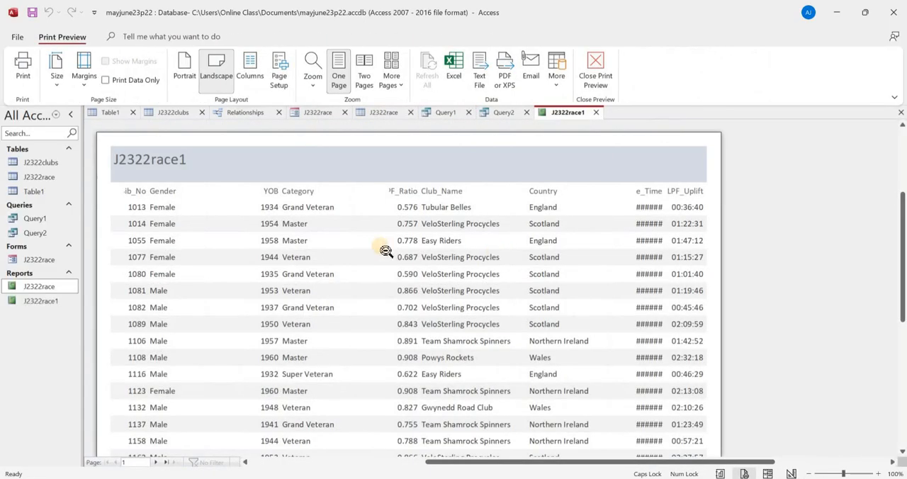
{"action": "left_click", "coordinate": [594, 74]}
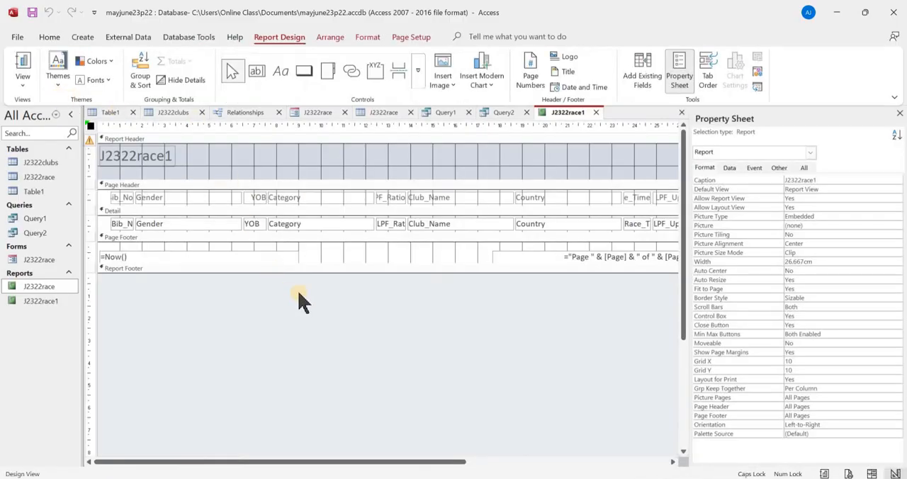
- Check the sort requirements in the exam paper and sort the report by Country in ascending order
{"action": "key", "text": "alt+Tab"}
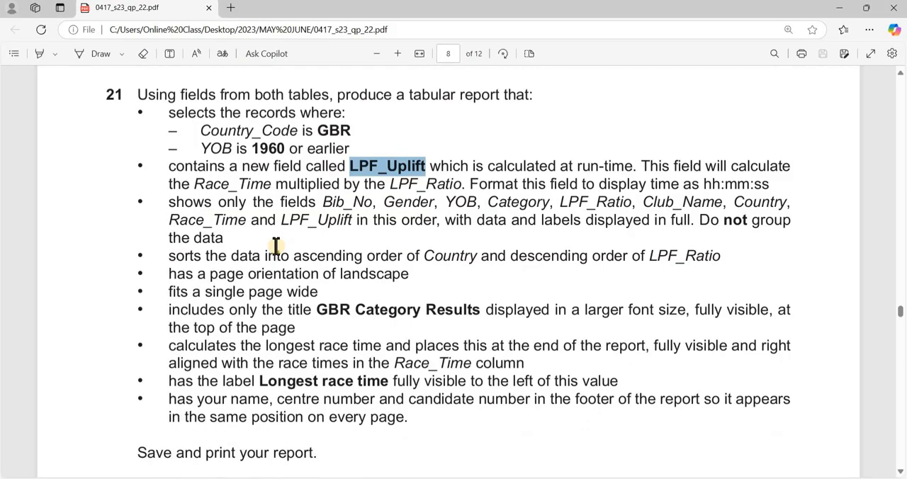
{"action": "scroll", "coordinate": [243, 215], "scroll_direction": "down", "scroll_amount": 1}
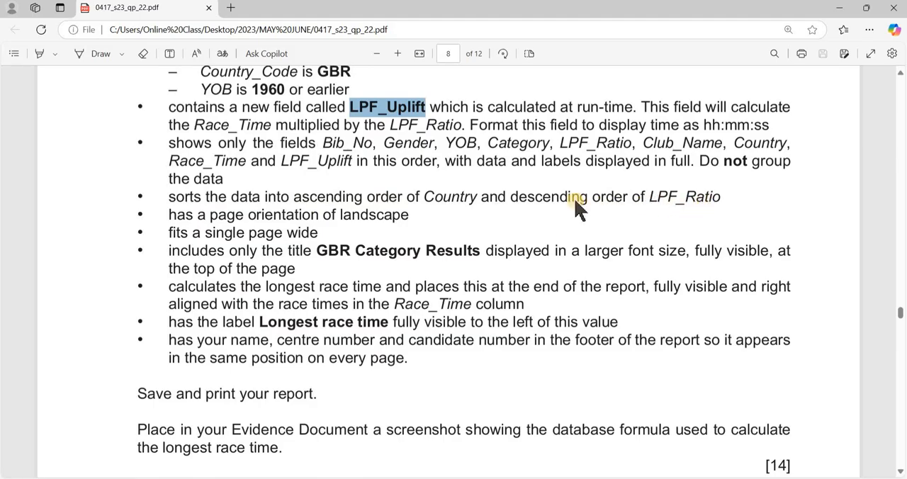
{"action": "key", "text": "alt+Tab"}
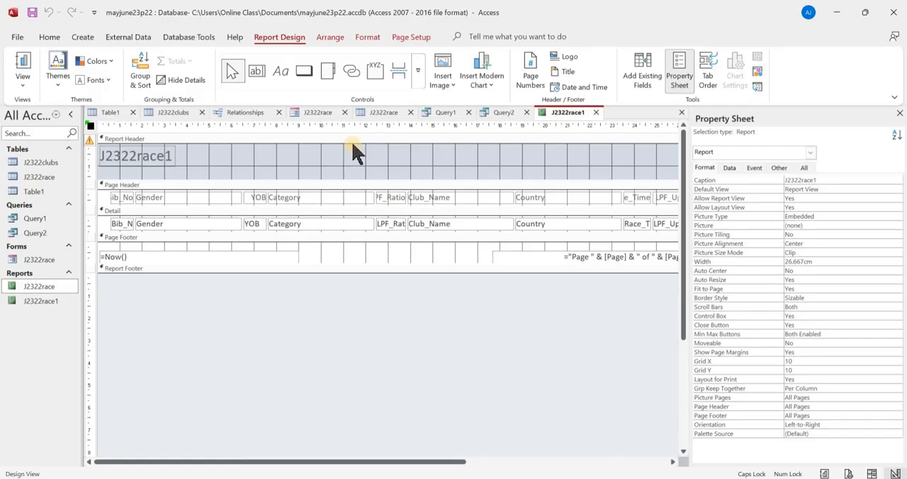
{"action": "left_click", "coordinate": [141, 71]}
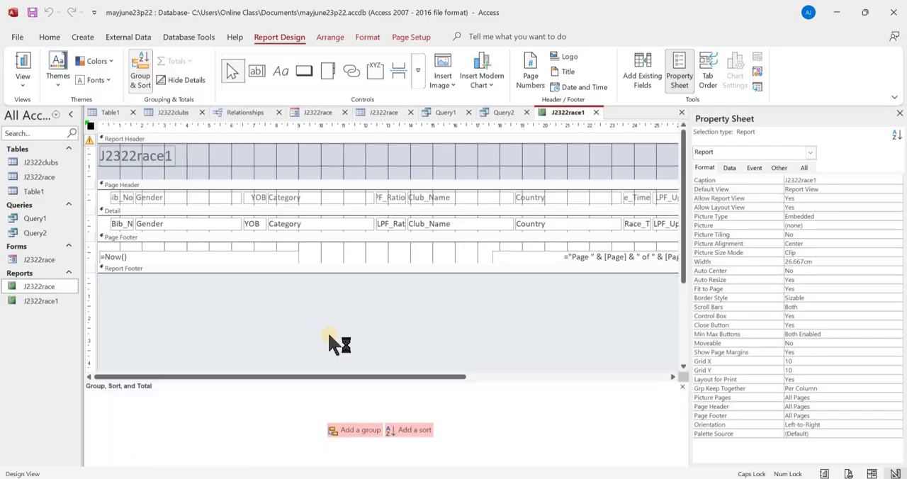
{"action": "left_click", "coordinate": [401, 431]}
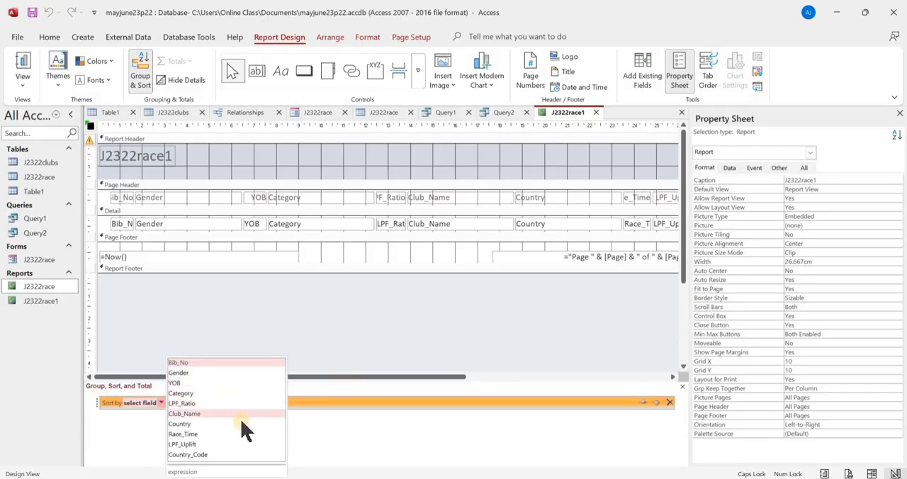
{"action": "left_click", "coordinate": [204, 422]}
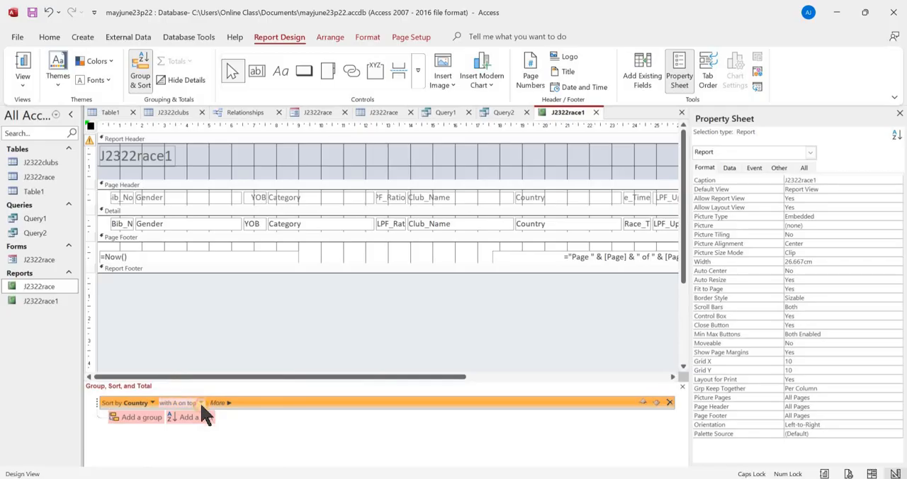
{"action": "left_click", "coordinate": [200, 403]}
{"action": "left_click", "coordinate": [191, 413]}
- Add a second sort level on LPF_Ratio, ordered from largest to smallest
{"action": "left_click", "coordinate": [188, 419]}
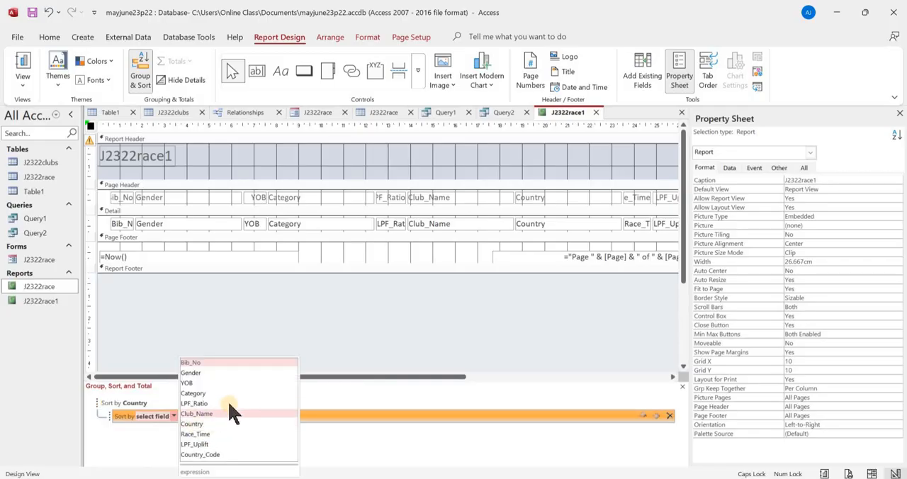
{"action": "left_click", "coordinate": [226, 404]}
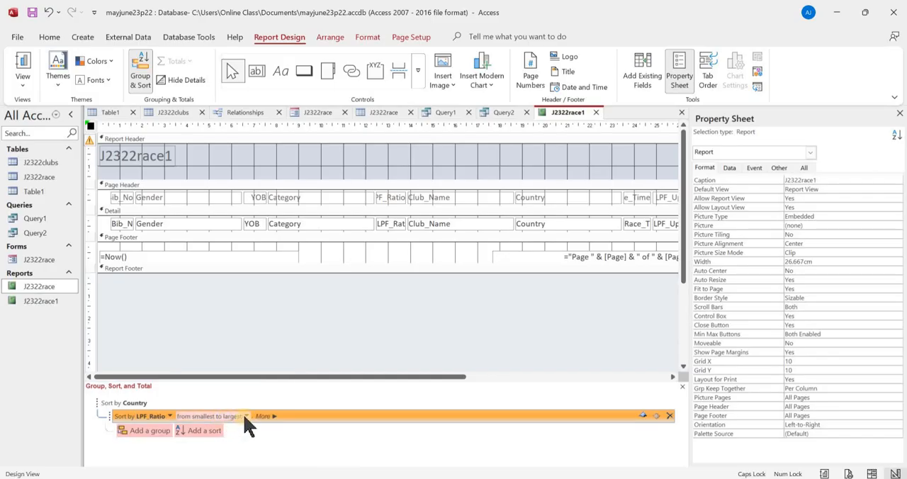
{"action": "left_click", "coordinate": [244, 416]}
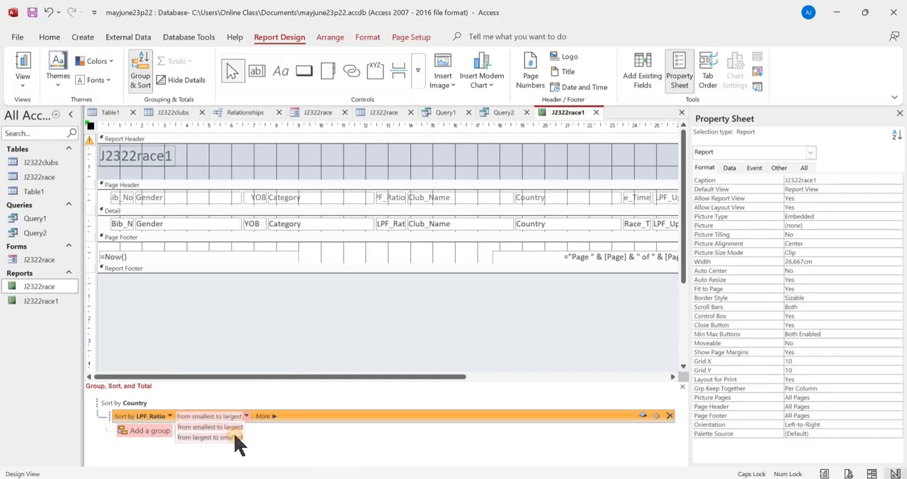
{"action": "left_click", "coordinate": [236, 437]}
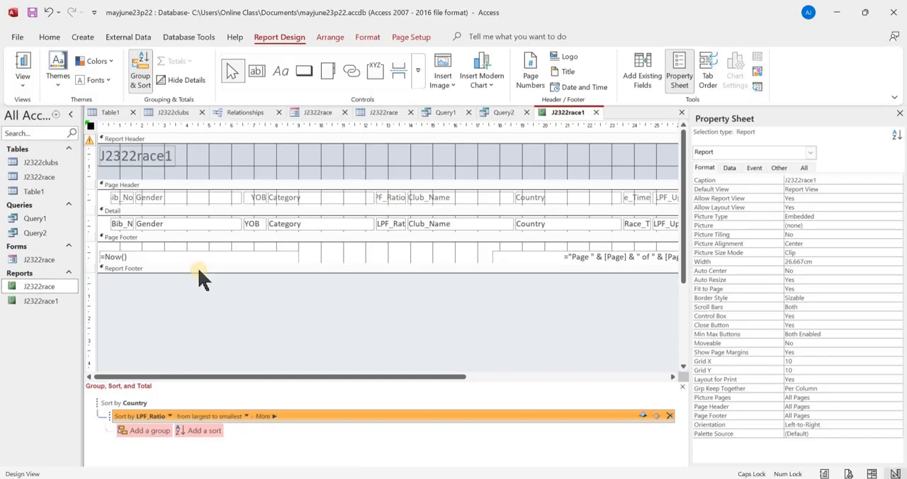
- Copy the title "GBR Category Results" from the exam paper and replace the report header's title with it
{"action": "key", "text": "alt+Tab"}
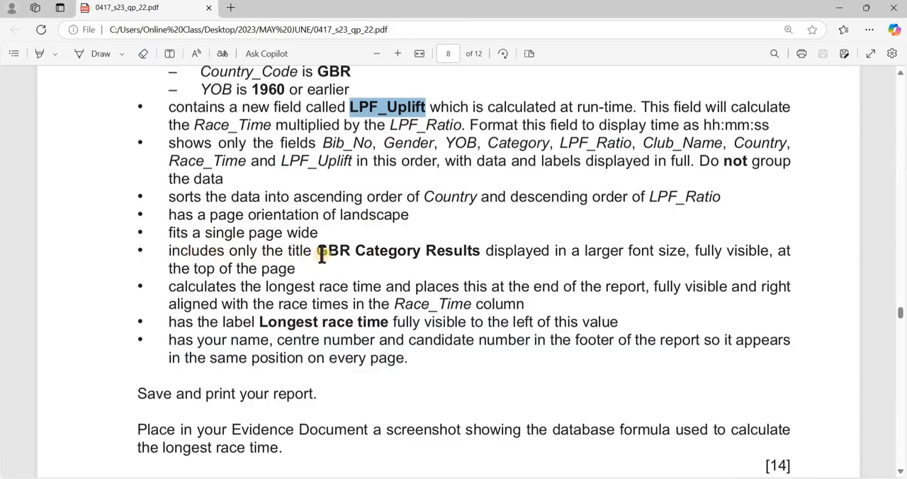
{"action": "left_click_drag", "start_coordinate": [318, 252], "coordinate": [472, 253]}
{"action": "key", "text": "ctrl+c"}
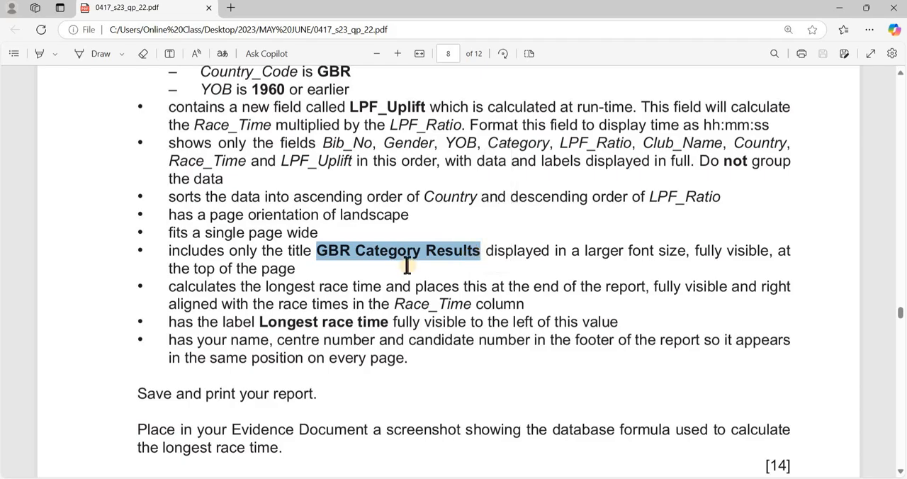
{"action": "key", "text": "alt+Tab"}
{"action": "left_click", "coordinate": [126, 155]}
{"action": "left_click", "coordinate": [125, 155]}
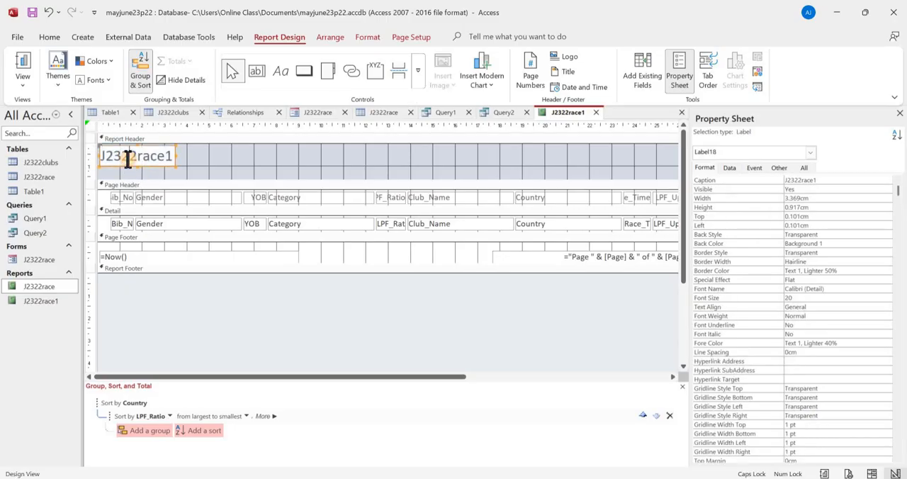
{"action": "key", "text": "ctrl+a"}
{"action": "key", "text": "ctrl+v"}
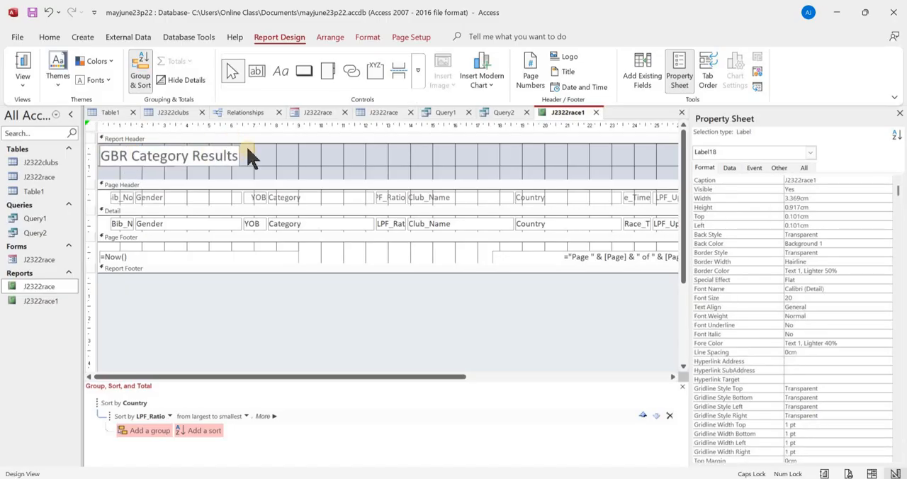
{"action": "left_click", "coordinate": [269, 176]}
- Show the report in Layout View and hide the property sheet and the grouping and sorting pane
{"action": "key", "text": "alt+Tab"}
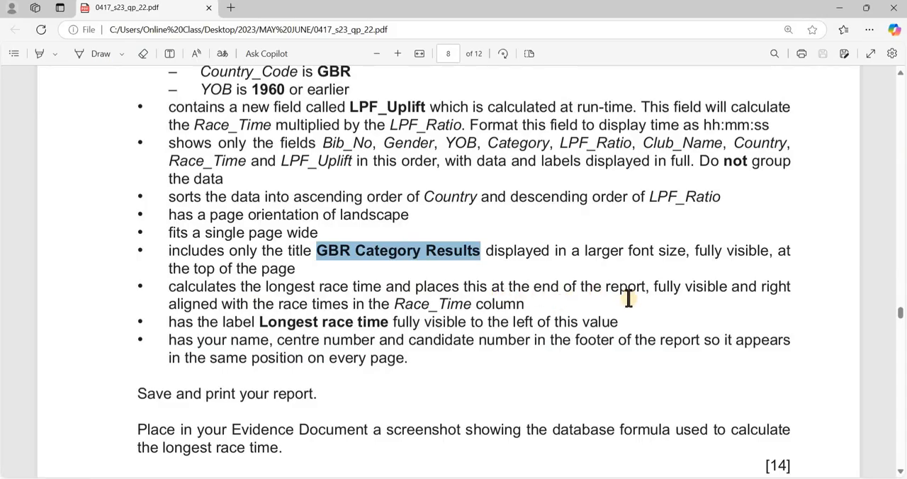
{"action": "key", "text": "alt+Tab"}
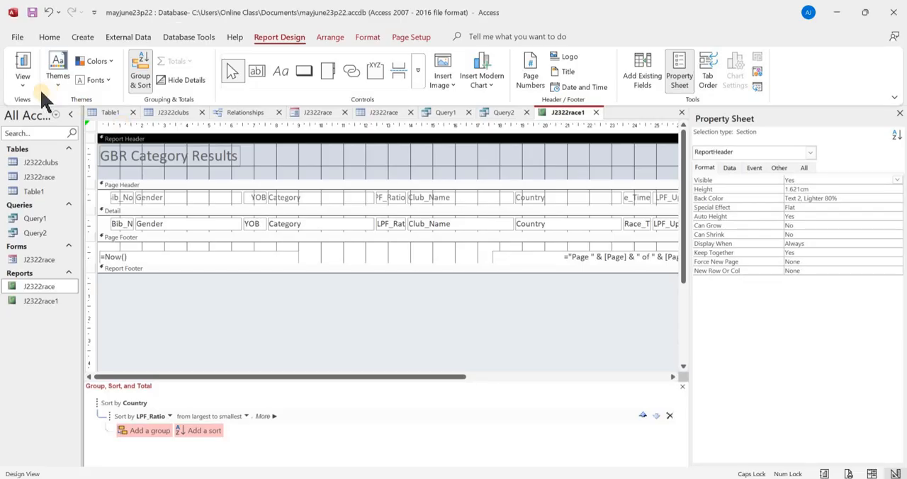
{"action": "left_click", "coordinate": [25, 85]}
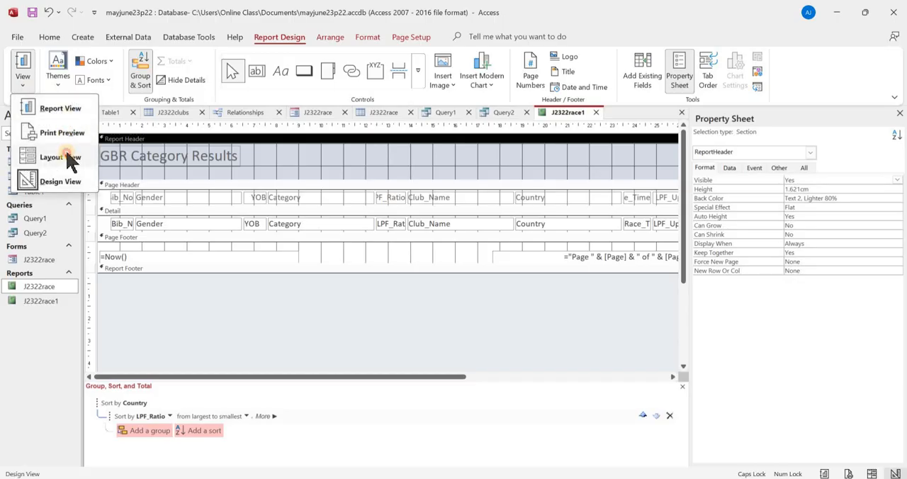
{"action": "left_click", "coordinate": [70, 158]}
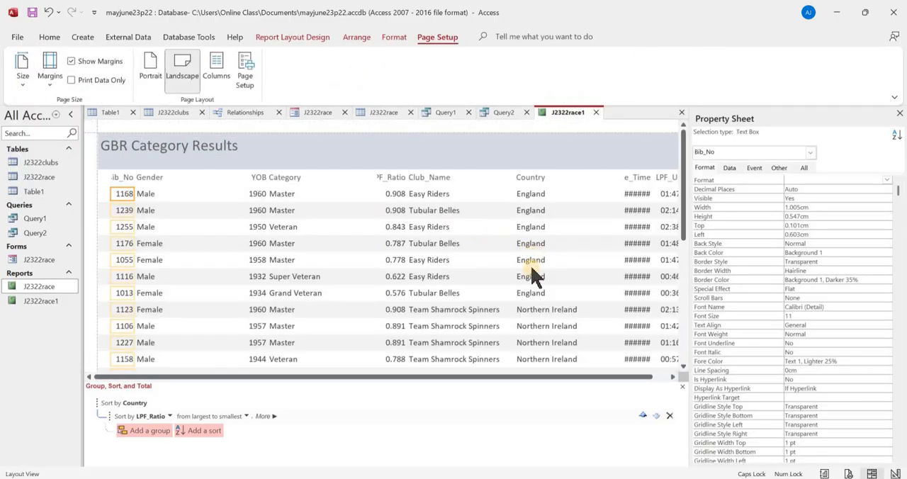
{"action": "left_click_drag", "start_coordinate": [506, 378], "coordinate": [622, 373]}
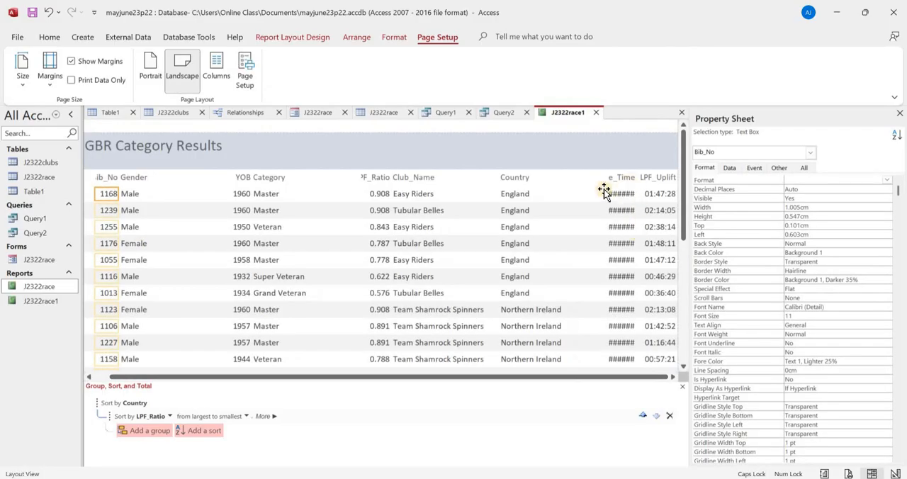
{"action": "left_click", "coordinate": [899, 114]}
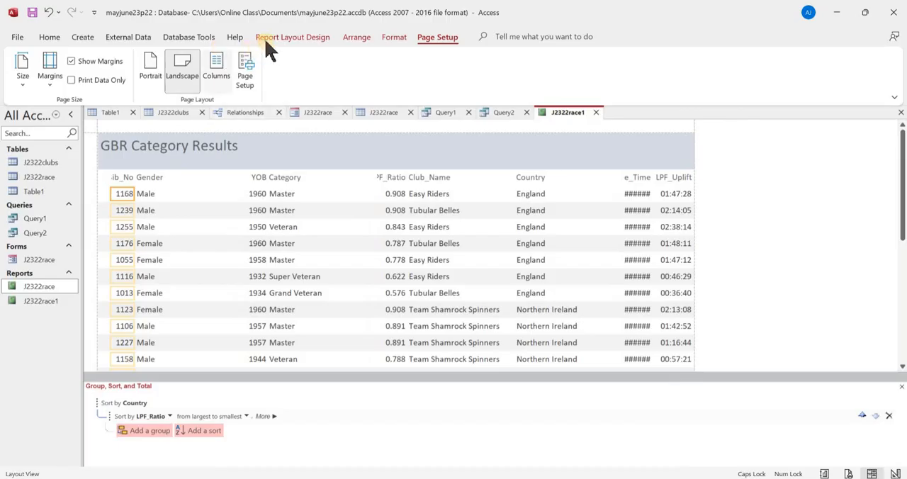
{"action": "left_click", "coordinate": [49, 39]}
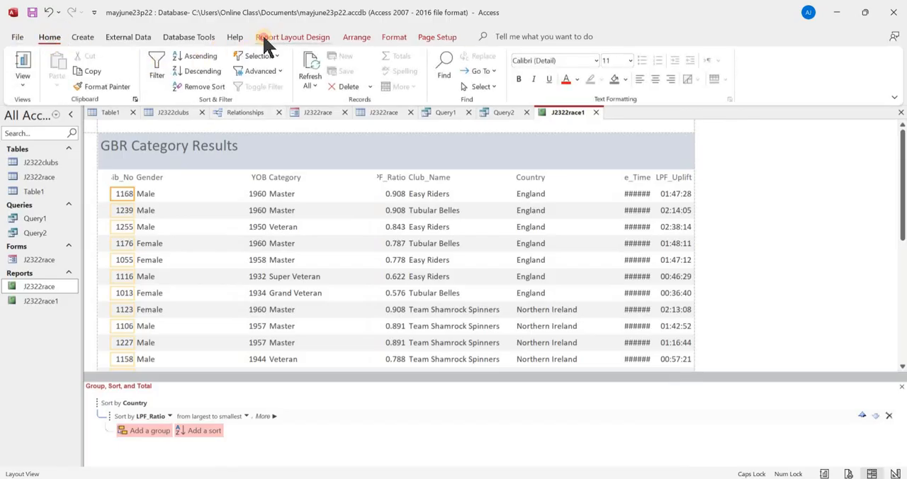
{"action": "left_click", "coordinate": [266, 39]}
{"action": "left_click", "coordinate": [140, 71]}
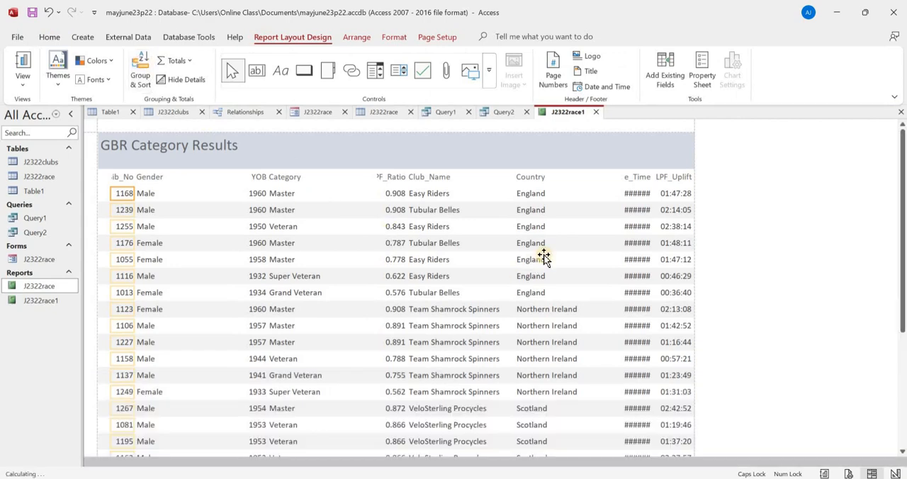
- Widen the Race_Time column heading and shift it left so its text shows in full, clear of LPF_Uplift
{"action": "left_click", "coordinate": [629, 179]}
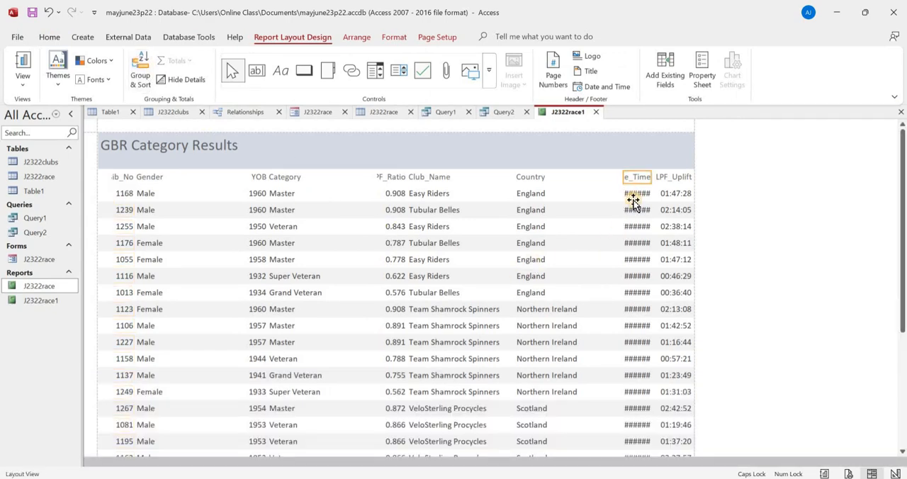
{"action": "key", "text": "shift+Right"}
{"action": "key", "text": "shift+Right"}
{"action": "key", "text": "shift+Right"}
{"action": "key", "text": "shift+Right"}
{"action": "key", "text": "shift+Right"}
{"action": "key", "text": "shift+Right"}
{"action": "key", "text": "shift+Right"}
{"action": "key", "text": "shift+Right"}
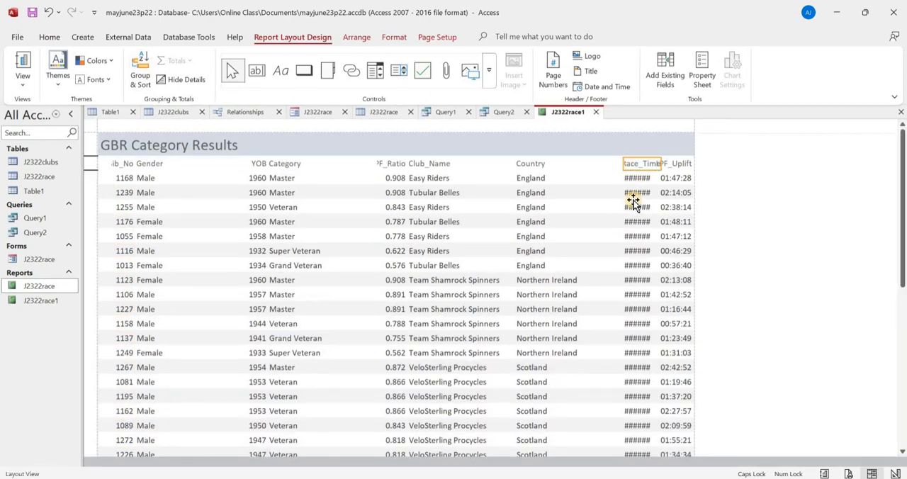
{"action": "key", "text": "Left"}
{"action": "key", "text": "Left"}
{"action": "key", "text": "Left"}
{"action": "key", "text": "Left"}
{"action": "key", "text": "Left"}
{"action": "key", "text": "Left"}
{"action": "key", "text": "Left"}
{"action": "key", "text": "Left"}
{"action": "key", "text": "shift+Right"}
{"action": "key", "text": "shift+Right"}
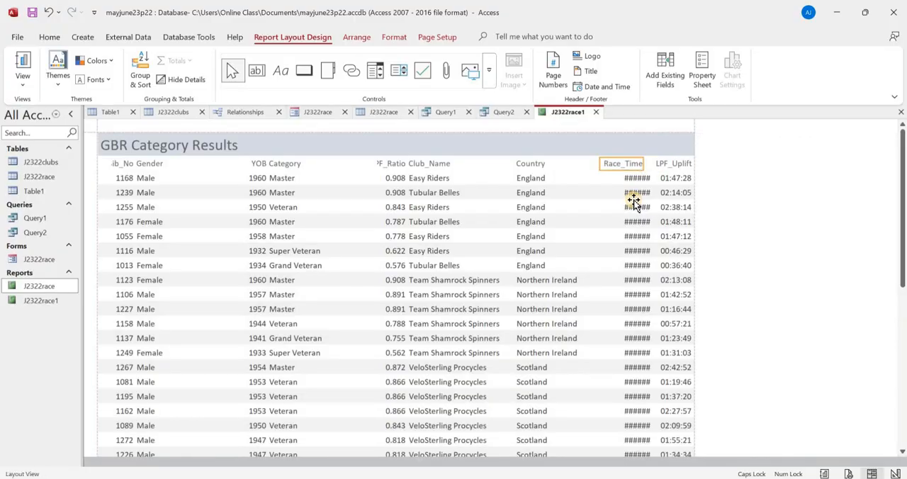
- Shift the Race_Time values left and widen their column so every time shows in full beneath the heading
{"action": "left_click", "coordinate": [633, 205]}
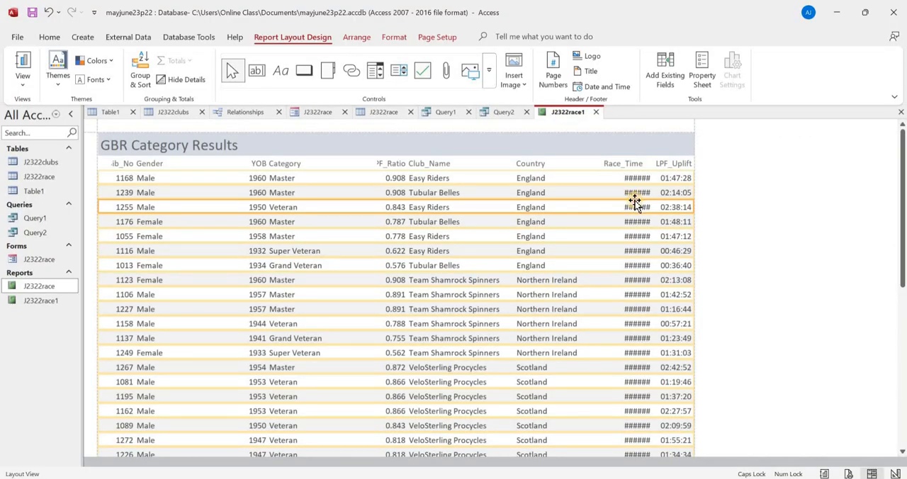
{"action": "left_click", "coordinate": [634, 203]}
{"action": "key", "text": "Left"}
{"action": "key", "text": "Left"}
{"action": "key", "text": "Left"}
{"action": "key", "text": "Left"}
{"action": "key", "text": "Left"}
{"action": "key", "text": "Left"}
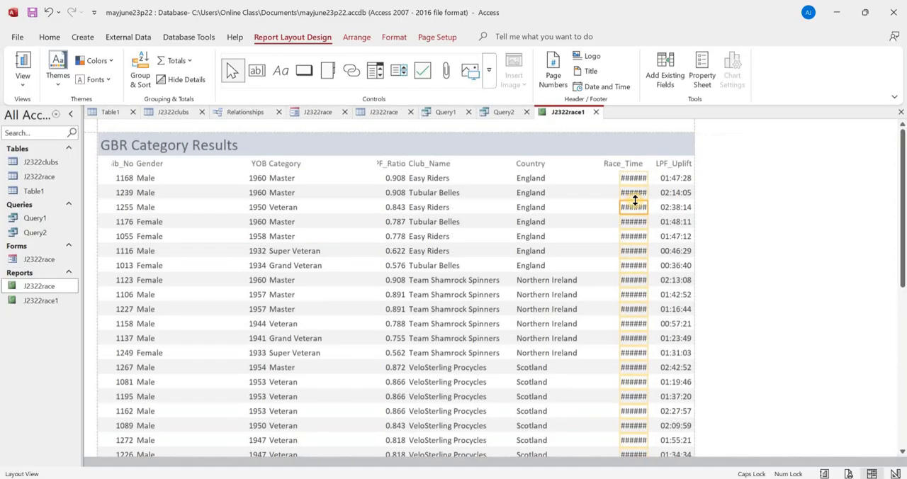
{"action": "key", "text": "shift+Right"}
{"action": "key", "text": "shift+Right"}
{"action": "key", "text": "shift+Right"}
{"action": "key", "text": "shift+Right"}
{"action": "key", "text": "shift+Right"}
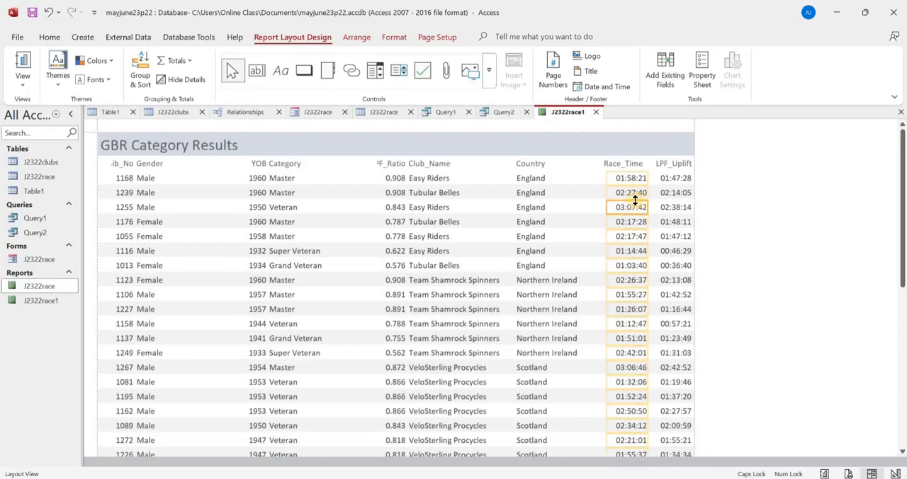
{"action": "key", "text": "Left"}
{"action": "key", "text": "Left"}
{"action": "key", "text": "Left"}
{"action": "key", "text": "Left"}
{"action": "key", "text": "Left"}
{"action": "key", "text": "Right"}
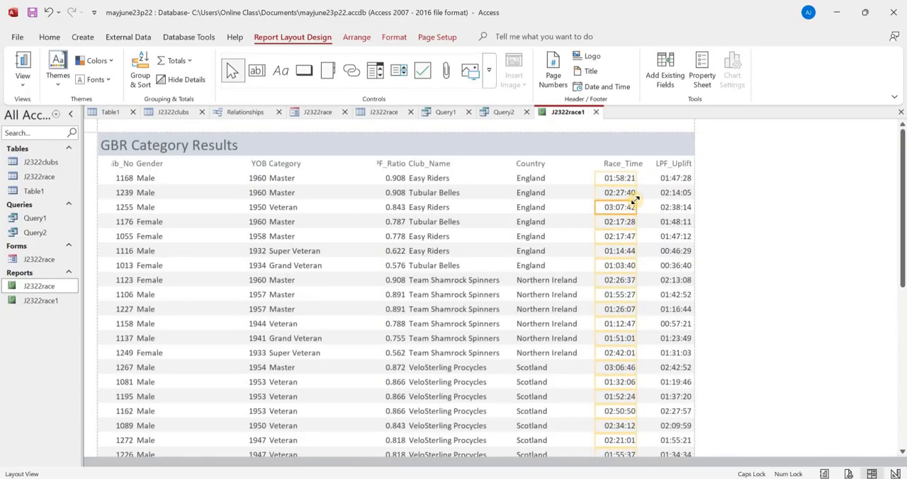
- Add a Count Records total for Race_Time at the end of the report
{"action": "scroll", "coordinate": [597, 255], "scroll_direction": "down", "scroll_amount": 15}
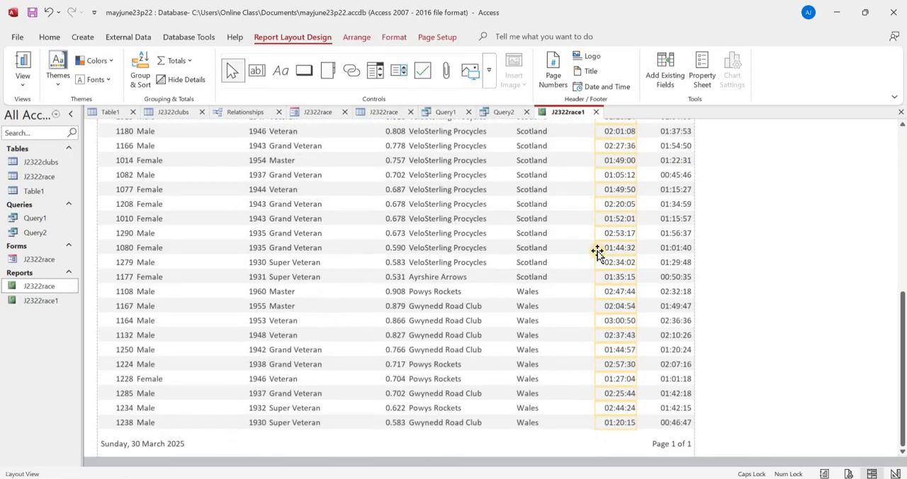
{"action": "scroll", "coordinate": [598, 253], "scroll_direction": "up", "scroll_amount": 12}
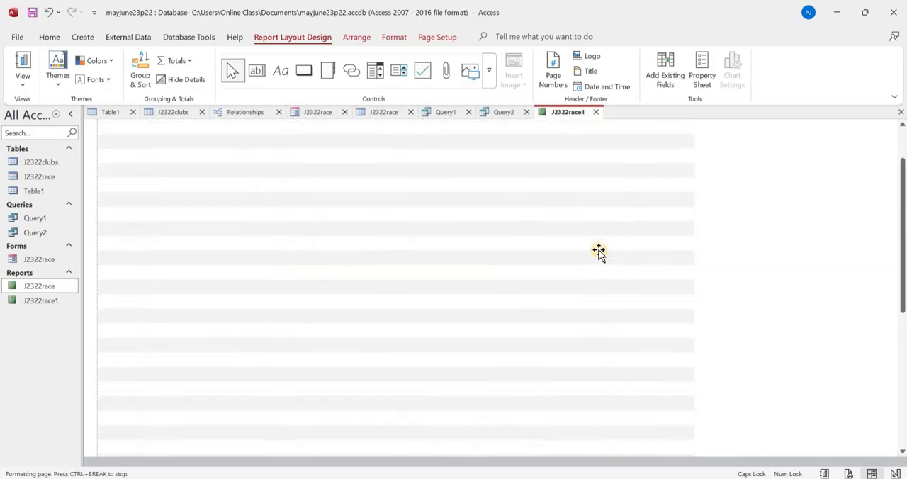
{"action": "scroll", "coordinate": [599, 252], "scroll_direction": "up", "scroll_amount": 3}
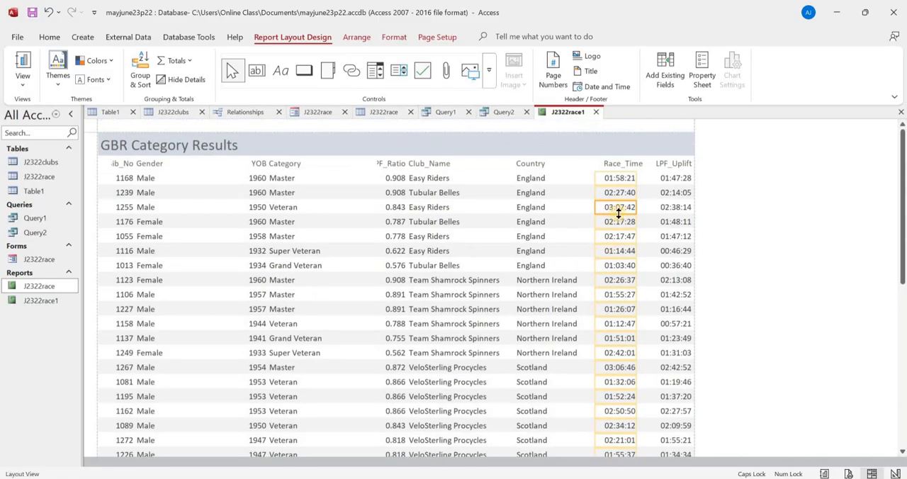
{"action": "right_click", "coordinate": [618, 208]}
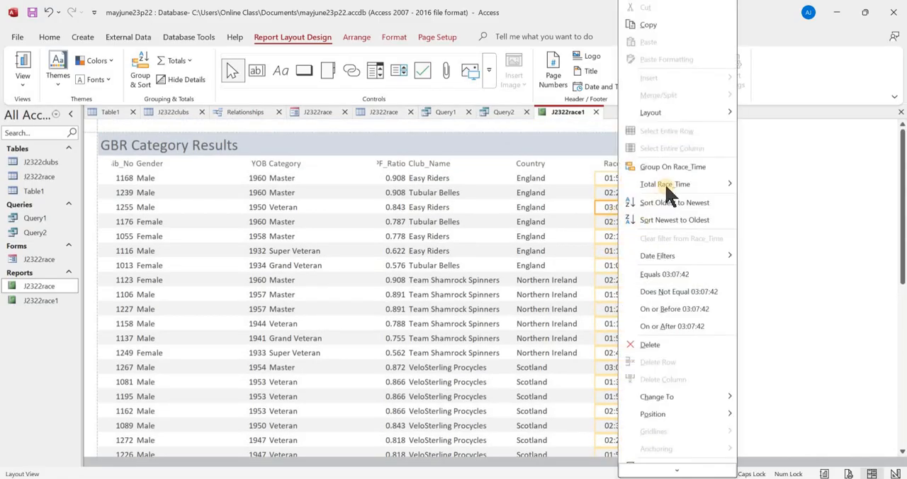
{"action": "mouse_move", "coordinate": [696, 190]}
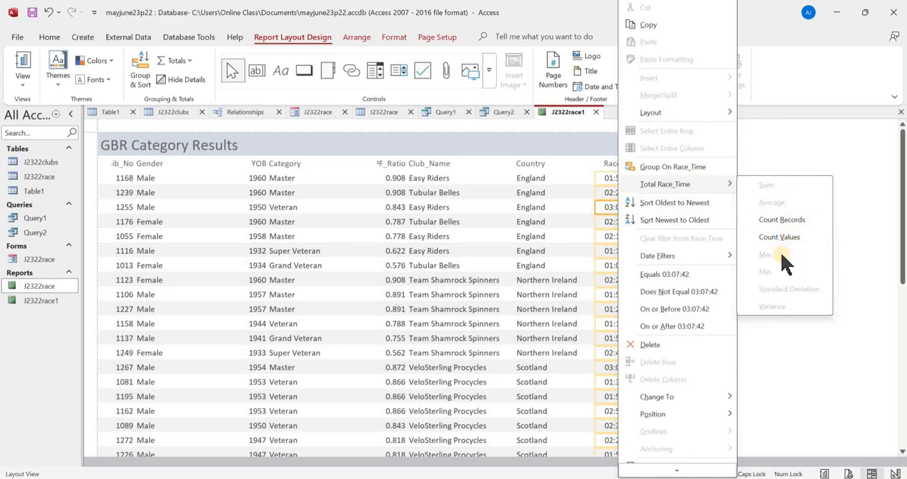
{"action": "left_click", "coordinate": [805, 223]}
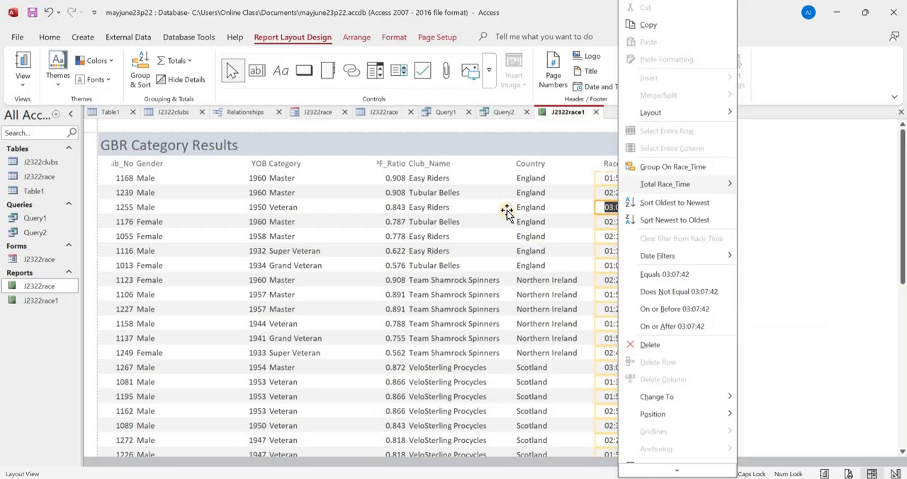
- Show the report in Design View and change the Race_Time total's formula in the report footer to =Max([Race_Time])
{"action": "left_click", "coordinate": [27, 82]}
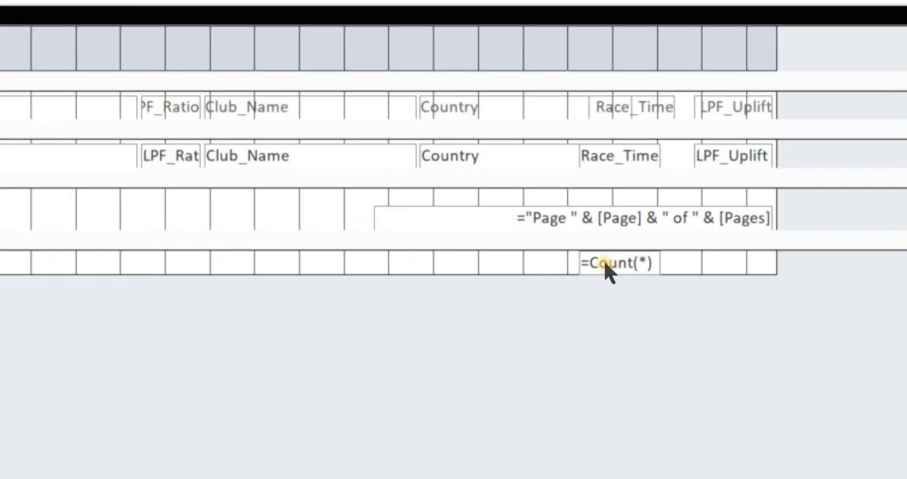
{"action": "double_click", "coordinate": [604, 262]}
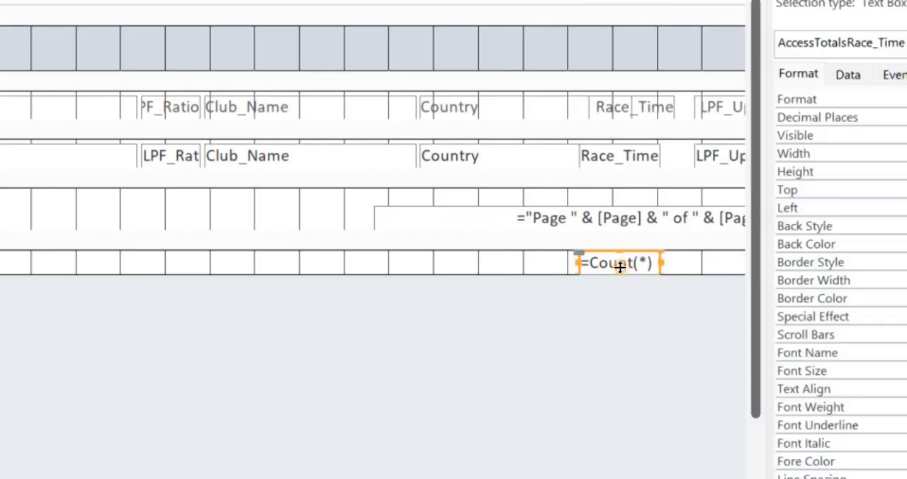
{"action": "double_click", "coordinate": [619, 263]}
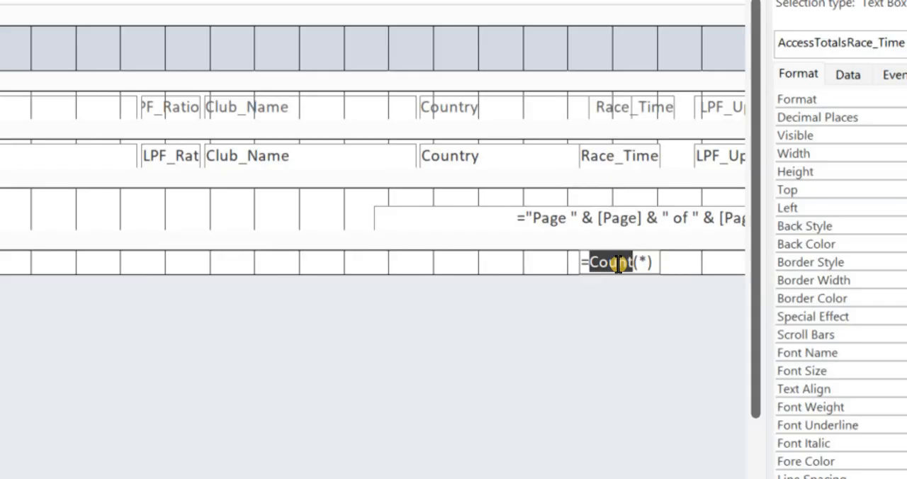
{"action": "type", "text": "M"}
{"action": "type", "text": "ax"}
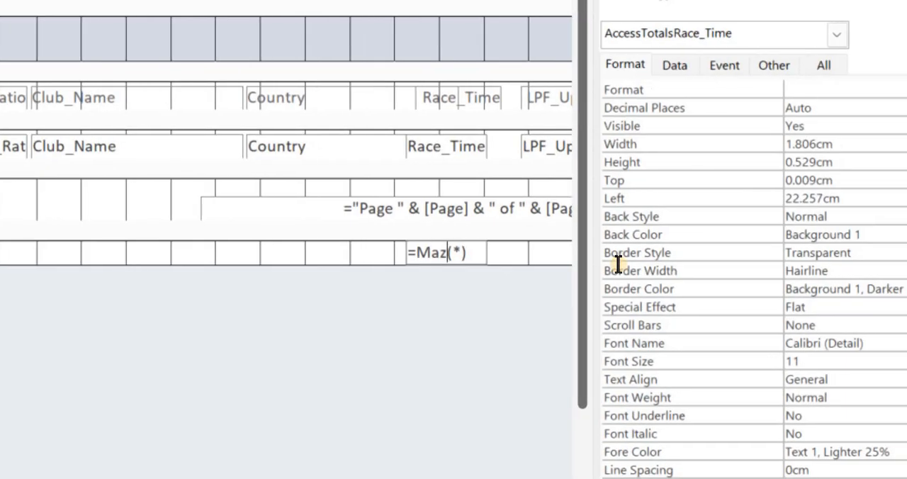
{"action": "key", "text": "BackSpace"}
{"action": "type", "text": "x"}
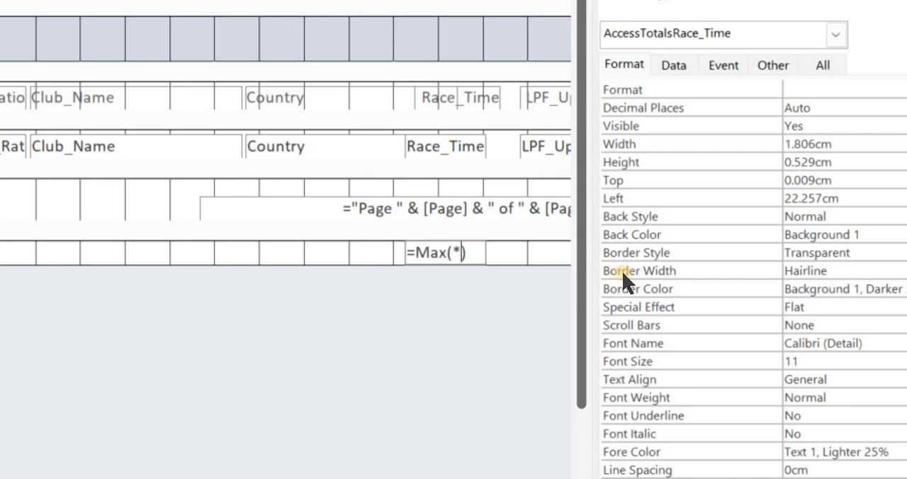
{"action": "key", "text": "BackSpace"}
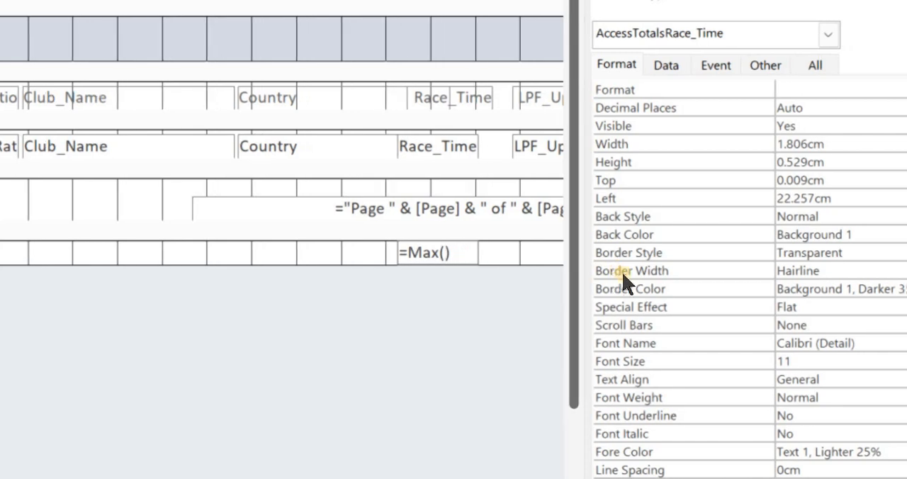
{"action": "type", "text": "["}
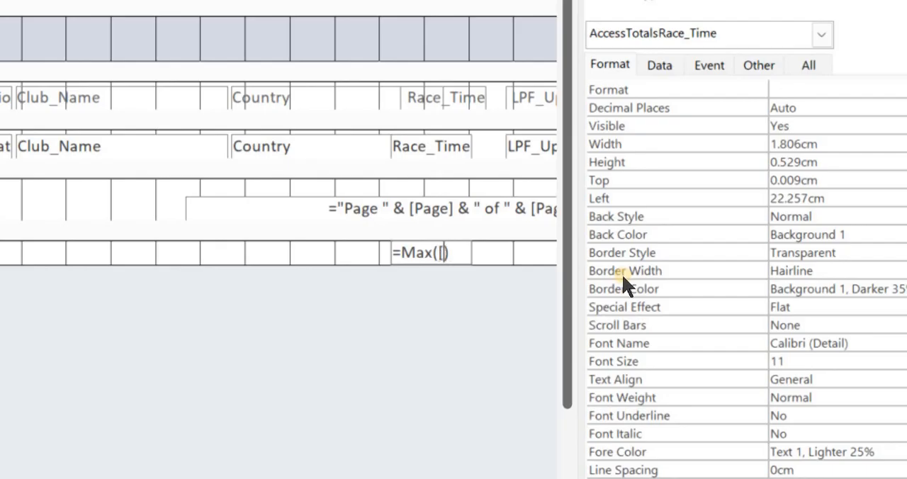
{"action": "type", "text": "Ra"}
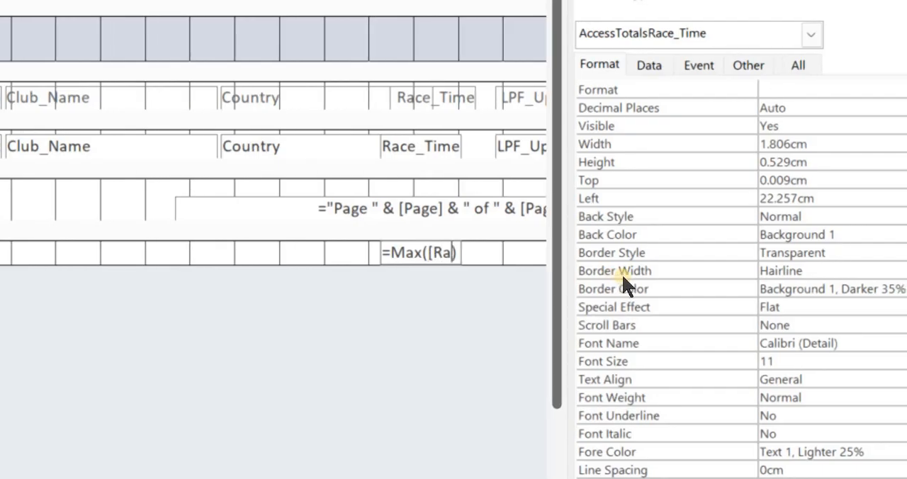
{"action": "type", "text": "ce_"}
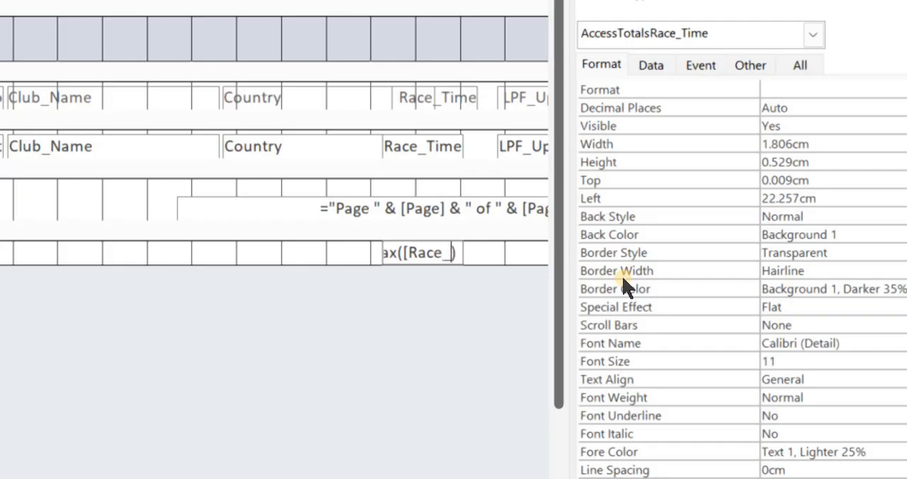
{"action": "type", "text": "Time"}
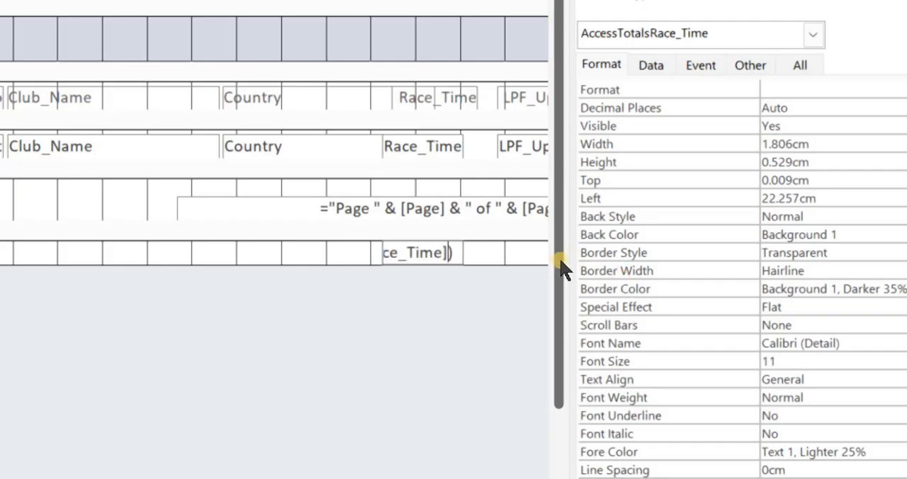
{"action": "left_click", "coordinate": [425, 226]}
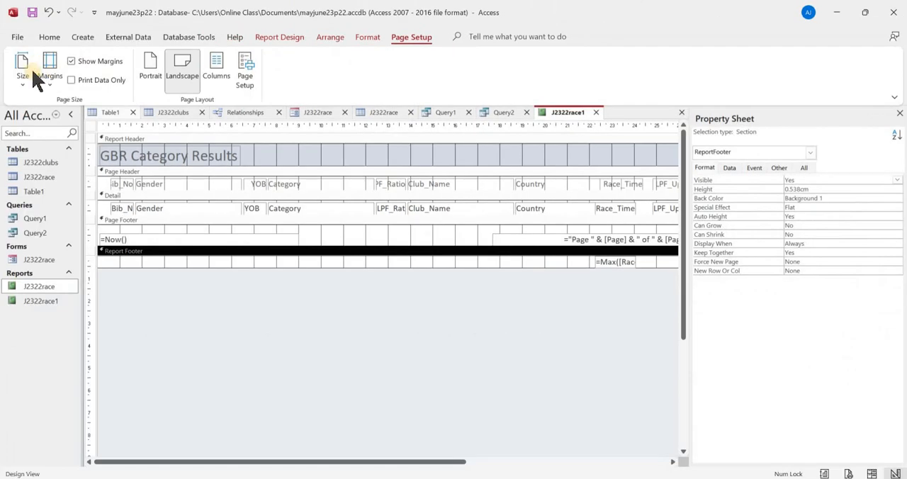
- Show the report in Layout View and shift the longest race time value right to line up with the Race_Time column
{"action": "left_click", "coordinate": [48, 37]}
{"action": "left_click", "coordinate": [25, 84]}
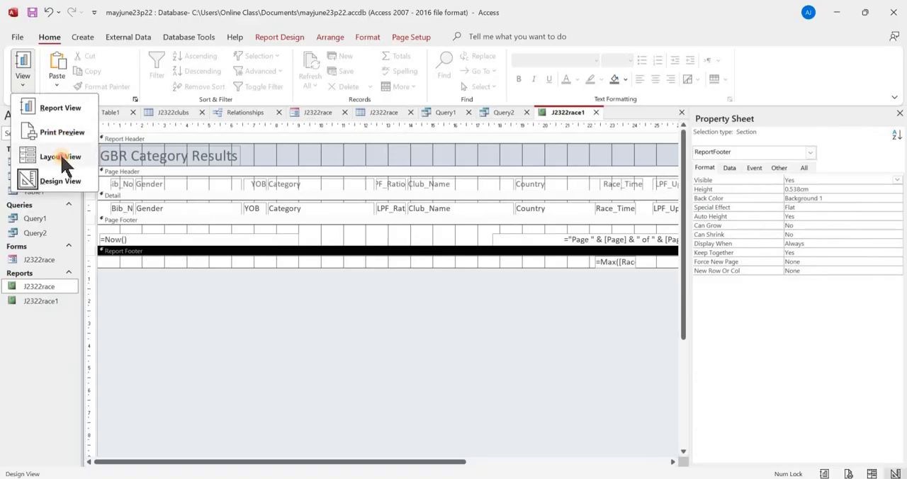
{"action": "left_click", "coordinate": [61, 157]}
{"action": "scroll", "coordinate": [550, 376], "scroll_direction": "down", "scroll_amount": 10}
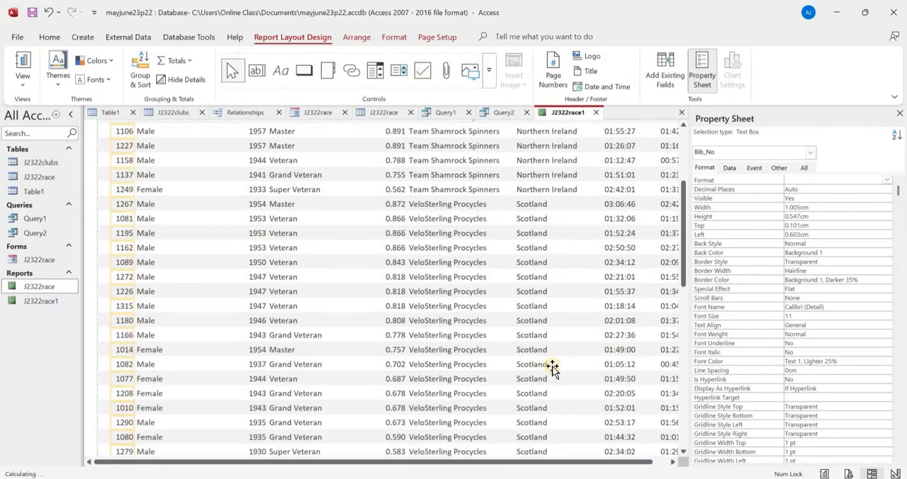
{"action": "scroll", "coordinate": [552, 378], "scroll_direction": "down", "scroll_amount": 3}
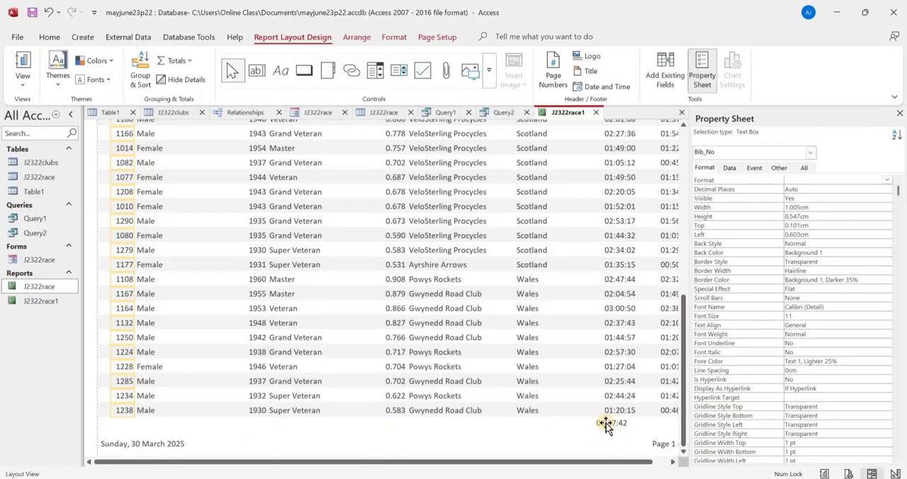
{"action": "left_click", "coordinate": [605, 424]}
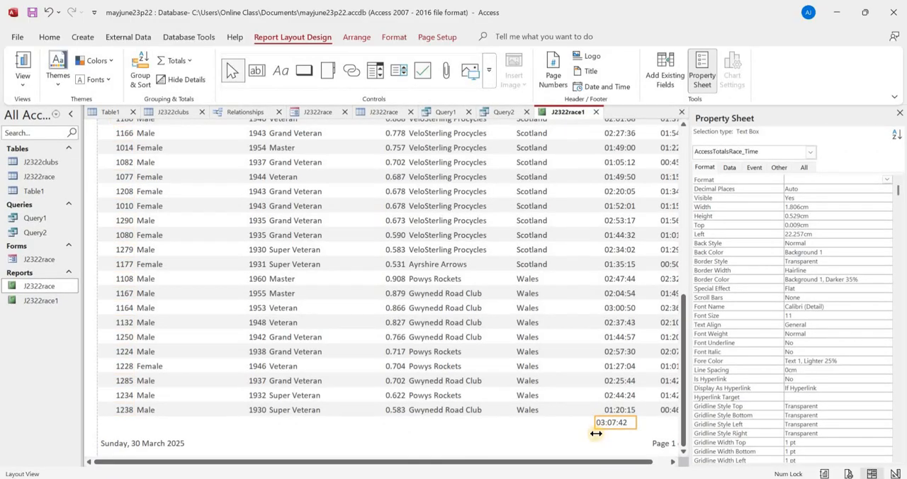
{"action": "key", "text": "Right"}
{"action": "key", "text": "Right"}
{"action": "key", "text": "Right"}
{"action": "key", "text": "Right"}
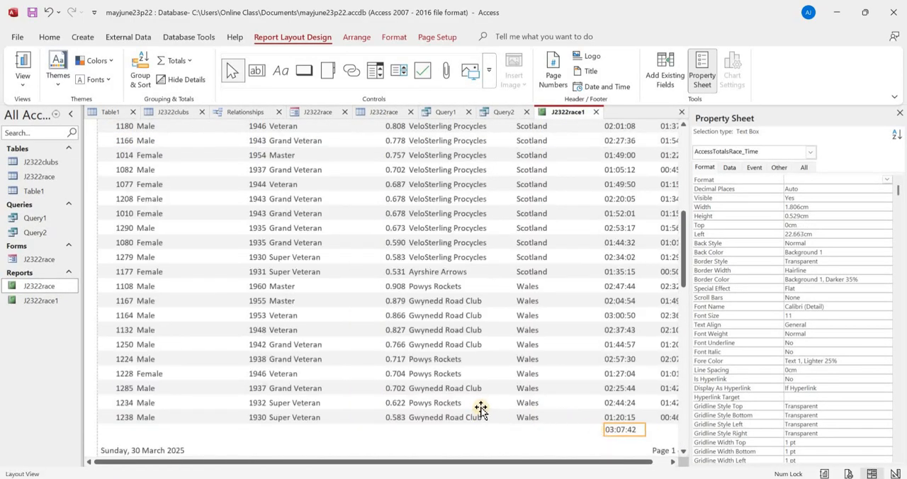
- Switch to the exam paper PDF in the browser to consult the requirements for the longest race time
{"action": "key", "text": "alt+Tab"}
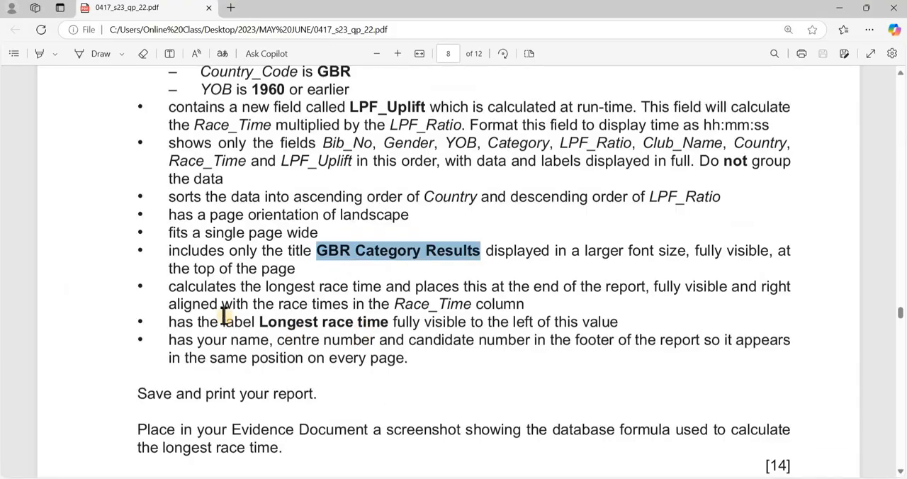
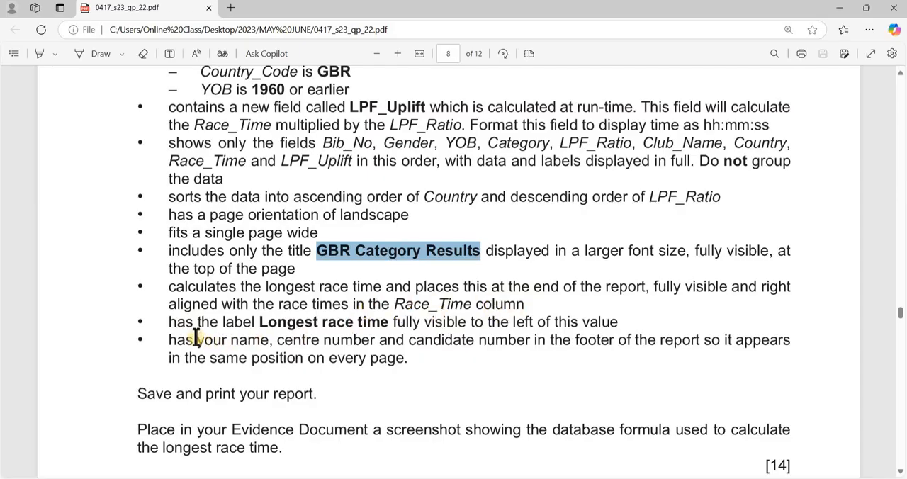
- Highlight the required label text Longest race time in the exam paper, and switch back to Access to show the report in Design View
{"action": "left_click_drag", "start_coordinate": [259, 323], "coordinate": [388, 324]}
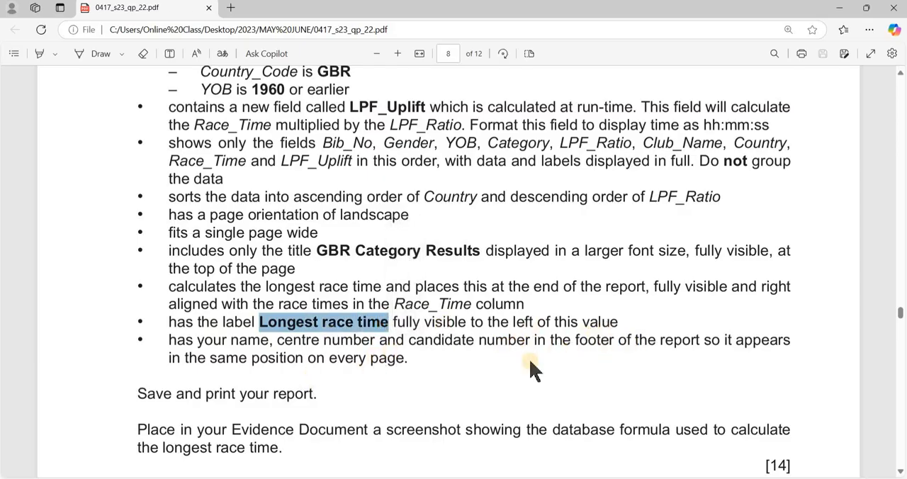
{"action": "key", "text": "alt+Tab"}
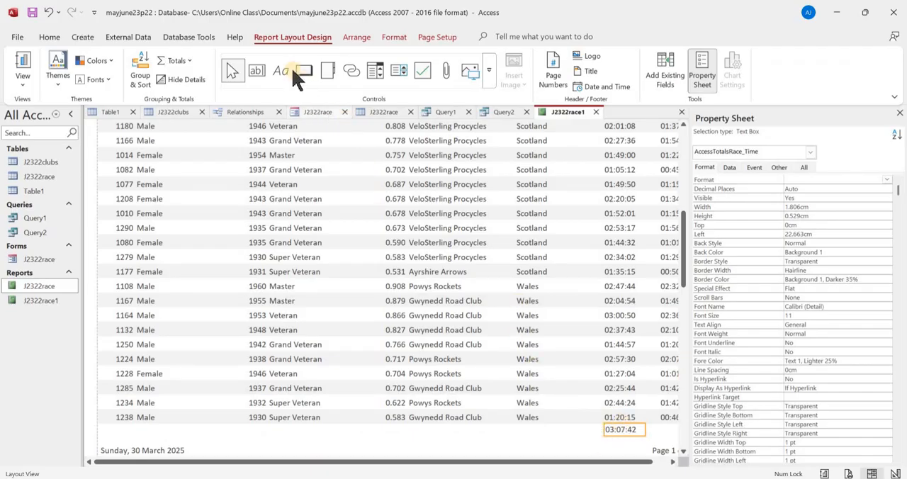
{"action": "left_click", "coordinate": [24, 88]}
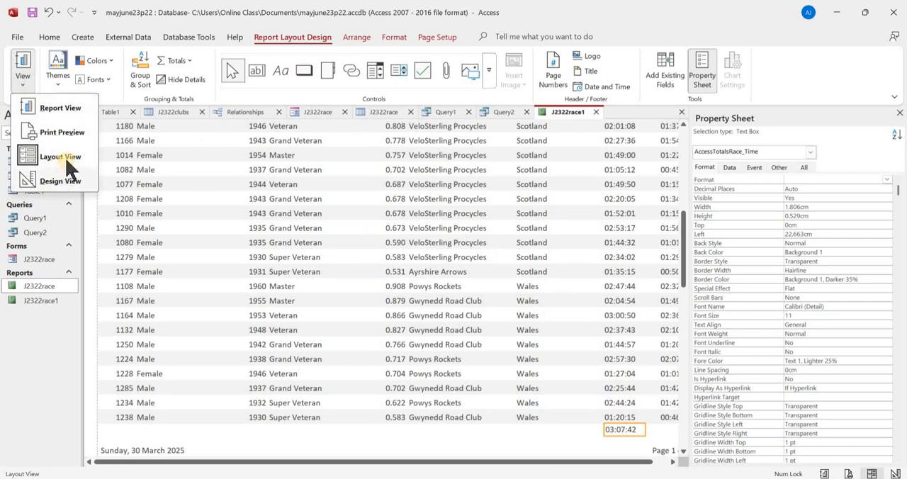
{"action": "left_click", "coordinate": [67, 182]}
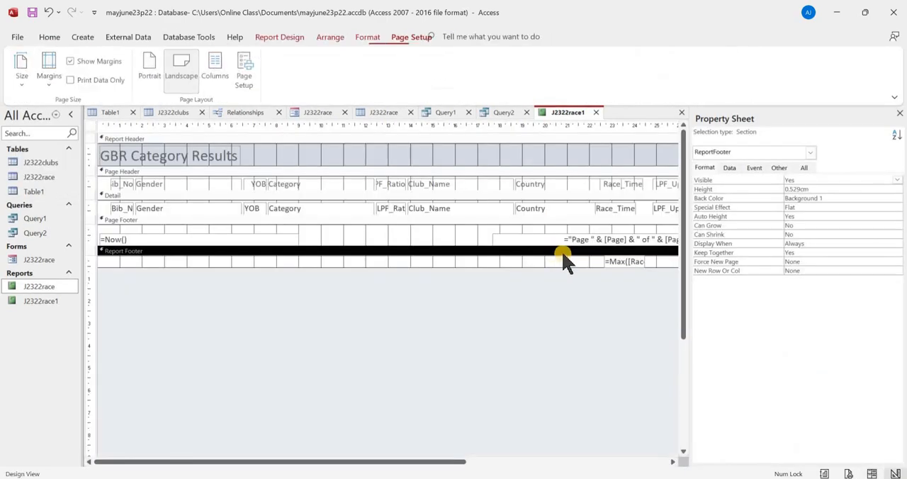
- Add the label Longest race time in the report footer to the left of the maximum formula, and nudge it level with the formula
{"action": "left_click_drag", "start_coordinate": [364, 462], "coordinate": [498, 462]}
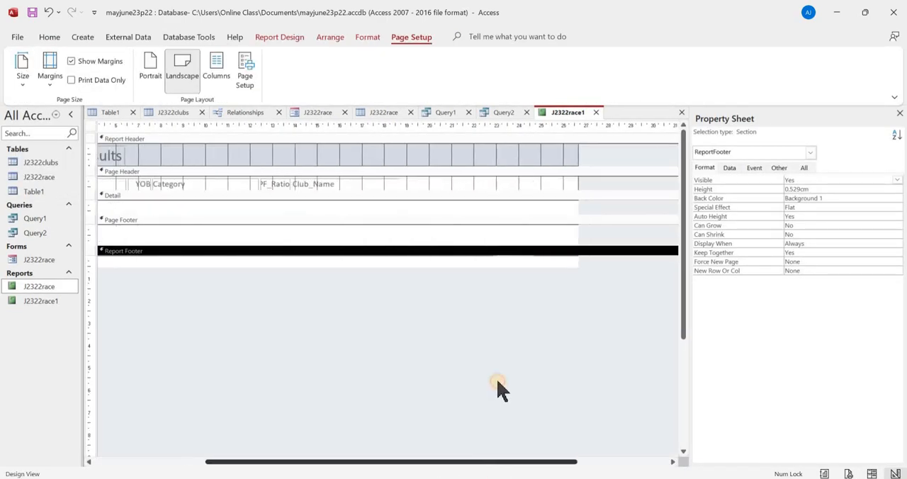
{"action": "left_click", "coordinate": [276, 37]}
{"action": "left_click", "coordinate": [282, 73]}
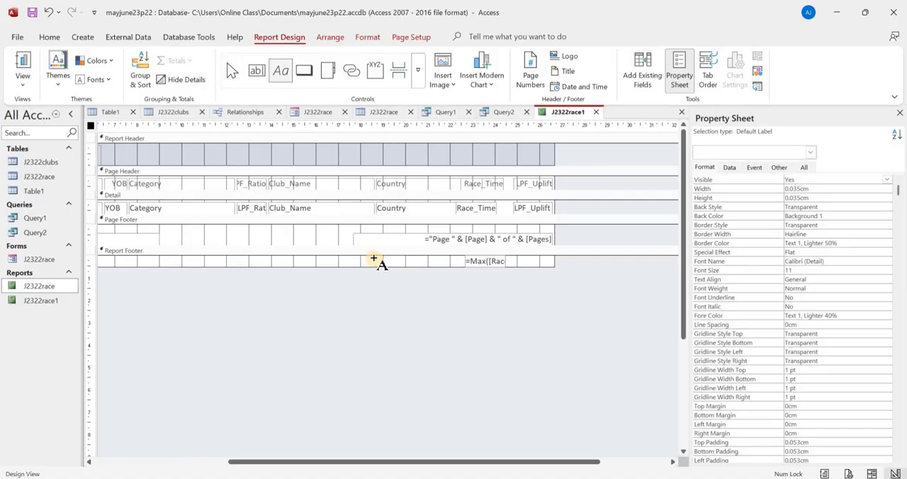
{"action": "left_click_drag", "start_coordinate": [374, 258], "coordinate": [460, 265]}
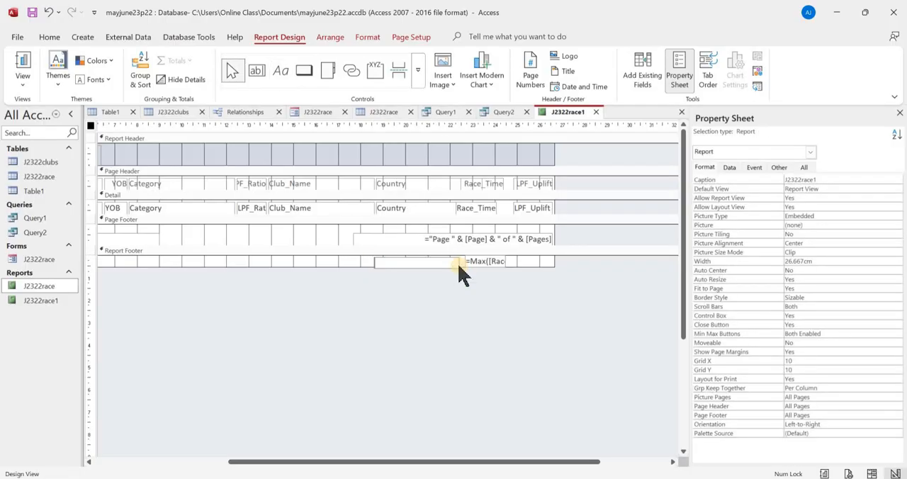
{"action": "type", "text": "Longest race time"}
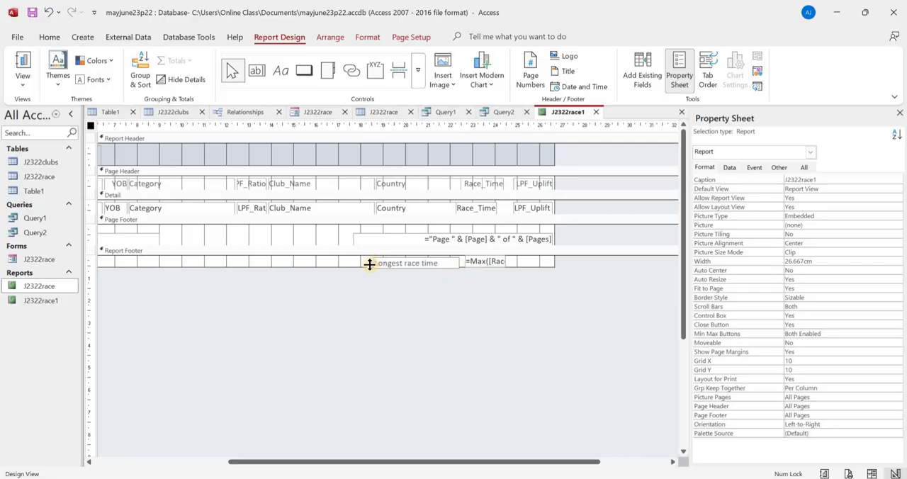
{"action": "left_click", "coordinate": [367, 264]}
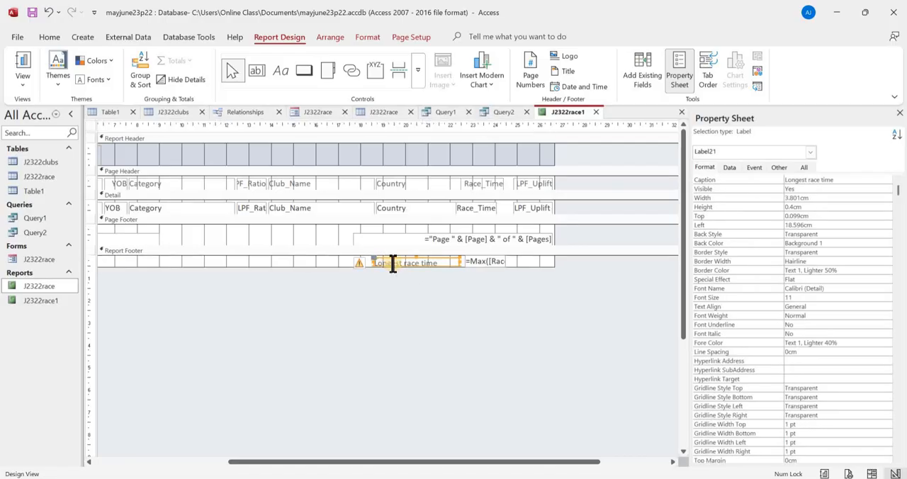
{"action": "left_click_drag", "start_coordinate": [394, 265], "coordinate": [393, 263]}
{"action": "key", "text": "Right"}
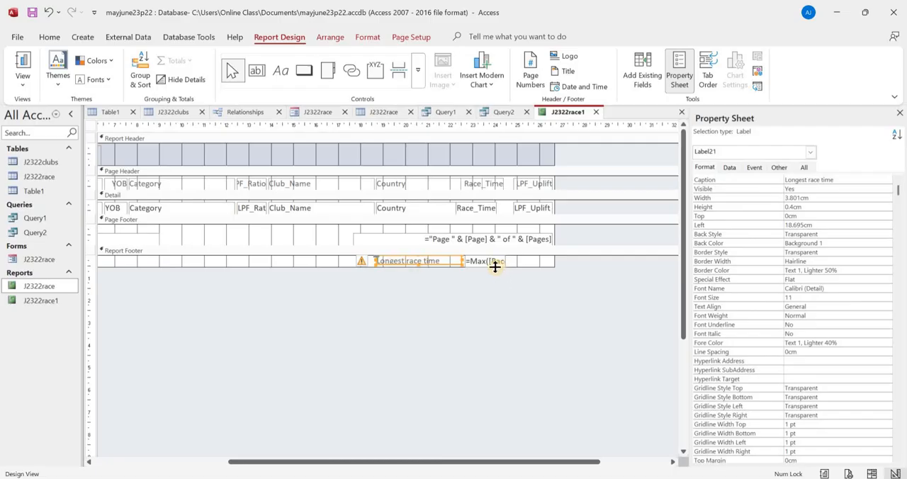
- Check the footer requirement in the exam paper, and delete the date and page number controls from the report's page footer
{"action": "key", "text": "alt+Tab"}
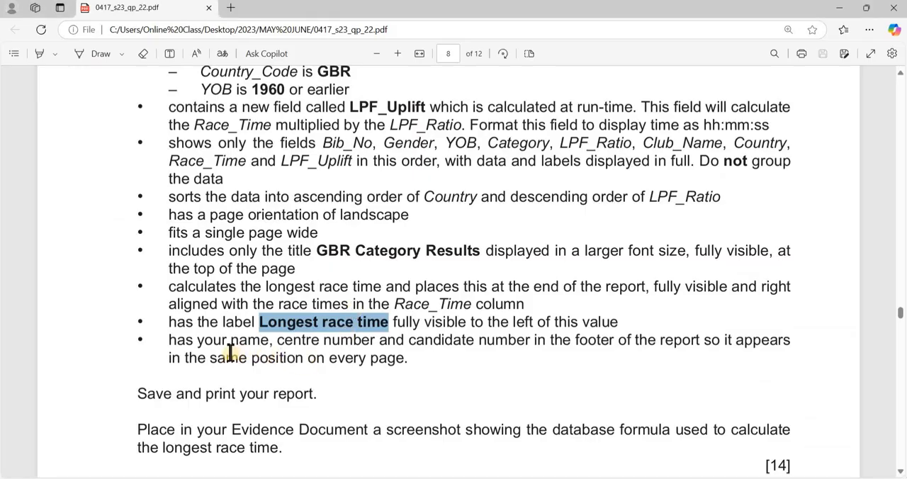
{"action": "scroll", "coordinate": [284, 326], "scroll_direction": "down", "scroll_amount": 1}
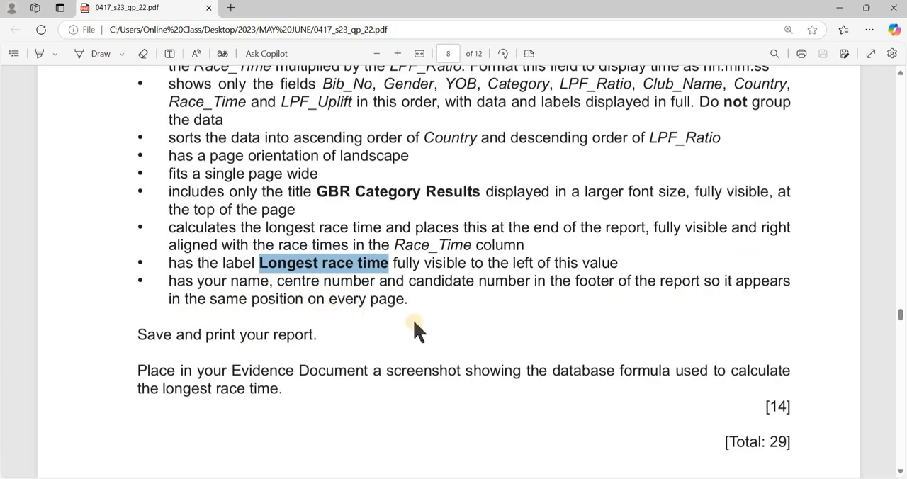
{"action": "key", "text": "alt+Tab"}
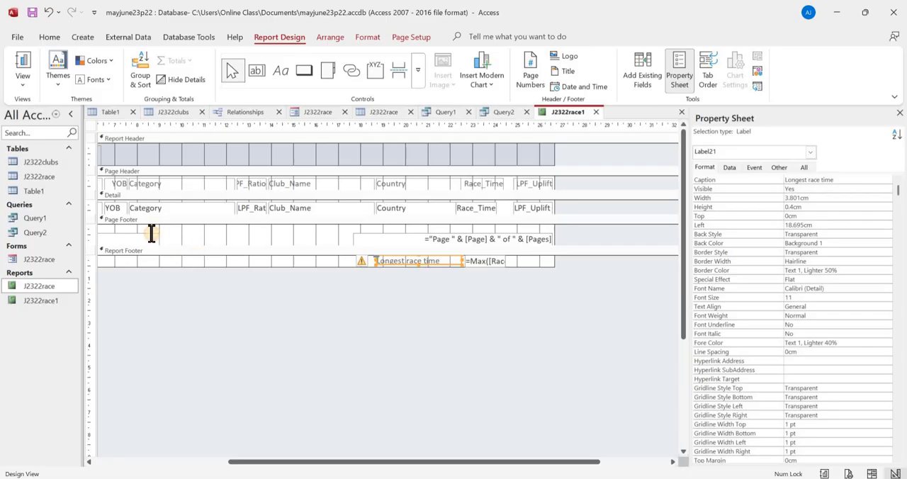
{"action": "left_click", "coordinate": [151, 233]}
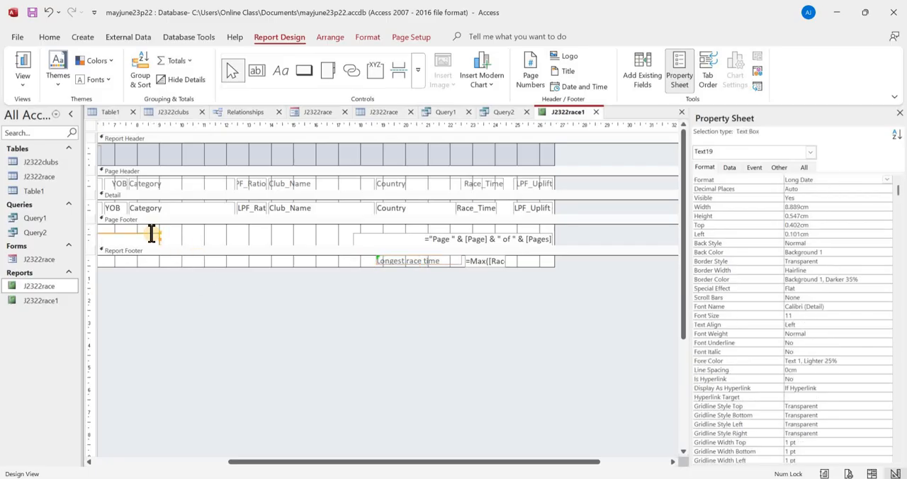
{"action": "left_click", "coordinate": [375, 243]}
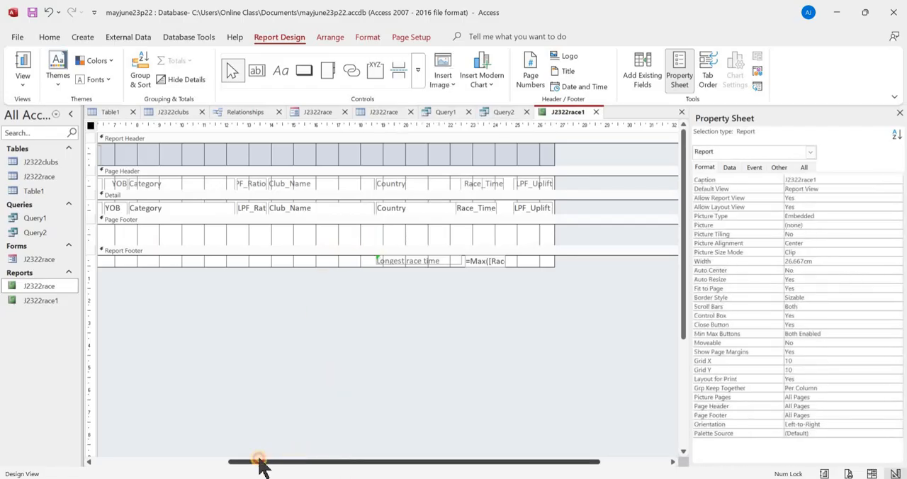
{"action": "left_click_drag", "start_coordinate": [259, 467], "coordinate": [184, 439]}
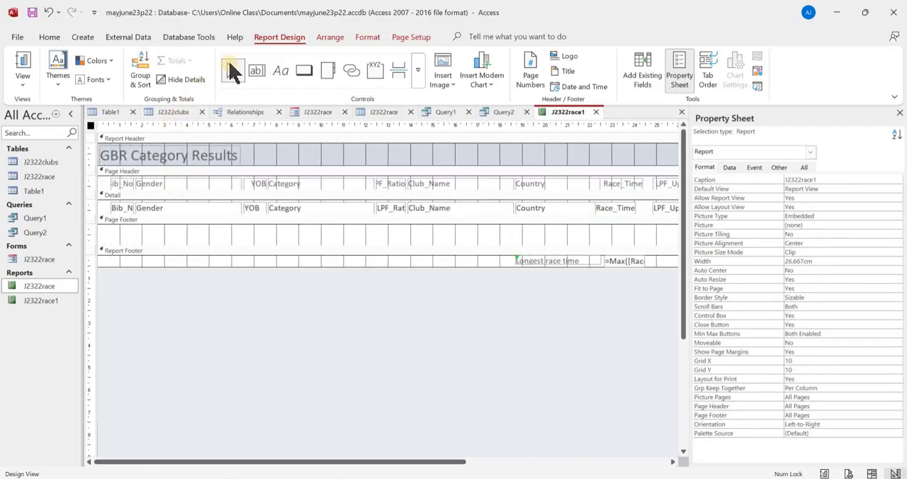
- Add a label at the left end of the page footer containing the candidate's name, centre number and candidate number
{"action": "left_click", "coordinate": [281, 72]}
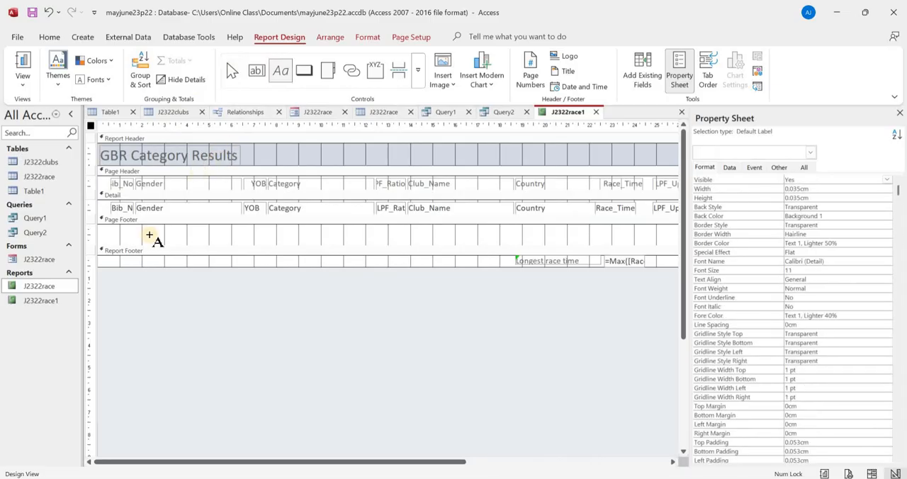
{"action": "mouse_move", "coordinate": [101, 229]}
{"action": "left_mouse_down"}
{"action": "mouse_move", "coordinate": [132, 241]}
{"action": "mouse_move", "coordinate": [245, 245]}
{"action": "left_mouse_up"}
{"action": "left_click", "coordinate": [323, 271]}
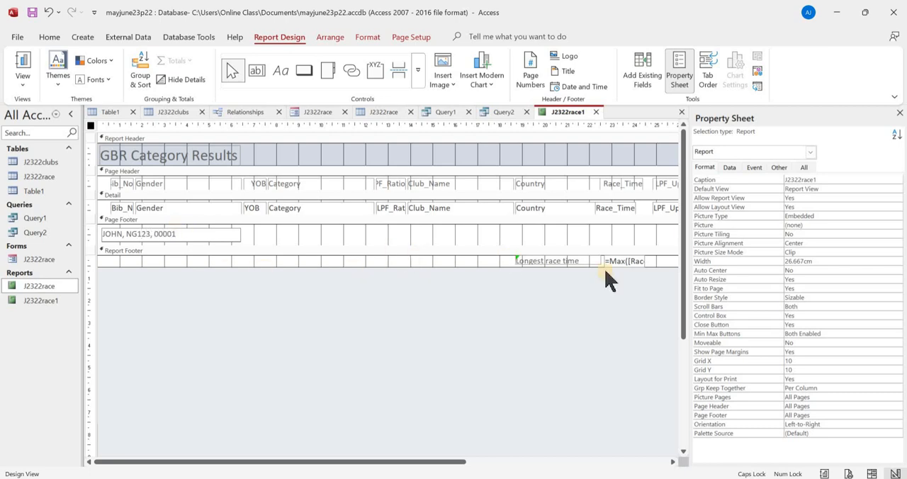
- Check the formula evidence requirement in the exam paper, and select the longest race time formula box in the report footer
{"action": "key", "text": "alt+Tab"}
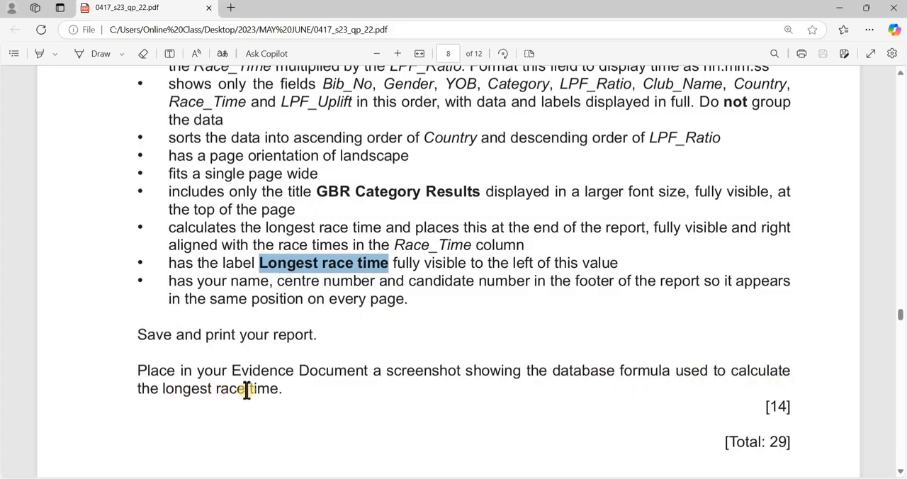
{"action": "key", "text": "alt+Tab"}
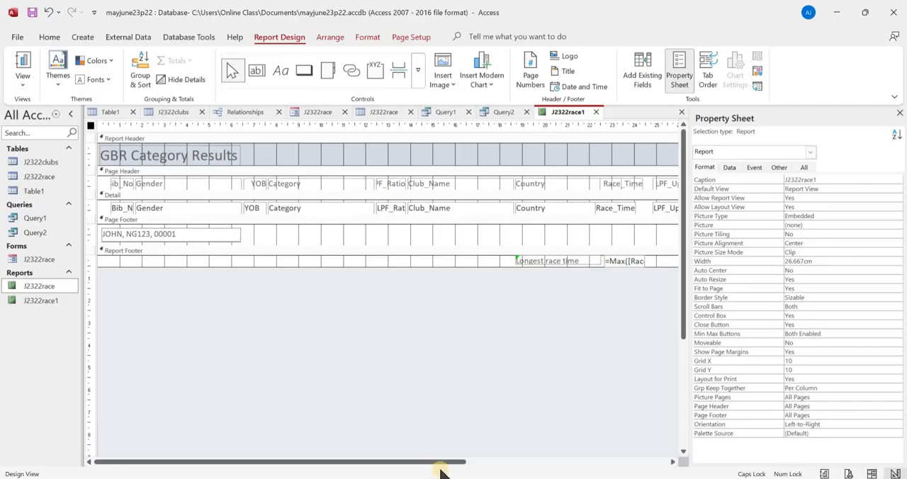
{"action": "left_click_drag", "start_coordinate": [438, 463], "coordinate": [571, 474]}
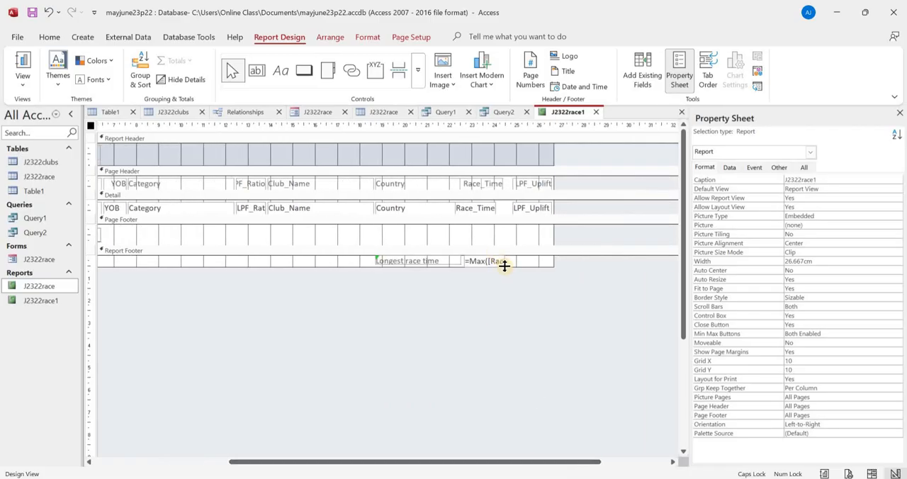
{"action": "left_click", "coordinate": [507, 269]}
{"action": "left_click", "coordinate": [501, 260]}
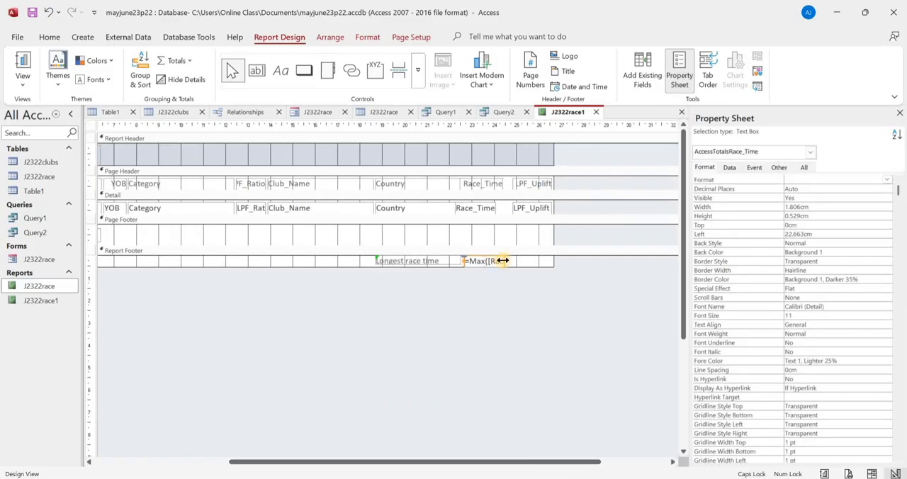
{"action": "mouse_move", "coordinate": [504, 262]}
{"action": "left_mouse_down"}
{"action": "mouse_move", "coordinate": [524, 265]}
{"action": "mouse_move", "coordinate": [508, 264]}
{"action": "left_mouse_up"}
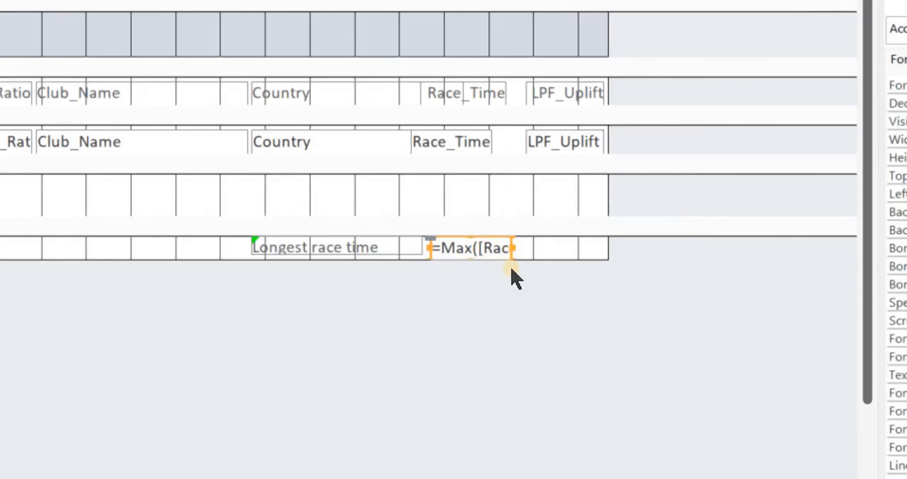
{"action": "key", "text": "Up"}
{"action": "key", "text": "Down"}
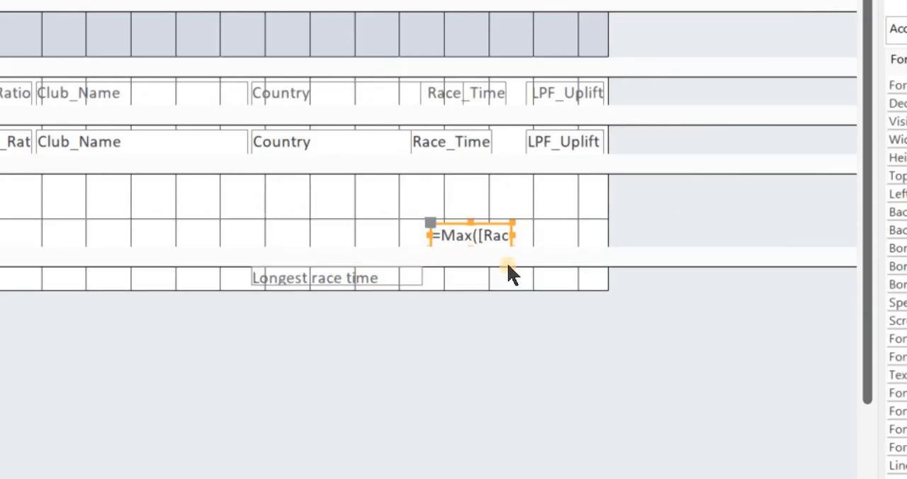
{"action": "key", "text": "ctrl+z"}
{"action": "key", "text": "ctrl+z"}
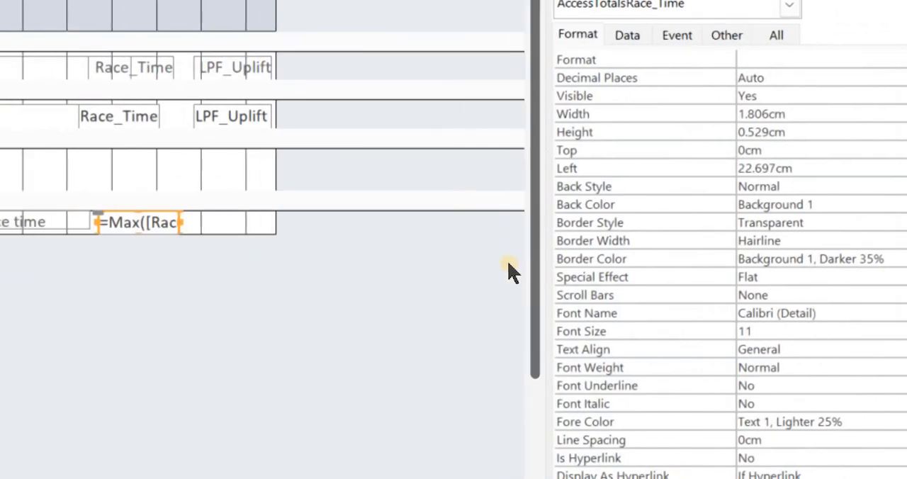
- Widen the longest race time box to about 3.5 cm to display the full formula =Max([Race_Time]), and nudge it left
{"action": "left_click_drag", "start_coordinate": [180, 223], "coordinate": [256, 223]}
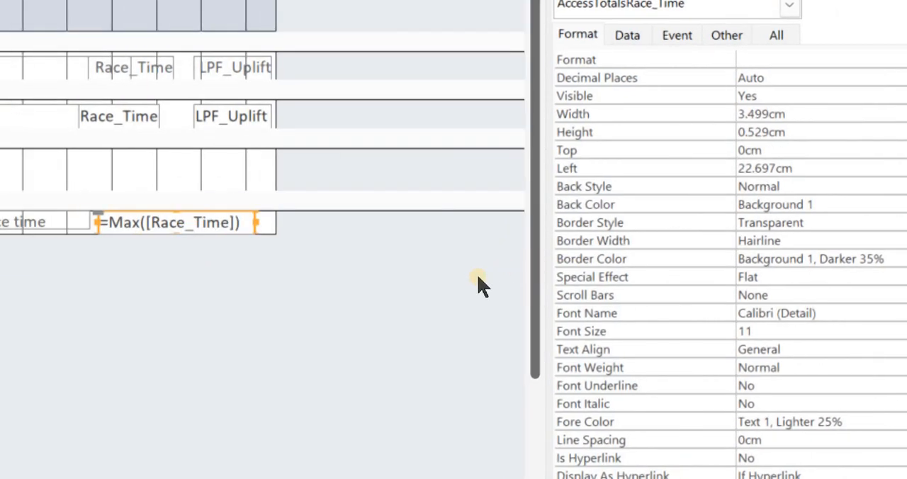
{"action": "key", "text": "Left"}
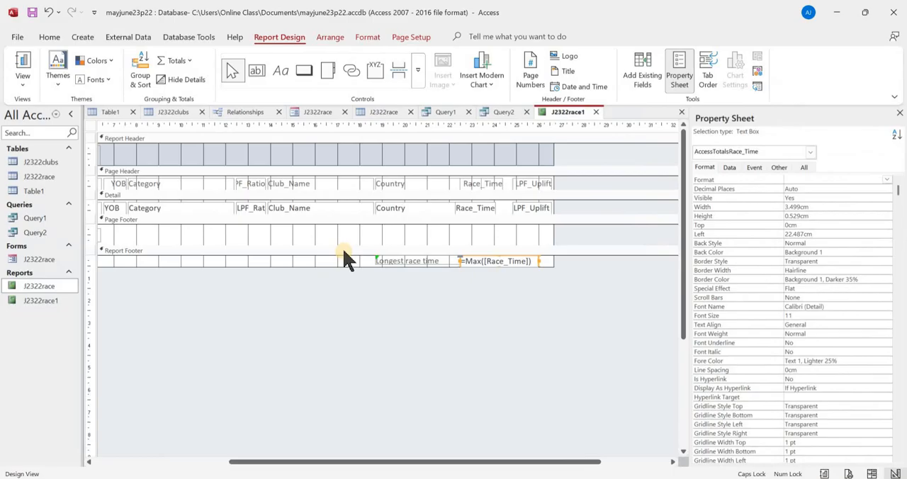
- Capture a screenshot of the Longest race time label and its formula, and paste it under Step 21 evidence in the Word evidence document
{"action": "key", "text": "super+shift+s"}
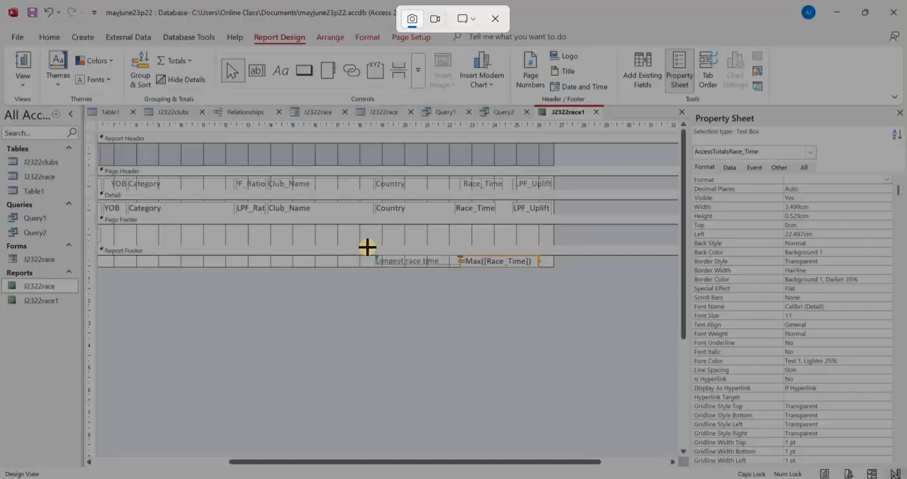
{"action": "left_click_drag", "start_coordinate": [367, 246], "coordinate": [548, 271]}
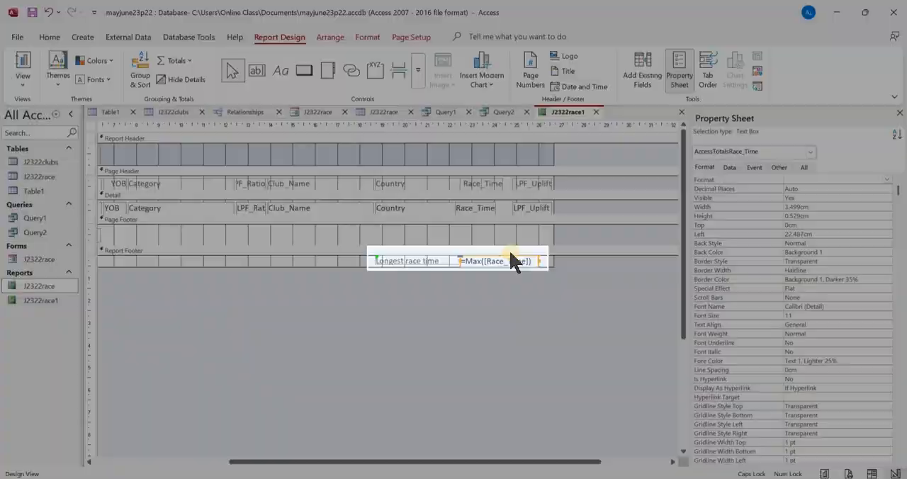
{"action": "key", "text": "alt+Tab"}
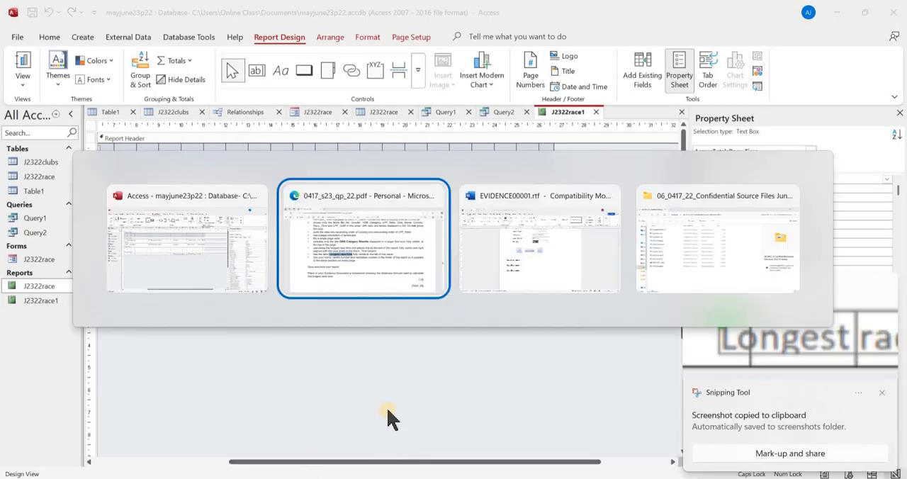
{"action": "key", "text": "alt+Tab"}
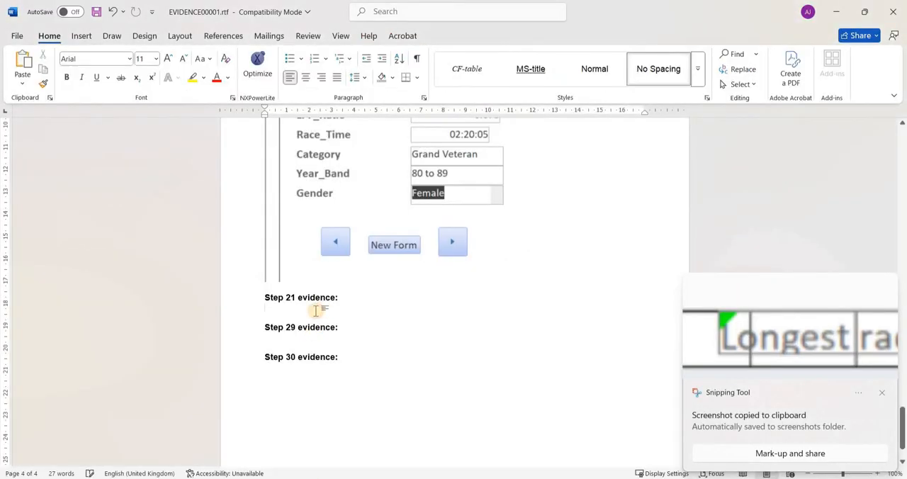
{"action": "left_click", "coordinate": [317, 310]}
{"action": "key", "text": "ctrl+v"}
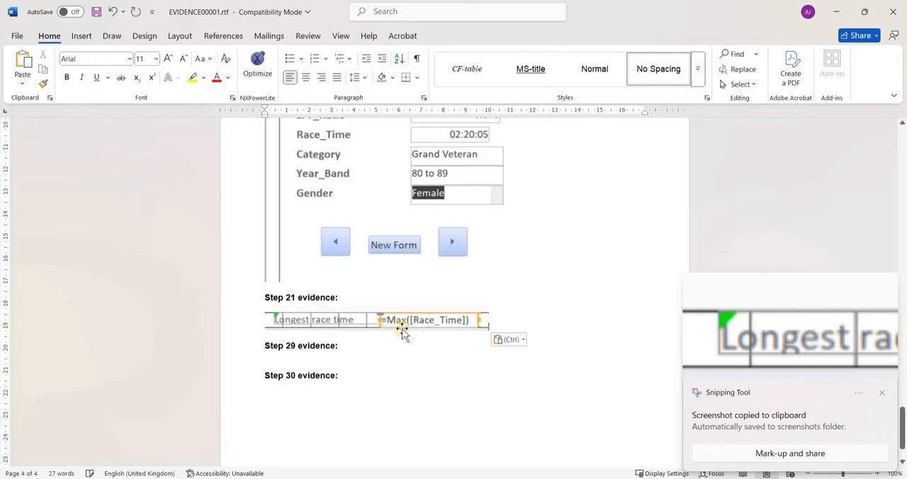
- Switch back to Access, show the report in Layout View and close the Property Sheet
{"action": "key", "text": "alt+Tab"}
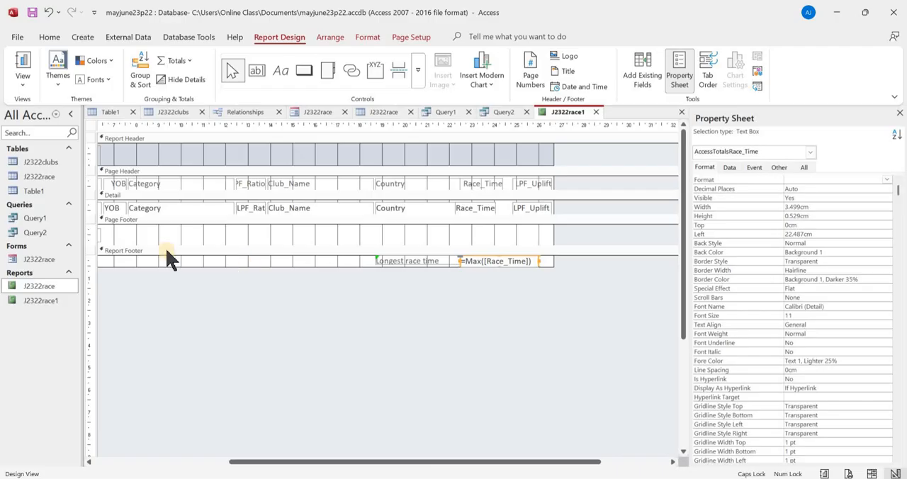
{"action": "left_click", "coordinate": [24, 81]}
{"action": "left_click", "coordinate": [60, 156]}
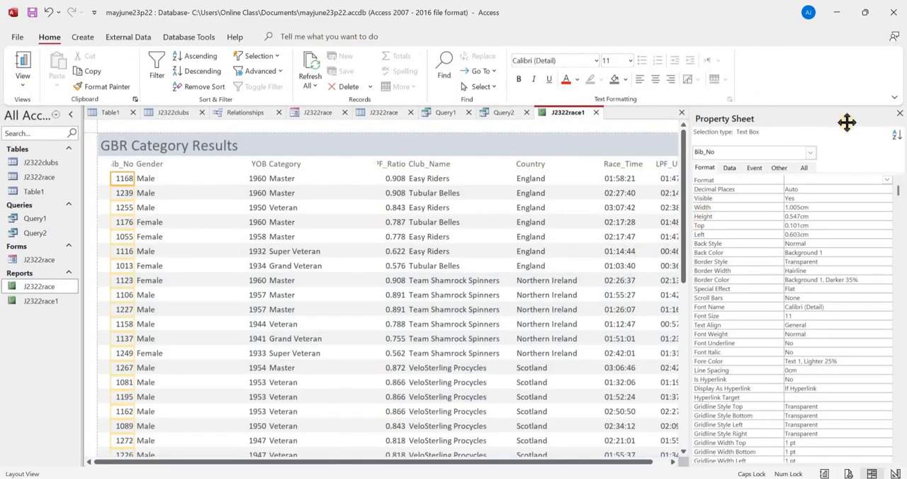
{"action": "left_click", "coordinate": [900, 115]}
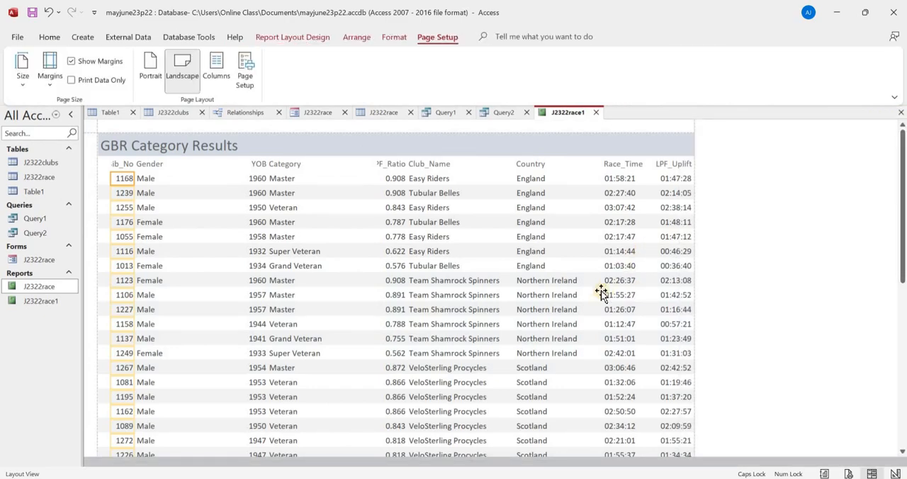
- Narrow the Gender values column in the GBR Category Results report and shift it slightly away from the Bib_No values
{"action": "scroll", "coordinate": [609, 295], "scroll_direction": "down", "scroll_amount": 5}
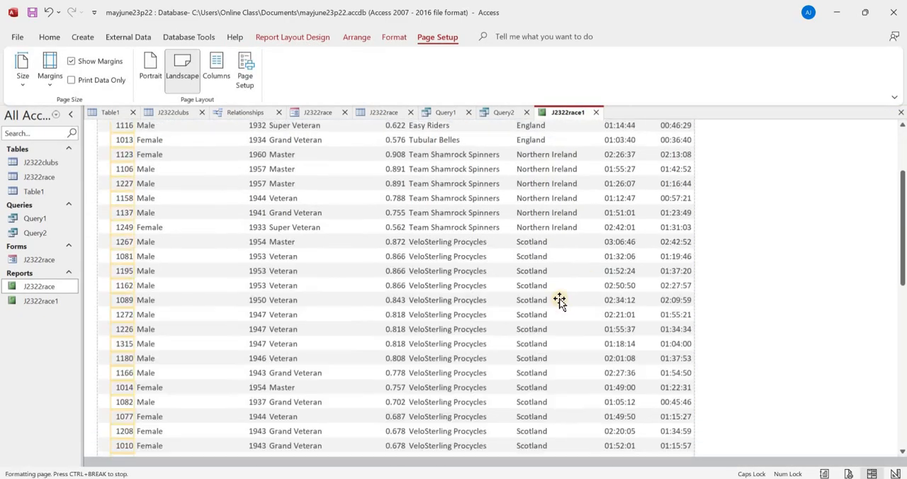
{"action": "scroll", "coordinate": [172, 293], "scroll_direction": "up", "scroll_amount": 10}
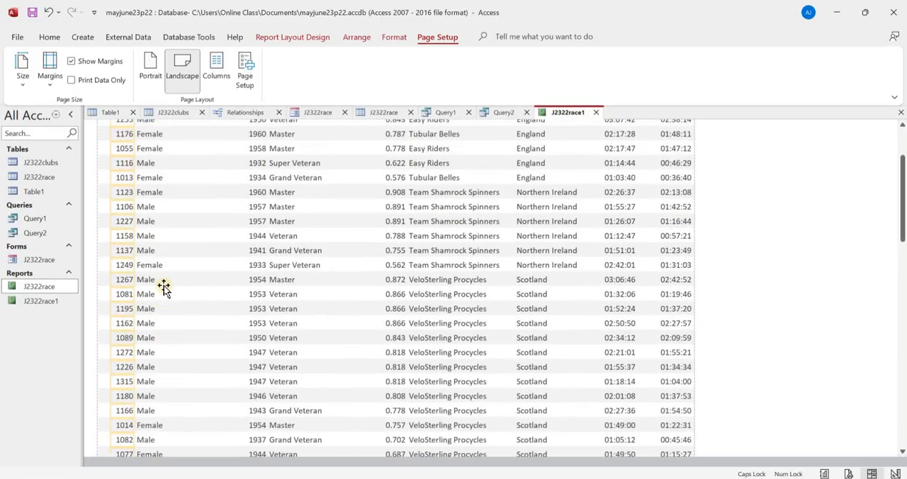
{"action": "left_click", "coordinate": [188, 217]}
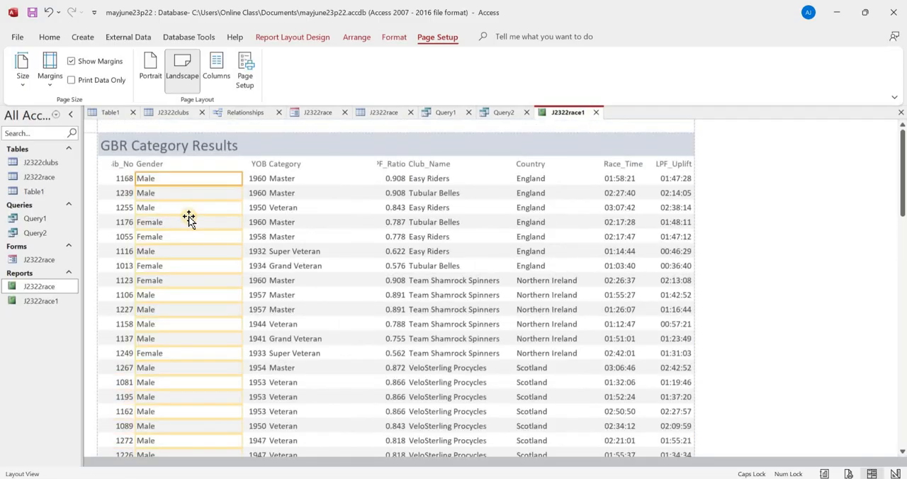
{"action": "key", "text": "shift+Left"}
{"action": "key", "text": "shift+Left"}
{"action": "key", "text": "shift+Left"}
{"action": "key", "text": "shift+Left"}
{"action": "key", "text": "shift+Left"}
{"action": "key", "text": "shift+Left"}
{"action": "key", "text": "shift+Left"}
{"action": "key", "text": "shift+Left"}
{"action": "key", "text": "shift+Left"}
{"action": "key", "text": "shift+Left"}
{"action": "key", "text": "shift+Left"}
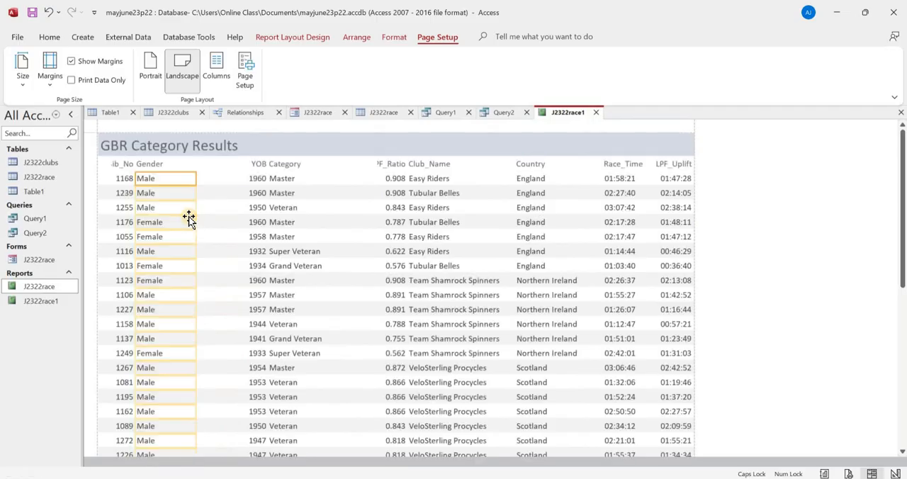
{"action": "key", "text": "Right"}
{"action": "key", "text": "Right"}
{"action": "key", "text": "Right"}
{"action": "key", "text": "Right"}
{"action": "key", "text": "Right"}
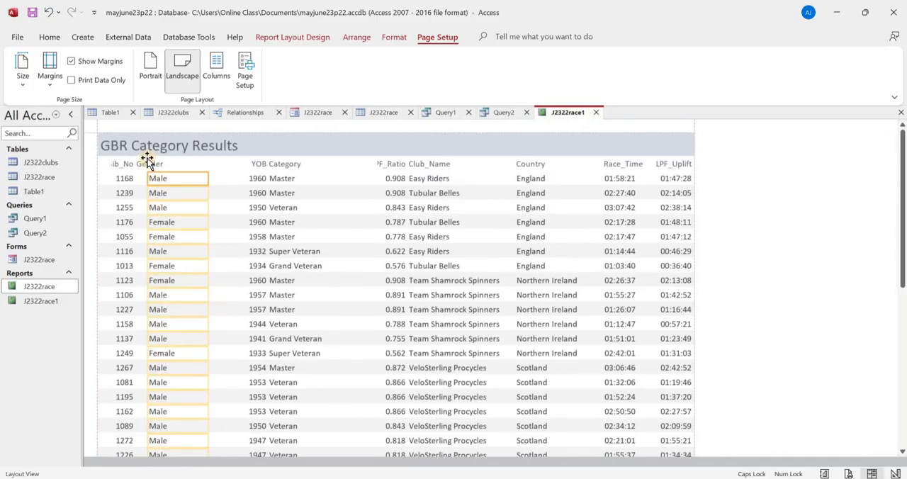
- Narrow the Gender column heading and shift it away from the Bib_No heading to free up space beside it
{"action": "left_click", "coordinate": [147, 165]}
{"action": "key", "text": "shift+Left"}
{"action": "key", "text": "shift+Left"}
{"action": "key", "text": "shift+Left"}
{"action": "key", "text": "shift+Left"}
{"action": "key", "text": "shift+Left"}
{"action": "key", "text": "shift+Left"}
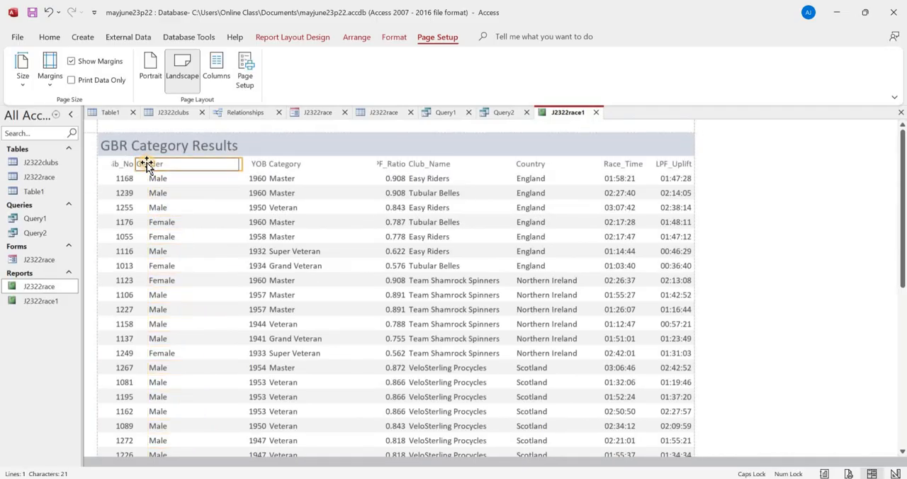
{"action": "key", "text": "shift+Left"}
{"action": "key", "text": "shift+Left"}
{"action": "key", "text": "shift+Left"}
{"action": "key", "text": "shift+Left"}
{"action": "key", "text": "shift+Left"}
{"action": "key", "text": "shift+Left"}
{"action": "key", "text": "shift+Left"}
{"action": "key", "text": "shift+Left"}
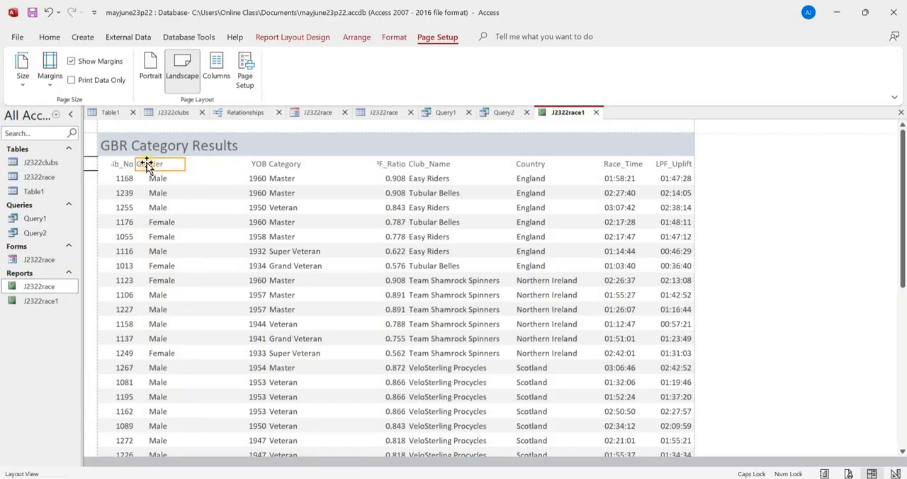
{"action": "key", "text": "Right"}
{"action": "key", "text": "Right"}
{"action": "key", "text": "Right"}
{"action": "key", "text": "Right"}
{"action": "key", "text": "Right"}
{"action": "key", "text": "Right"}
{"action": "key", "text": "Right"}
{"action": "key", "text": "Right"}
{"action": "key", "text": "Right"}
{"action": "key", "text": "Right"}
{"action": "key", "text": "Left"}
{"action": "key", "text": "Left"}
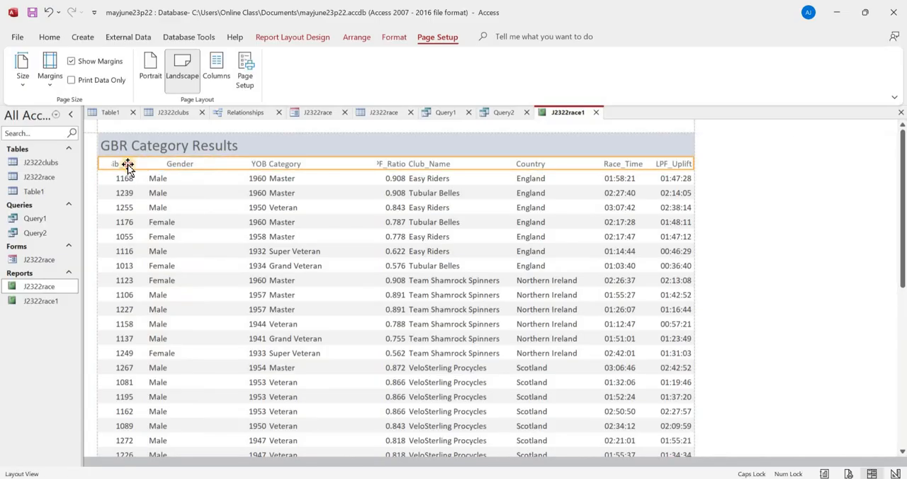
- Widen the Bib_No heading to show its full name and position it over the bib numbers
{"action": "left_click", "coordinate": [128, 164]}
{"action": "key", "text": "Right"}
{"action": "key", "text": "Right"}
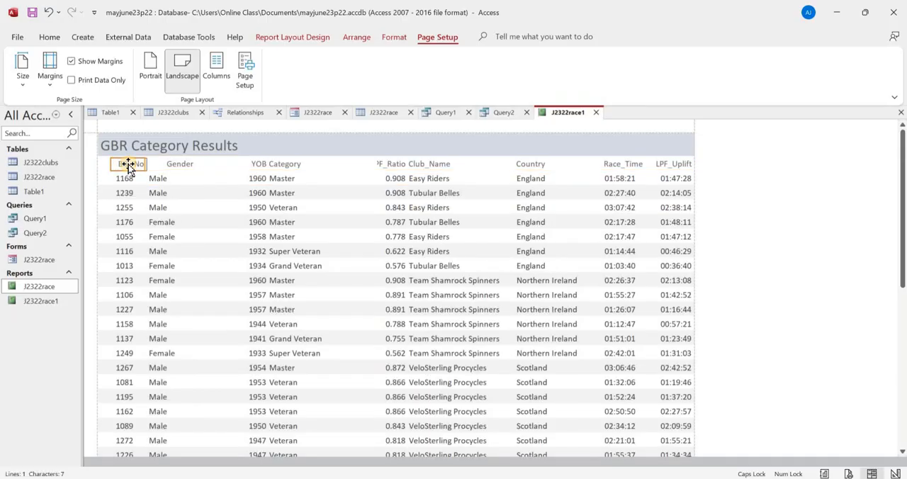
{"action": "key", "text": "Left"}
{"action": "key", "text": "shift+Left"}
{"action": "key", "text": "Right"}
{"action": "key", "text": "Right"}
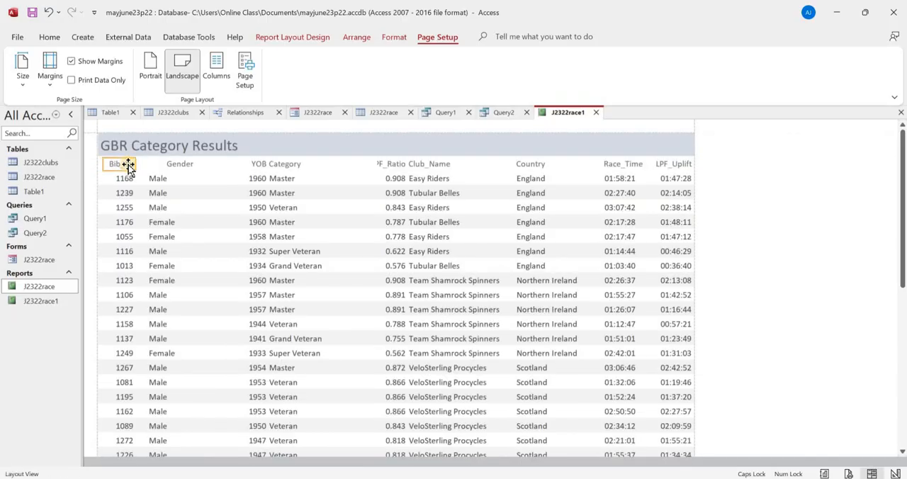
- Space the Gender values further from Bib_No, narrow them to fit their text, and line the Gender heading up above them
{"action": "left_click", "coordinate": [157, 178]}
{"action": "key", "text": "Right"}
{"action": "key", "text": "Right"}
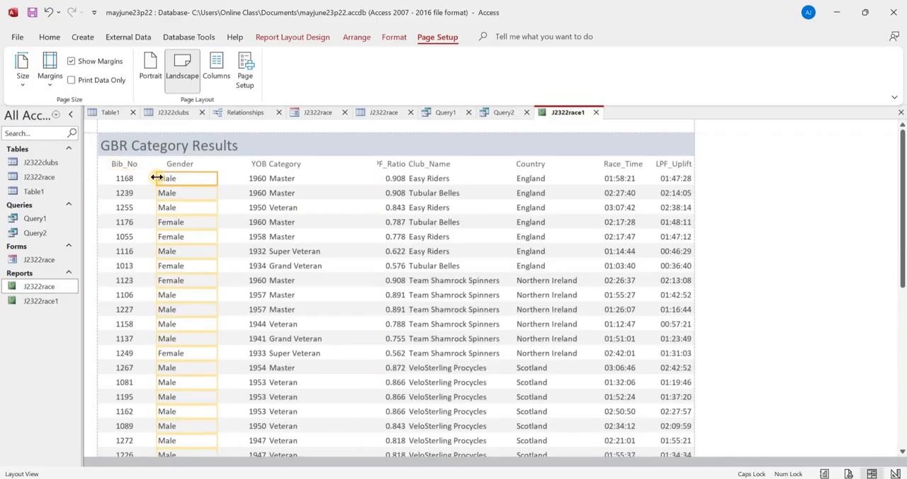
{"action": "key", "text": "shift+Left"}
{"action": "key", "text": "shift+Left"}
{"action": "key", "text": "shift+Left"}
{"action": "key", "text": "shift+Left"}
{"action": "key", "text": "shift+Left"}
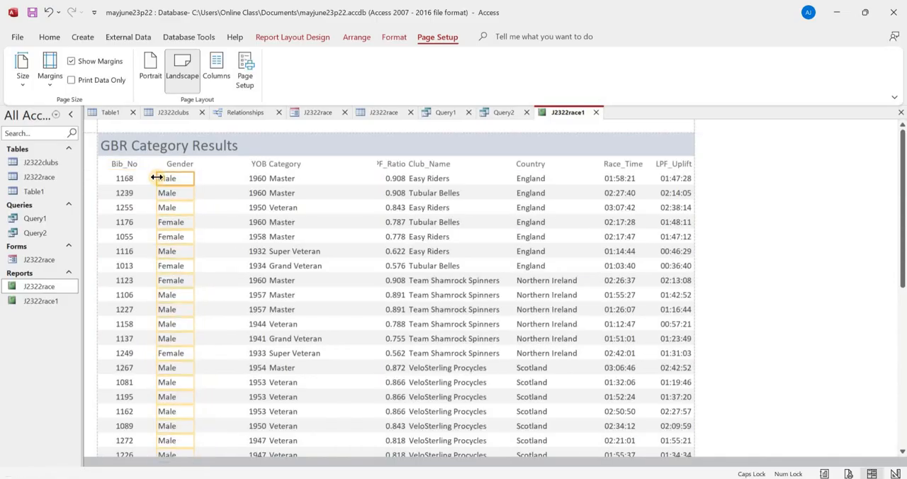
{"action": "left_click", "coordinate": [189, 168]}
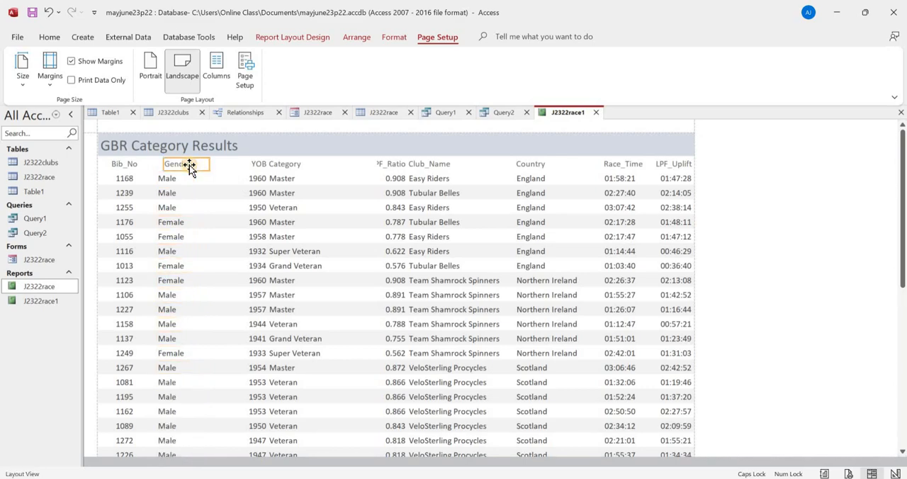
- Move the YOB heading and its values together closer to the Gender column
{"action": "left_click", "coordinate": [259, 182]}
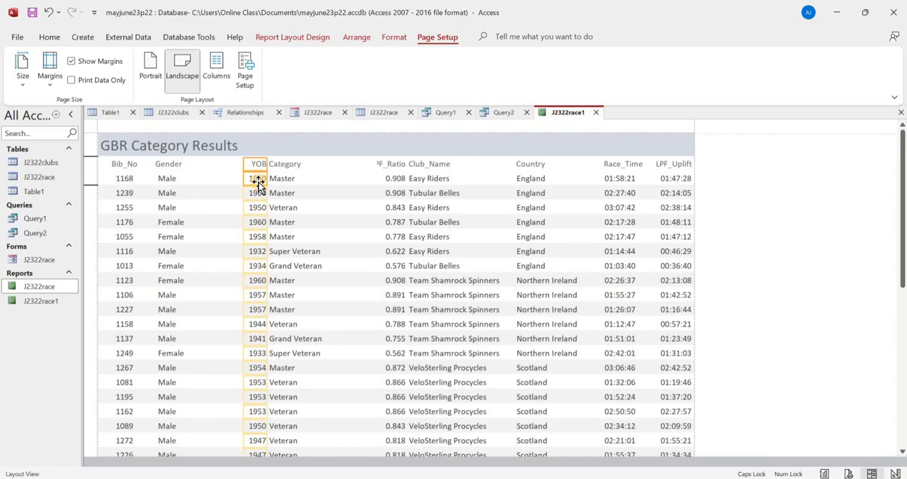
{"action": "key", "text": "Left"}
{"action": "key", "text": "Left"}
{"action": "key", "text": "Left"}
{"action": "key", "text": "Left"}
{"action": "key", "text": "Left"}
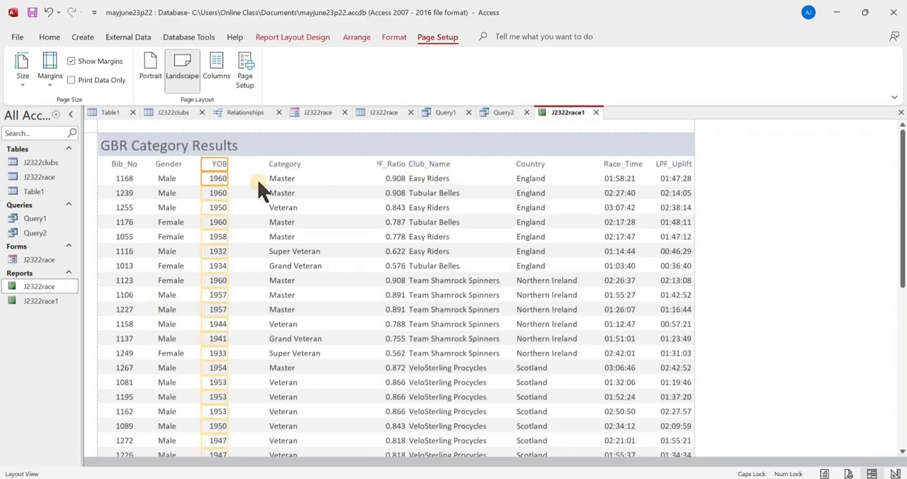
- Move the Category heading and values closer to YOB and narrow them while keeping the longest category names fully readable
{"action": "left_click", "coordinate": [290, 168]}
{"action": "left_click", "coordinate": [297, 182]}
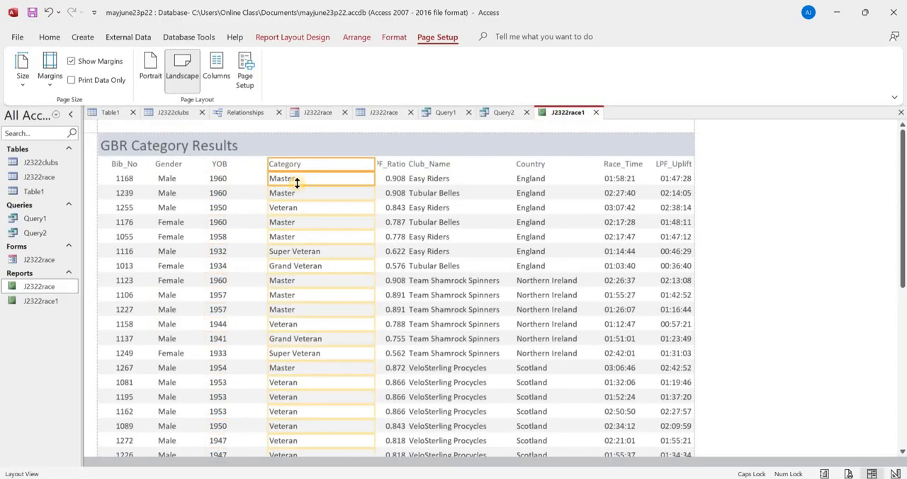
{"action": "key", "text": "Left"}
{"action": "key", "text": "Left"}
{"action": "key", "text": "Left"}
{"action": "key", "text": "Left"}
{"action": "key", "text": "Left"}
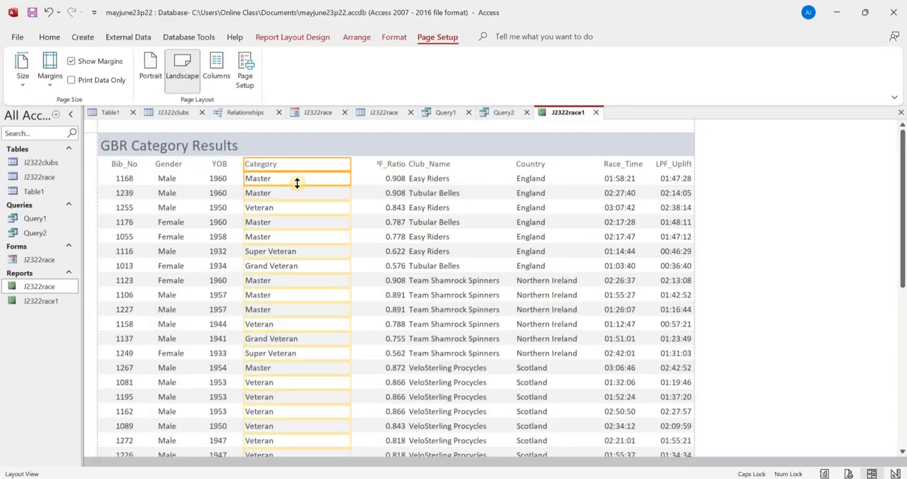
{"action": "key", "text": "shift+Left"}
{"action": "key", "text": "shift+Left"}
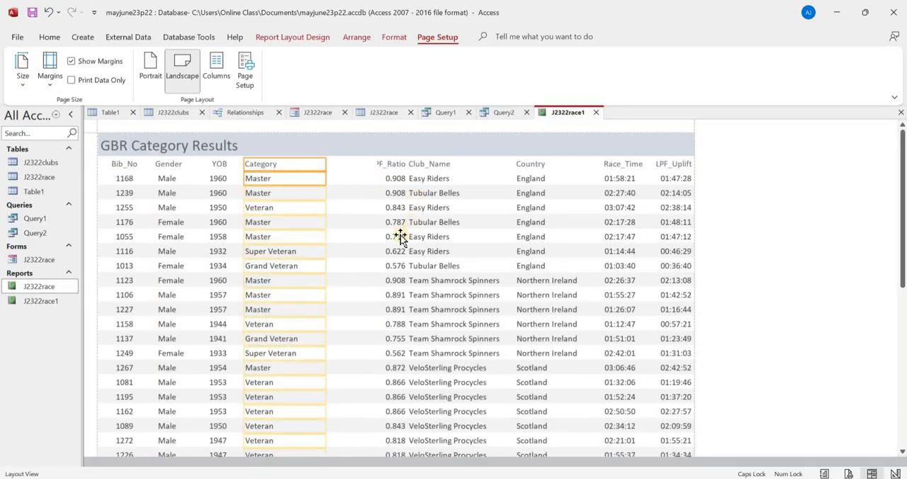
{"action": "scroll", "coordinate": [396, 236], "scroll_direction": "down", "scroll_amount": 3}
{"action": "scroll", "coordinate": [387, 237], "scroll_direction": "down", "scroll_amount": 5}
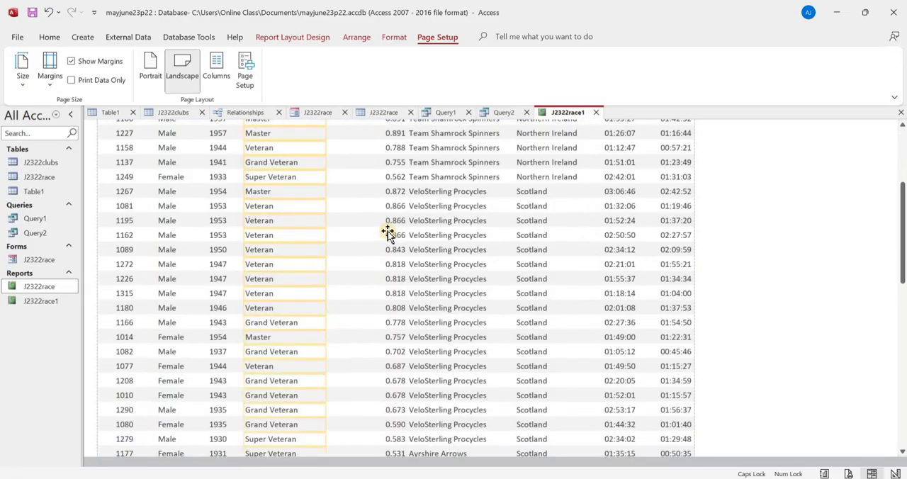
{"action": "scroll", "coordinate": [387, 230], "scroll_direction": "down", "scroll_amount": 1}
{"action": "scroll", "coordinate": [388, 234], "scroll_direction": "up", "scroll_amount": 6}
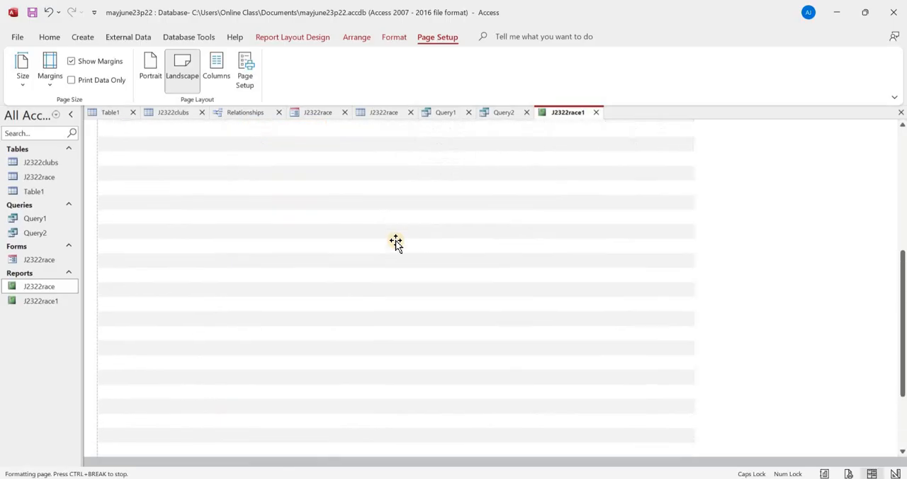
{"action": "scroll", "coordinate": [391, 234], "scroll_direction": "up", "scroll_amount": 1}
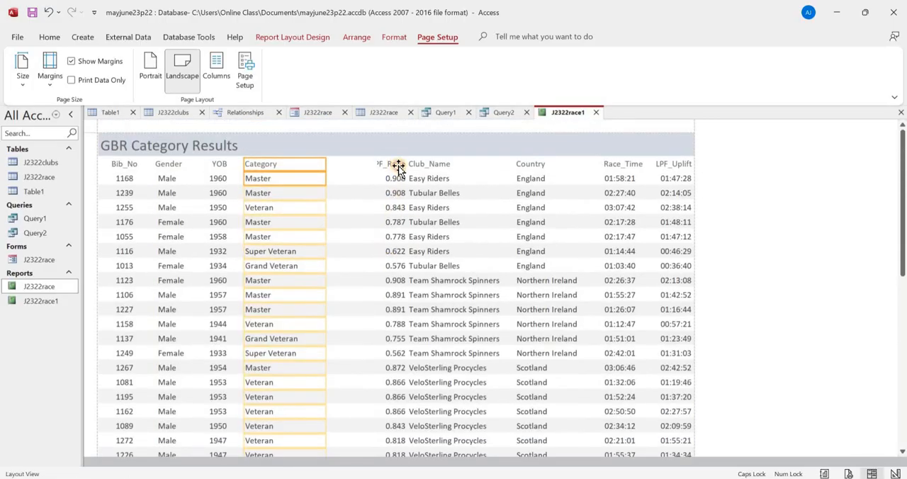
- Widen the LPF_Ratio heading so that its full name fits
{"action": "left_click", "coordinate": [395, 164]}
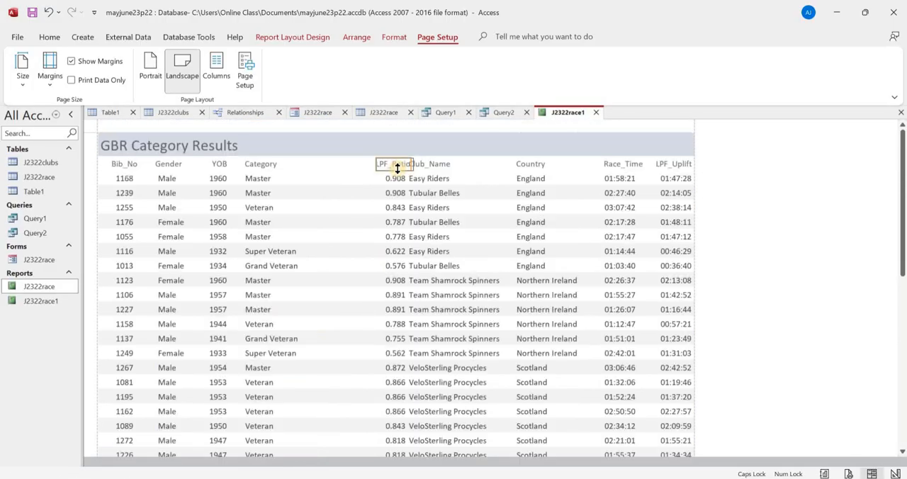
{"action": "key", "text": "shift+Right"}
{"action": "key", "text": "shift+Right"}
- Move the LPF_Ratio values and their heading closer to the Category column, keeping the heading above the values
{"action": "left_click", "coordinate": [393, 181]}
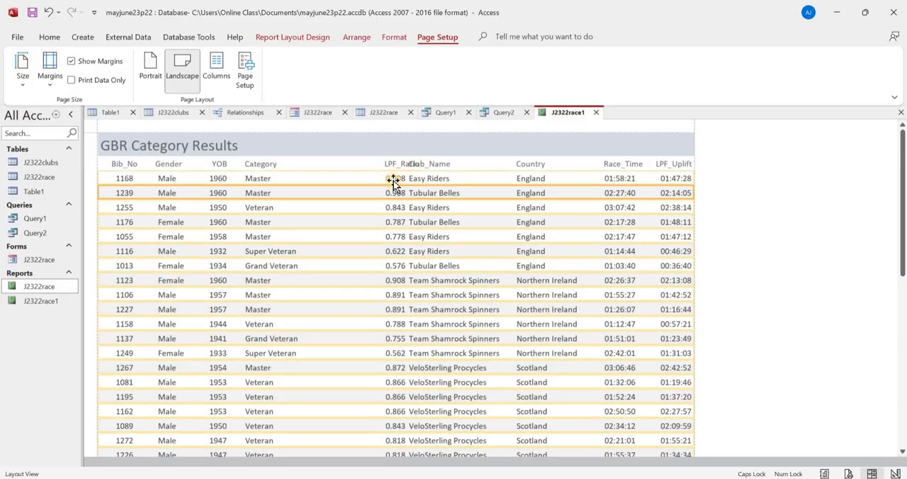
{"action": "left_click", "coordinate": [394, 179]}
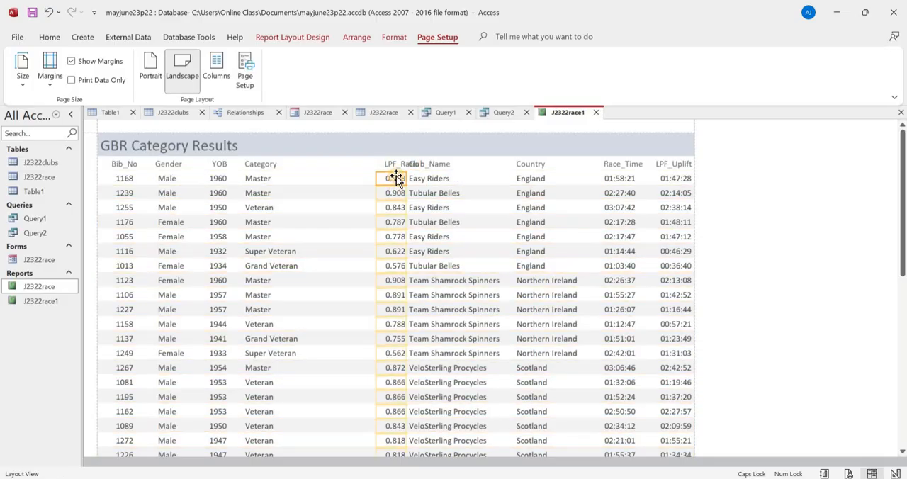
{"action": "key", "text": "Left"}
{"action": "key", "text": "Left"}
{"action": "key", "text": "Left"}
{"action": "key", "text": "Left"}
{"action": "key", "text": "Left"}
{"action": "key", "text": "Left"}
{"action": "key", "text": "Left"}
{"action": "key", "text": "Left"}
{"action": "key", "text": "Left"}
{"action": "key", "text": "Left"}
{"action": "key", "text": "Left"}
{"action": "key", "text": "Left"}
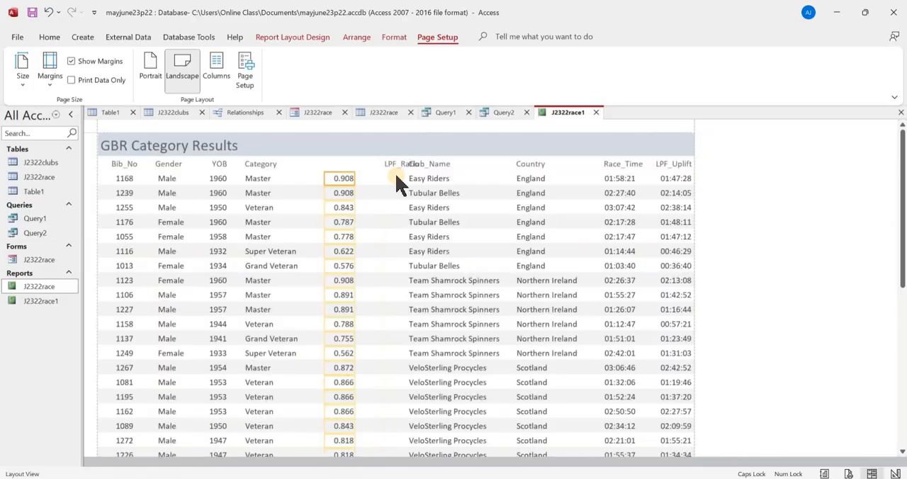
{"action": "left_click", "coordinate": [396, 168]}
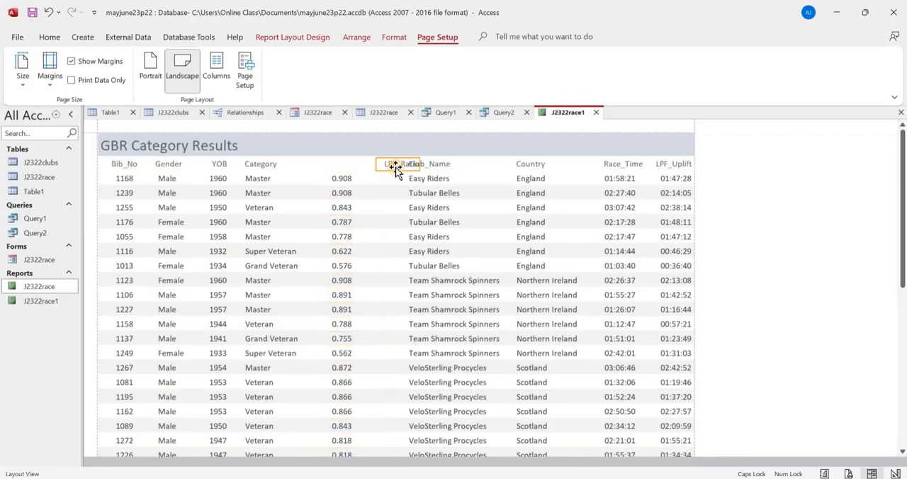
{"action": "key", "text": "Left"}
{"action": "key", "text": "Left"}
{"action": "key", "text": "Left"}
{"action": "key", "text": "Left"}
{"action": "key", "text": "Left"}
{"action": "key", "text": "Left"}
{"action": "key", "text": "Left"}
{"action": "key", "text": "Left"}
{"action": "key", "text": "Left"}
{"action": "key", "text": "Left"}
{"action": "key", "text": "Left"}
{"action": "key", "text": "Left"}
- Move the Club_Name heading and values together closer to LPF_Ratio, and check that the club names fit throughout the report
{"action": "left_click", "coordinate": [424, 163]}
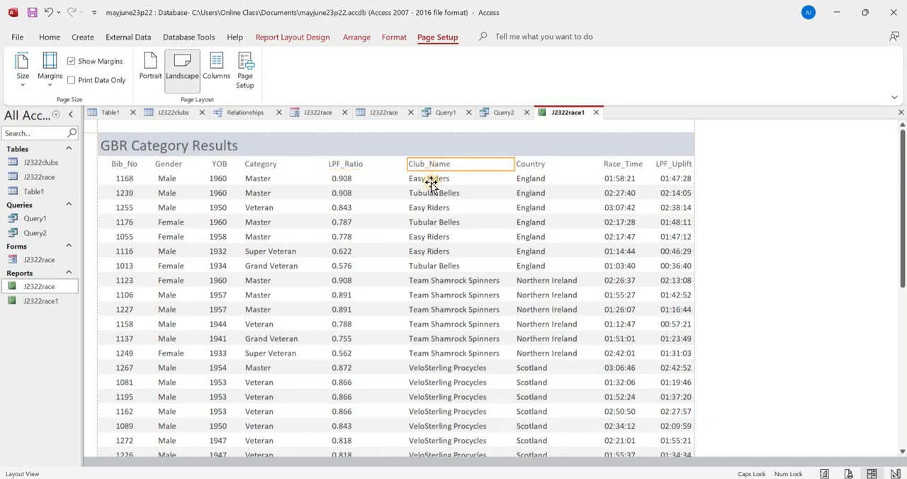
{"action": "left_click", "coordinate": [430, 179], "text": "ctrl"}
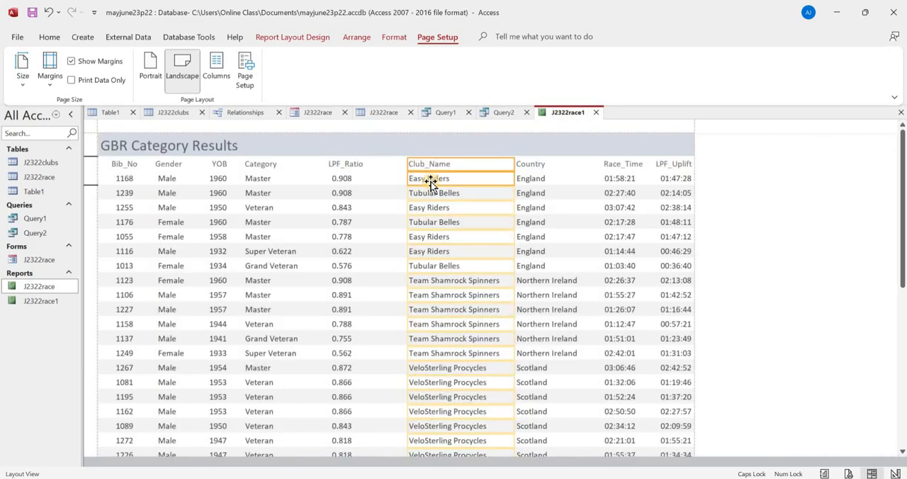
{"action": "key", "text": "Left"}
{"action": "key", "text": "Left"}
{"action": "key", "text": "Left"}
{"action": "key", "text": "Left"}
{"action": "key", "text": "Left"}
{"action": "key", "text": "Left"}
{"action": "key", "text": "Left"}
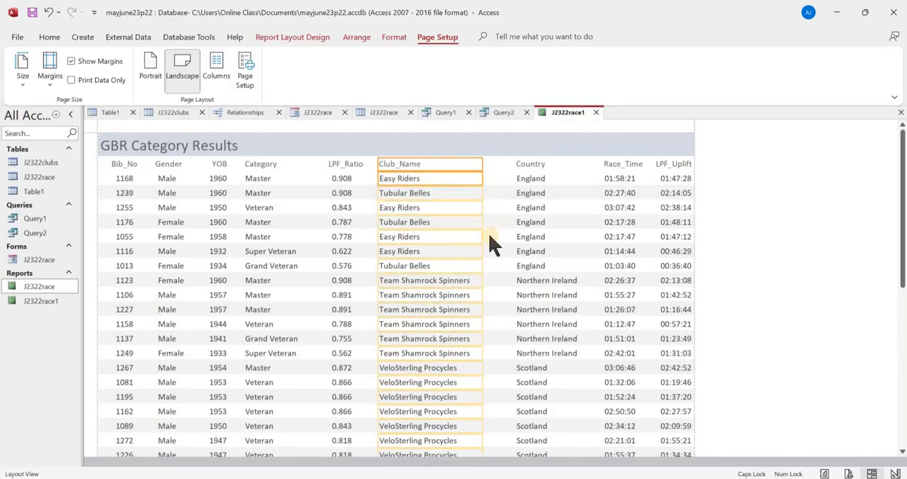
{"action": "scroll", "coordinate": [488, 243], "scroll_direction": "down", "scroll_amount": 5}
{"action": "scroll", "coordinate": [488, 242], "scroll_direction": "down", "scroll_amount": 4}
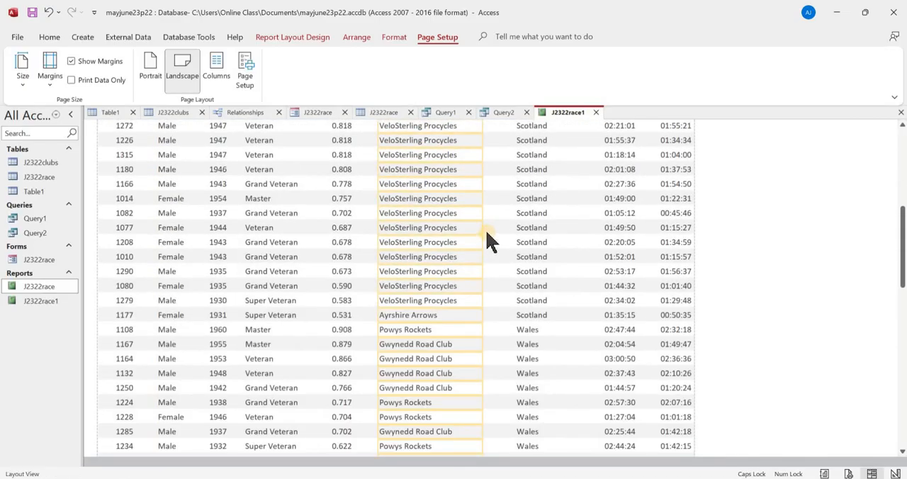
{"action": "scroll", "coordinate": [488, 241], "scroll_direction": "down", "scroll_amount": 2}
{"action": "scroll", "coordinate": [538, 263], "scroll_direction": "up", "scroll_amount": 10}
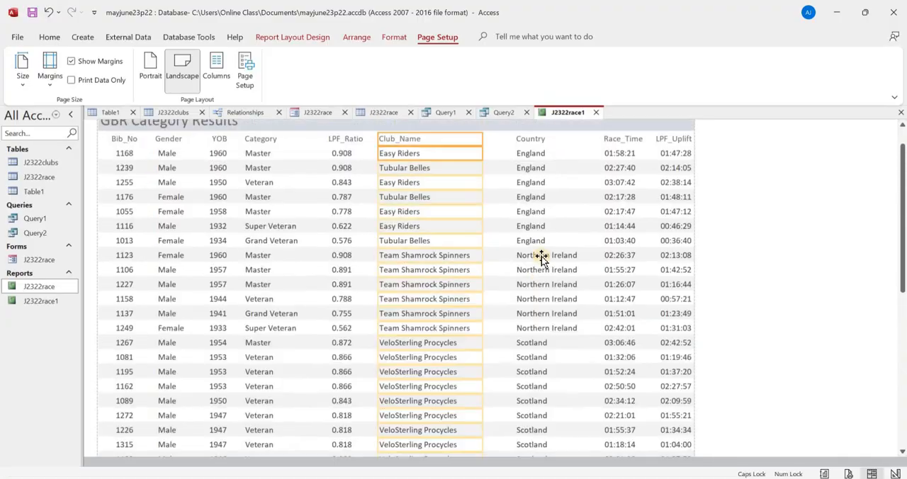
{"action": "scroll", "coordinate": [540, 258], "scroll_direction": "up", "scroll_amount": 1}
- Narrow the Country heading and values and move both closer to the Club_Name column, aligned with each other
{"action": "left_click", "coordinate": [537, 166]}
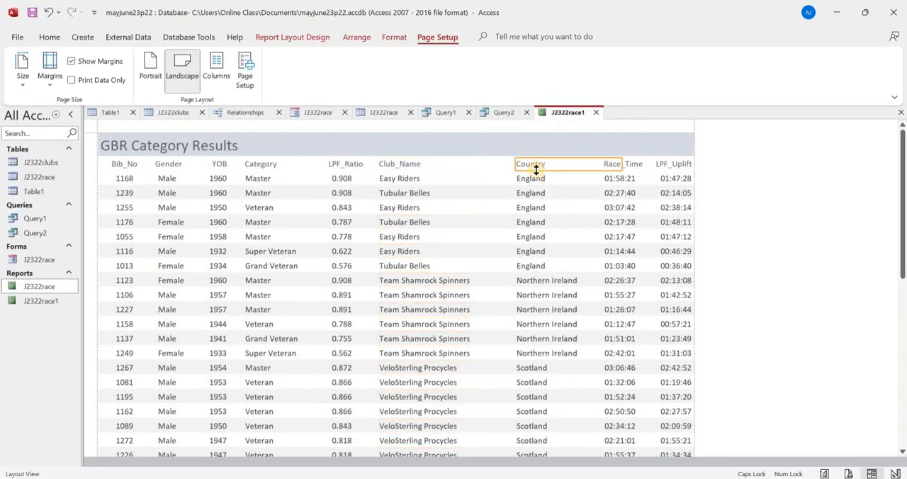
{"action": "double_click", "coordinate": [536, 170]}
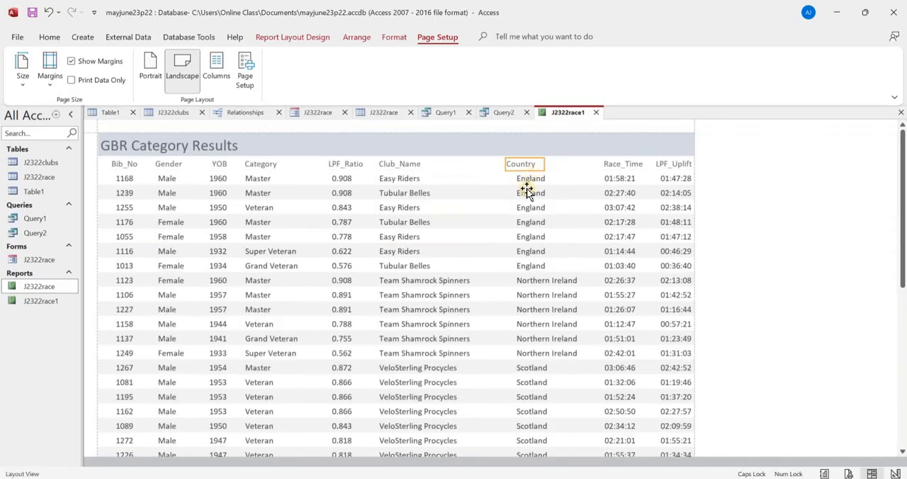
{"action": "left_click", "coordinate": [526, 192]}
{"action": "key", "text": "Left"}
{"action": "key", "text": "Left"}
{"action": "key", "text": "Left"}
{"action": "key", "text": "Left"}
{"action": "key", "text": "Left"}
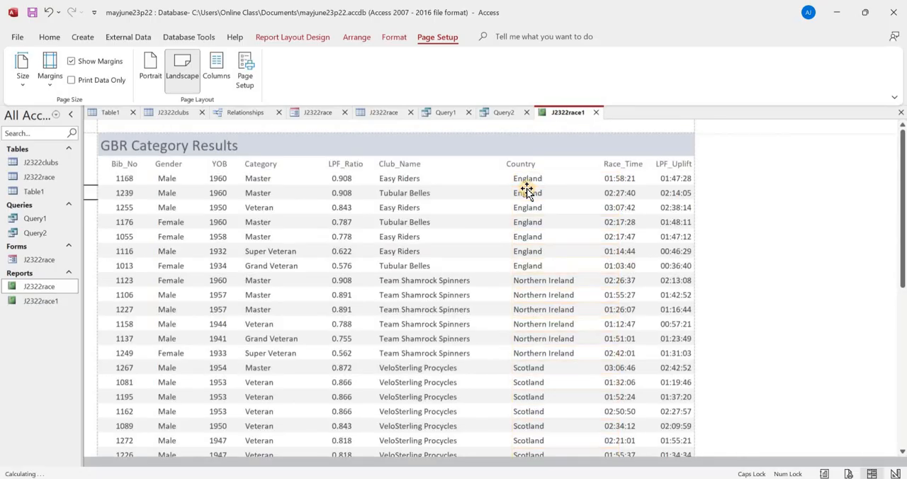
{"action": "key", "text": "shift+Left"}
{"action": "key", "text": "shift+Left"}
{"action": "key", "text": "shift+Left"}
{"action": "key", "text": "shift+Left"}
{"action": "key", "text": "shift+Left"}
{"action": "key", "text": "shift+Left"}
{"action": "key", "text": "shift+Left"}
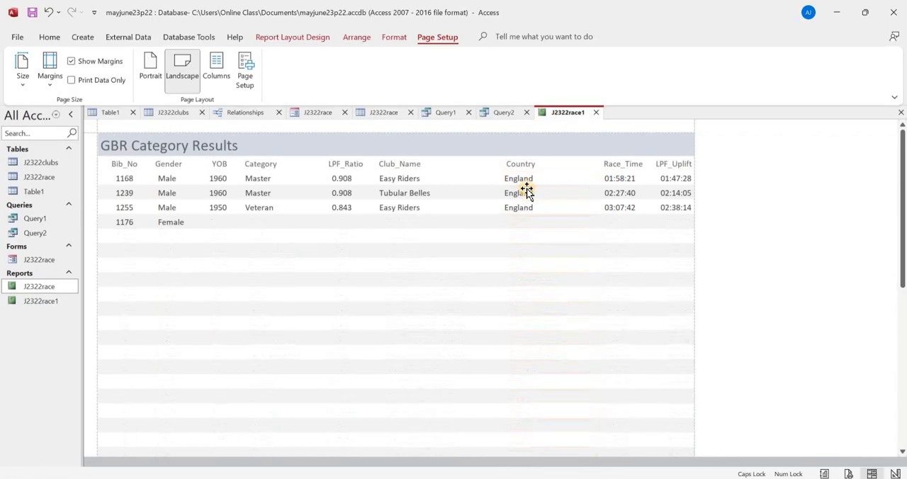
- Move the Race_Time heading and values slightly closer to the Country column, keeping them aligned with each other
{"action": "scroll", "coordinate": [540, 215], "scroll_direction": "down", "scroll_amount": 1}
{"action": "scroll", "coordinate": [540, 215], "scroll_direction": "down", "scroll_amount": 10}
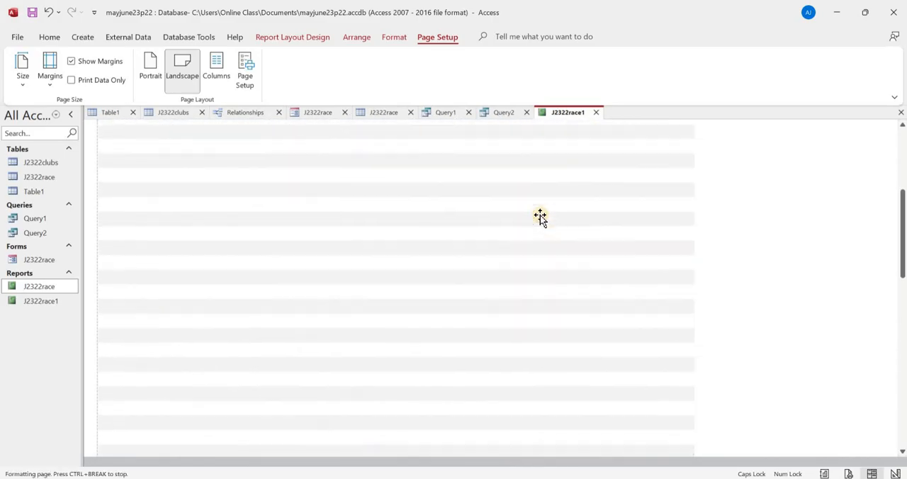
{"action": "scroll", "coordinate": [553, 217], "scroll_direction": "up", "scroll_amount": 10}
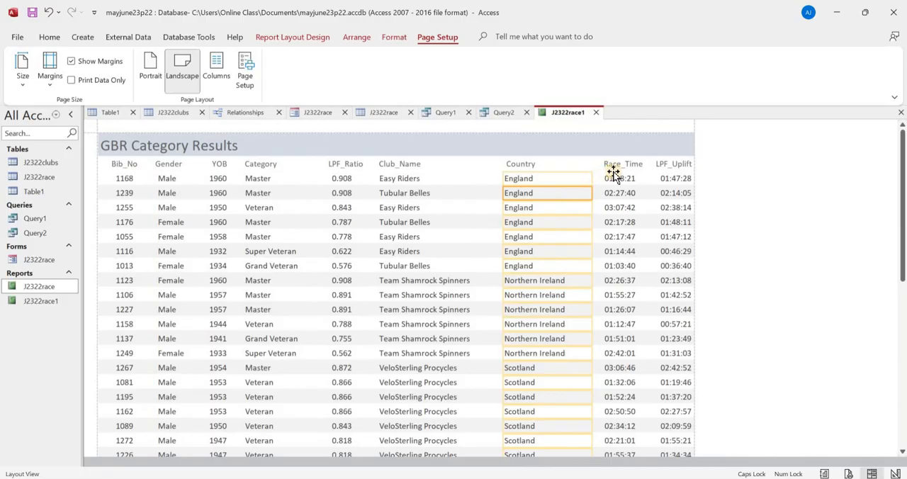
{"action": "left_click", "coordinate": [608, 166]}
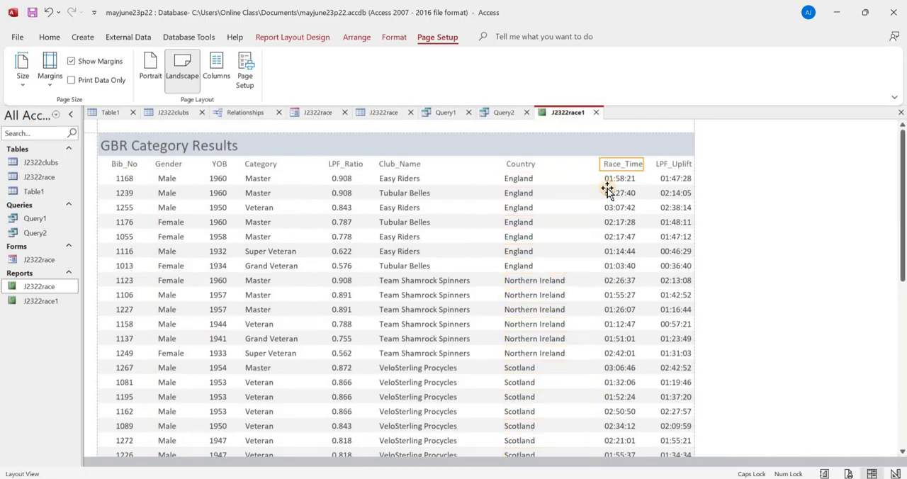
{"action": "key", "text": "Left"}
{"action": "key", "text": "Left"}
{"action": "key", "text": "Left"}
{"action": "key", "text": "Left"}
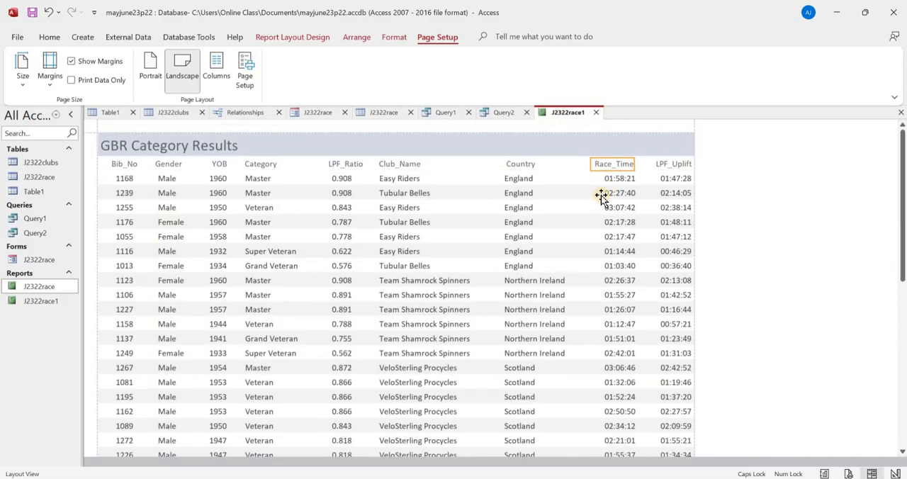
{"action": "left_click", "coordinate": [603, 195]}
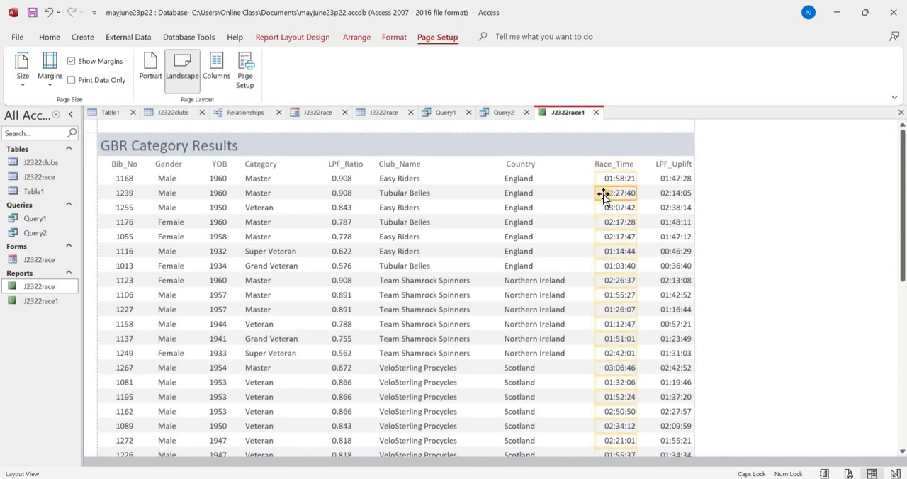
{"action": "key", "text": "Left"}
{"action": "key", "text": "Left"}
{"action": "key", "text": "Left"}
{"action": "key", "text": "Left"}
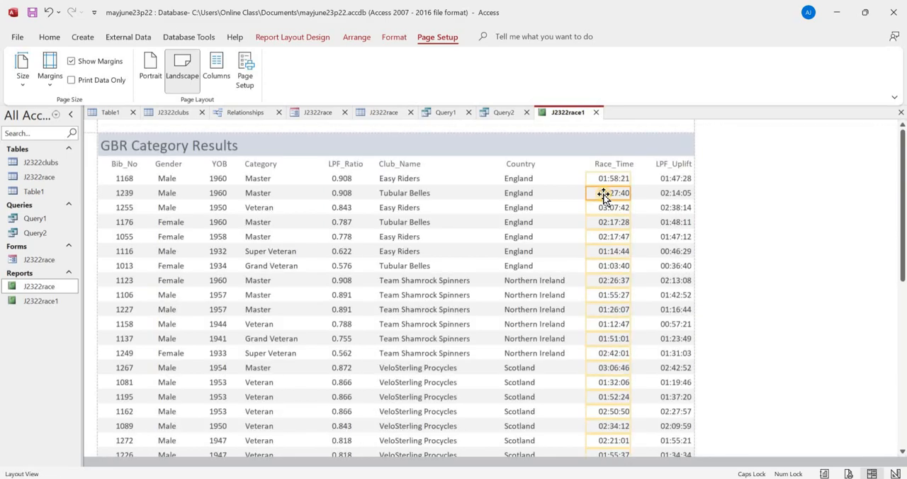
- Move the LPF_Uplift heading and its values slightly closer to Race_Time, away from the report's outer edge
{"action": "left_click", "coordinate": [661, 168]}
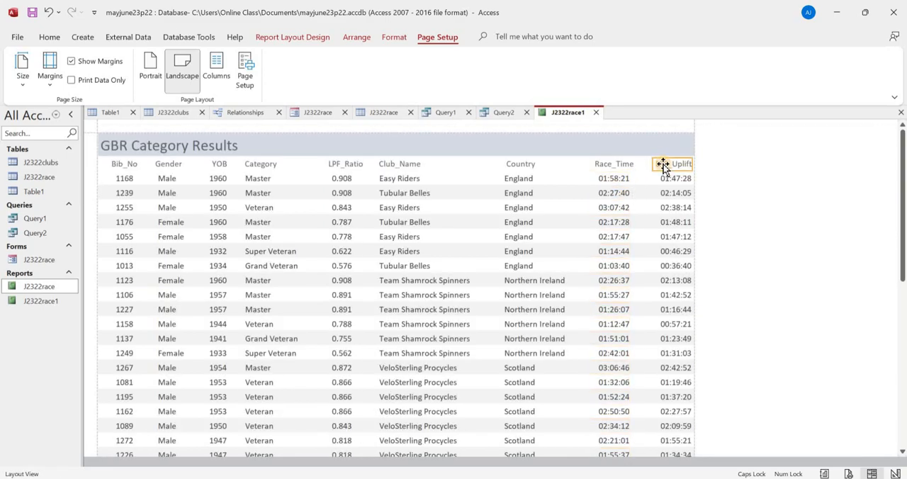
{"action": "key", "text": "Left"}
{"action": "key", "text": "Left"}
{"action": "key", "text": "Left"}
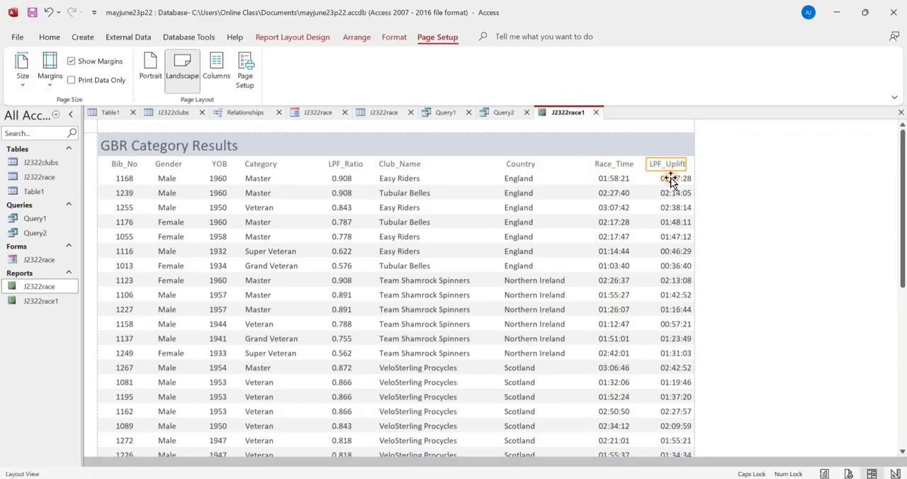
{"action": "left_click", "coordinate": [671, 180]}
{"action": "key", "text": "Left"}
{"action": "key", "text": "Left"}
{"action": "key", "text": "Left"}
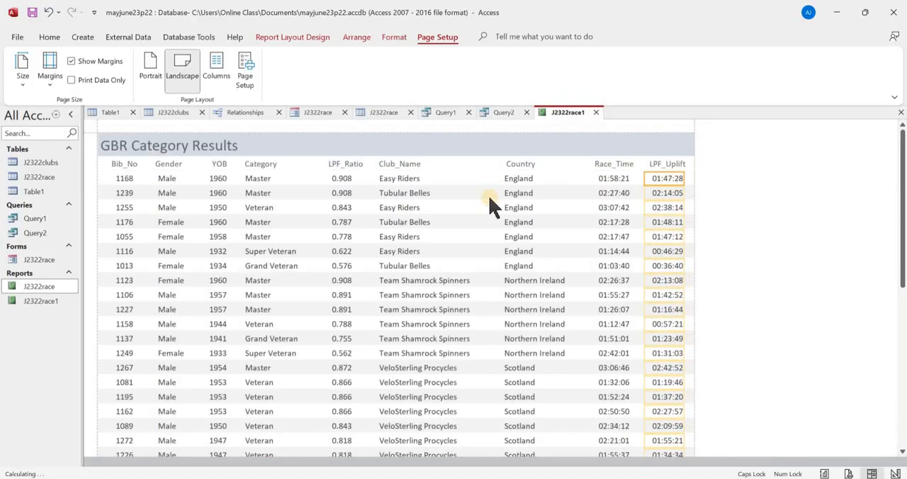
- Preview the report as printed, fit the whole page in view and check the second page
{"action": "left_click", "coordinate": [56, 40]}
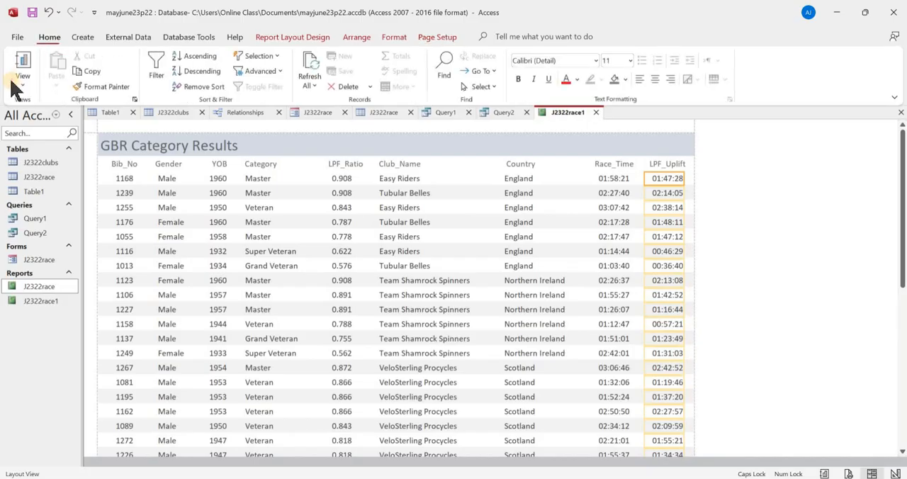
{"action": "left_click", "coordinate": [23, 82]}
{"action": "left_click", "coordinate": [52, 135]}
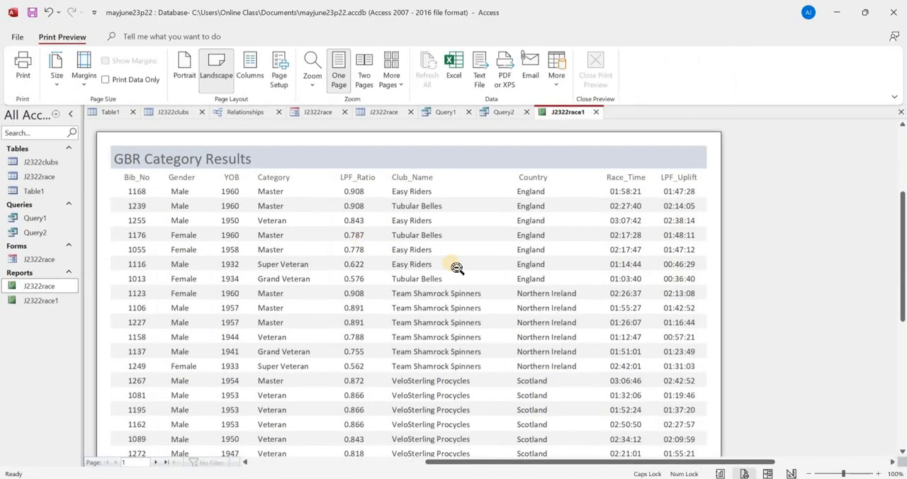
{"action": "left_click", "coordinate": [476, 289]}
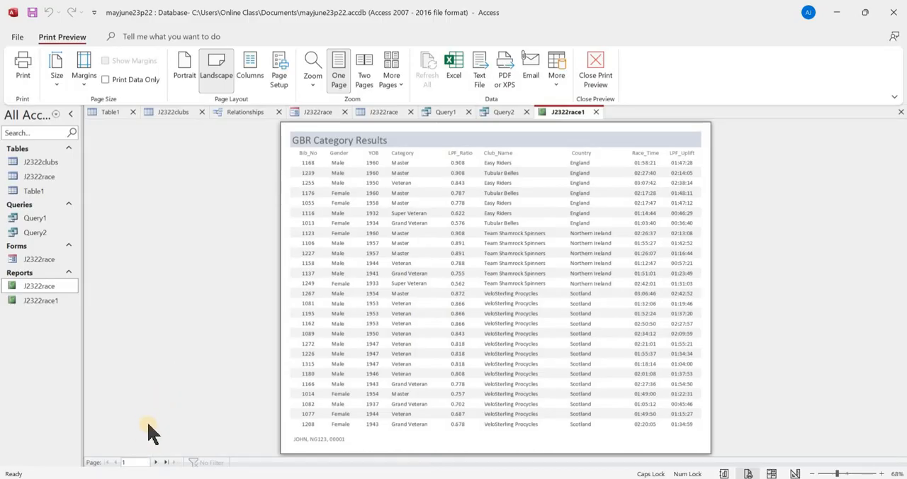
{"action": "left_click", "coordinate": [158, 461]}
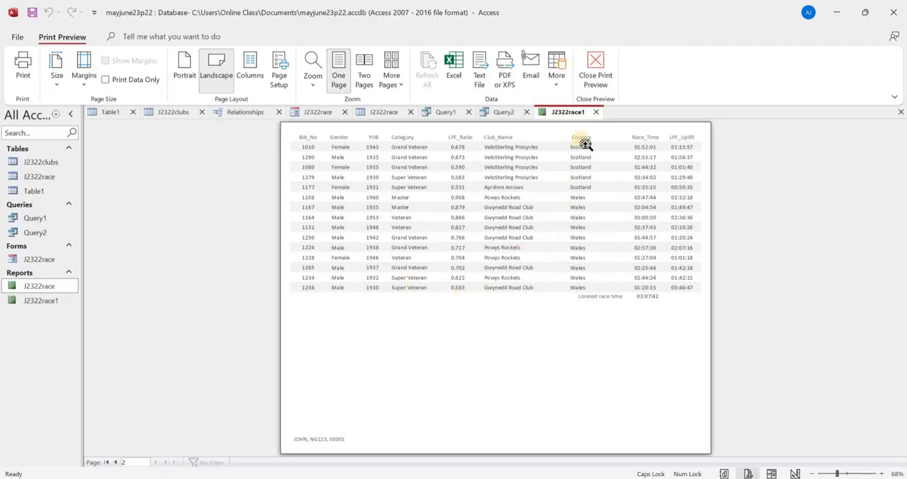
- Print the report to a PDF file named PRINT OUT 3 in the source files folder
{"action": "key", "text": "ctrl+p"}
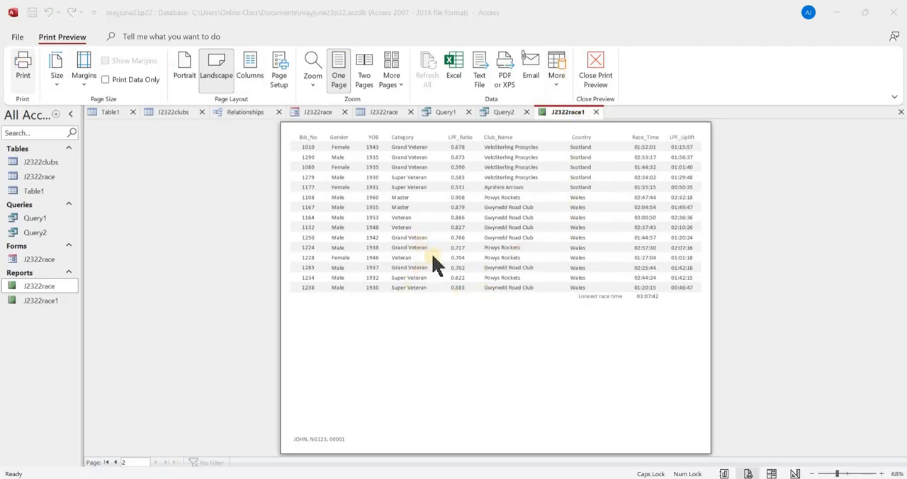
{"action": "left_click", "coordinate": [511, 265]}
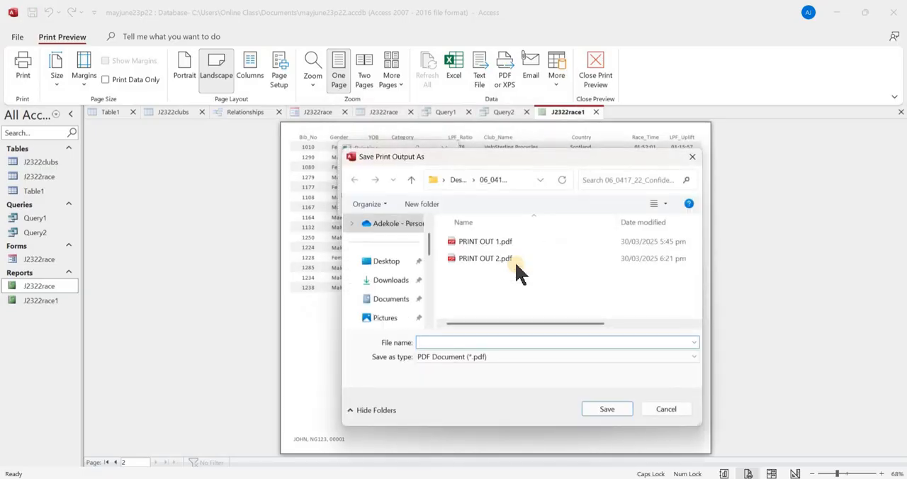
{"action": "type", "text": "PRINT"}
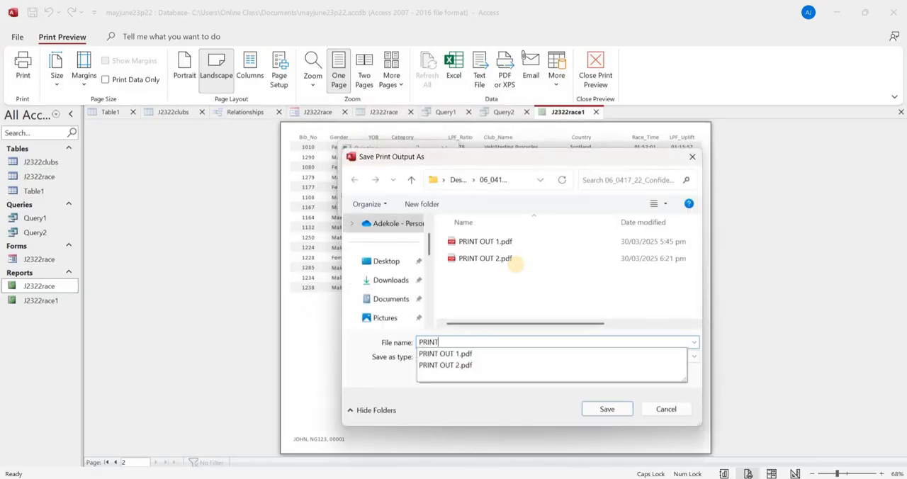
{"action": "type", "text": " OUT 3"}
{"action": "left_click", "coordinate": [602, 409]}
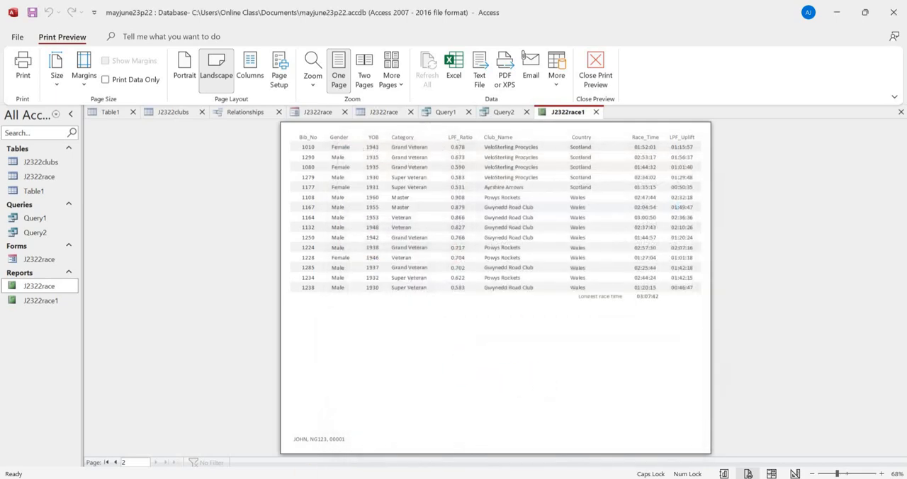
- Open PRINT OUT 3.pdf from the source files folder and check the report's columns, footer and longest race time on both pages
{"action": "left_click", "coordinate": [242, 469]}
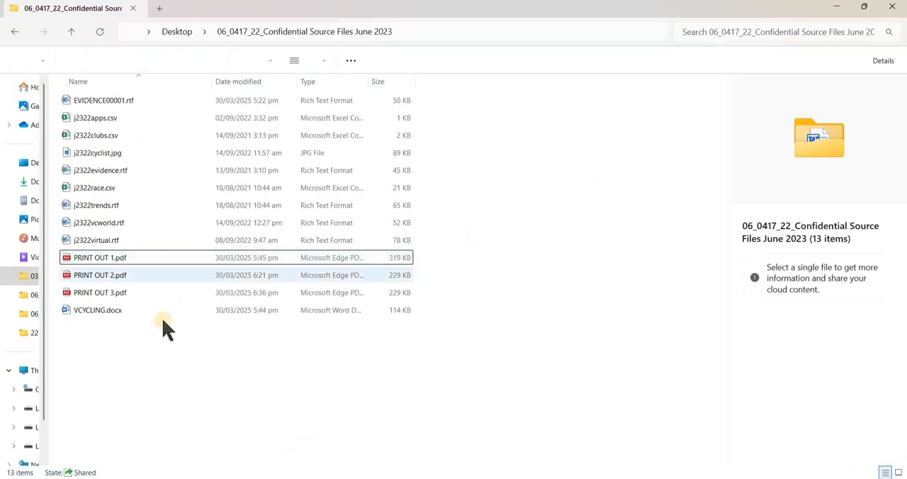
{"action": "double_click", "coordinate": [168, 294]}
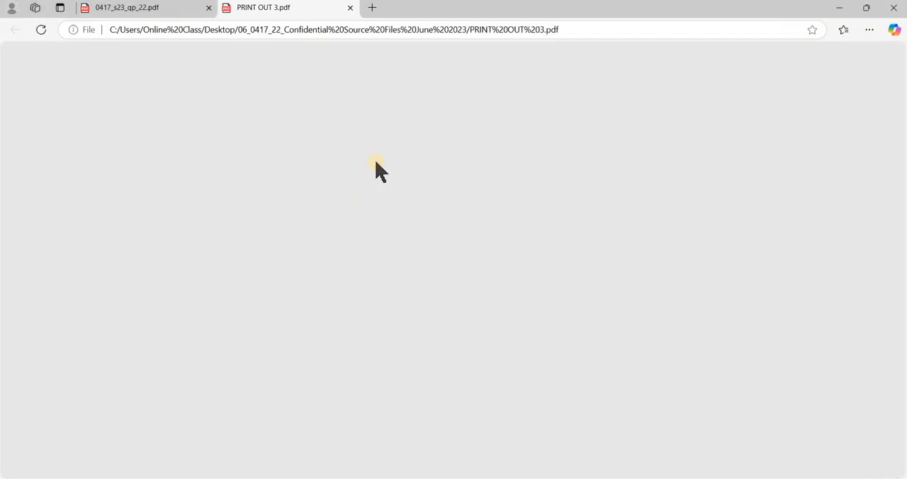
{"action": "scroll", "coordinate": [432, 210], "scroll_direction": "down", "scroll_amount": 4}
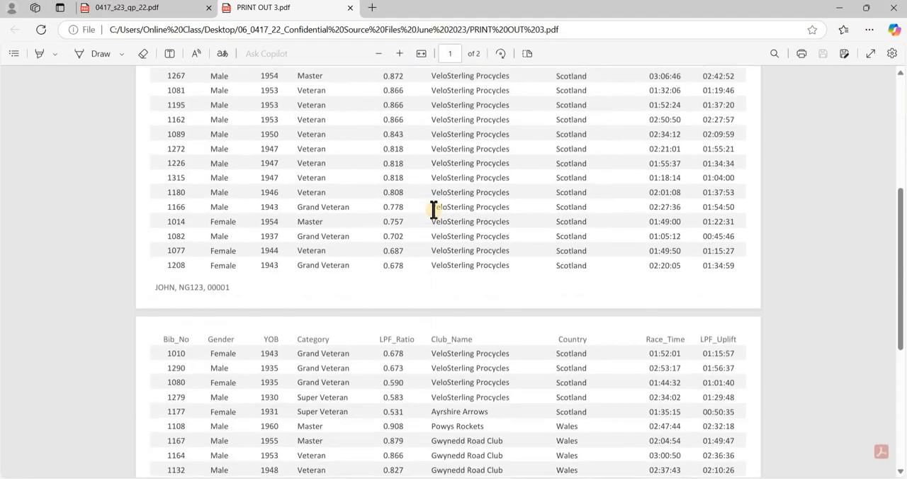
{"action": "scroll", "coordinate": [284, 163], "scroll_direction": "down", "scroll_amount": 3}
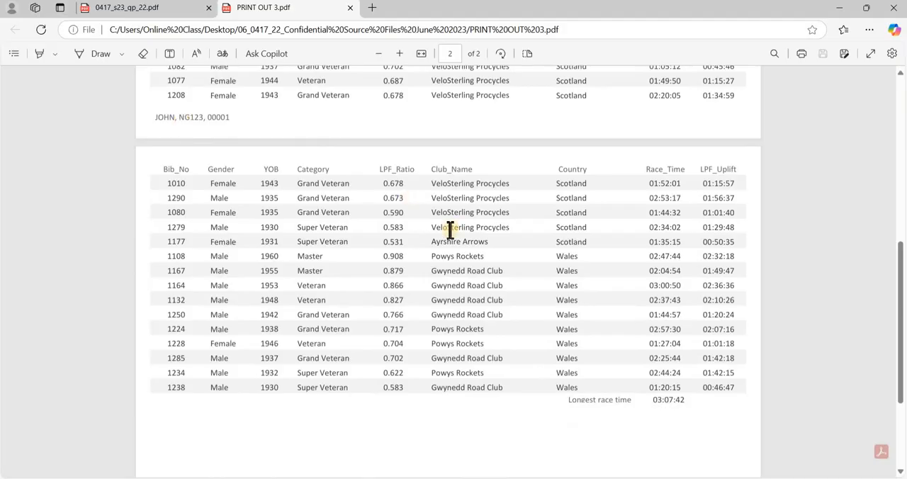
{"action": "scroll", "coordinate": [505, 297], "scroll_direction": "down", "scroll_amount": 4}
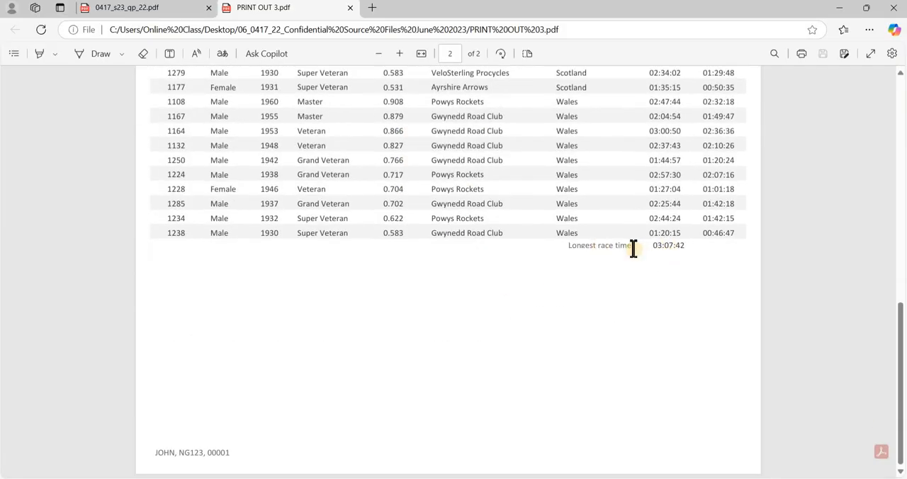
{"action": "scroll", "coordinate": [632, 246], "scroll_direction": "up", "scroll_amount": 15}
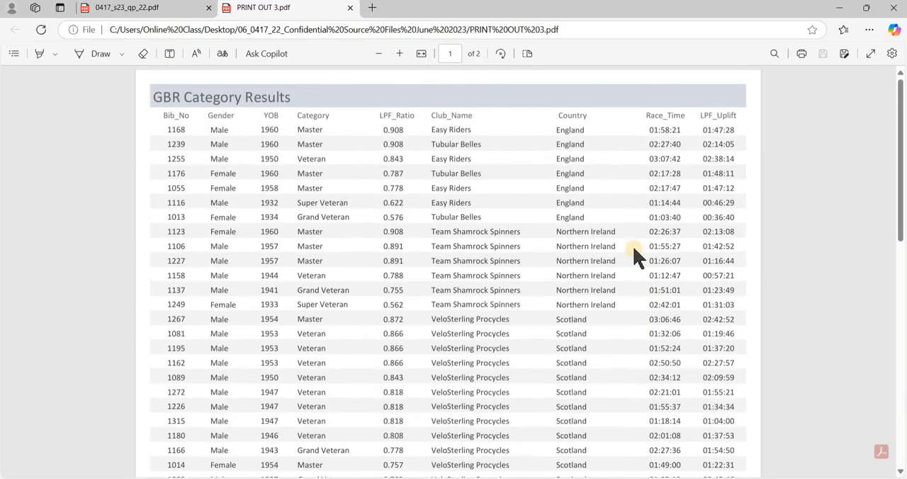
- Switch to the question paper 0417_s23_qp_22.pdf and reread the report requirements and the Evidence Document screenshot instruction
{"action": "key", "text": "alt+Tab"}
{"action": "key", "text": "alt+Tab"}
{"action": "key", "text": "alt+Tab"}
{"action": "key", "text": "alt+Tab"}
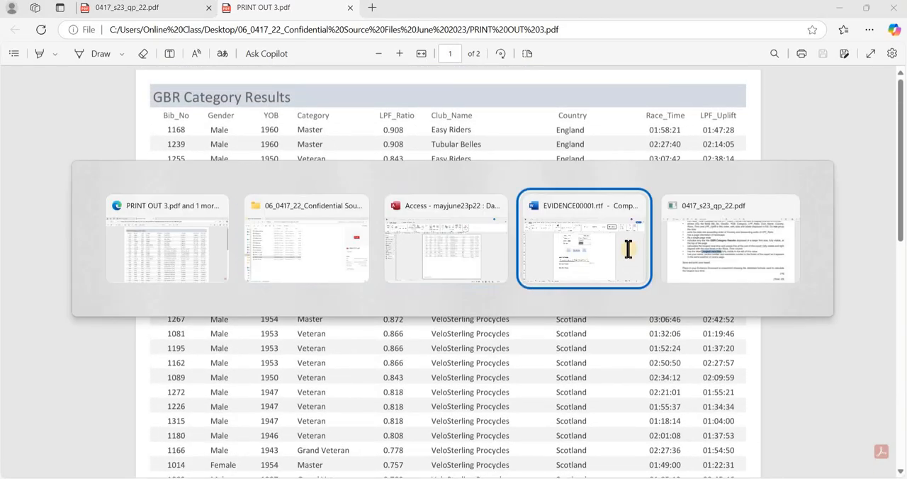
{"action": "scroll", "coordinate": [401, 243], "scroll_direction": "down", "scroll_amount": 5}
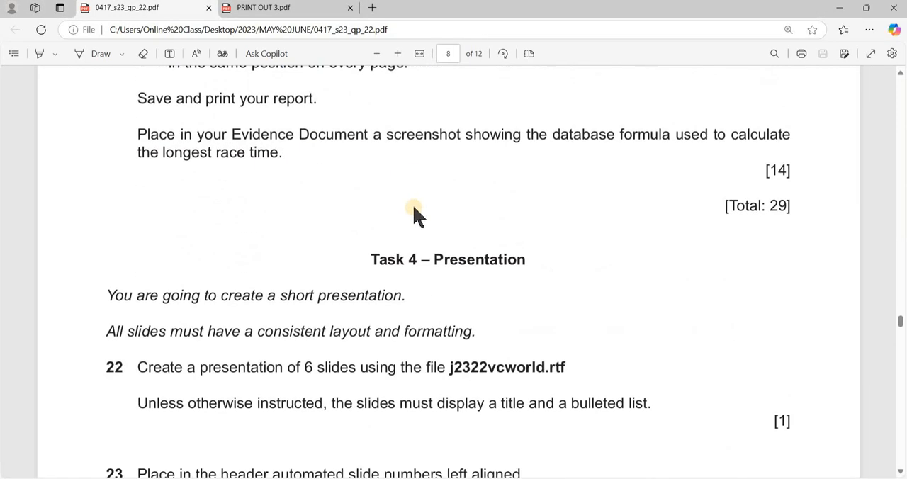
{"action": "scroll", "coordinate": [310, 234], "scroll_direction": "up", "scroll_amount": 2}
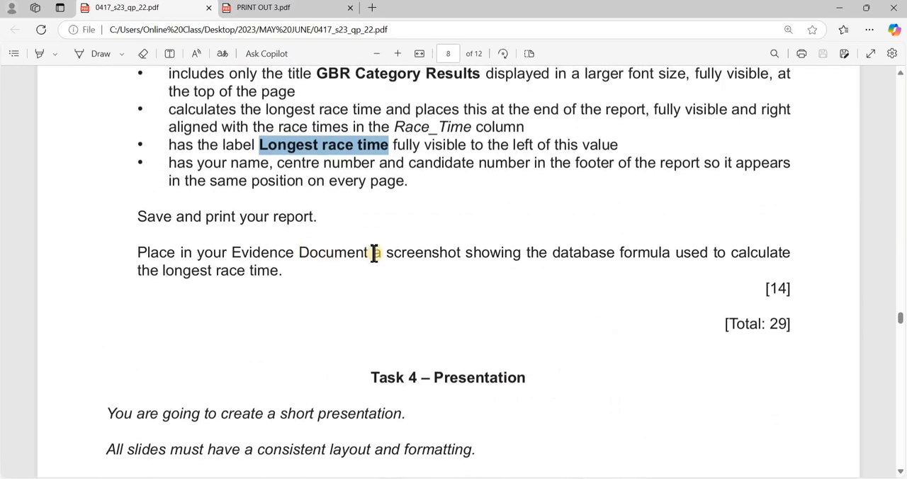
{"action": "scroll", "coordinate": [374, 254], "scroll_direction": "up", "scroll_amount": 3}
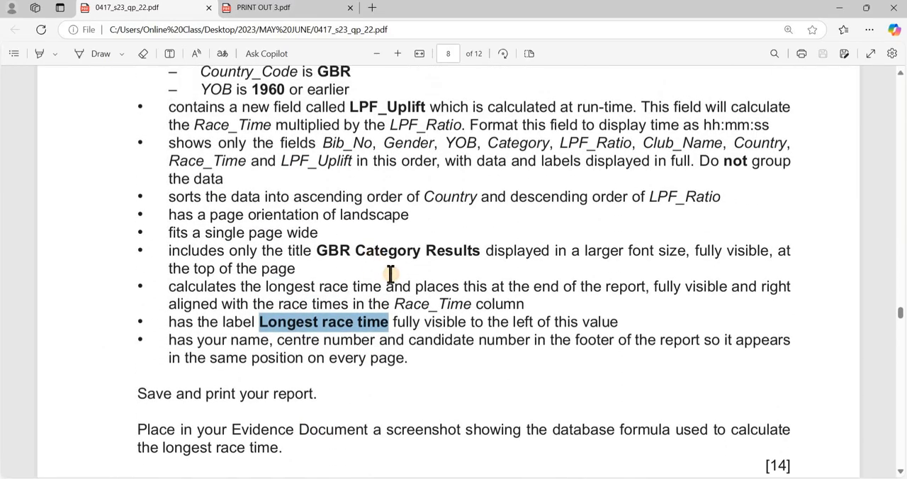
{"action": "left_click", "coordinate": [385, 269]}
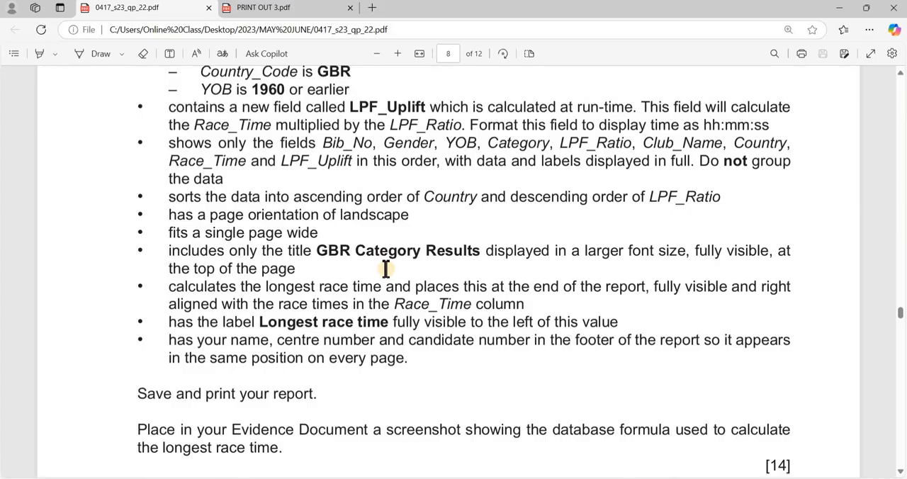